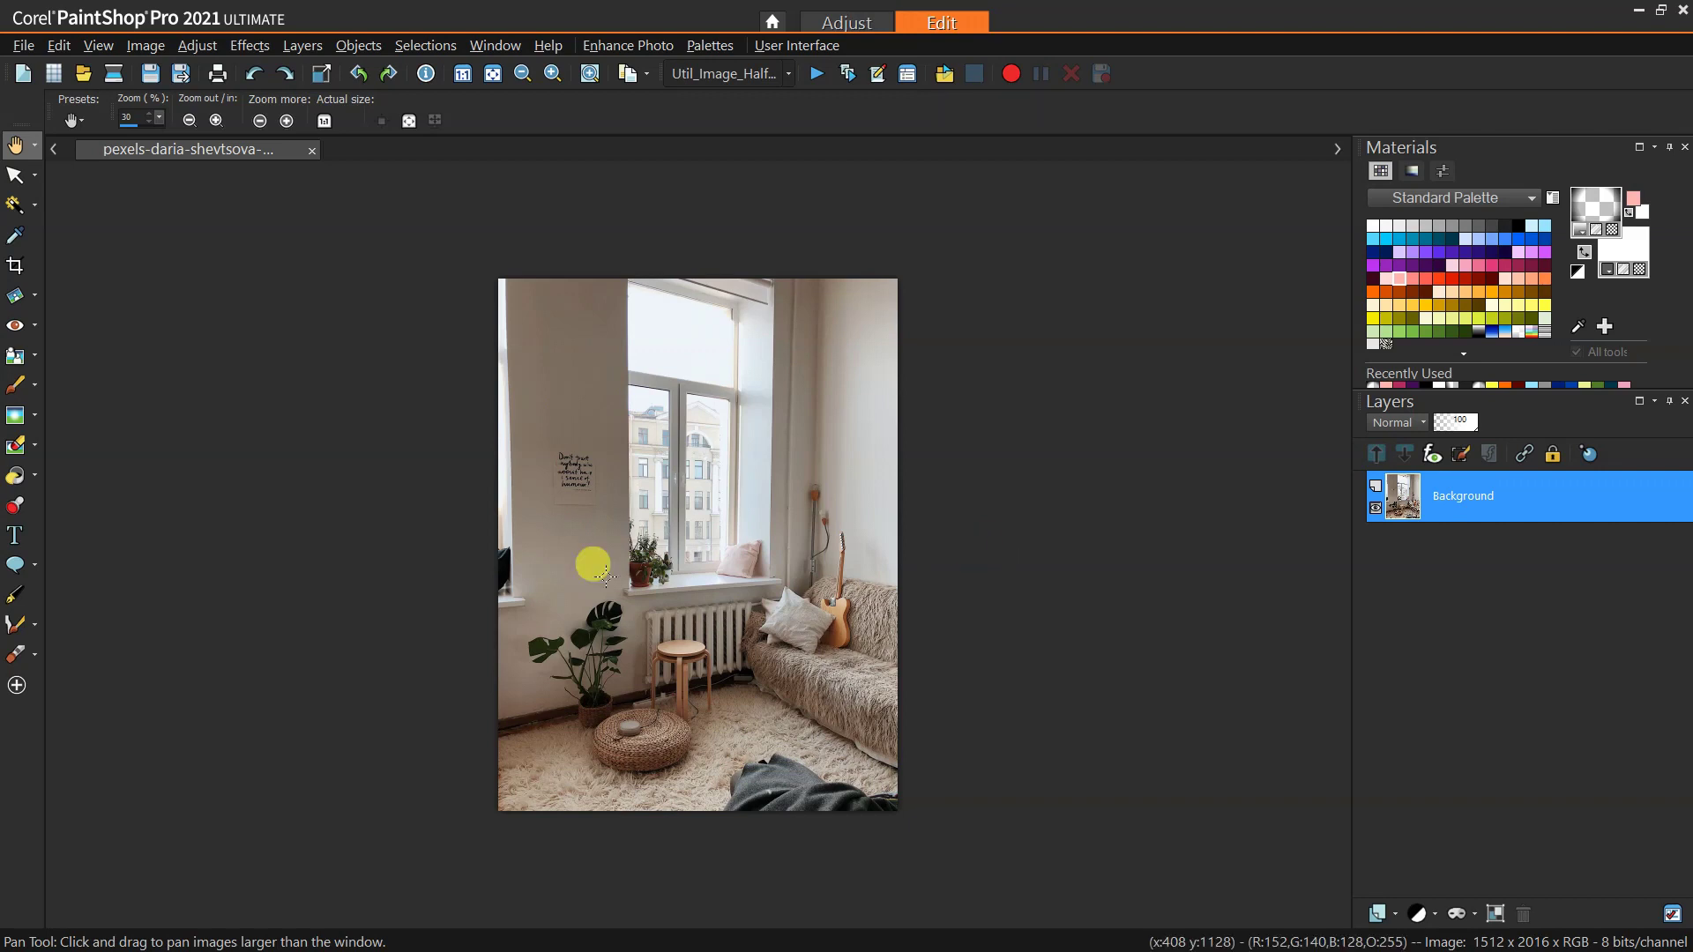
Step: Choose the Object Remover tool from the Clone tool flyout
scroll(498, 555, "up", 1)
scroll(498, 556, "up", 1)
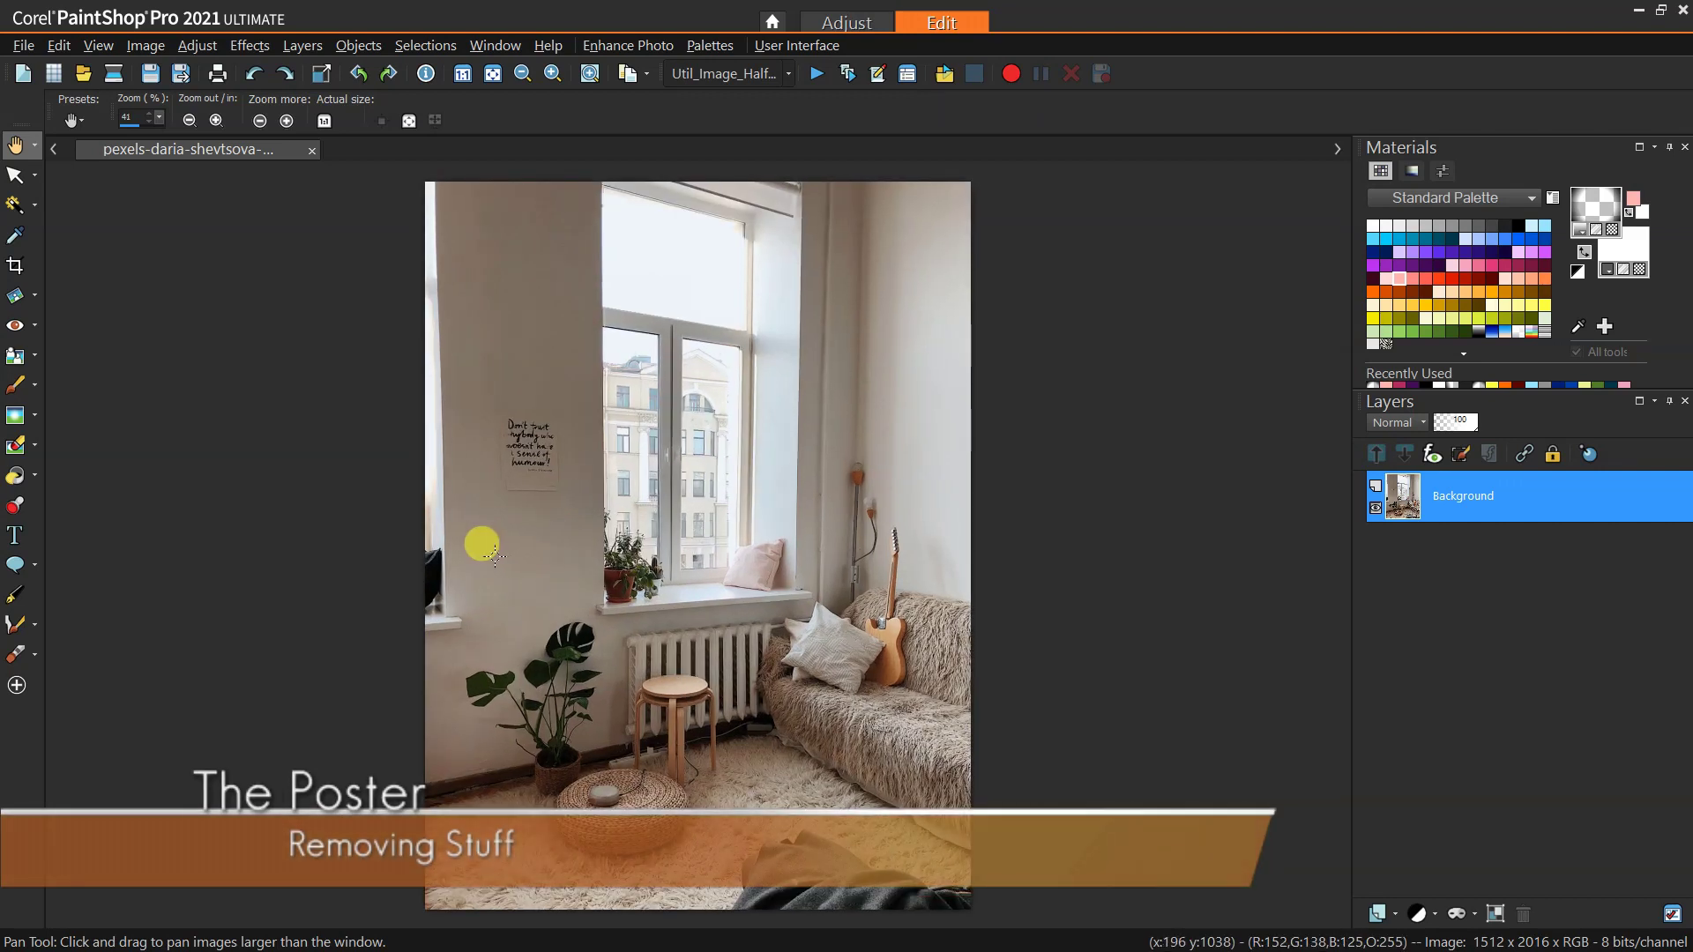
left_click(34, 356)
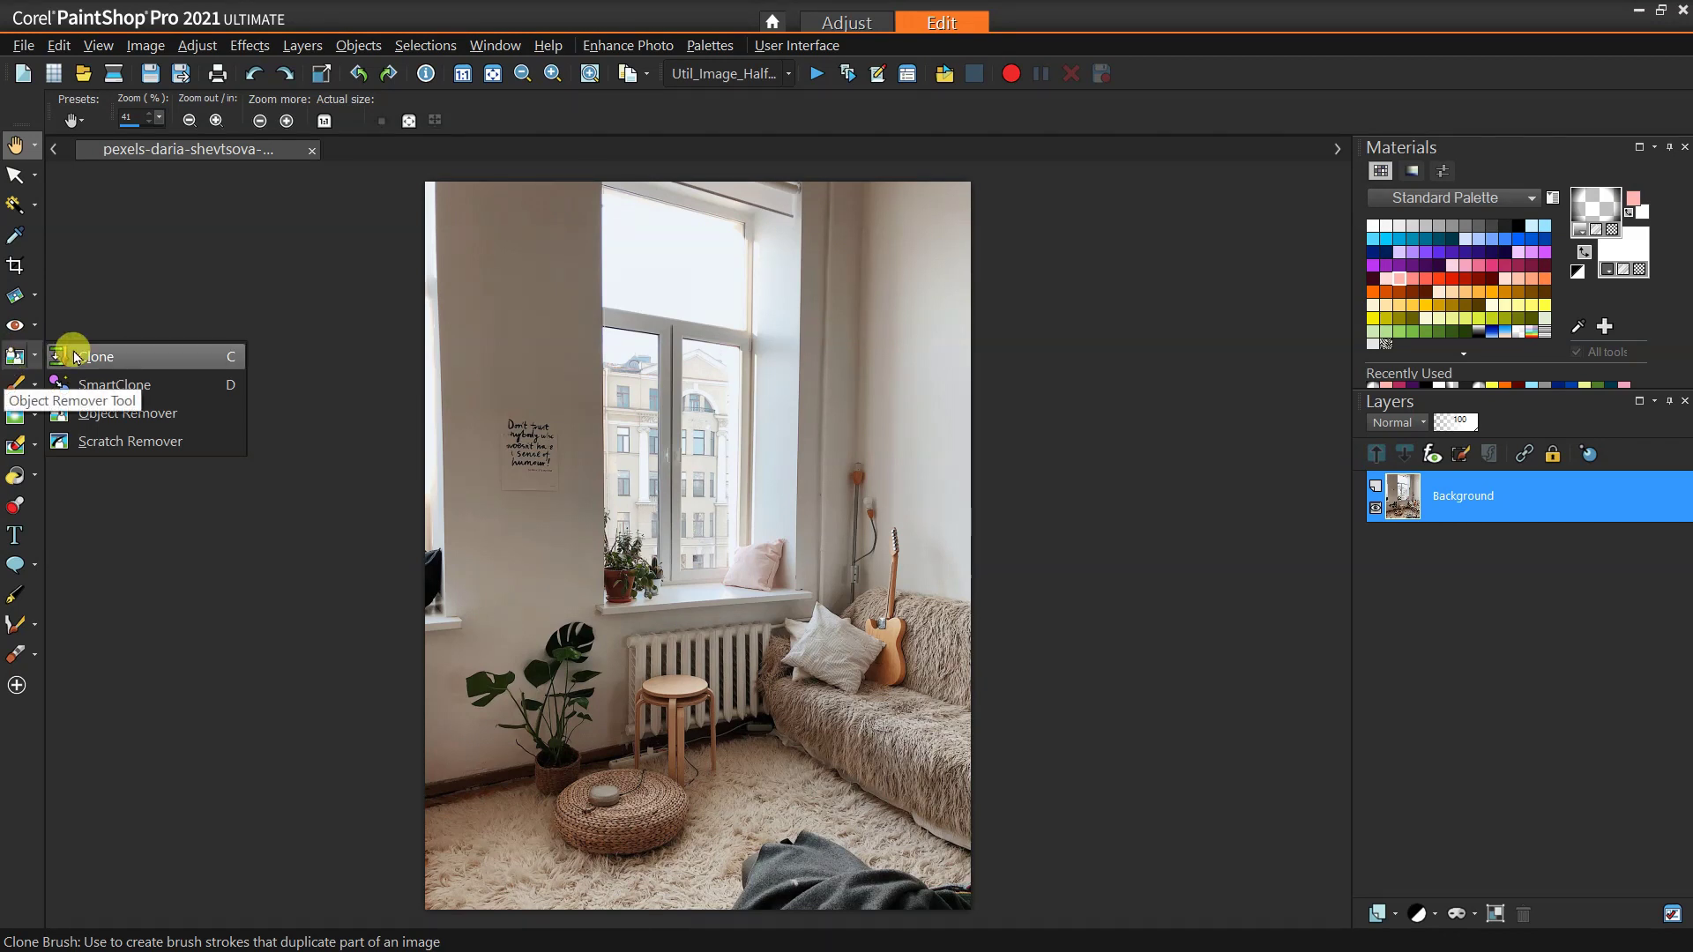
left_click(129, 414)
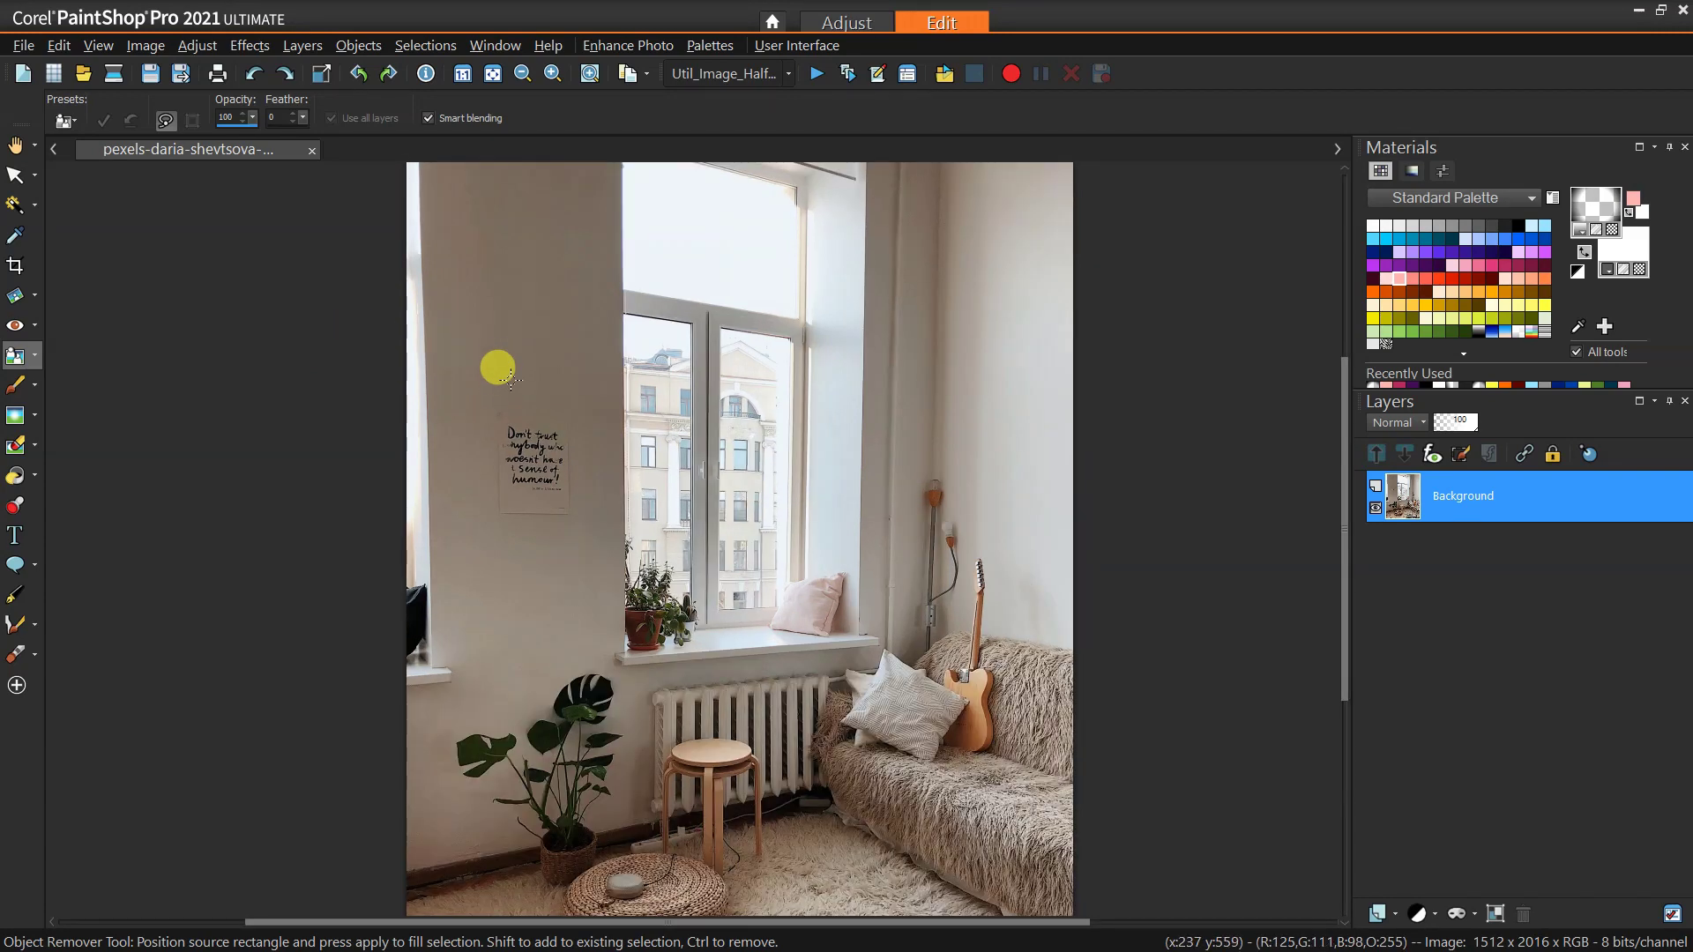
Step: Lasso around the poster on the left wall and bring up a source area to fill it from
scroll(491, 374, "up", 1)
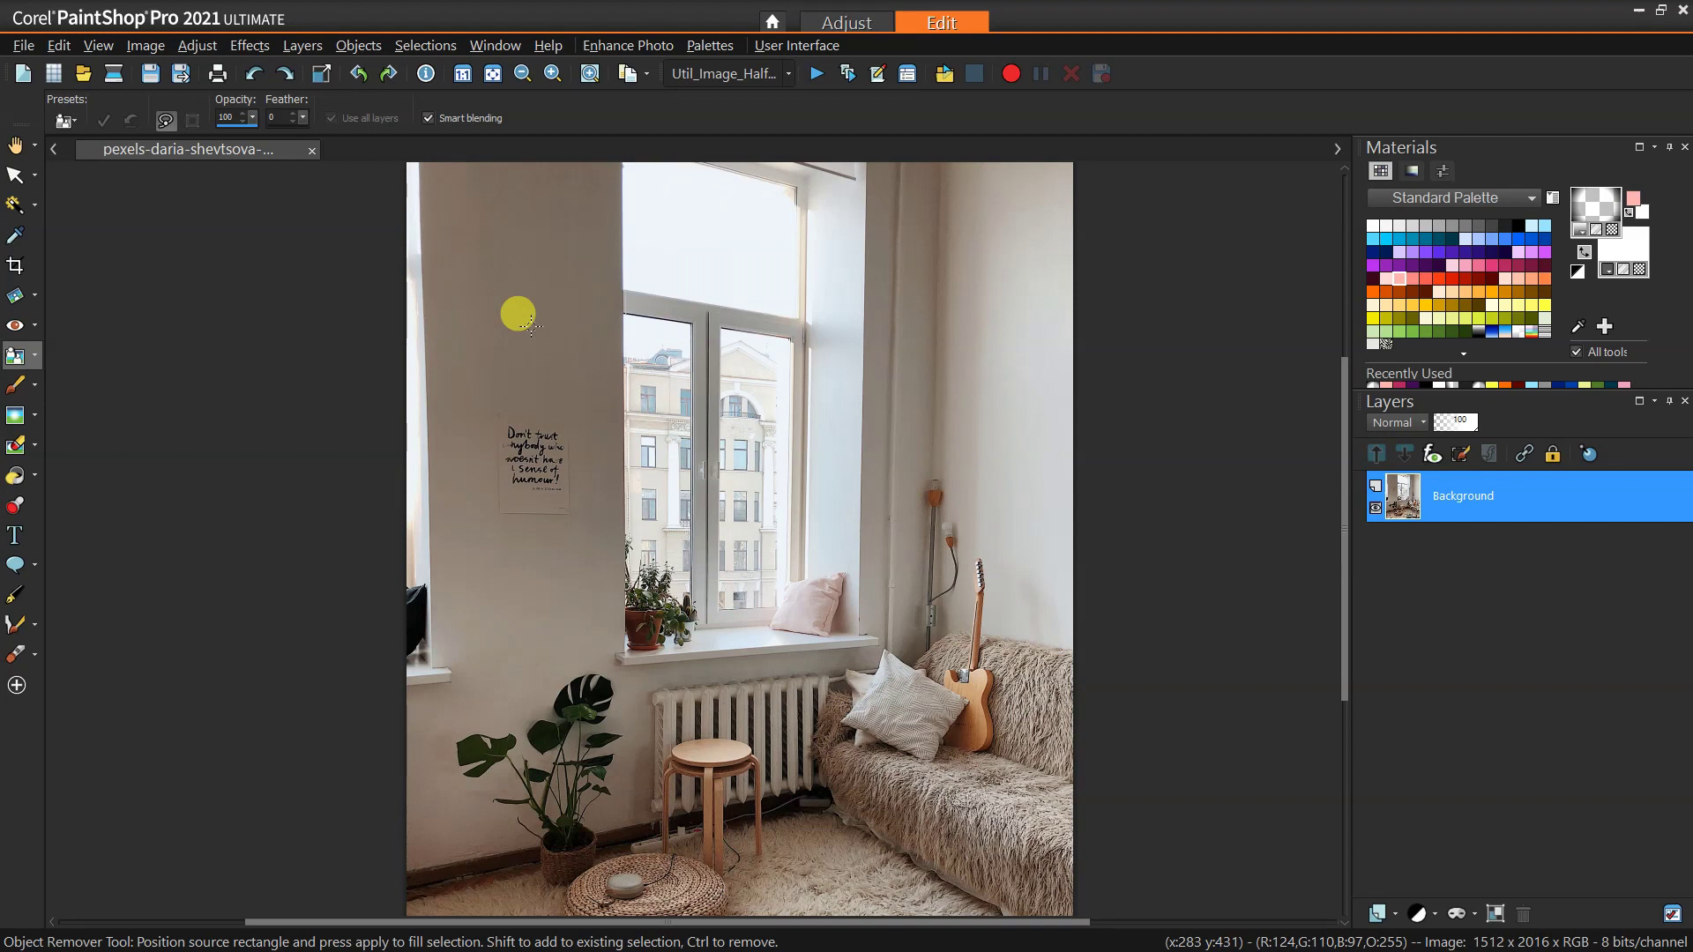
left_click(35, 356)
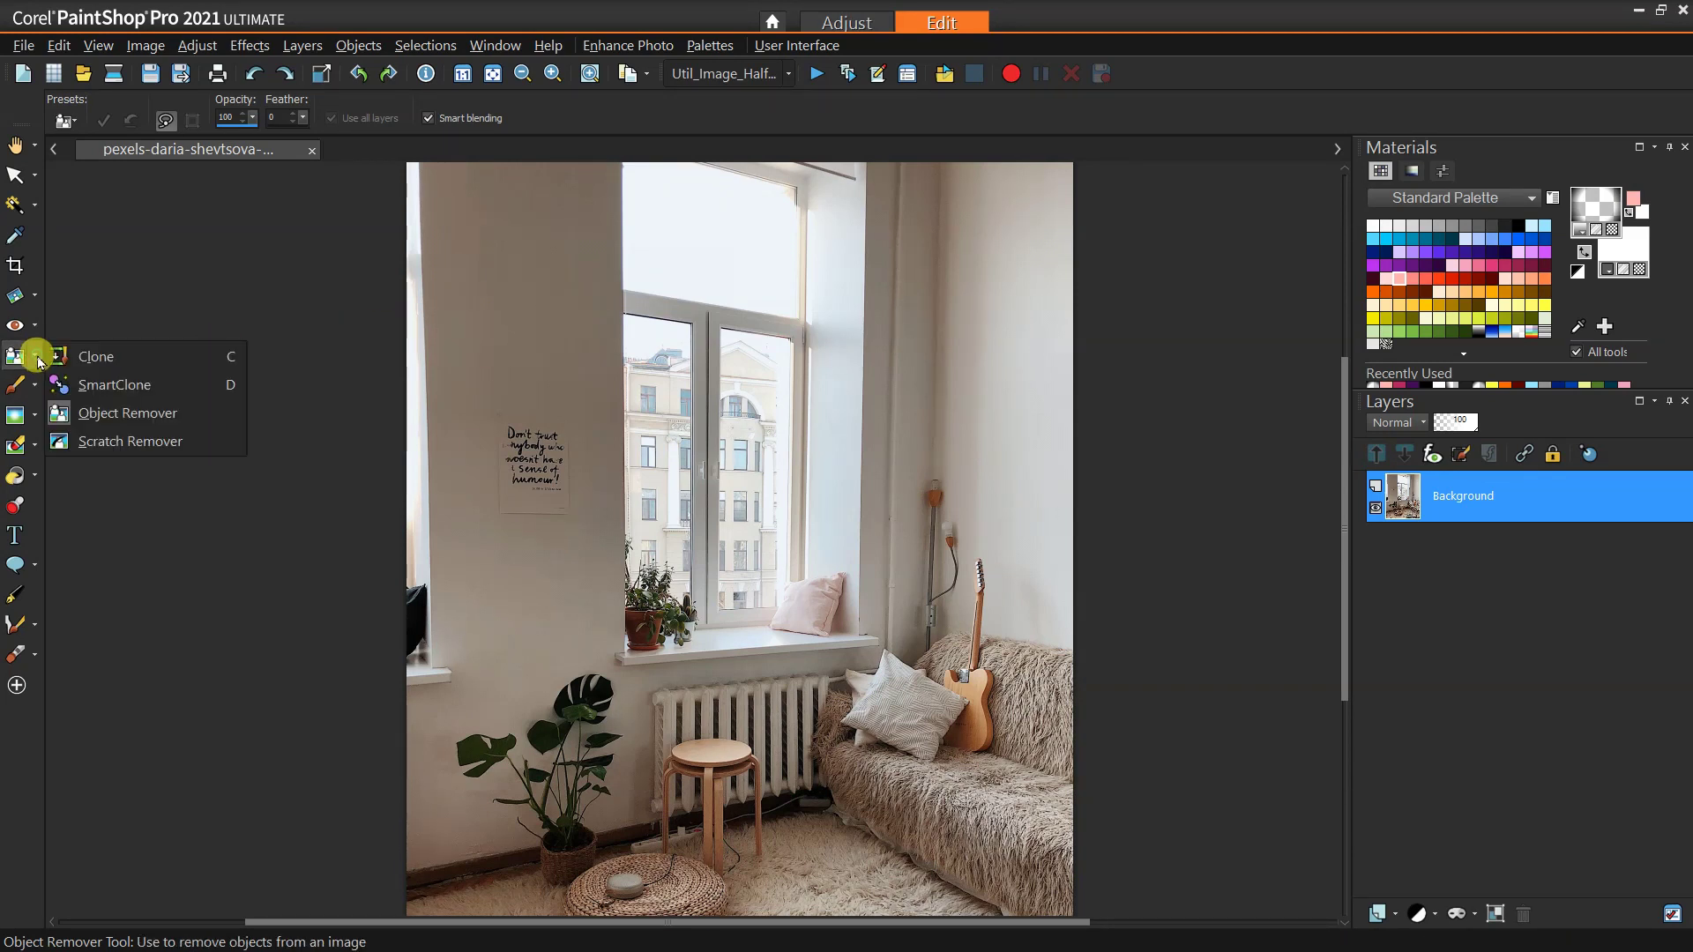
left_click(104, 415)
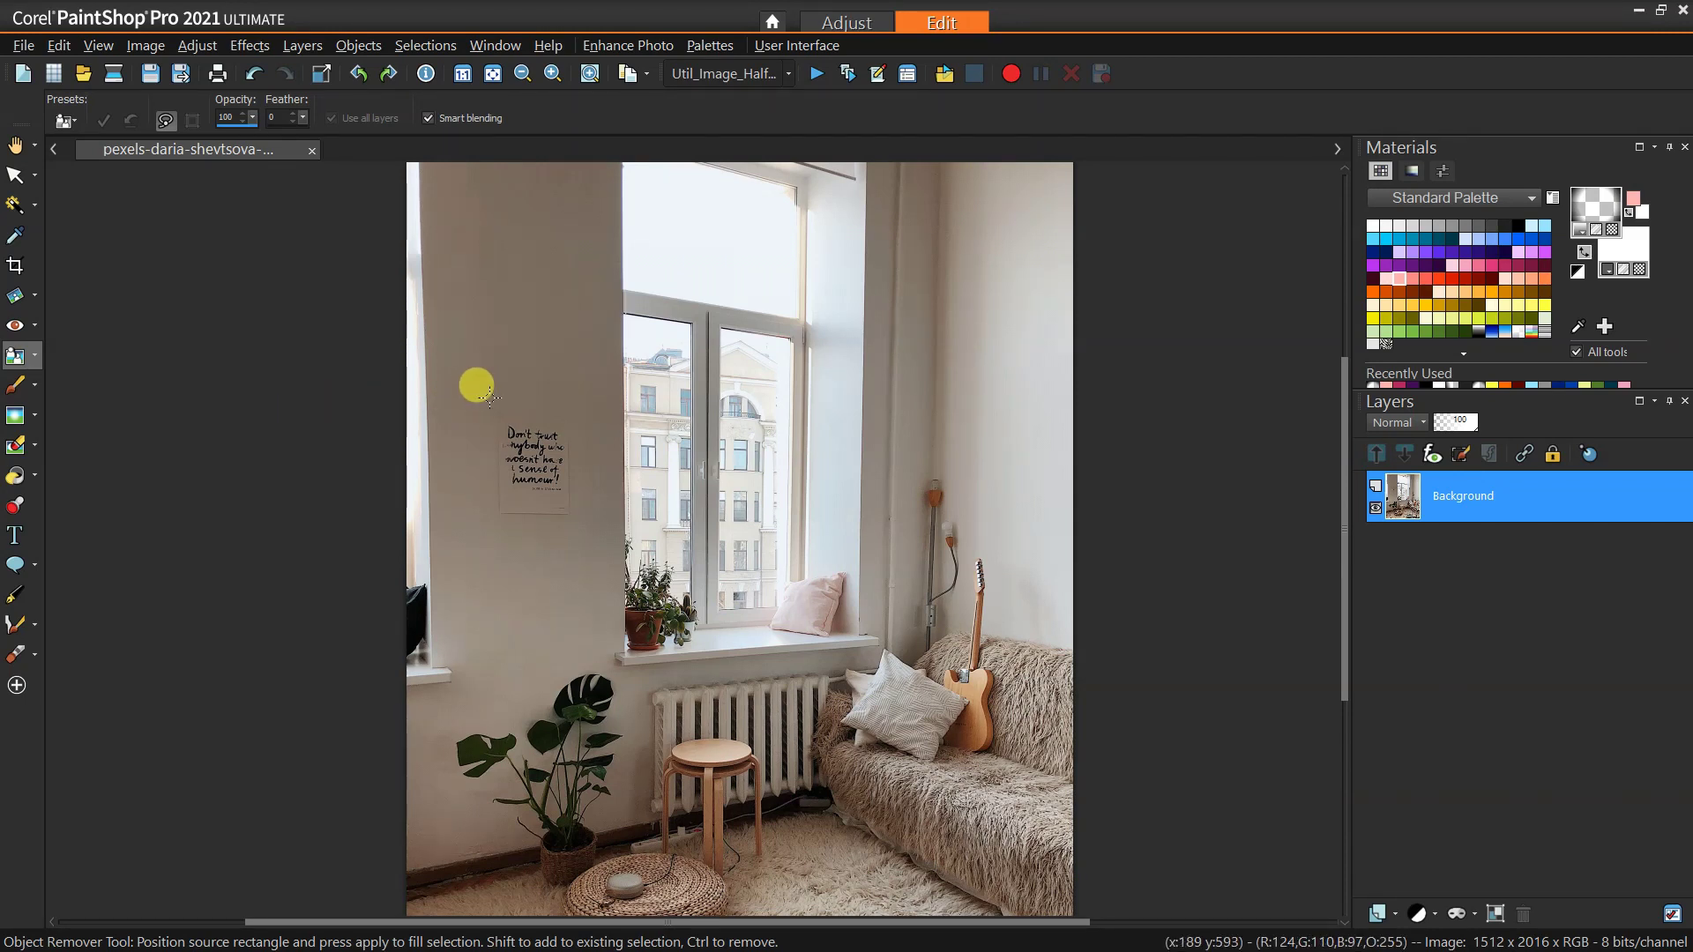
mouse_move(489, 399)
left_mouse_down()
mouse_move(568, 405)
mouse_move(591, 533)
mouse_move(497, 537)
mouse_move(472, 474)
mouse_move(485, 399)
left_mouse_up()
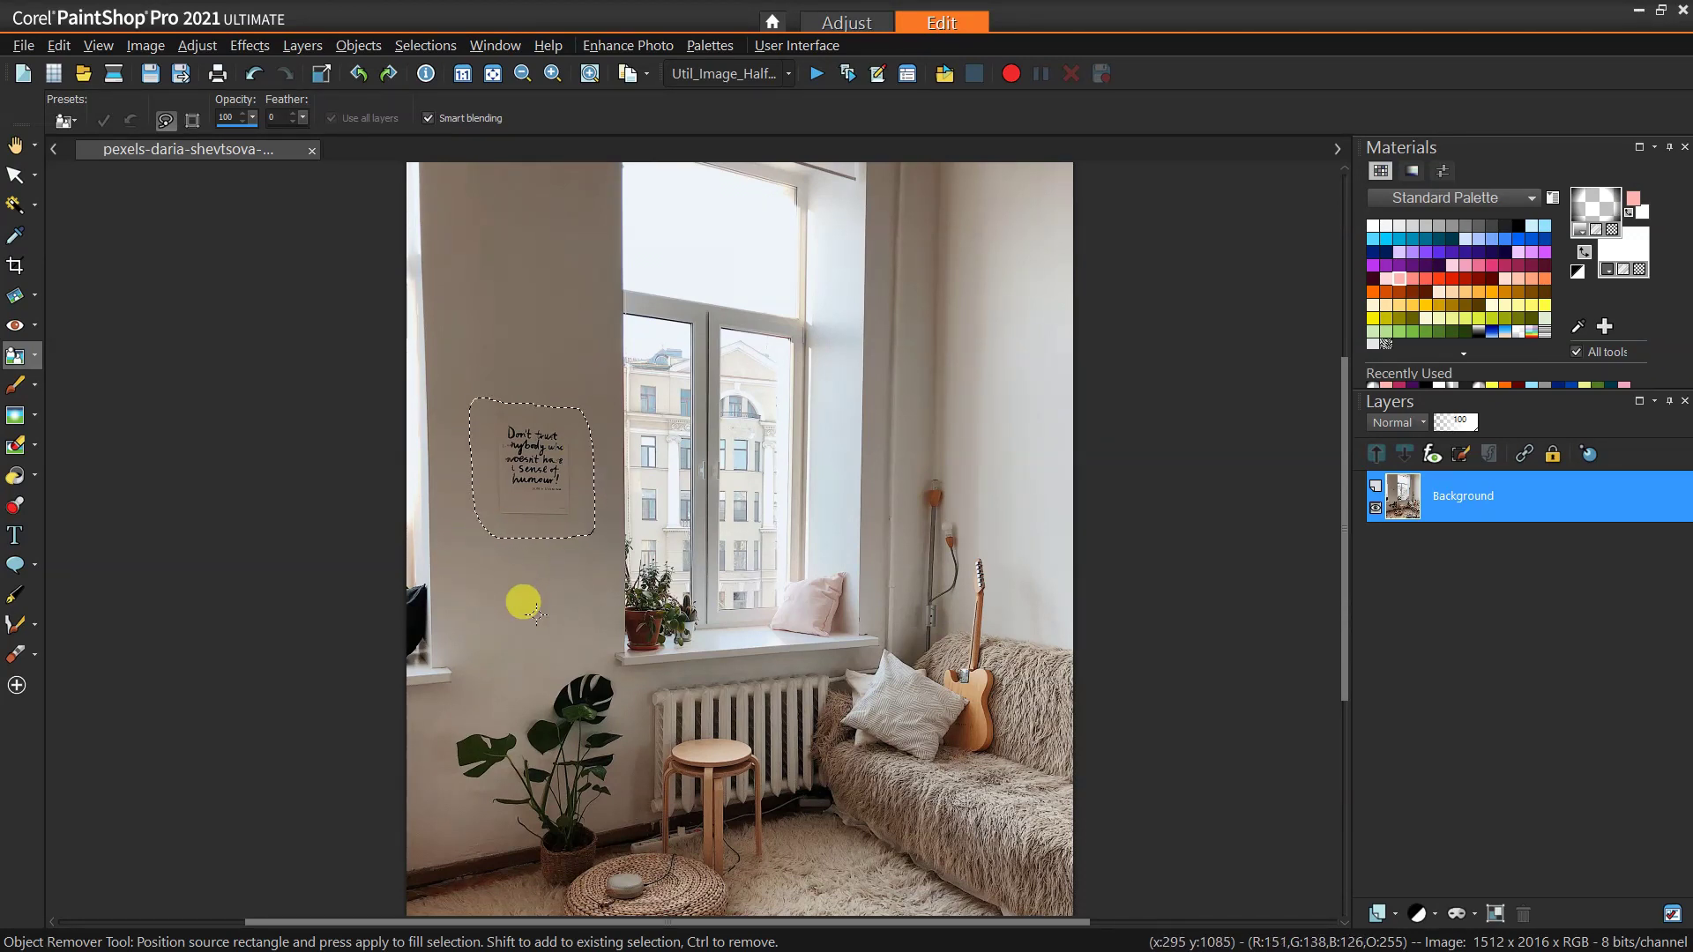
left_click(188, 123)
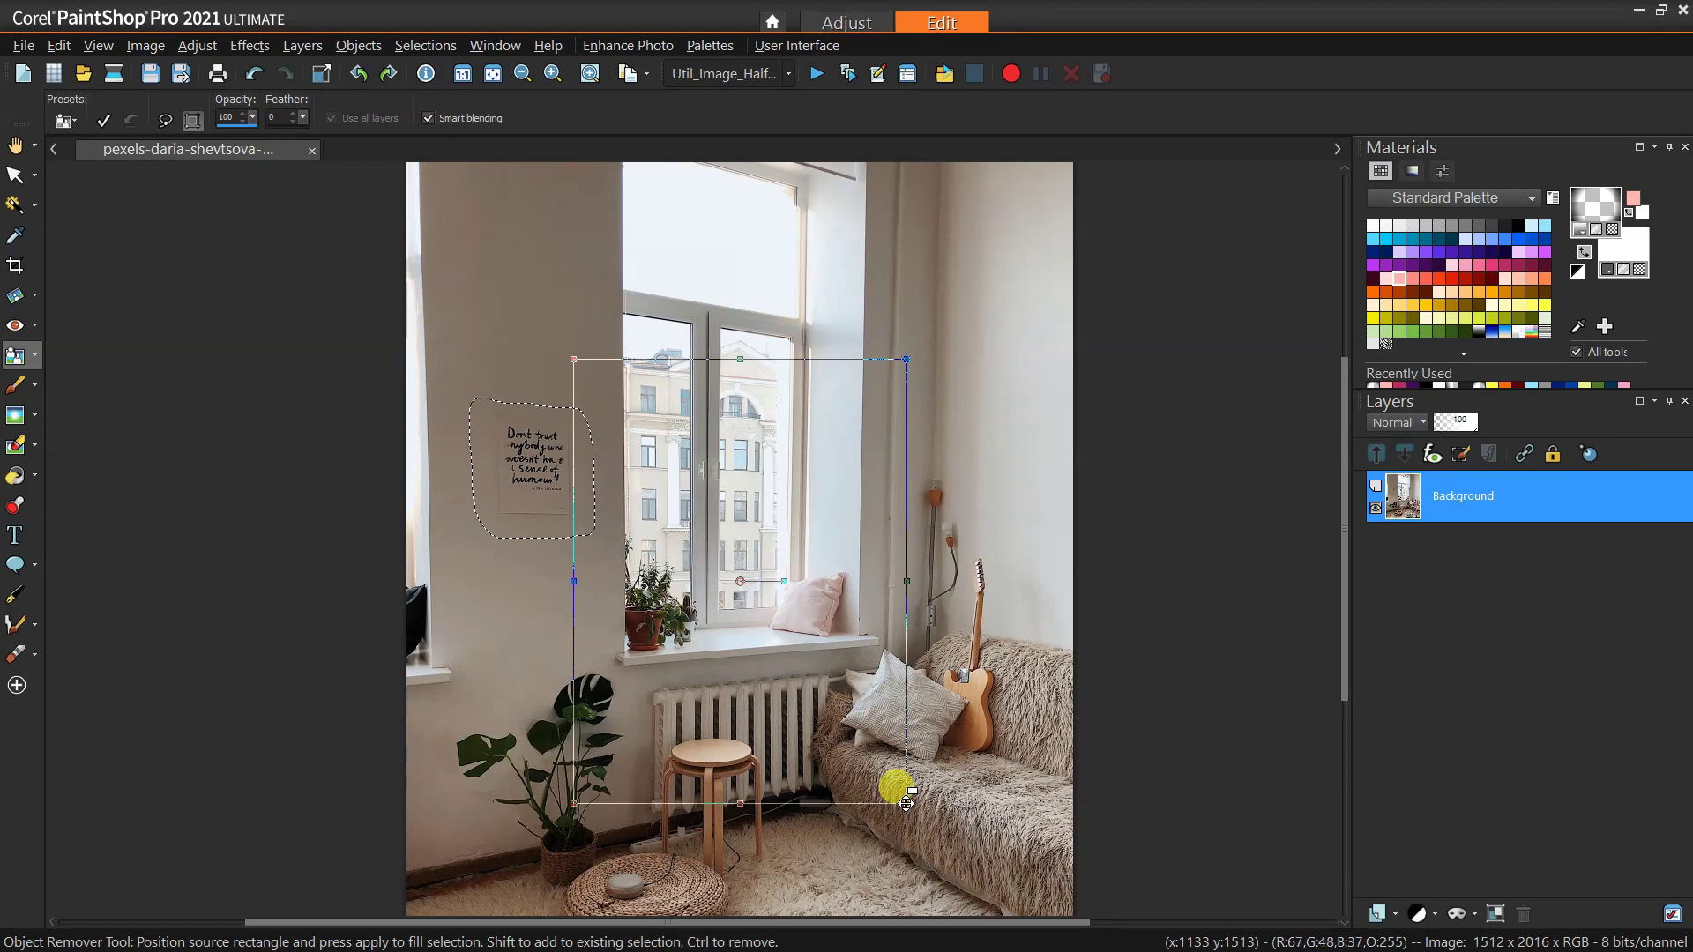
Step: Shrink the source rectangle onto bare wall left of the poster and apply the removal
left_click_drag(903, 799, 657, 535)
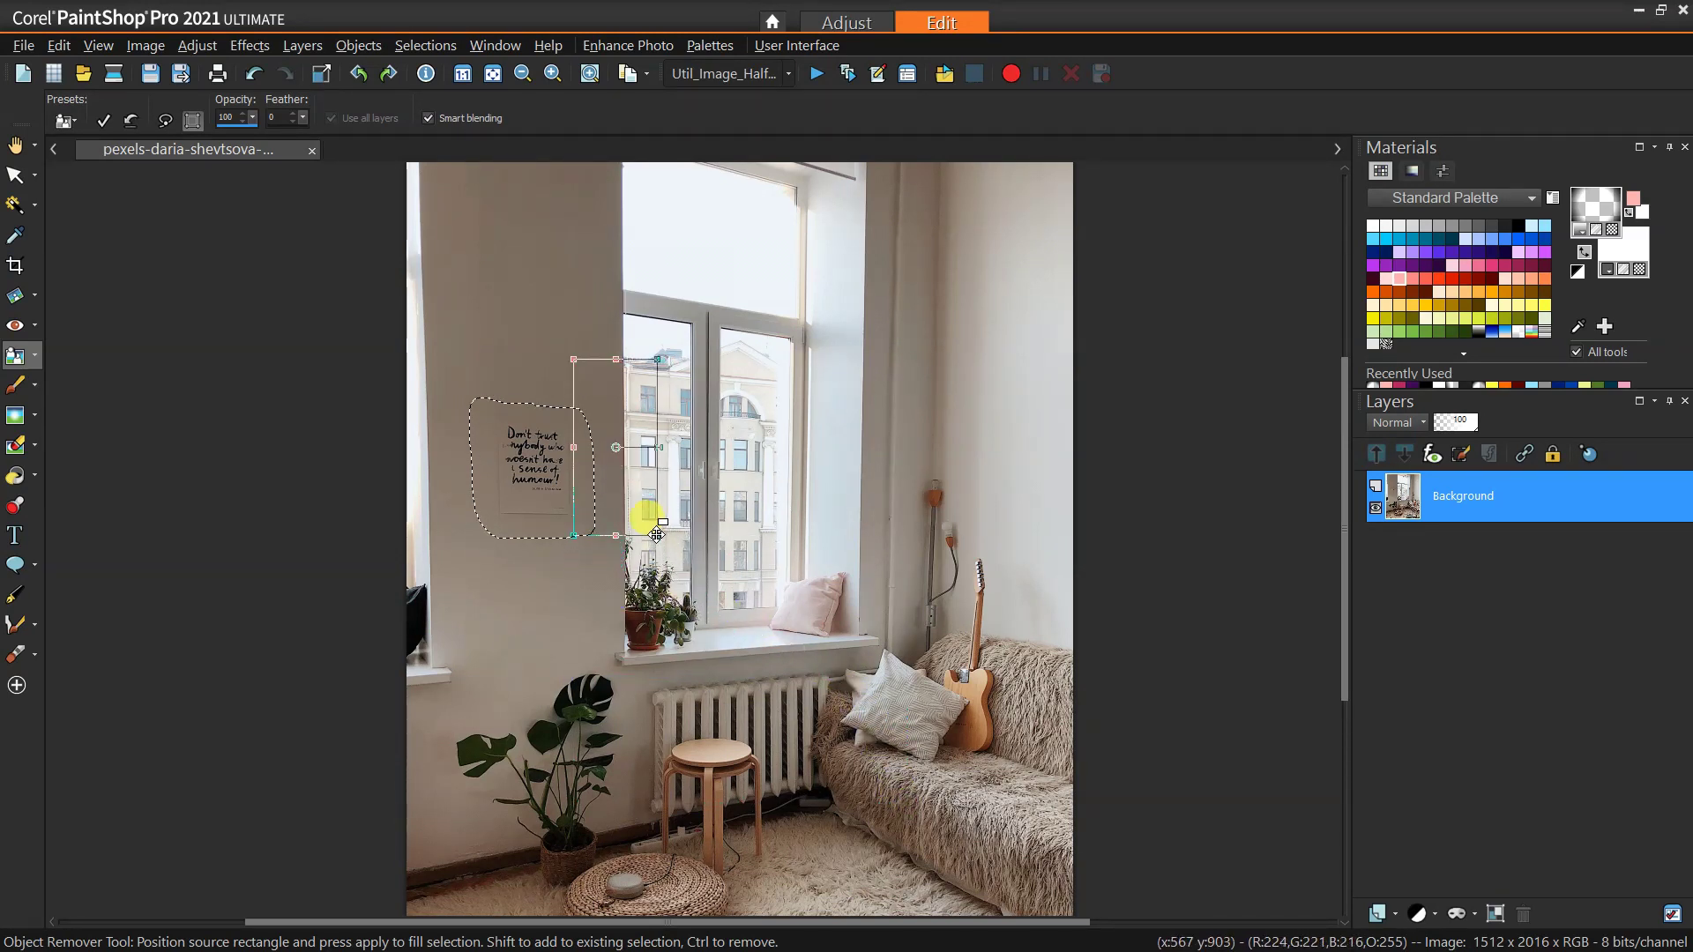
left_click_drag(615, 434, 490, 447)
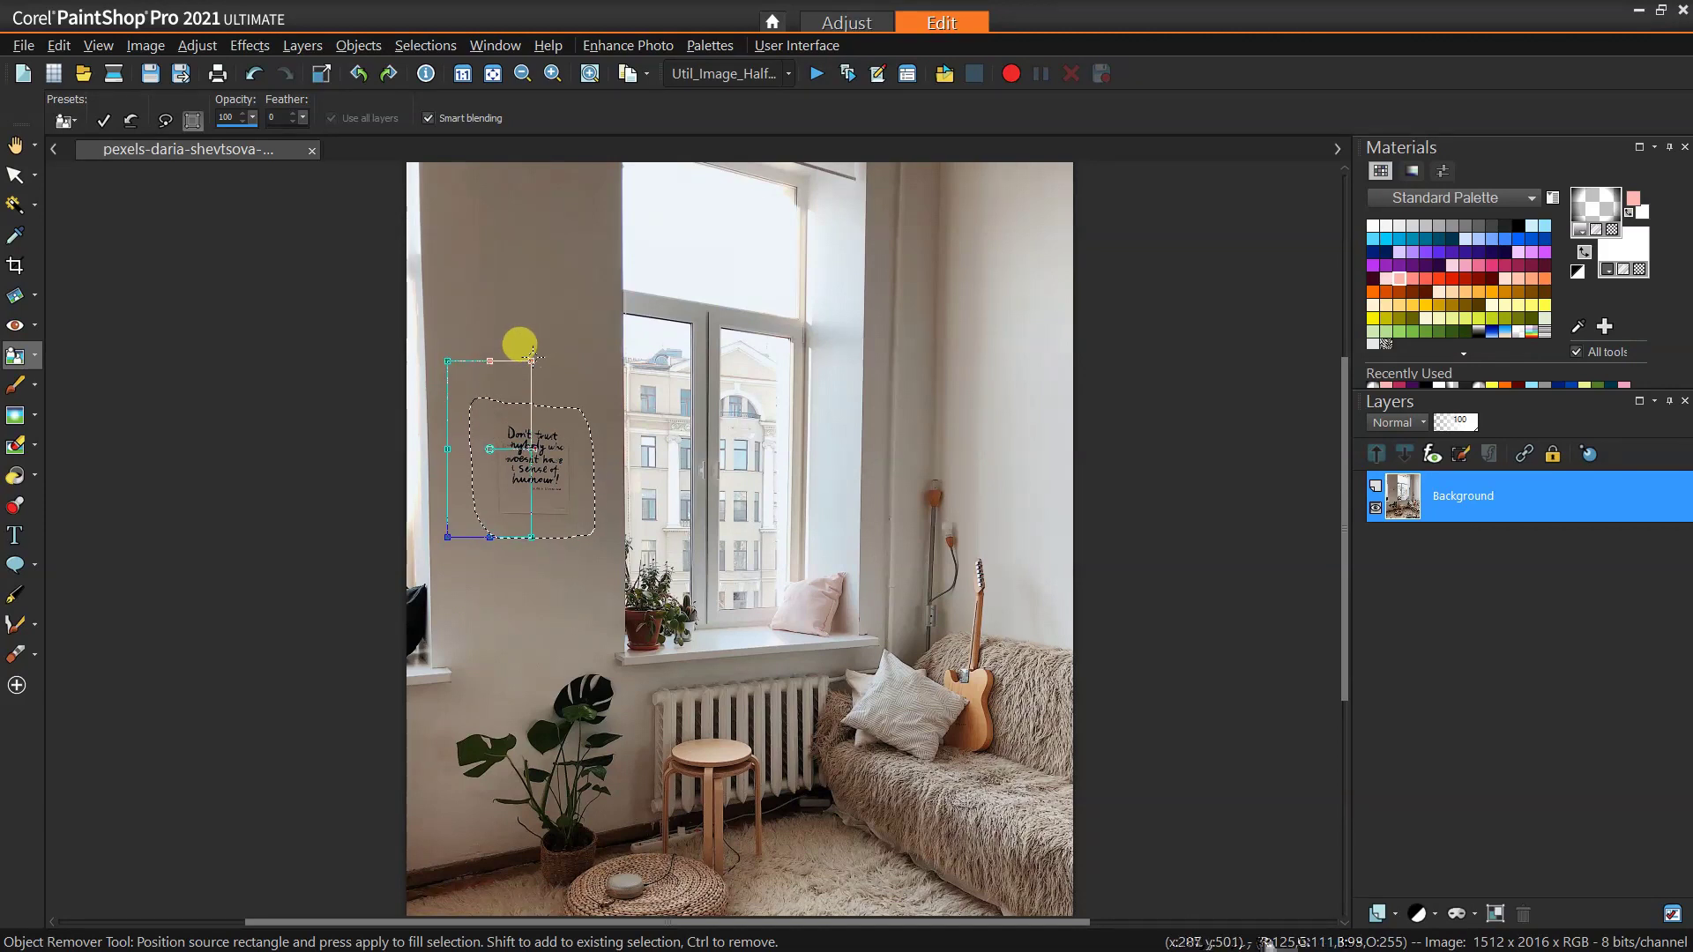
left_click_drag(531, 360, 495, 397)
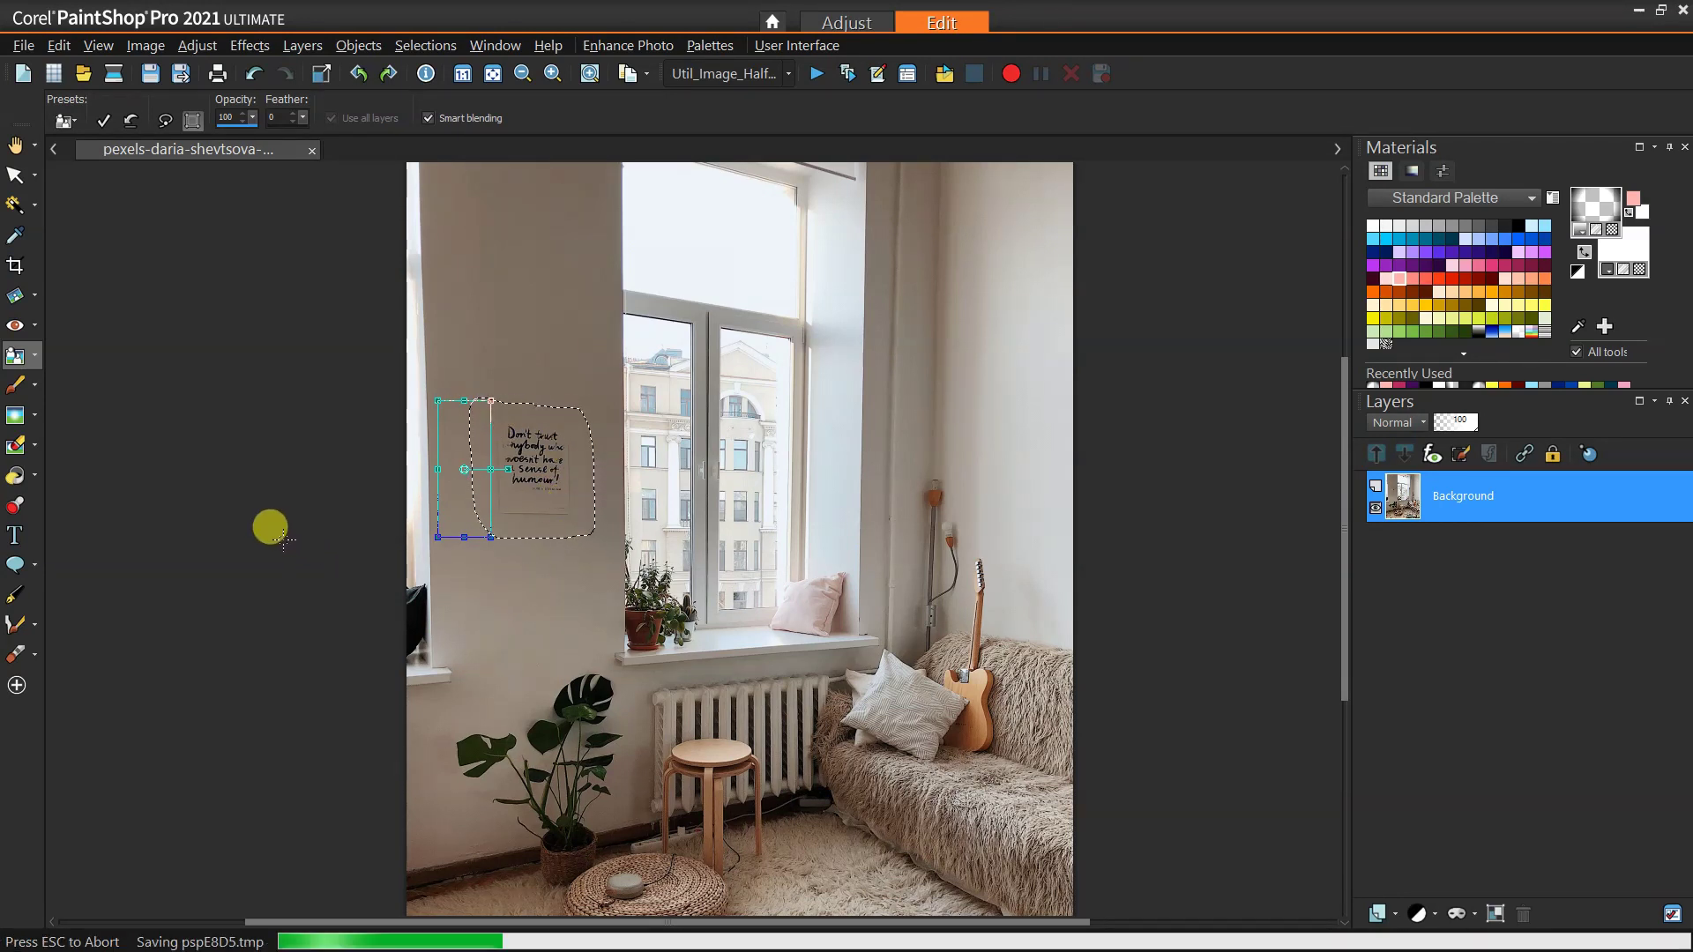
left_click(103, 122)
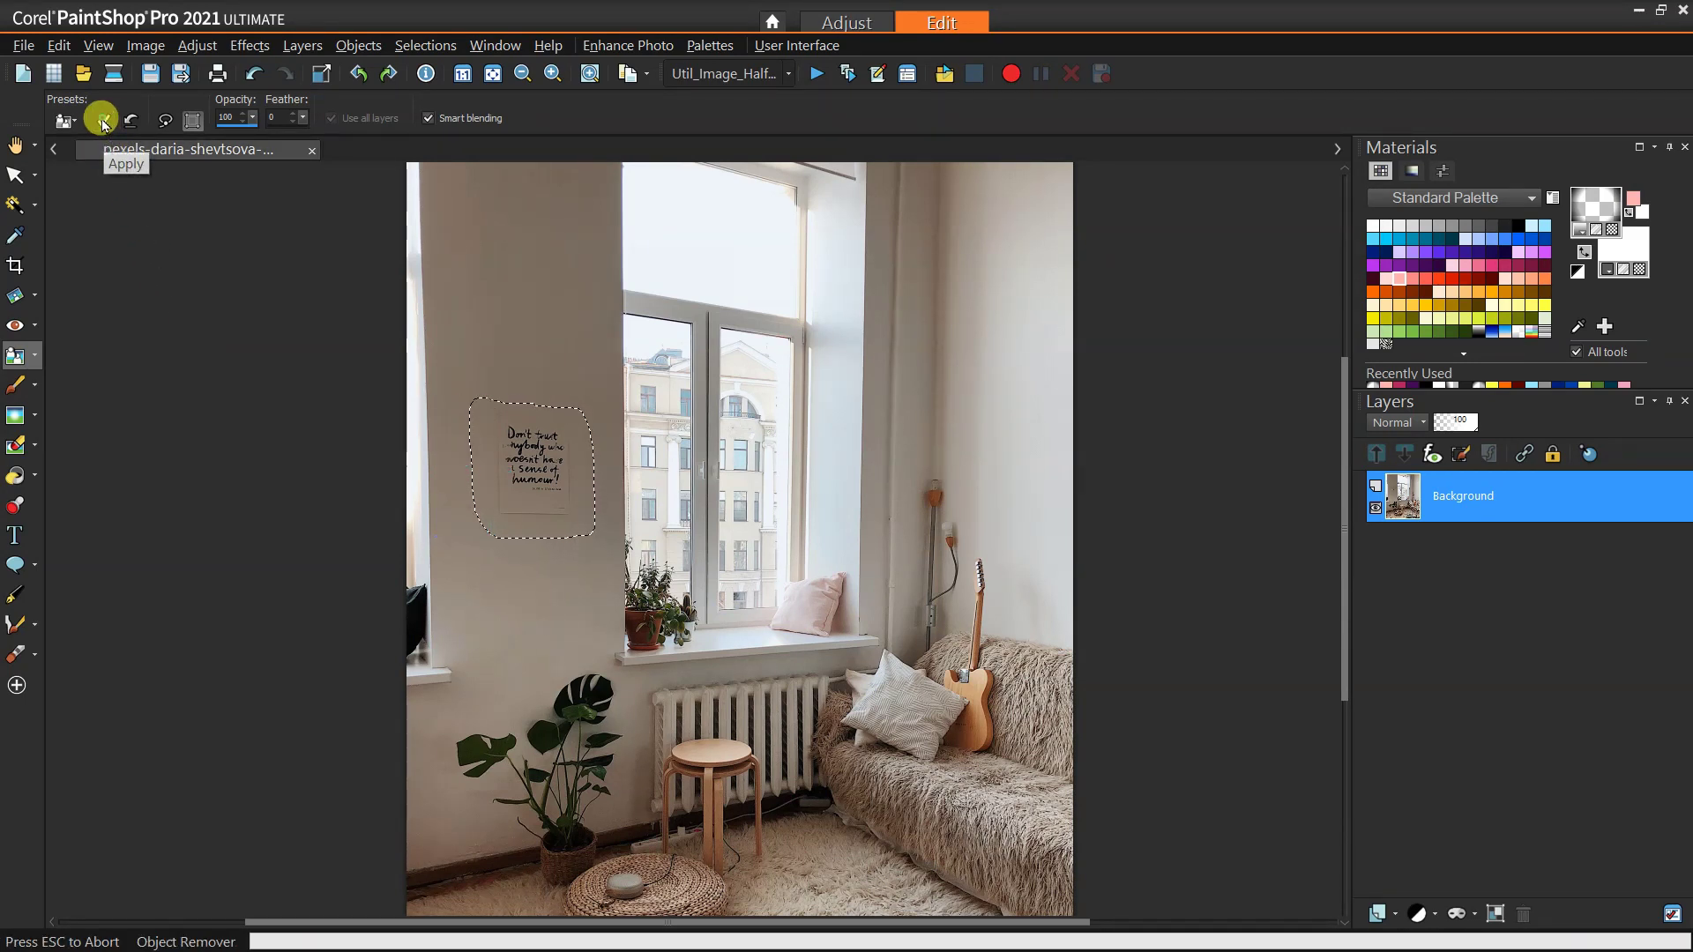
Step: Drop the Object Remover outline with the Magic Wand and zoom in on the window corner
left_click(22, 205)
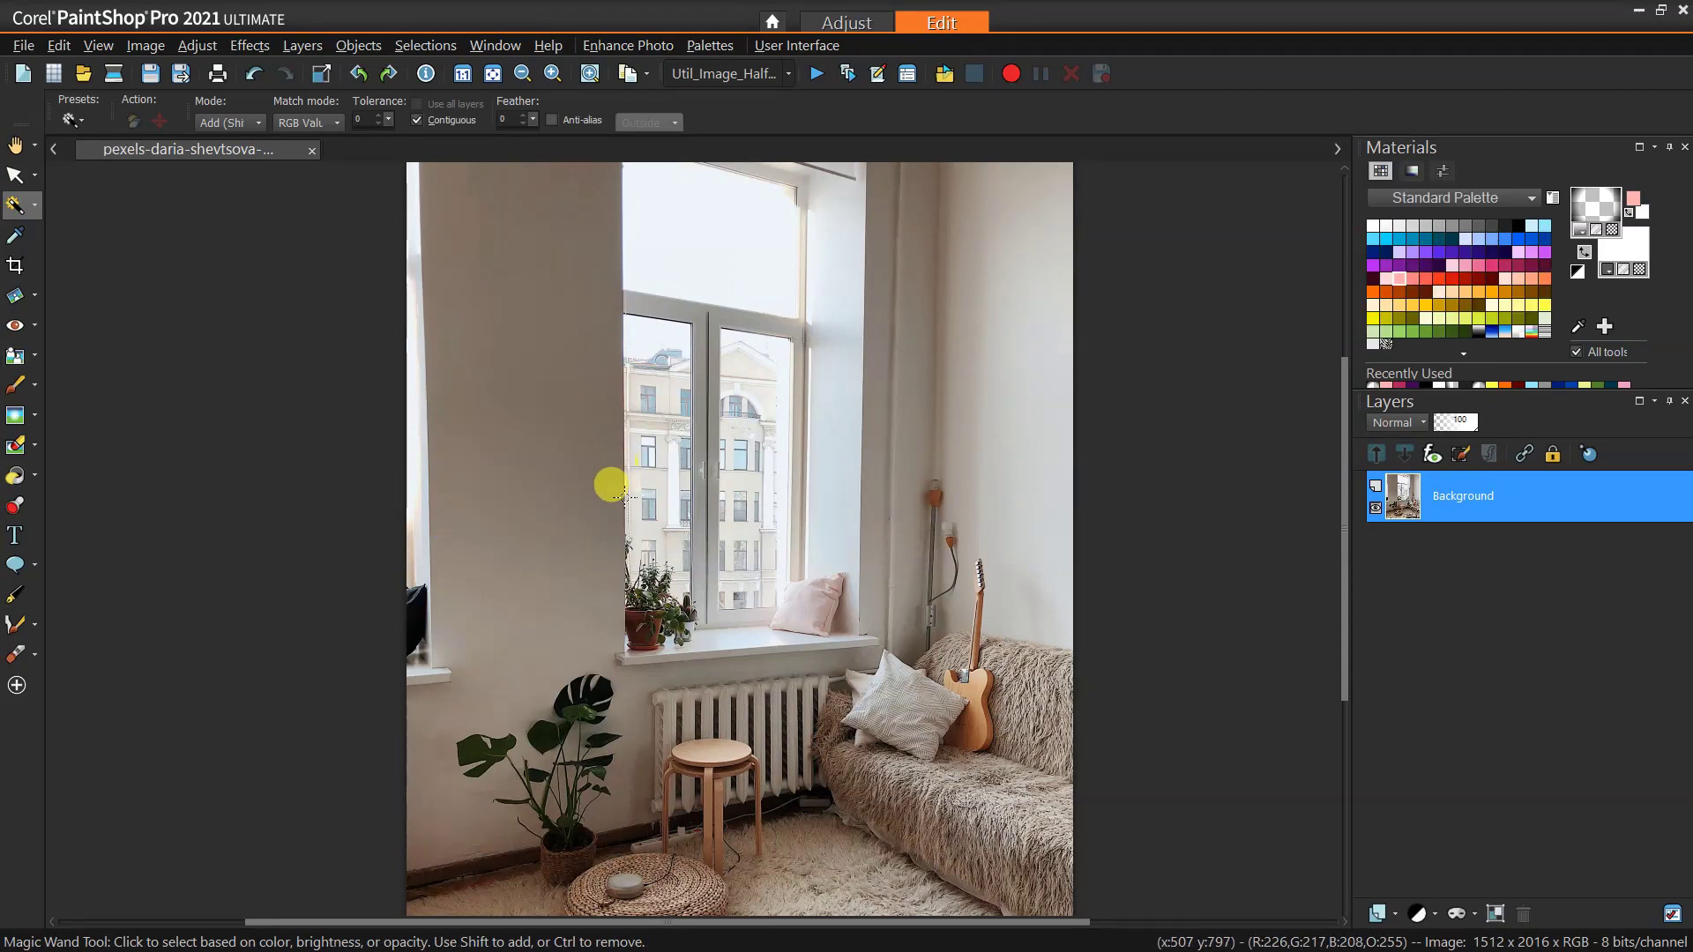
scroll(636, 496, "up", 2)
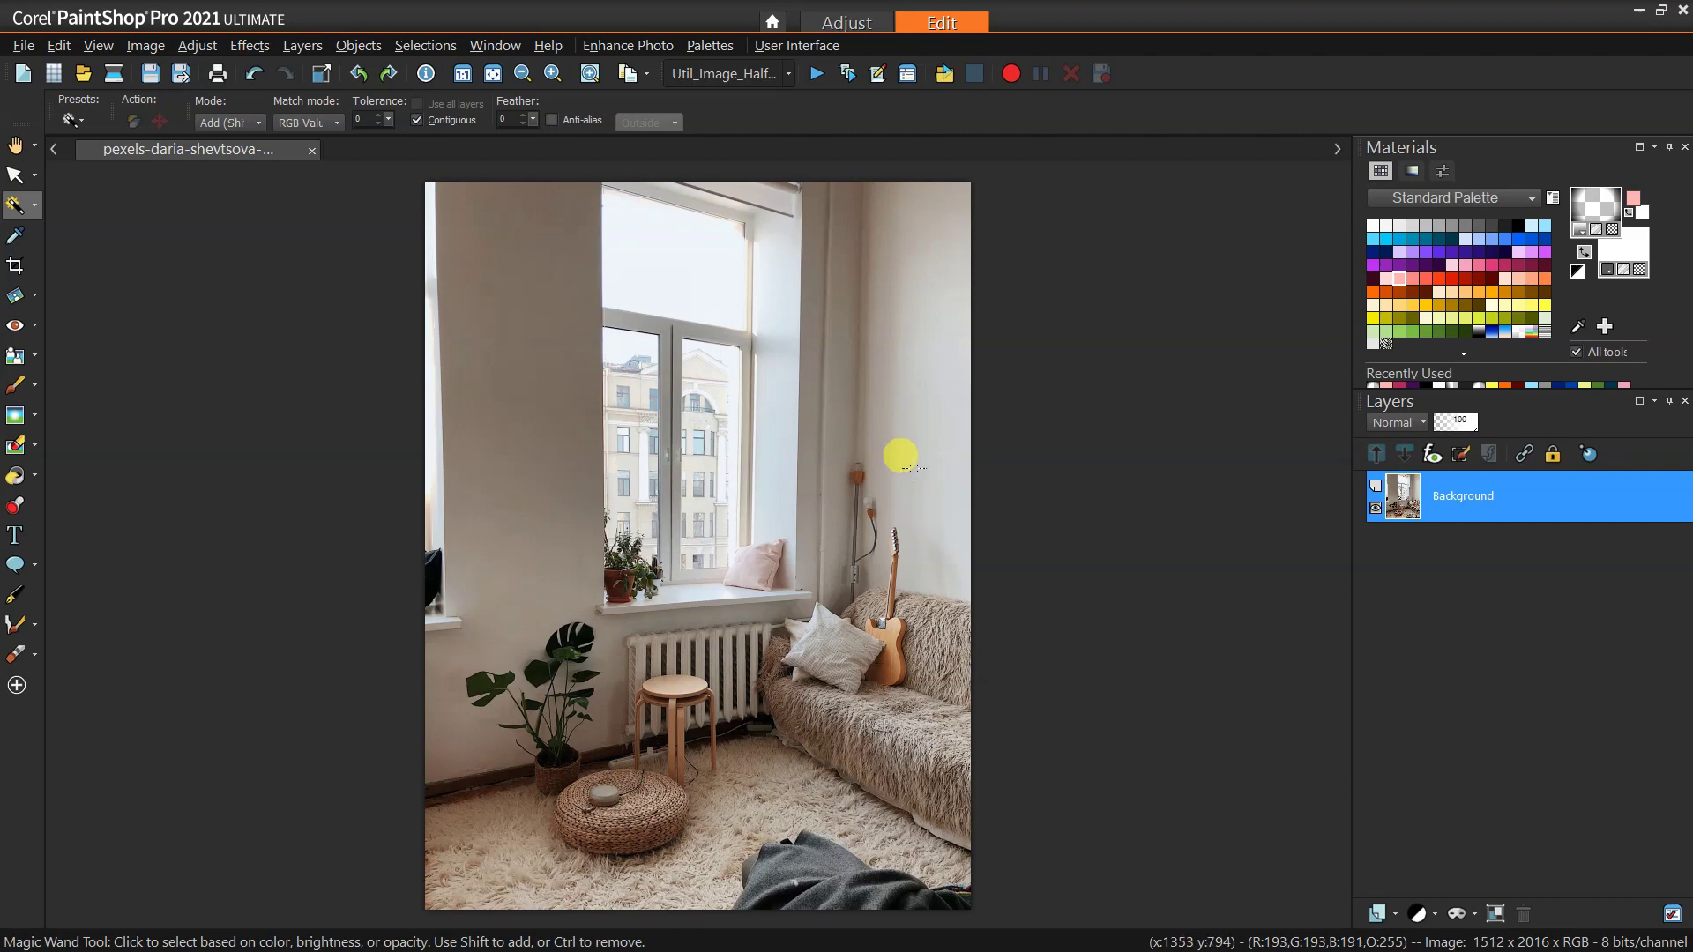
scroll(912, 468, "up", 3)
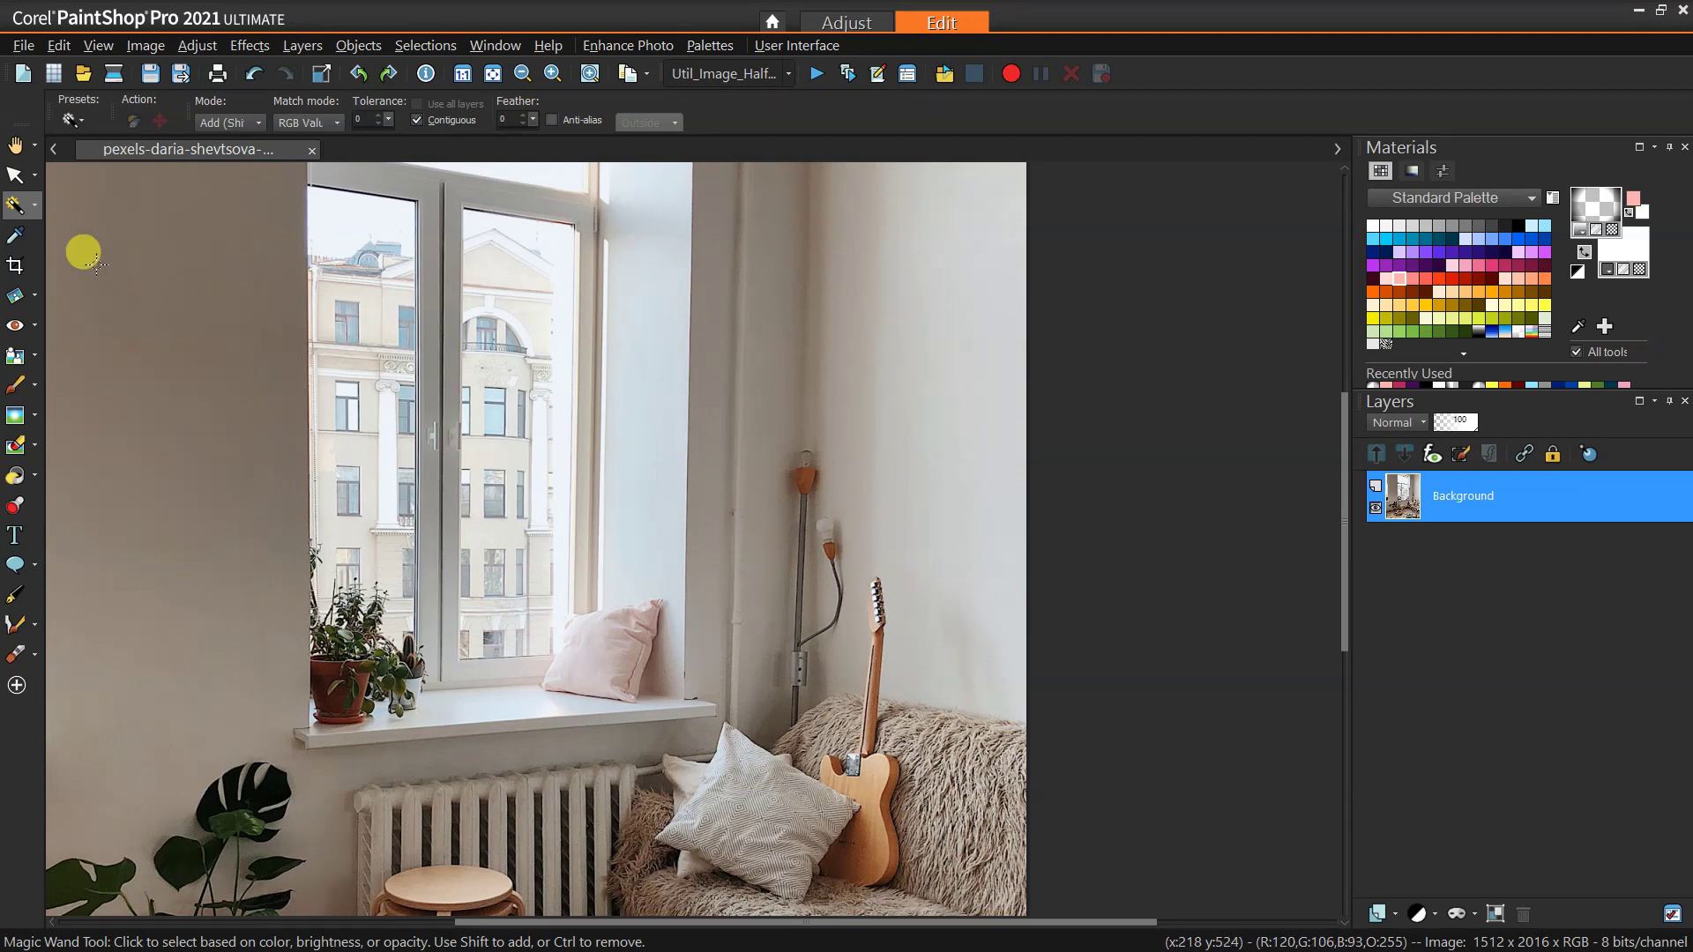
left_click(33, 207)
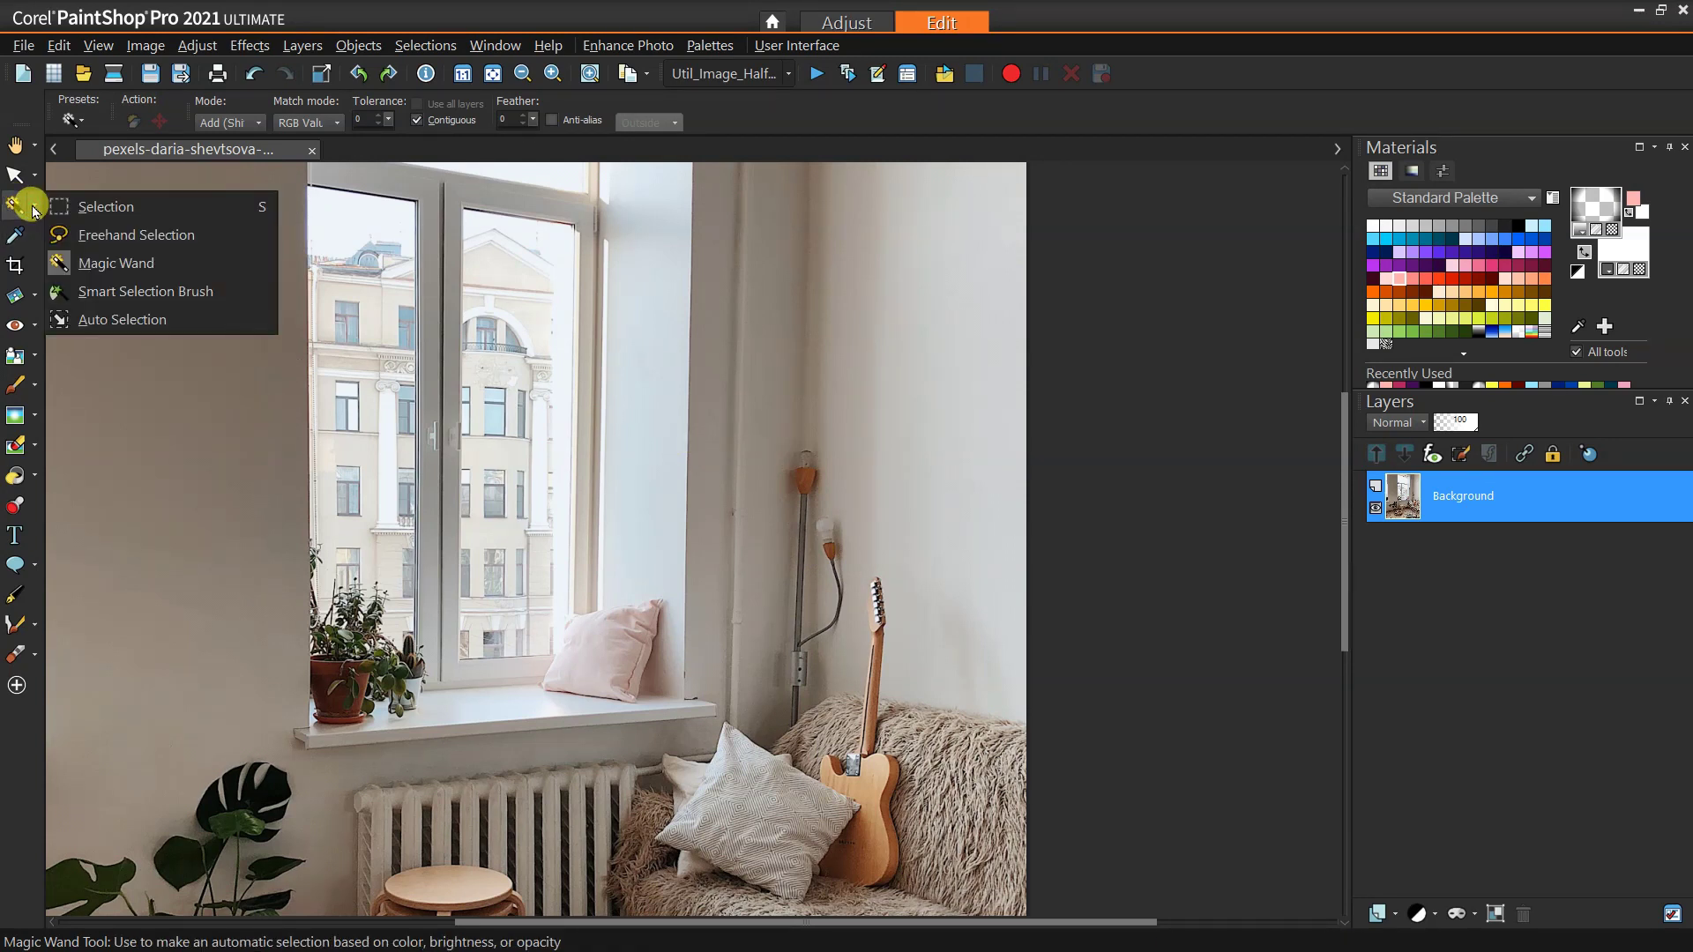
Step: Copy a rectangular strip of plain wall from above the lamp, then deselect
left_click(103, 206)
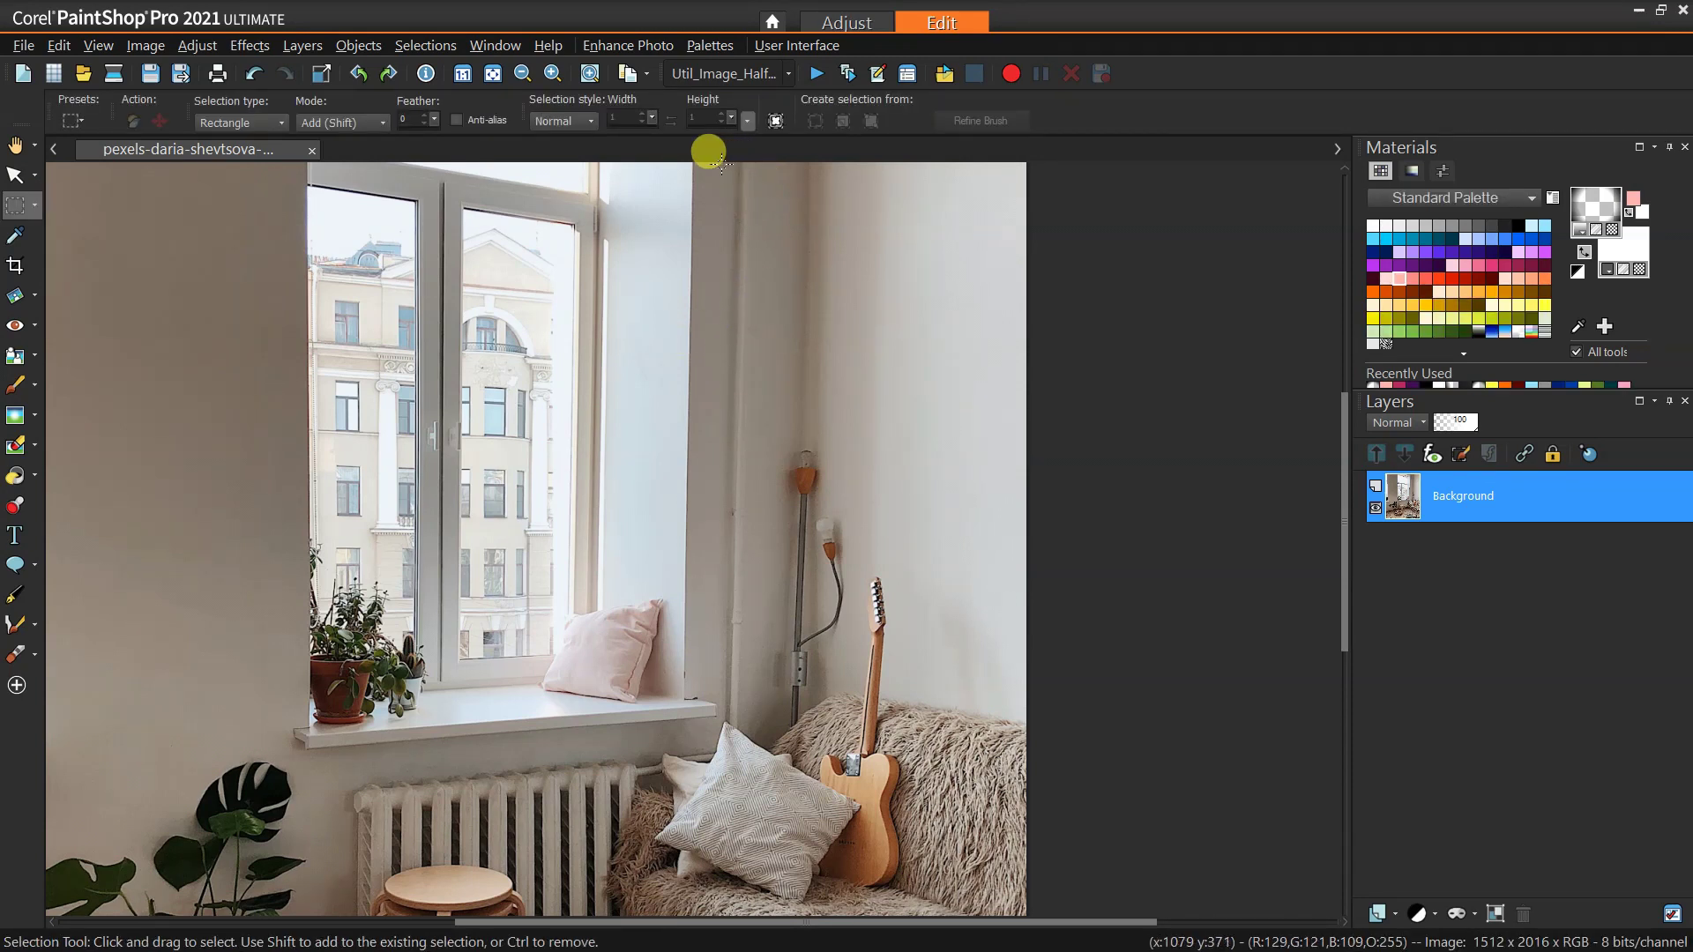
mouse_move(719, 157)
left_mouse_down()
mouse_move(862, 276)
mouse_move(899, 451)
mouse_move(882, 423)
left_mouse_up()
scroll(1005, 379, "up", 1)
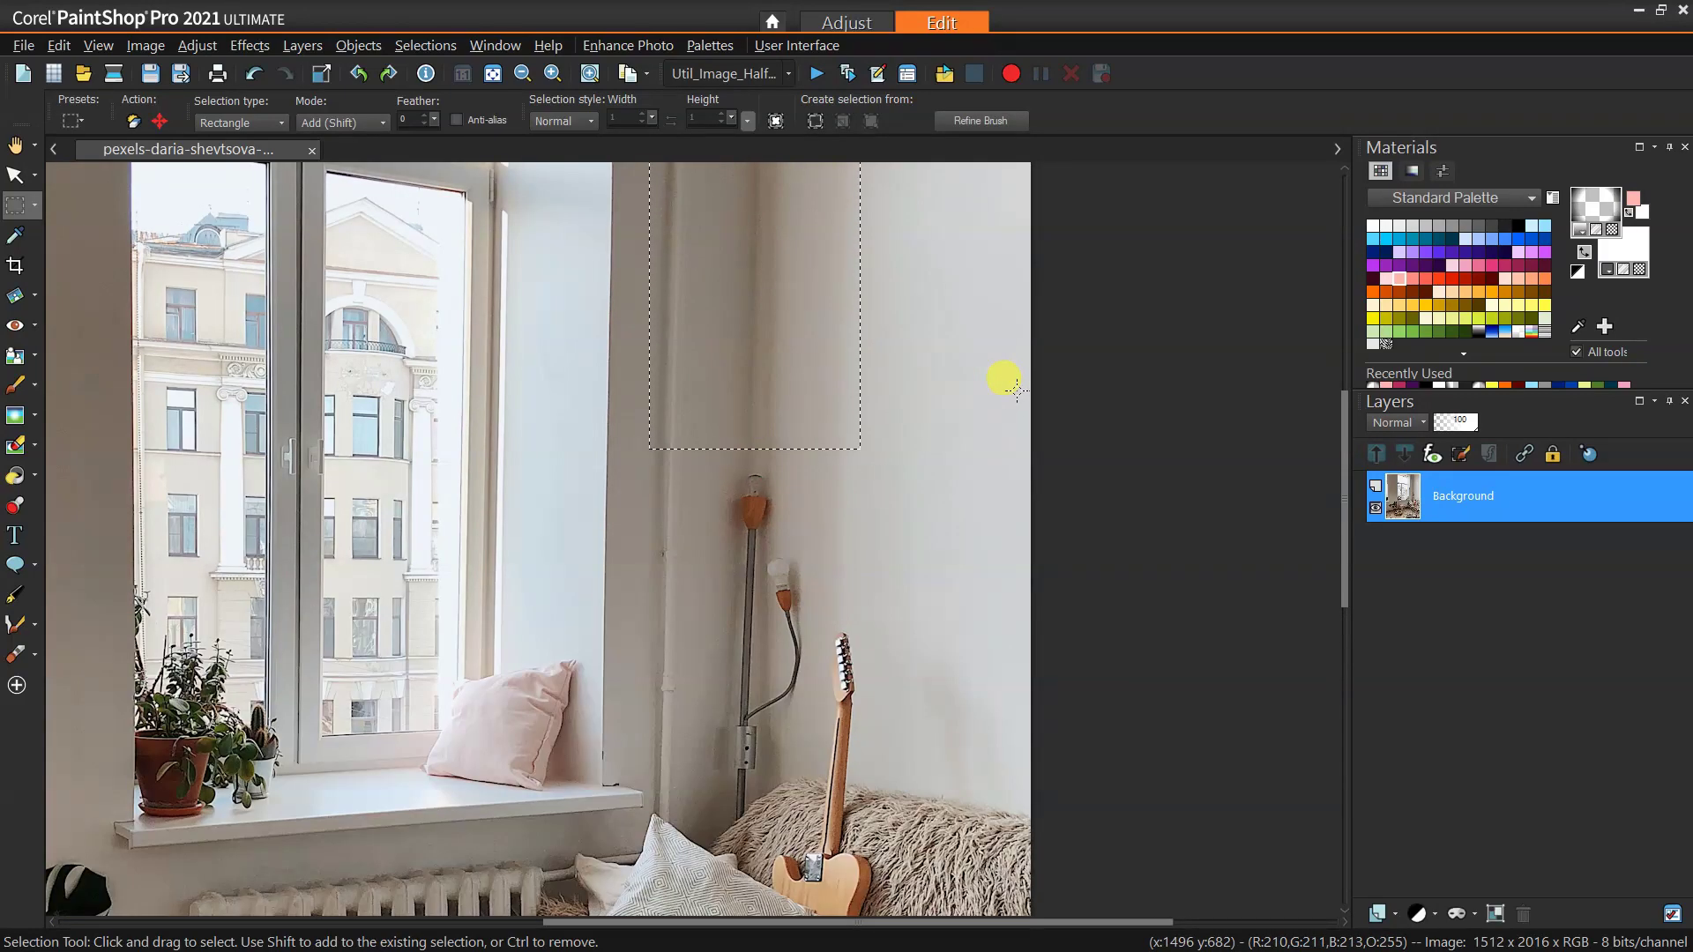
scroll(1005, 378, "up", 1)
left_click_drag(1342, 440, 1339, 384)
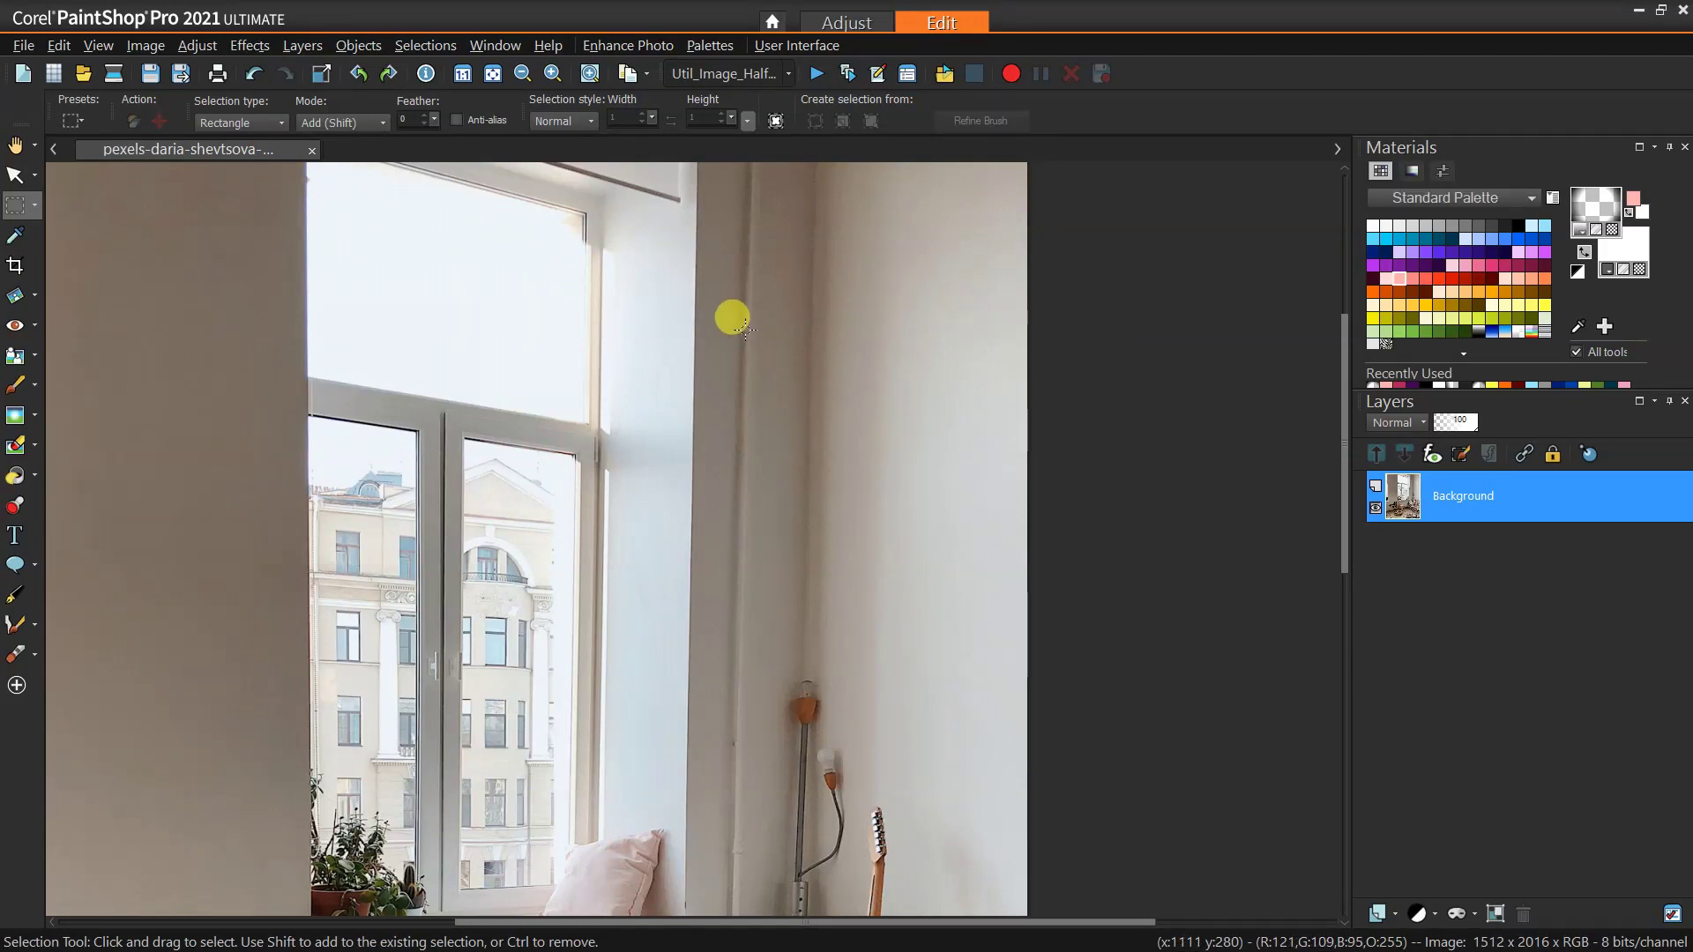
left_click_drag(743, 334, 909, 617)
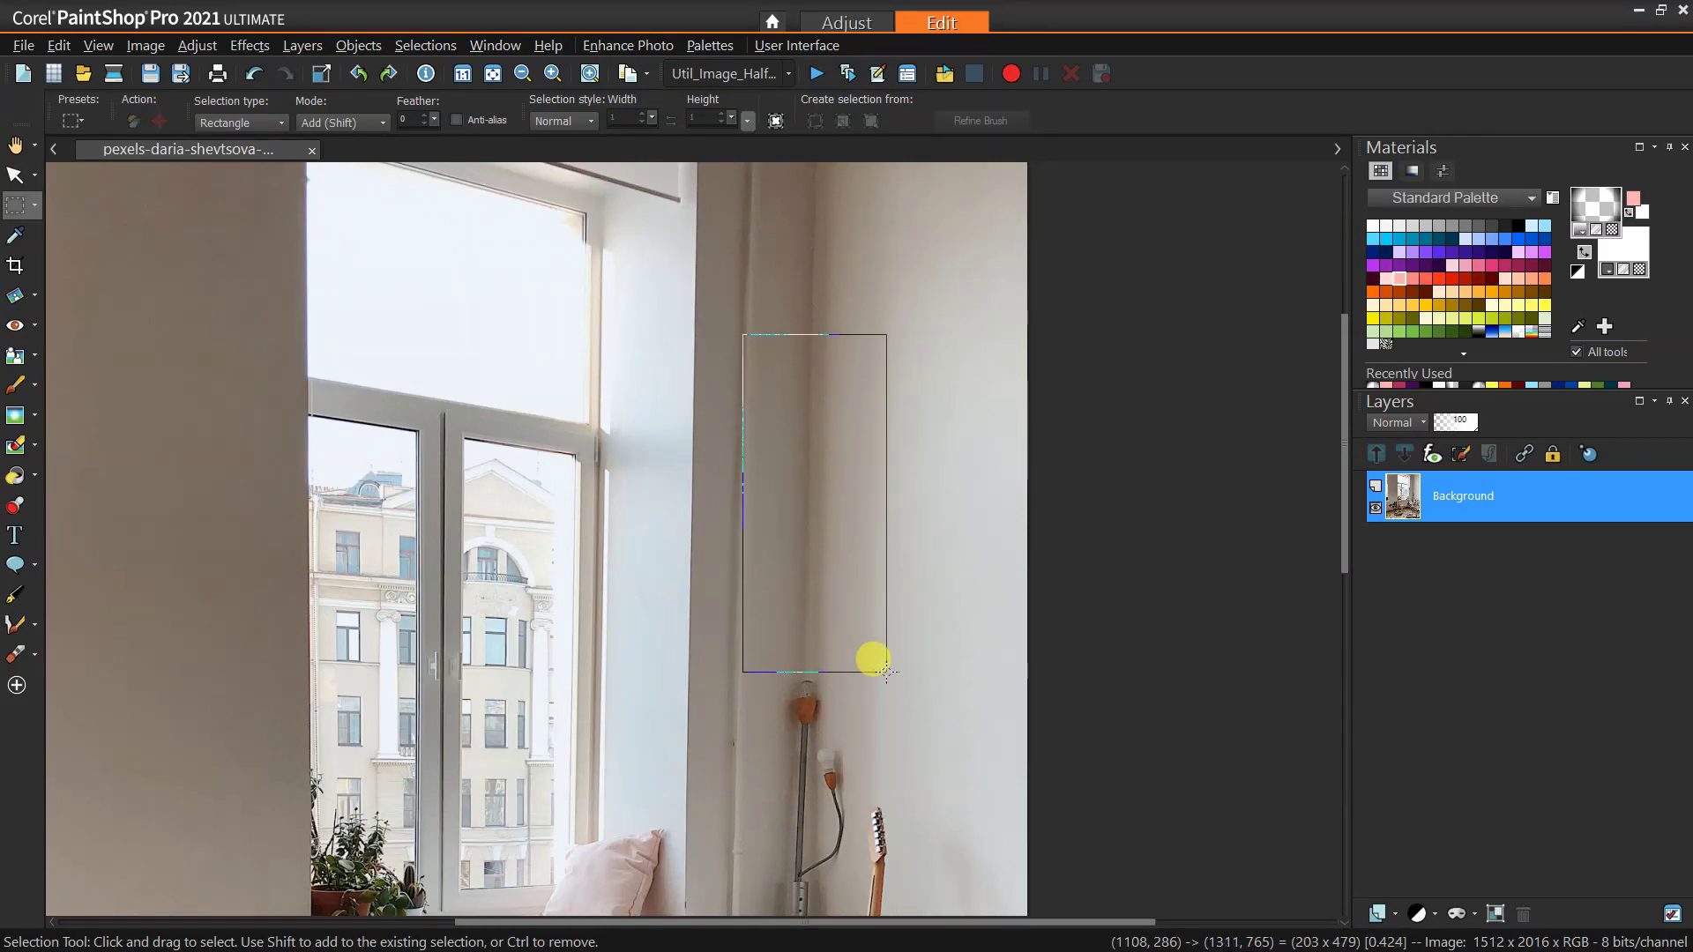
left_click_drag(890, 672, 890, 671)
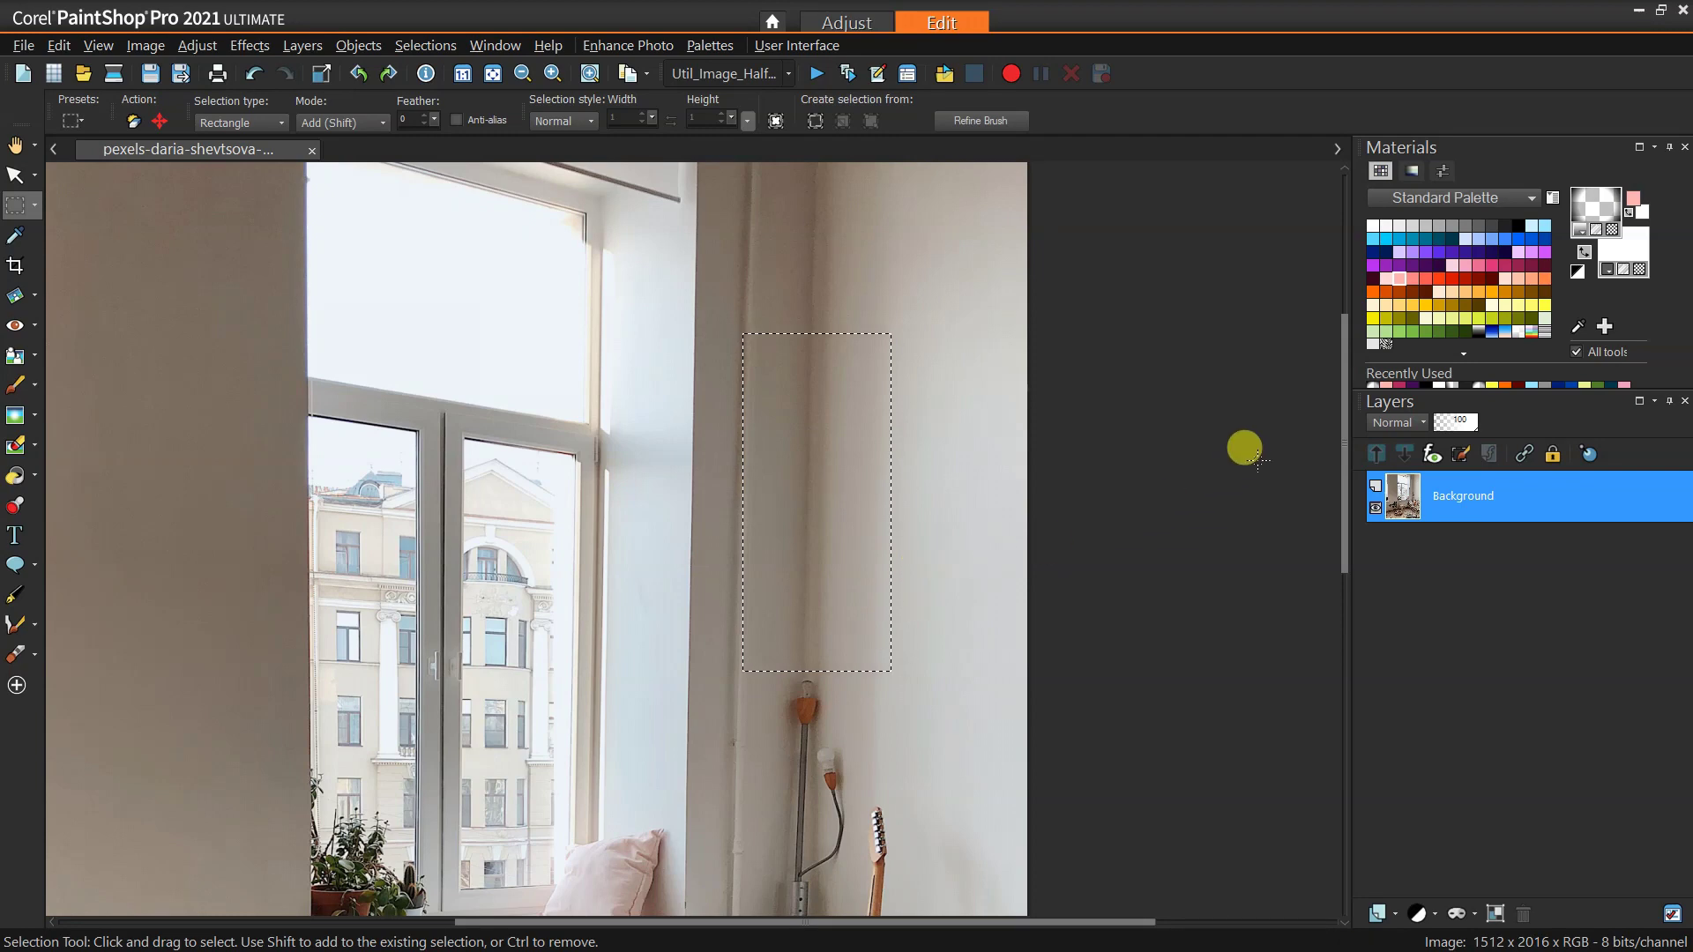
mouse_move(1342, 425)
left_mouse_down()
mouse_move(1343, 491)
mouse_move(1341, 449)
left_mouse_up()
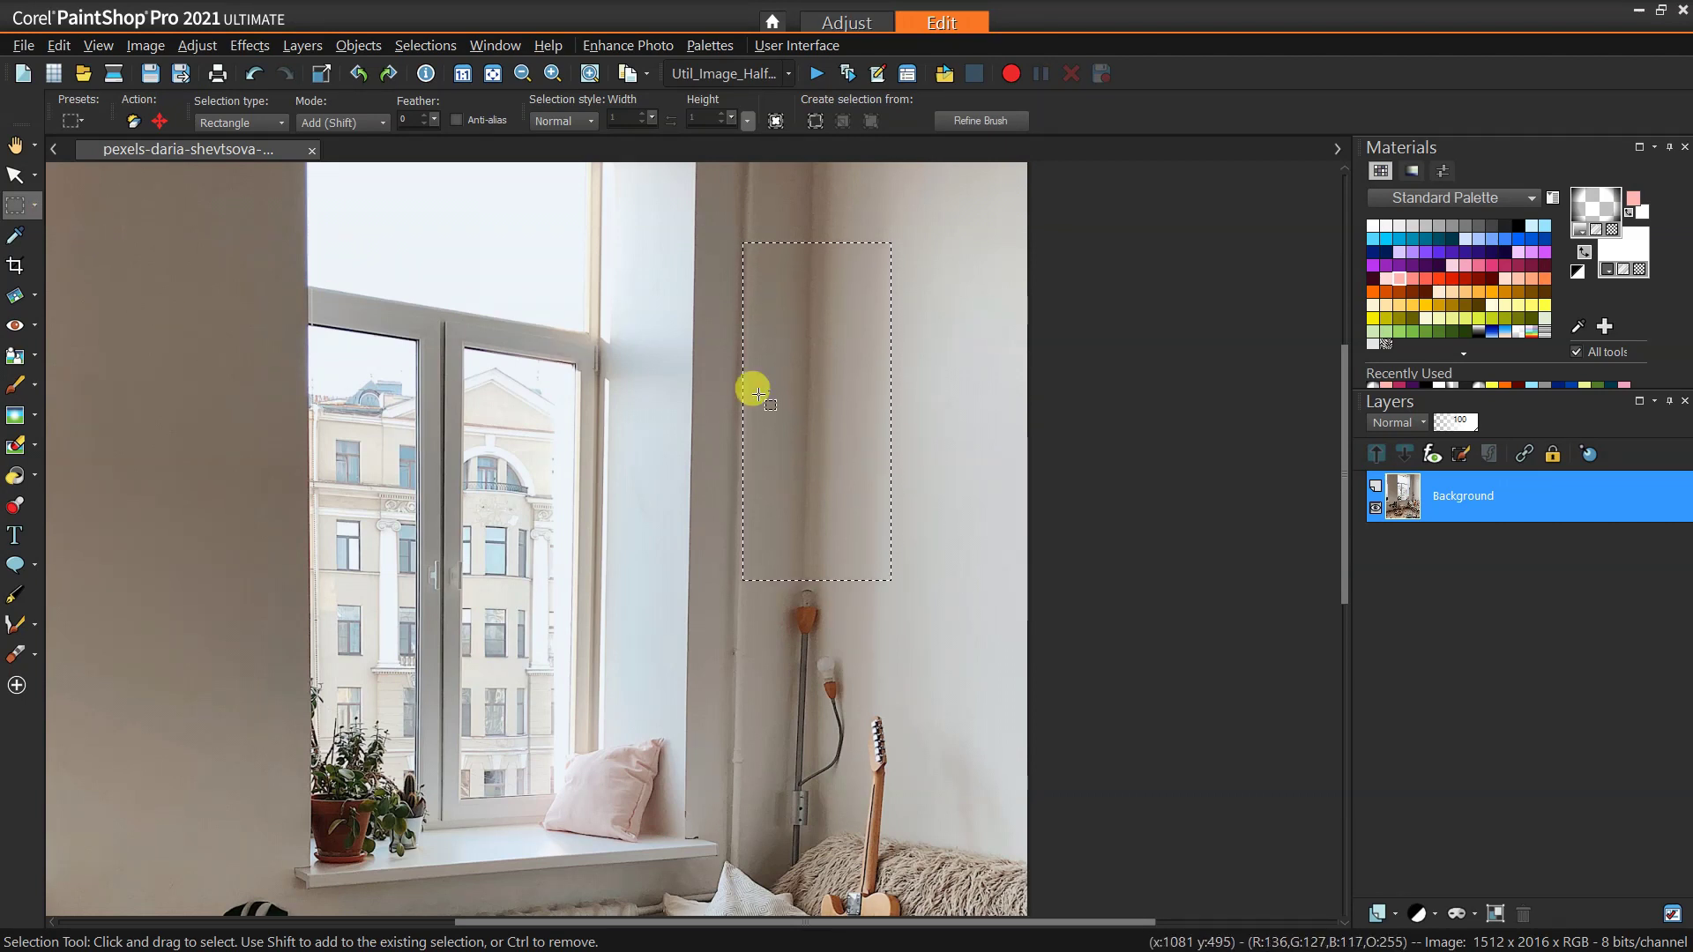
left_click(909, 405)
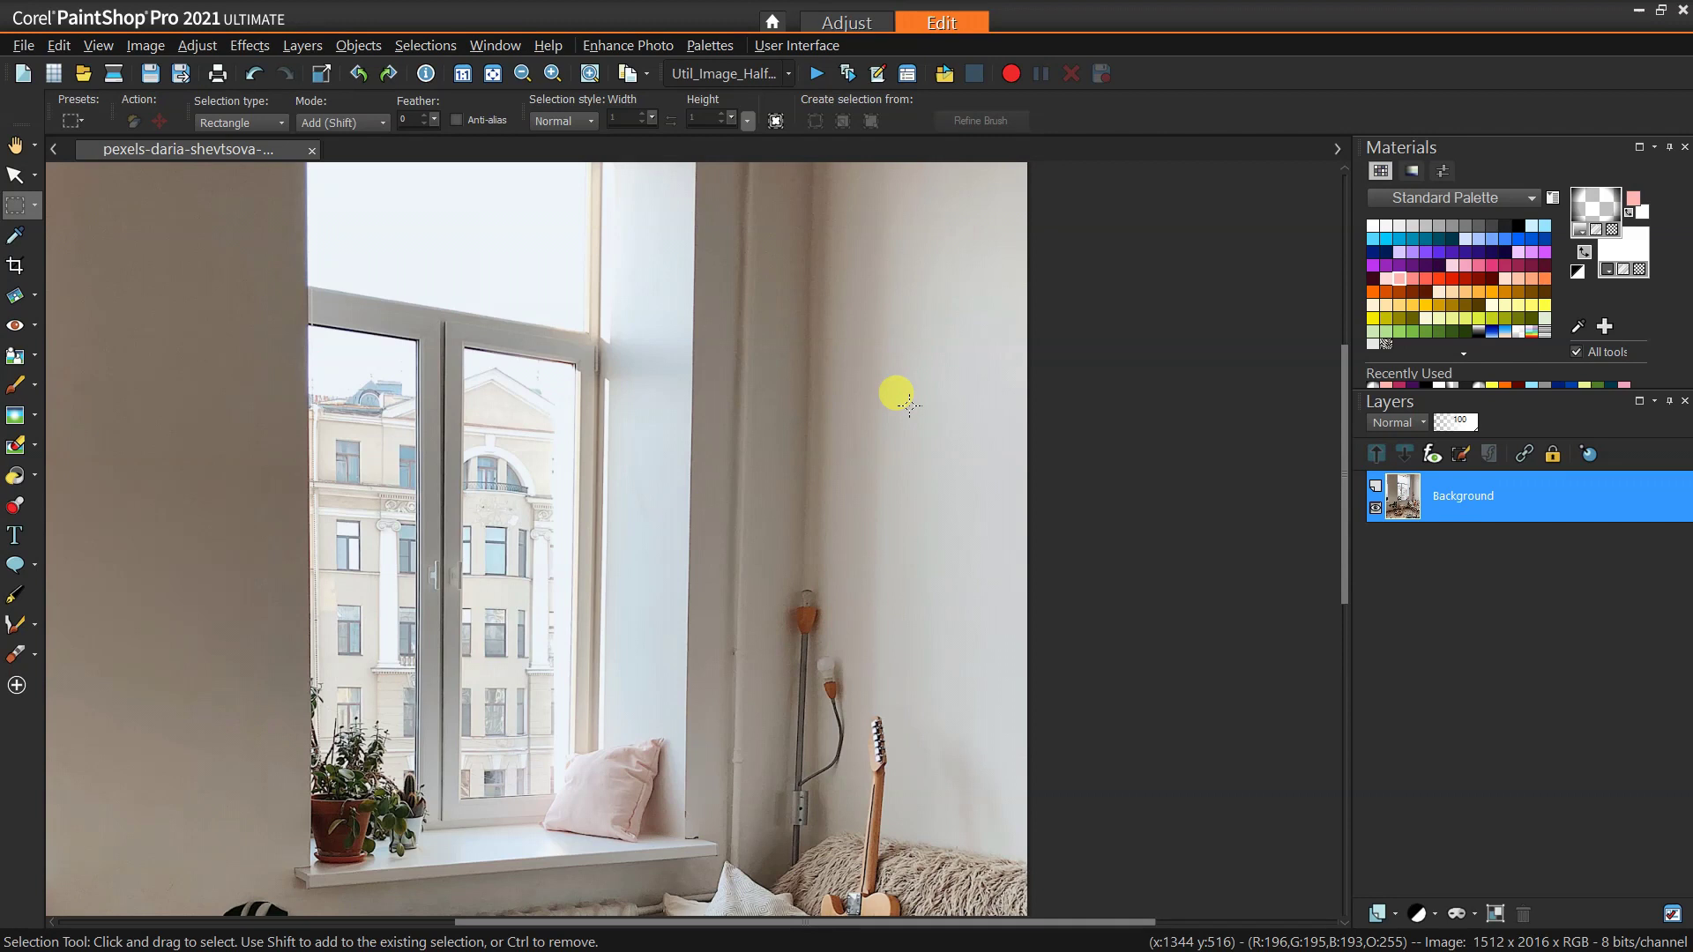
Step: Paste the wall strip as a new layer and move it over the lamp beside the guitar
key("ctrl+l")
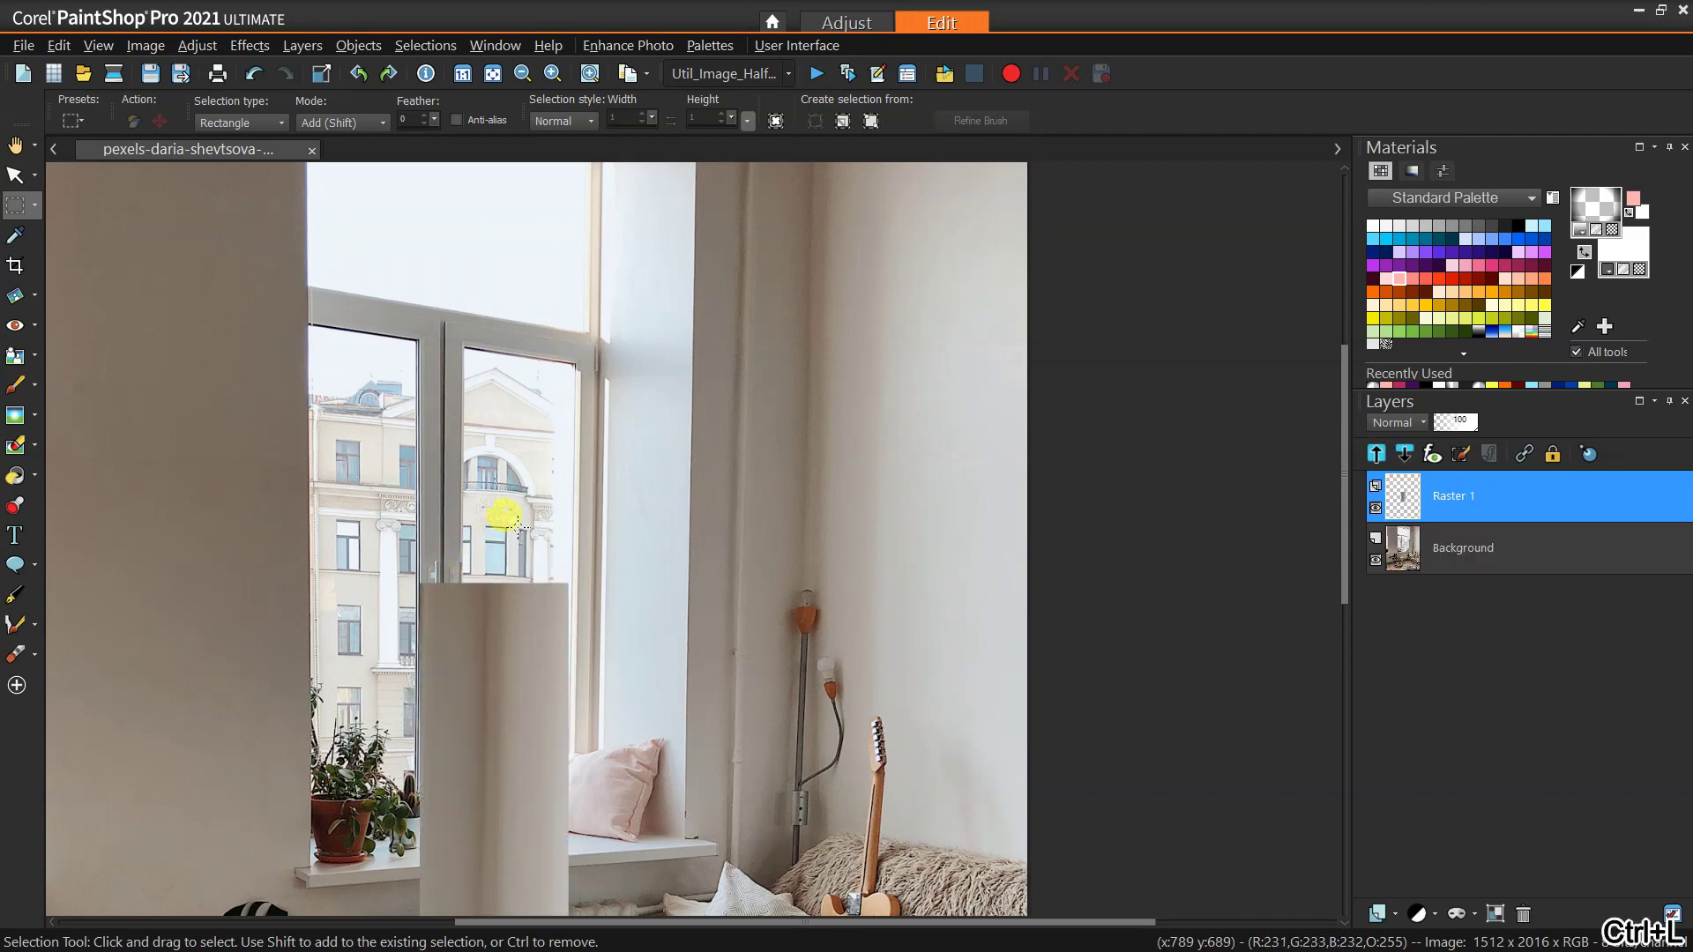
scroll(518, 527, "down", 2)
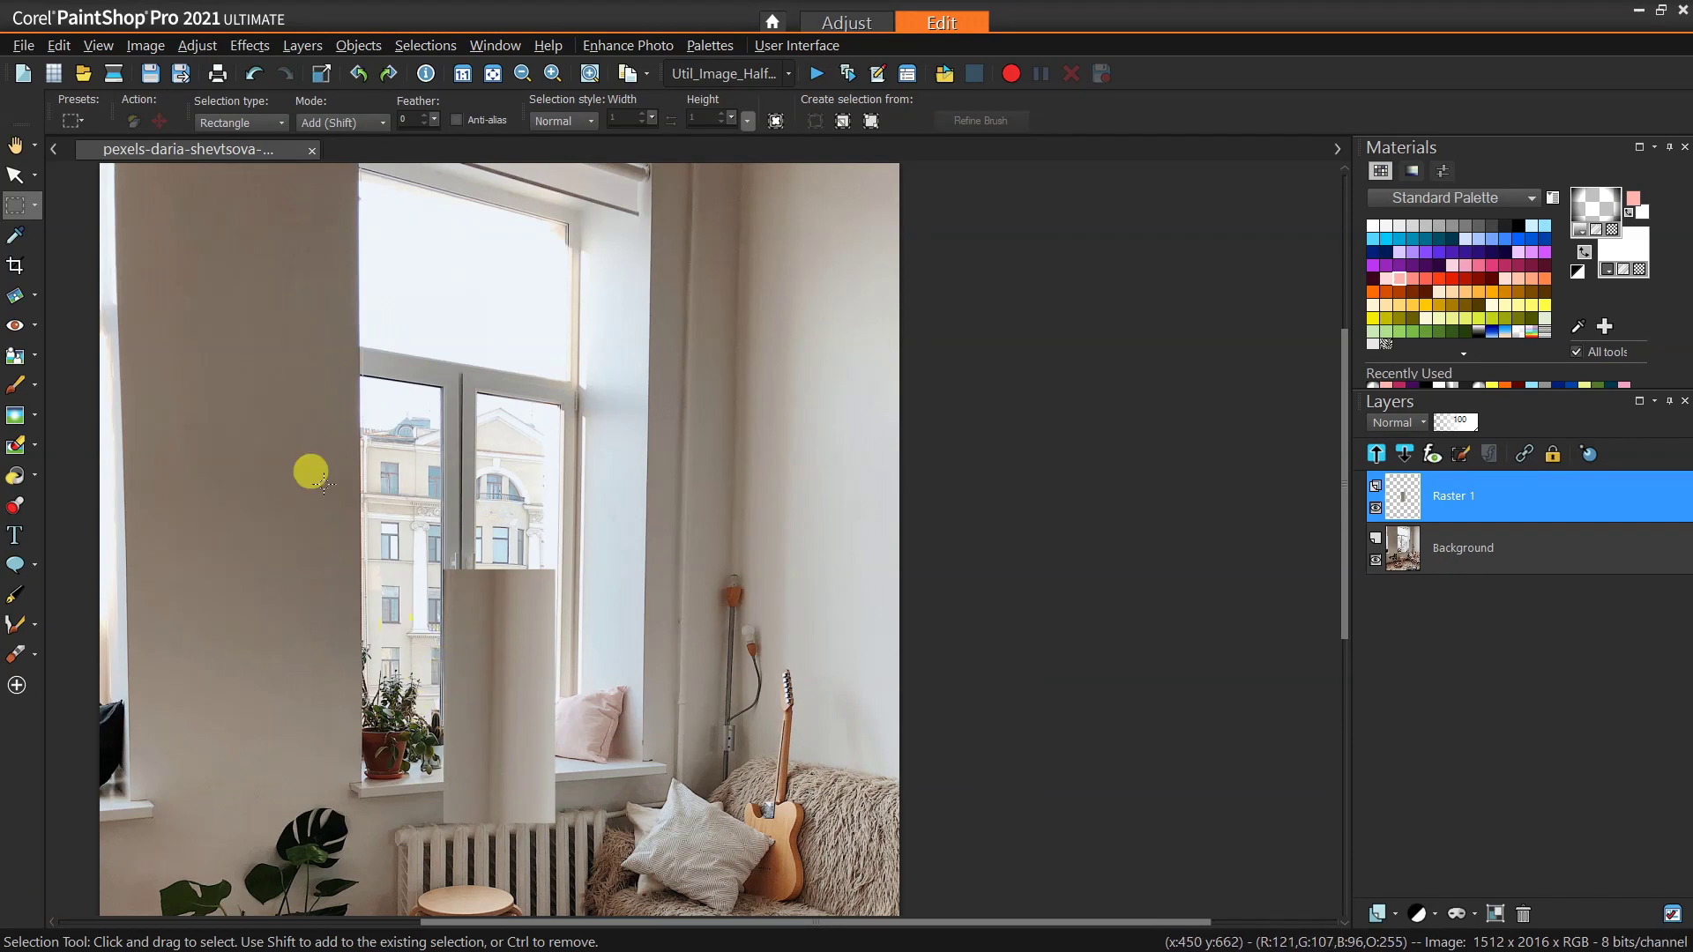
left_click(15, 175)
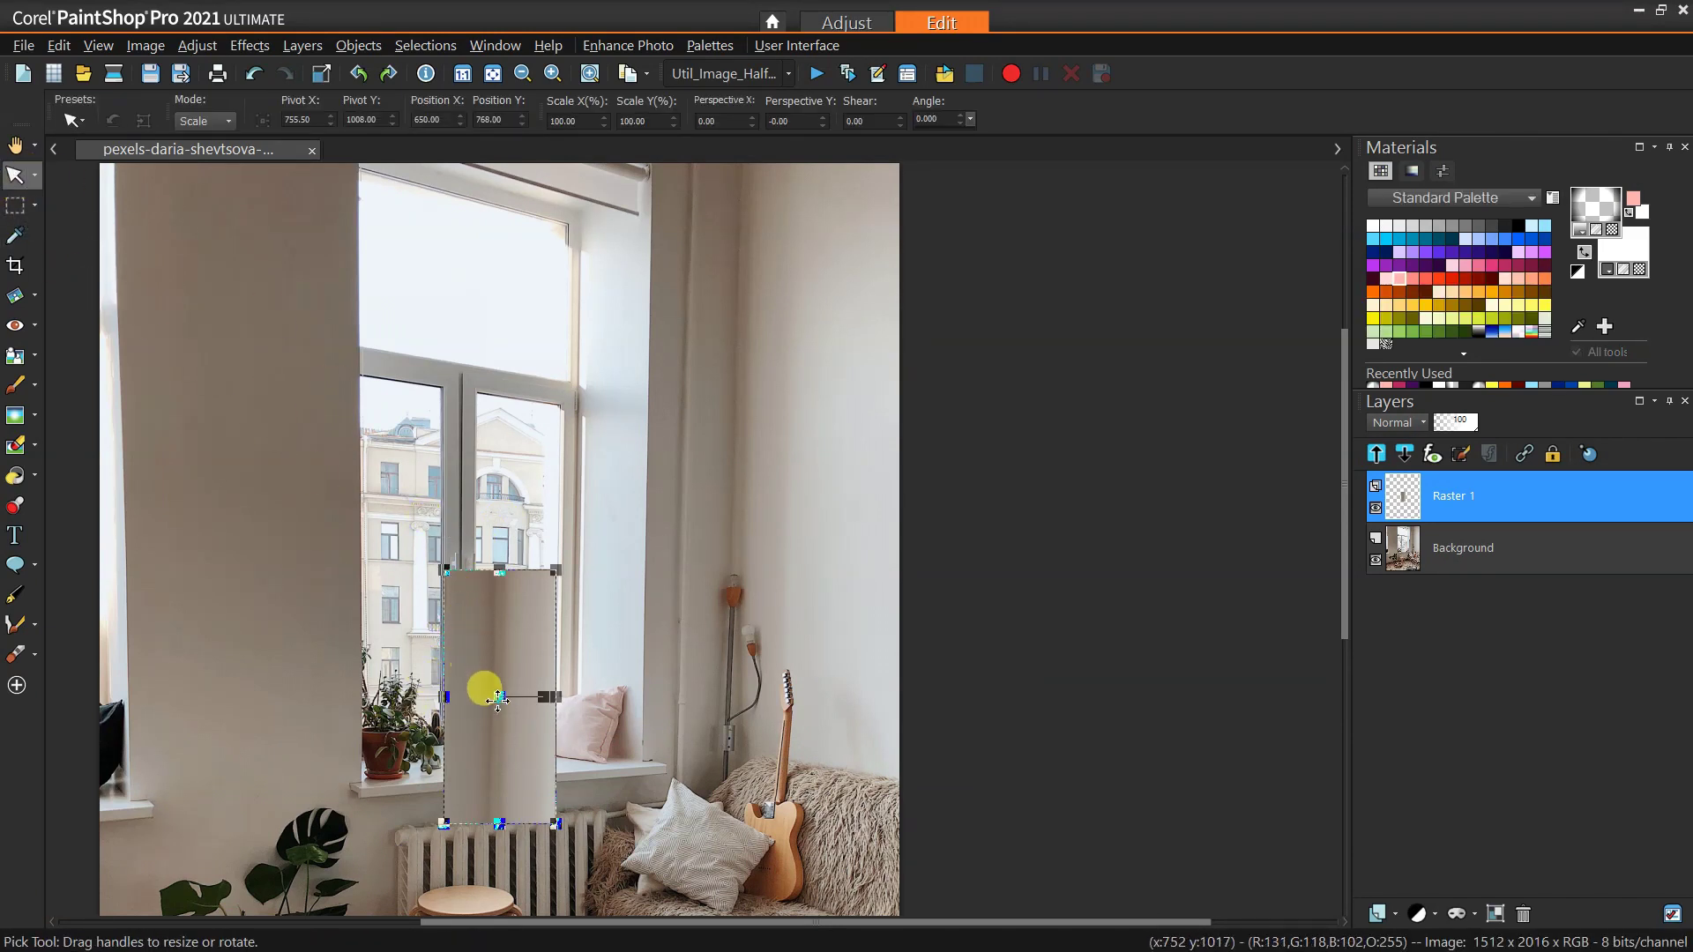
left_click_drag(498, 698, 726, 660)
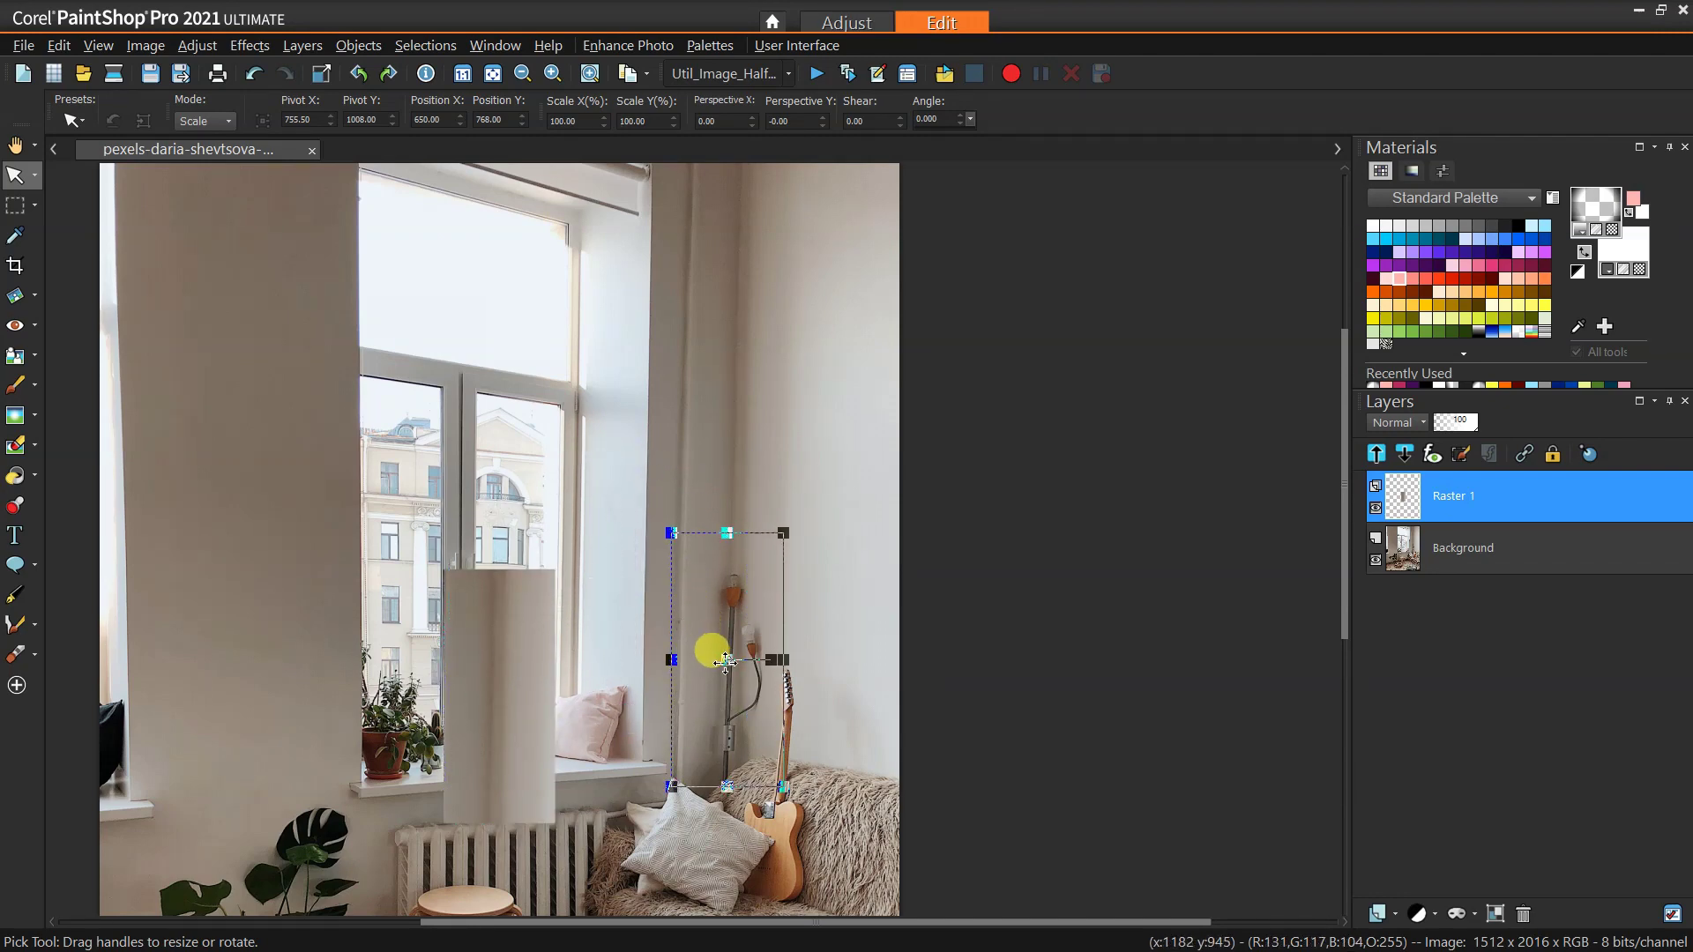
Step: Nudge the Raster 1 wall patch slightly right and up, from 1080/698 to 1101/689
scroll(784, 672, "up", 1)
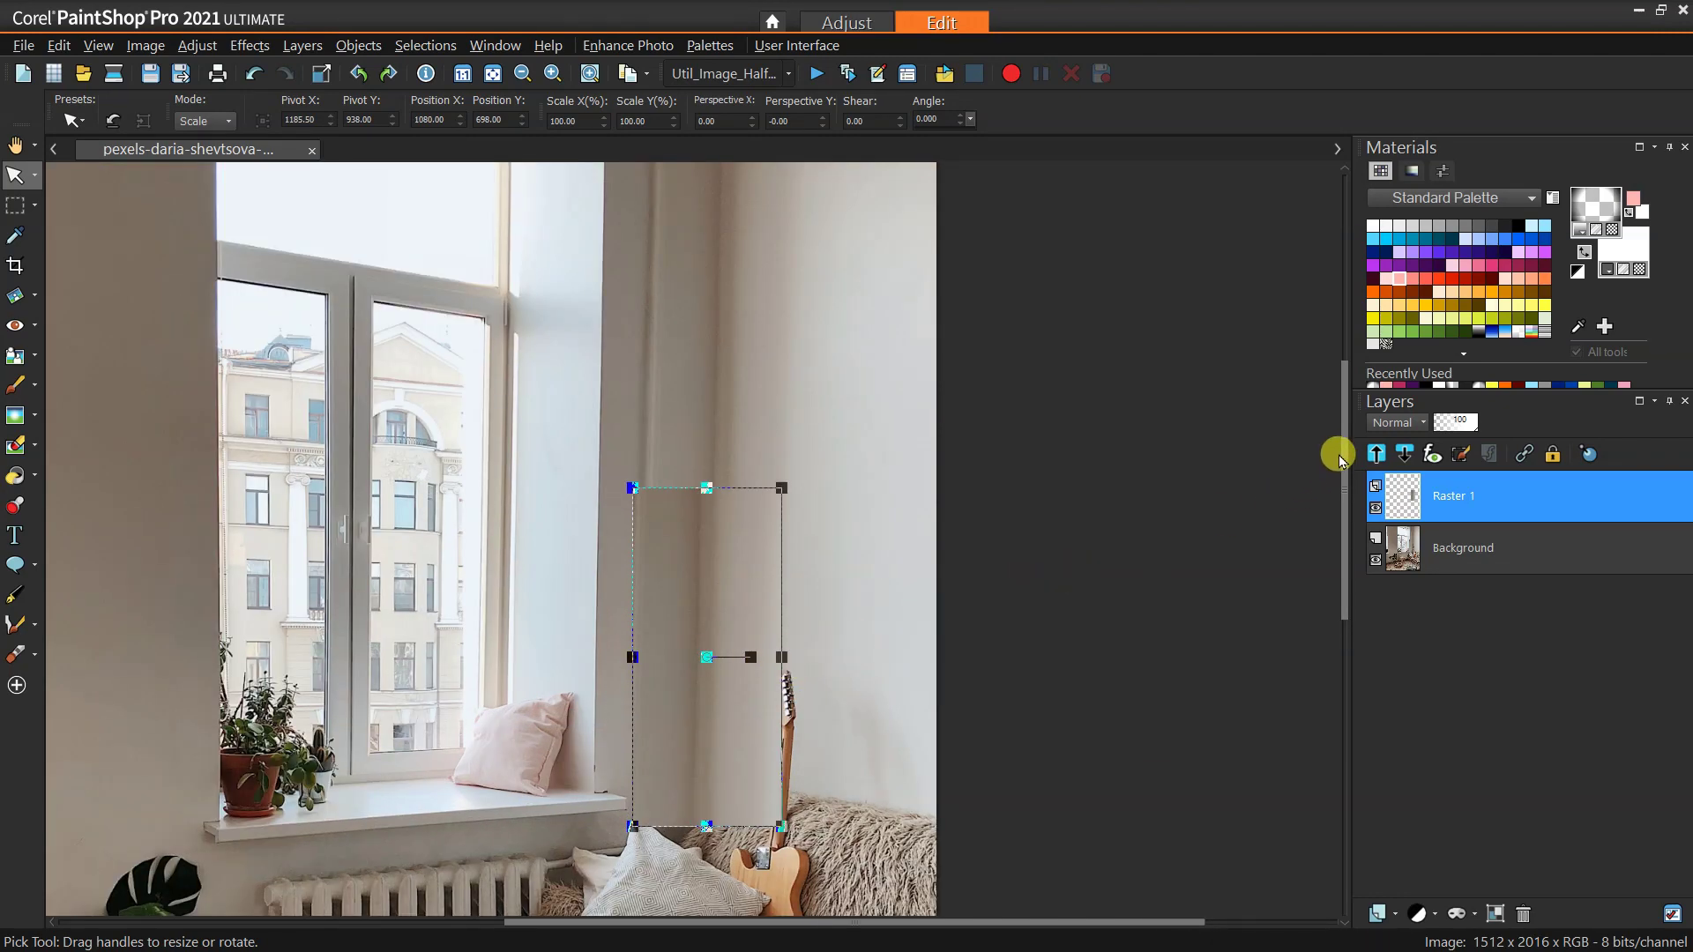
left_click_drag(1339, 460, 1341, 491)
scroll(753, 412, "up", 1)
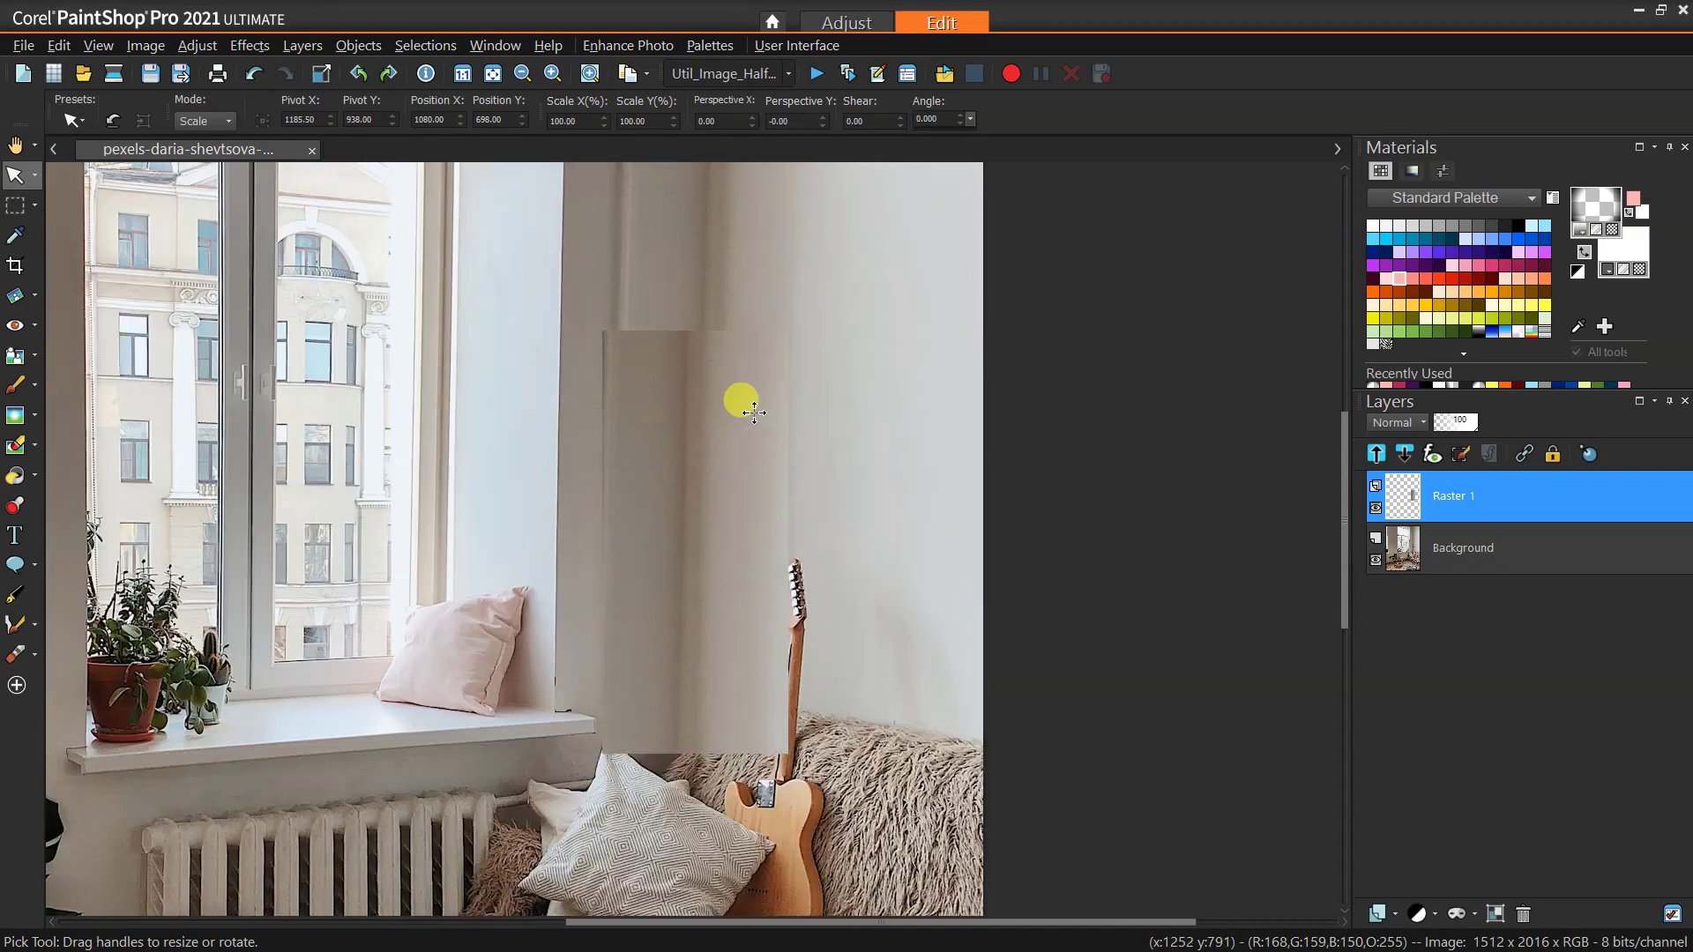
left_click_drag(693, 541, 711, 533)
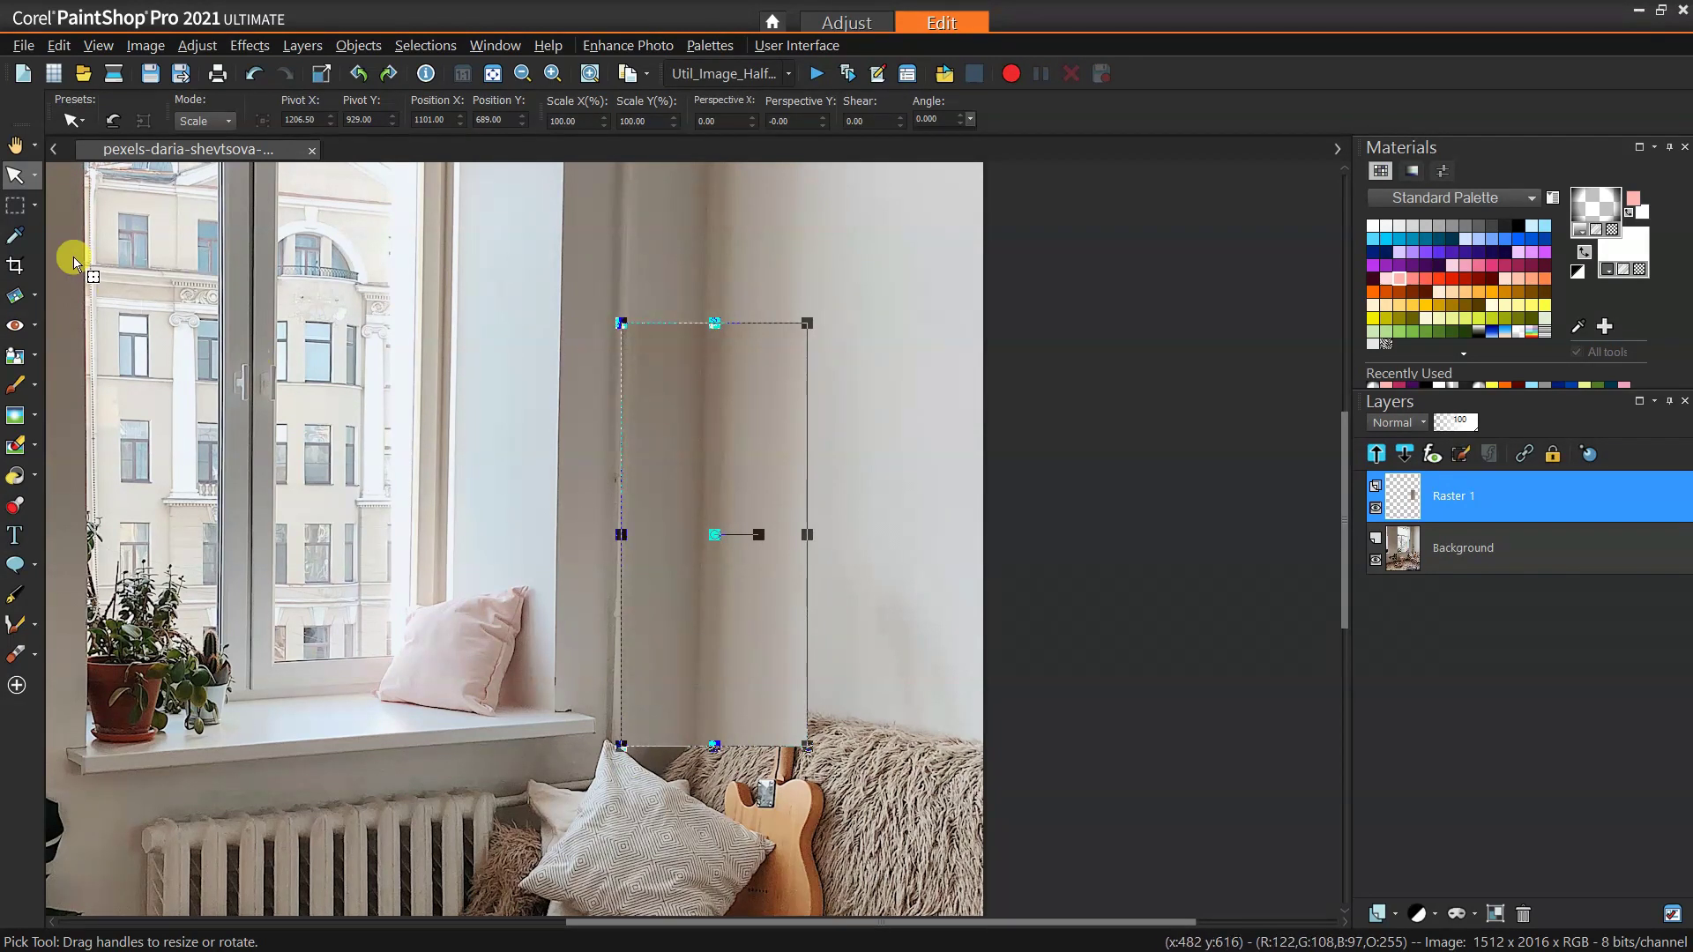
Step: Erase the wall patch's top and its edge beside the window recess with the Eraser
left_click(38, 445)
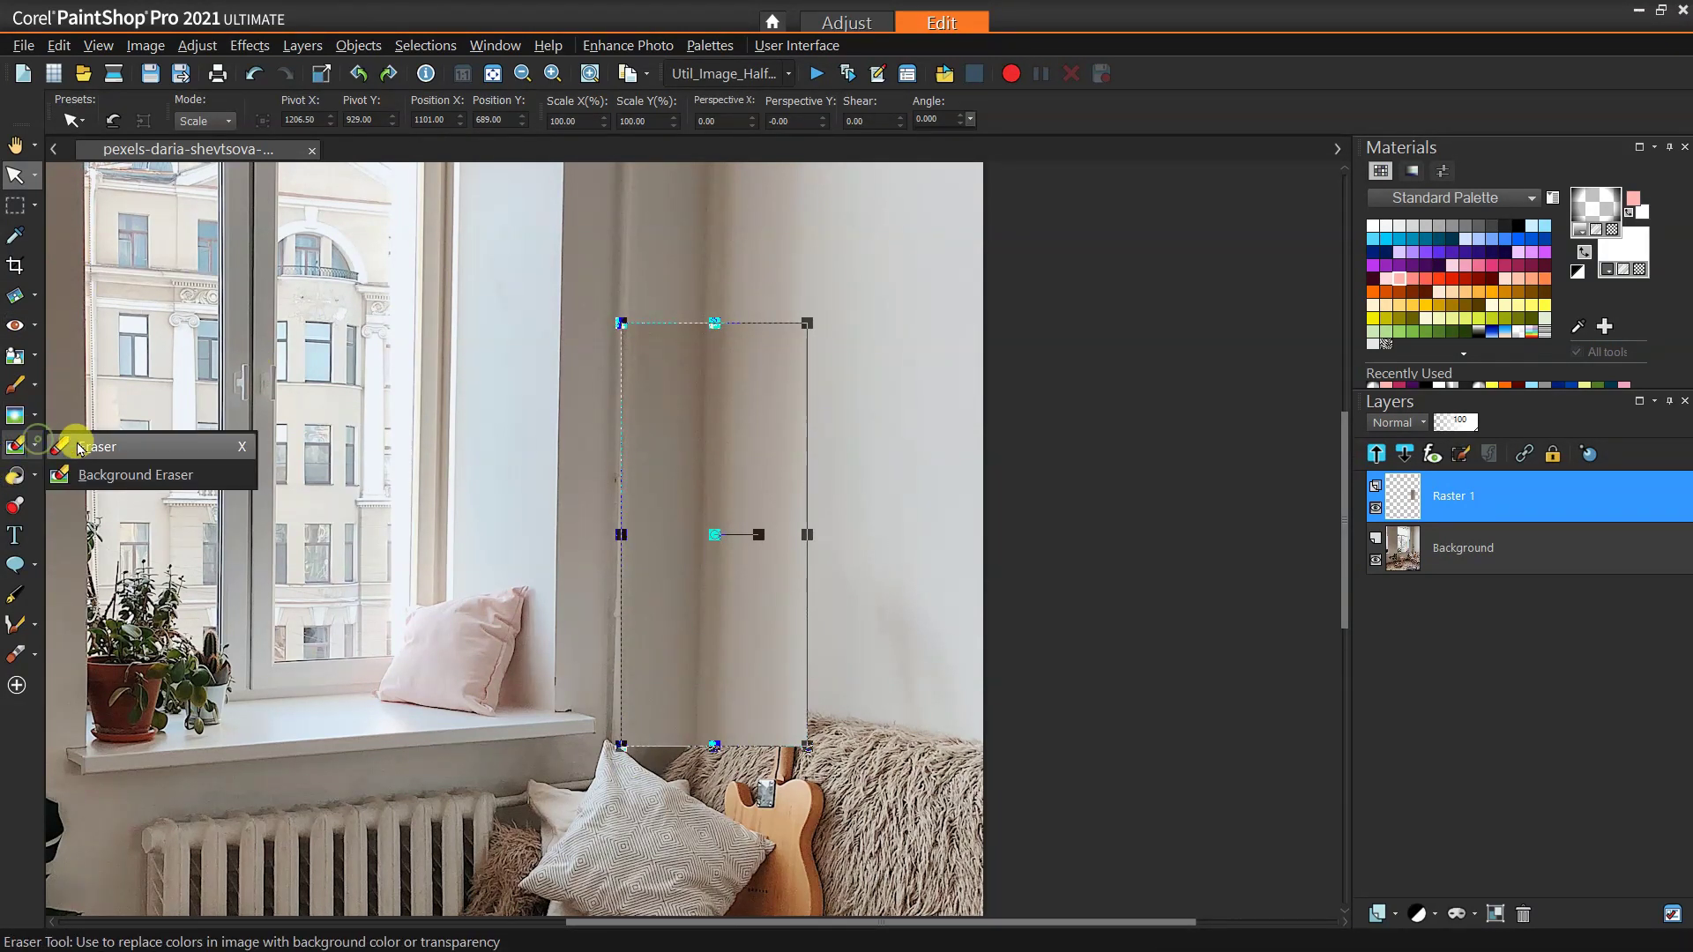
left_click(77, 443)
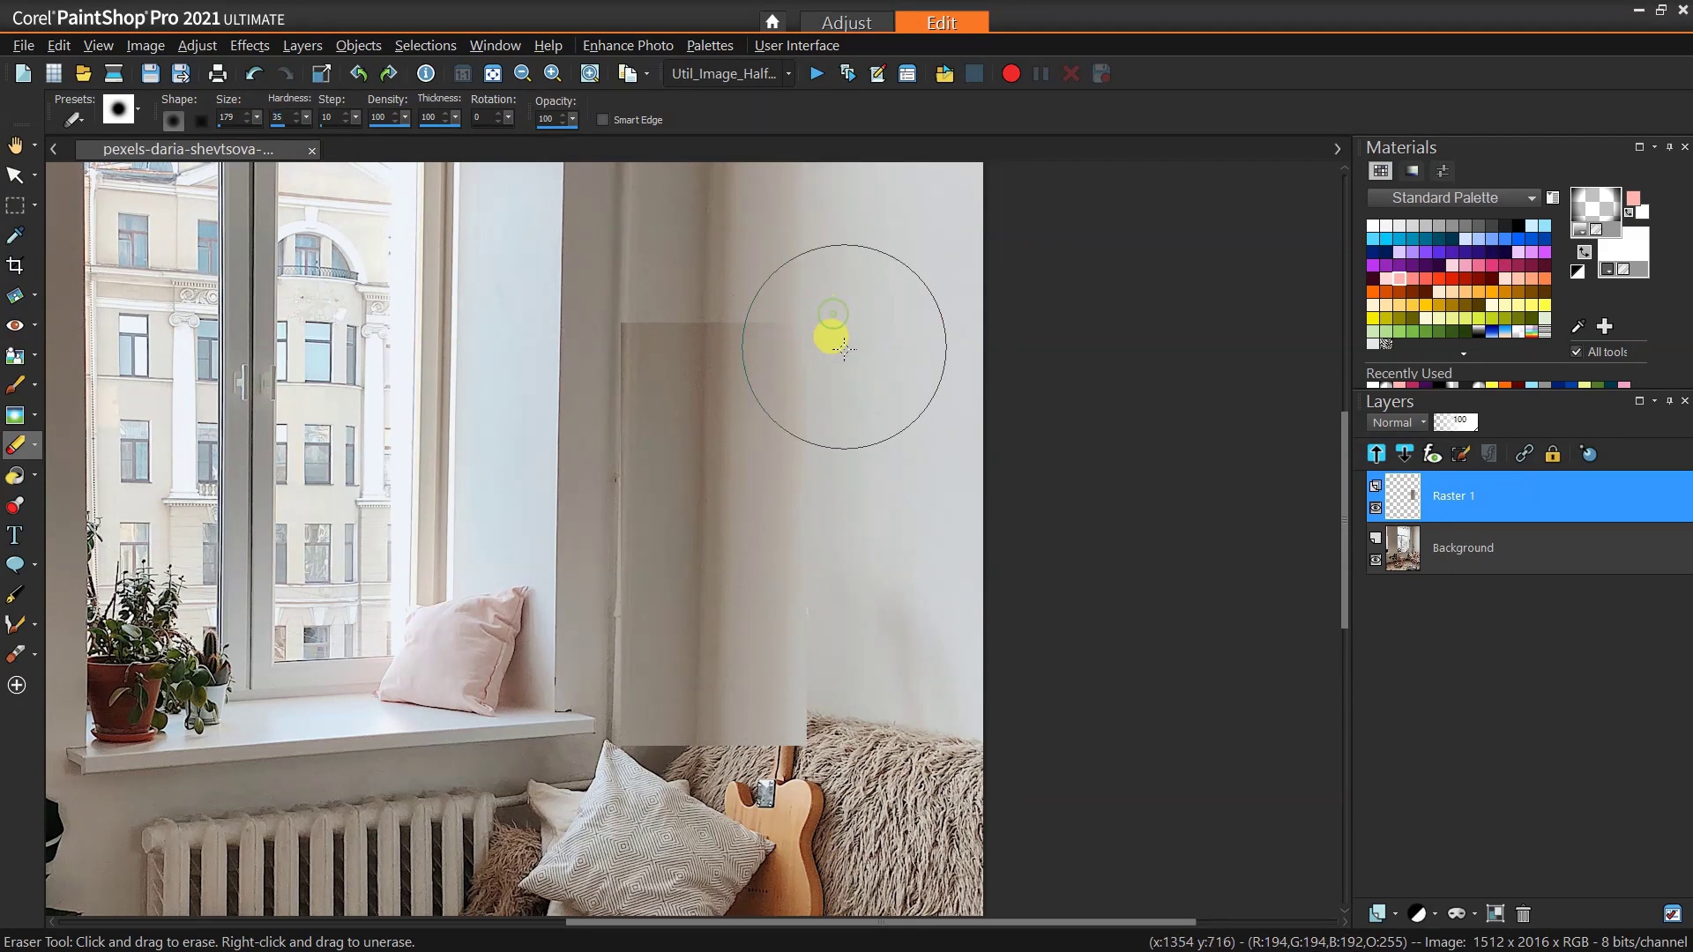
mouse_move(821, 315)
left_mouse_down()
mouse_move(765, 269)
mouse_move(705, 254)
mouse_move(646, 262)
mouse_move(740, 262)
mouse_move(625, 276)
mouse_move(603, 302)
mouse_move(552, 464)
mouse_move(523, 719)
mouse_move(582, 401)
mouse_move(580, 445)
mouse_move(574, 380)
mouse_move(607, 329)
mouse_move(503, 294)
left_mouse_up()
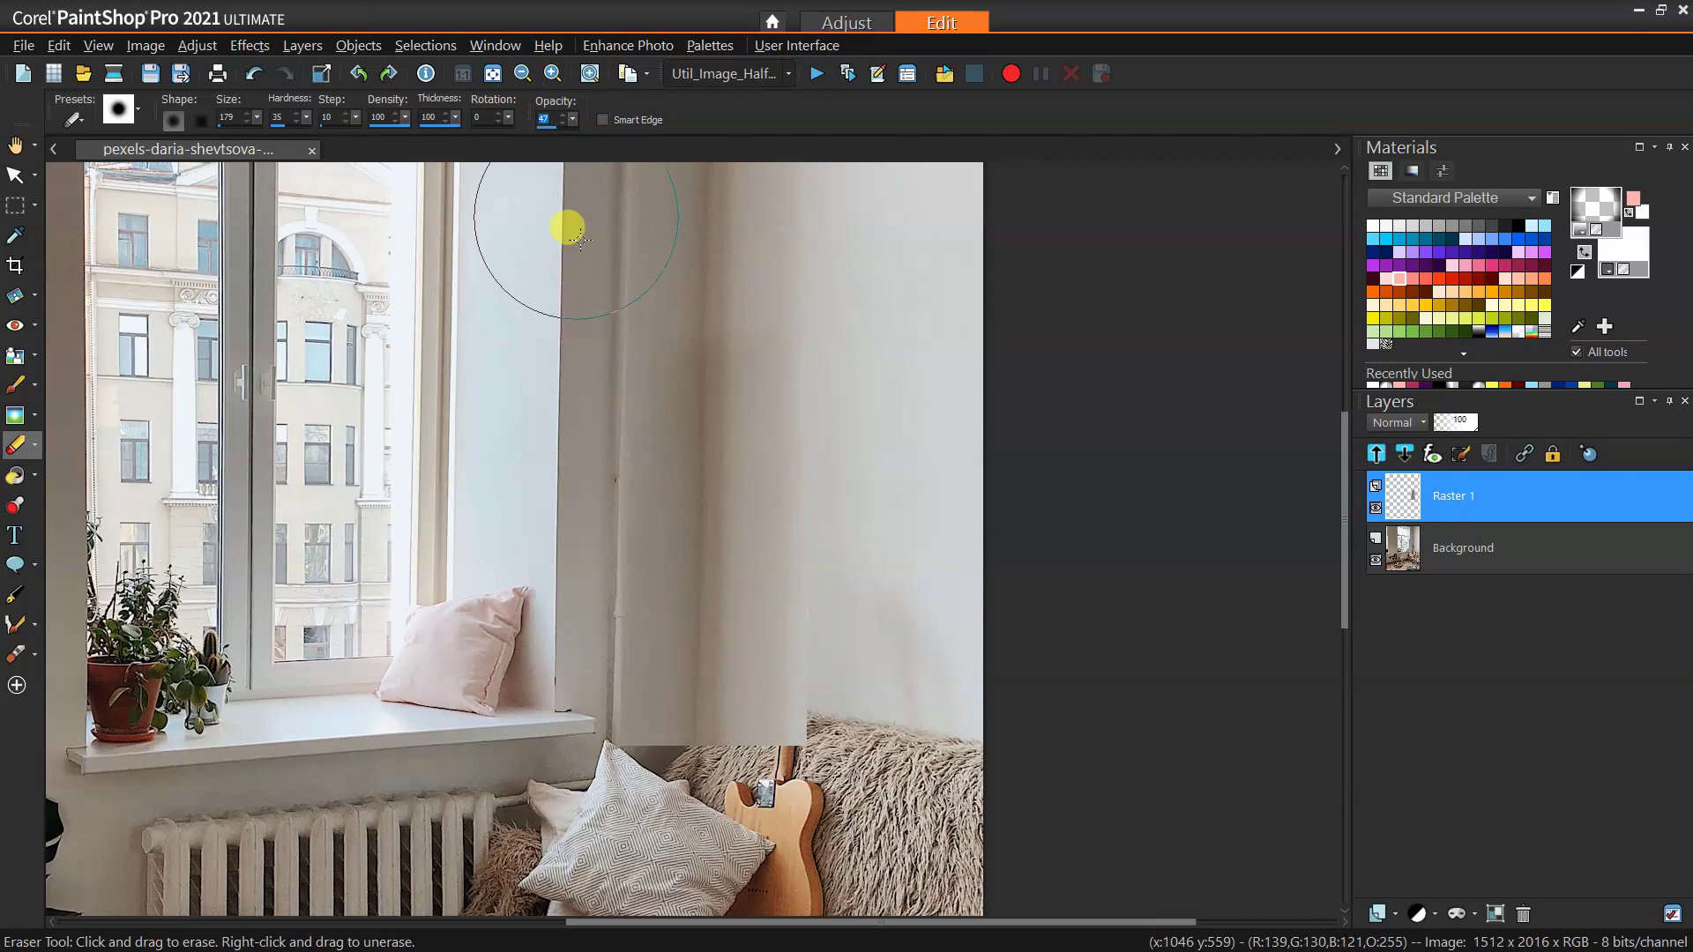
mouse_move(578, 237)
left_mouse_down()
mouse_move(636, 346)
mouse_move(579, 533)
mouse_move(619, 353)
mouse_move(597, 362)
mouse_move(590, 316)
mouse_move(693, 271)
mouse_move(667, 297)
mouse_move(743, 282)
mouse_move(800, 344)
mouse_move(835, 316)
mouse_move(844, 495)
mouse_move(829, 296)
mouse_move(847, 561)
mouse_move(864, 512)
mouse_move(955, 552)
mouse_move(975, 599)
mouse_move(976, 551)
mouse_move(907, 609)
left_mouse_up()
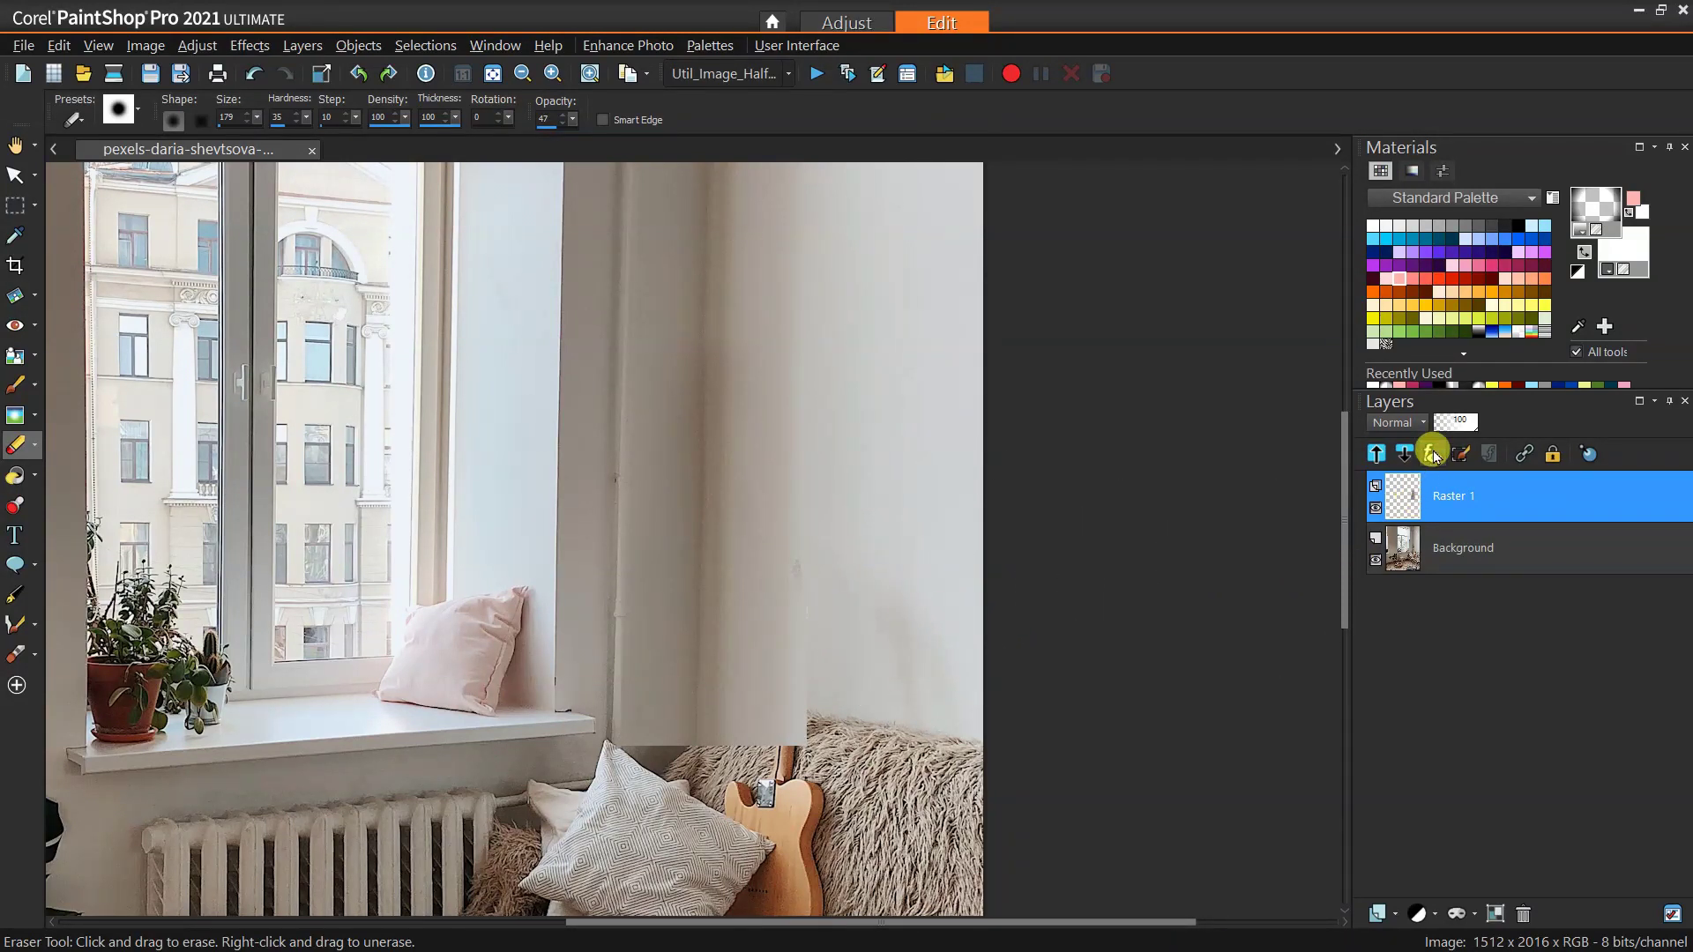
Step: Toggle and fade the patch to check beneath, erase near the sill pillow, then restore full opacity
left_click(1375, 508)
left_click(1376, 509)
left_click(1376, 509)
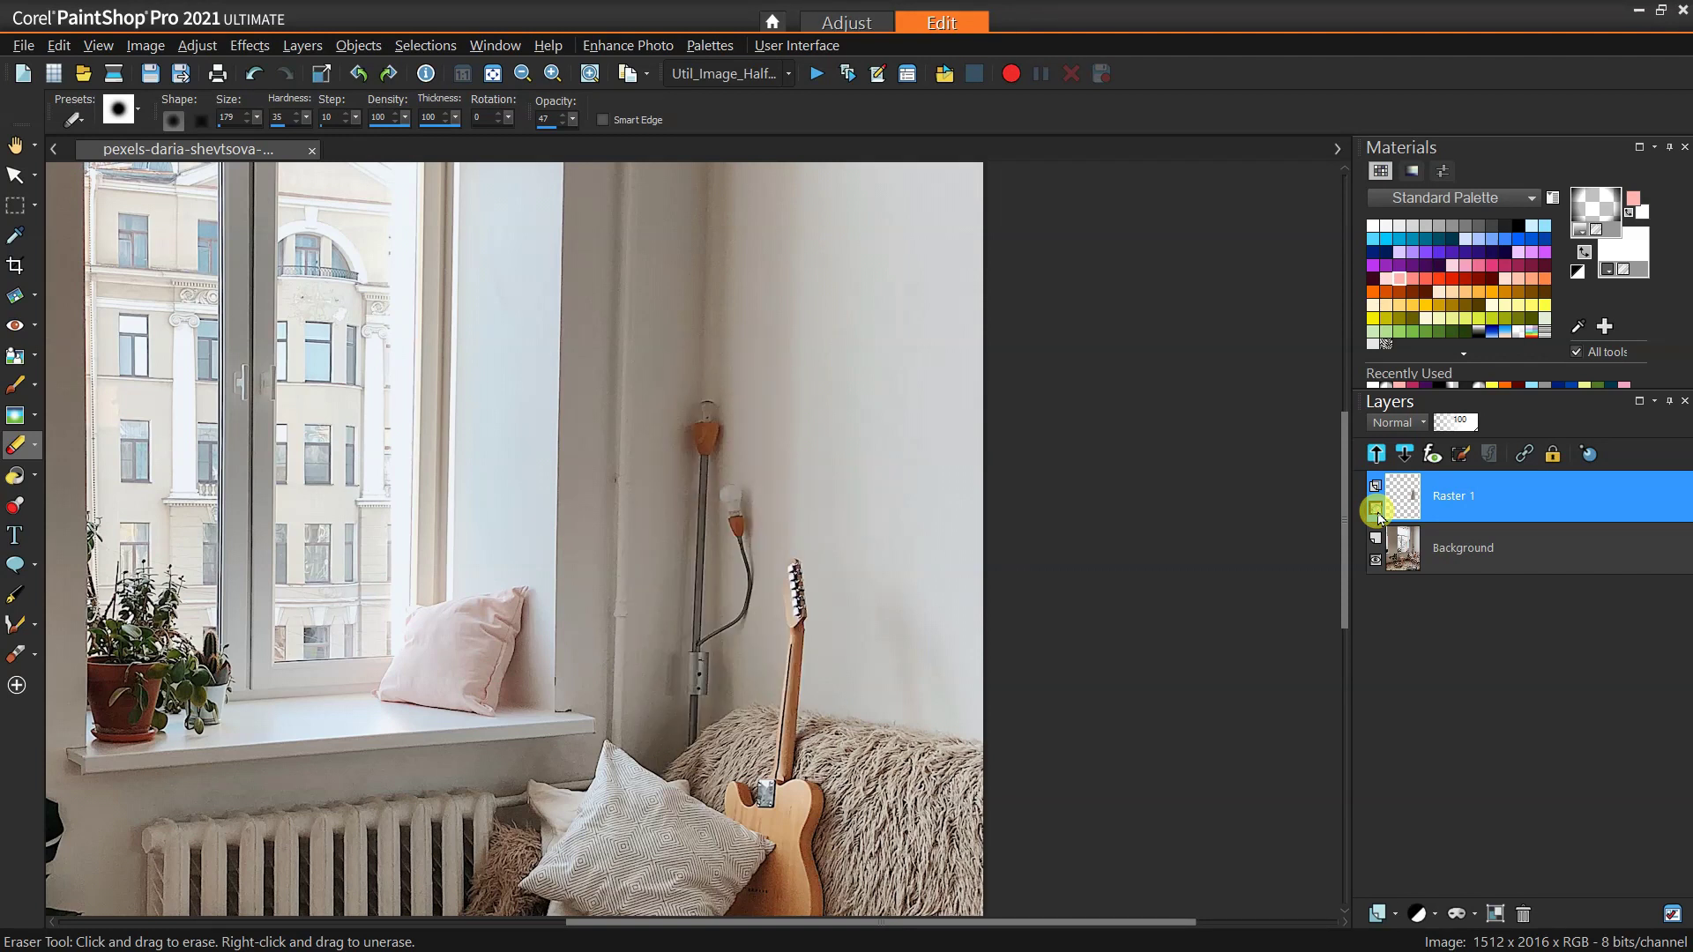
left_click(1375, 509)
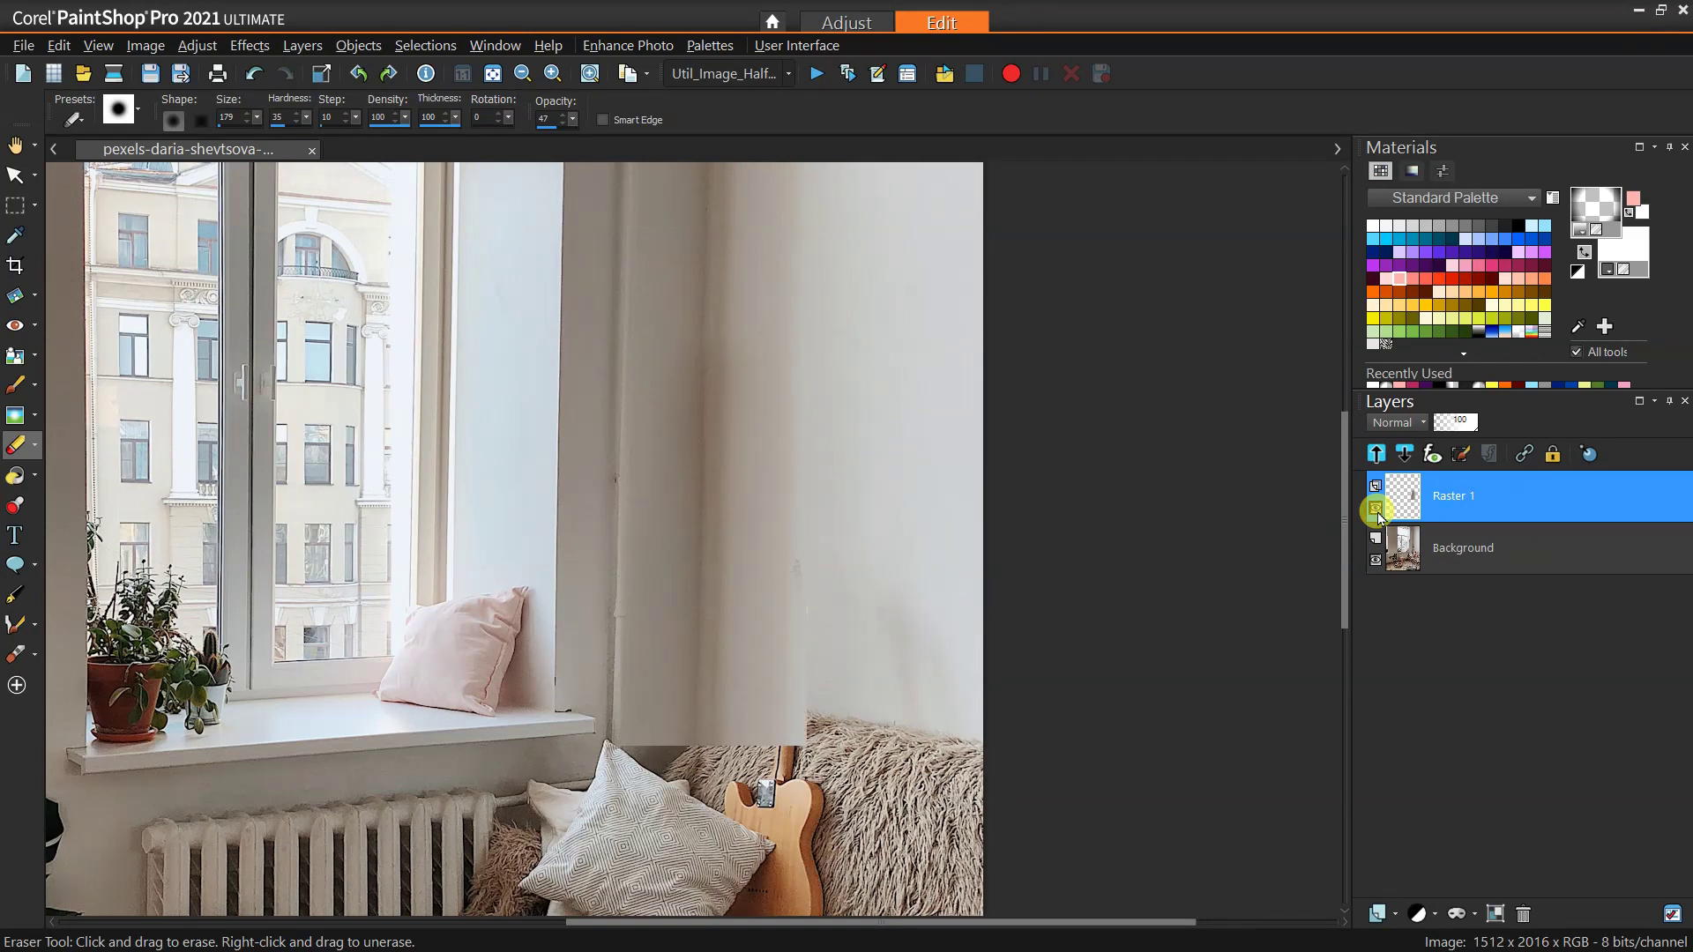
left_click_drag(1461, 427, 1450, 424)
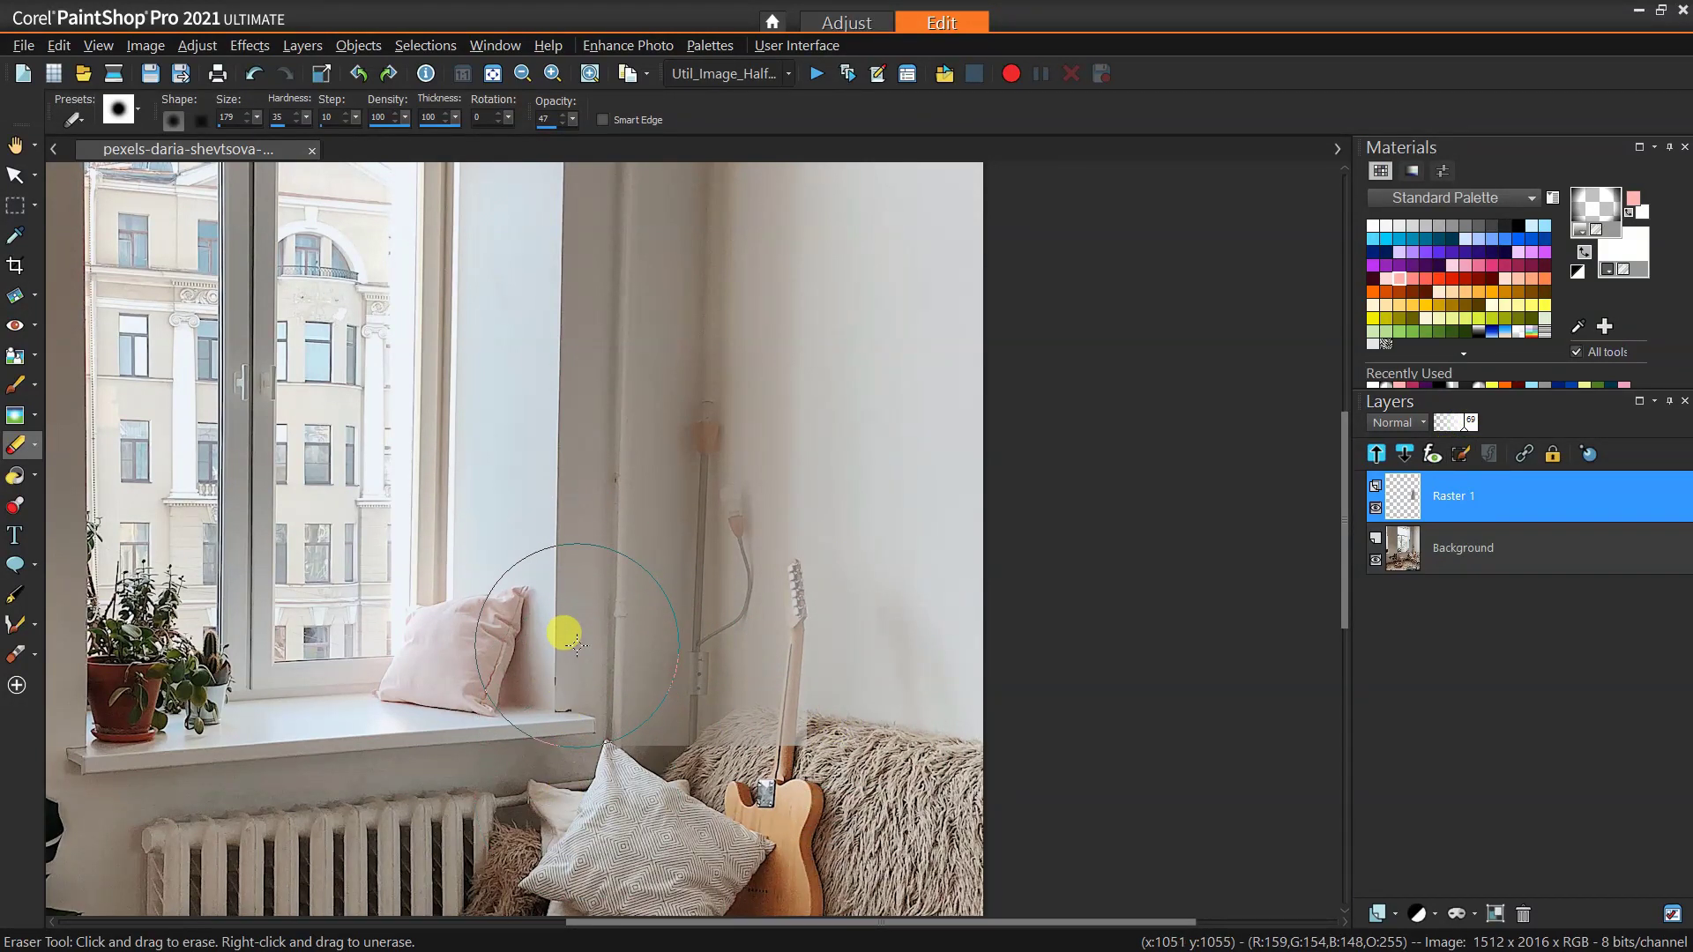
mouse_move(578, 647)
left_mouse_down()
mouse_move(598, 777)
mouse_move(561, 704)
mouse_move(589, 785)
mouse_move(567, 730)
left_mouse_up()
left_click(1456, 496)
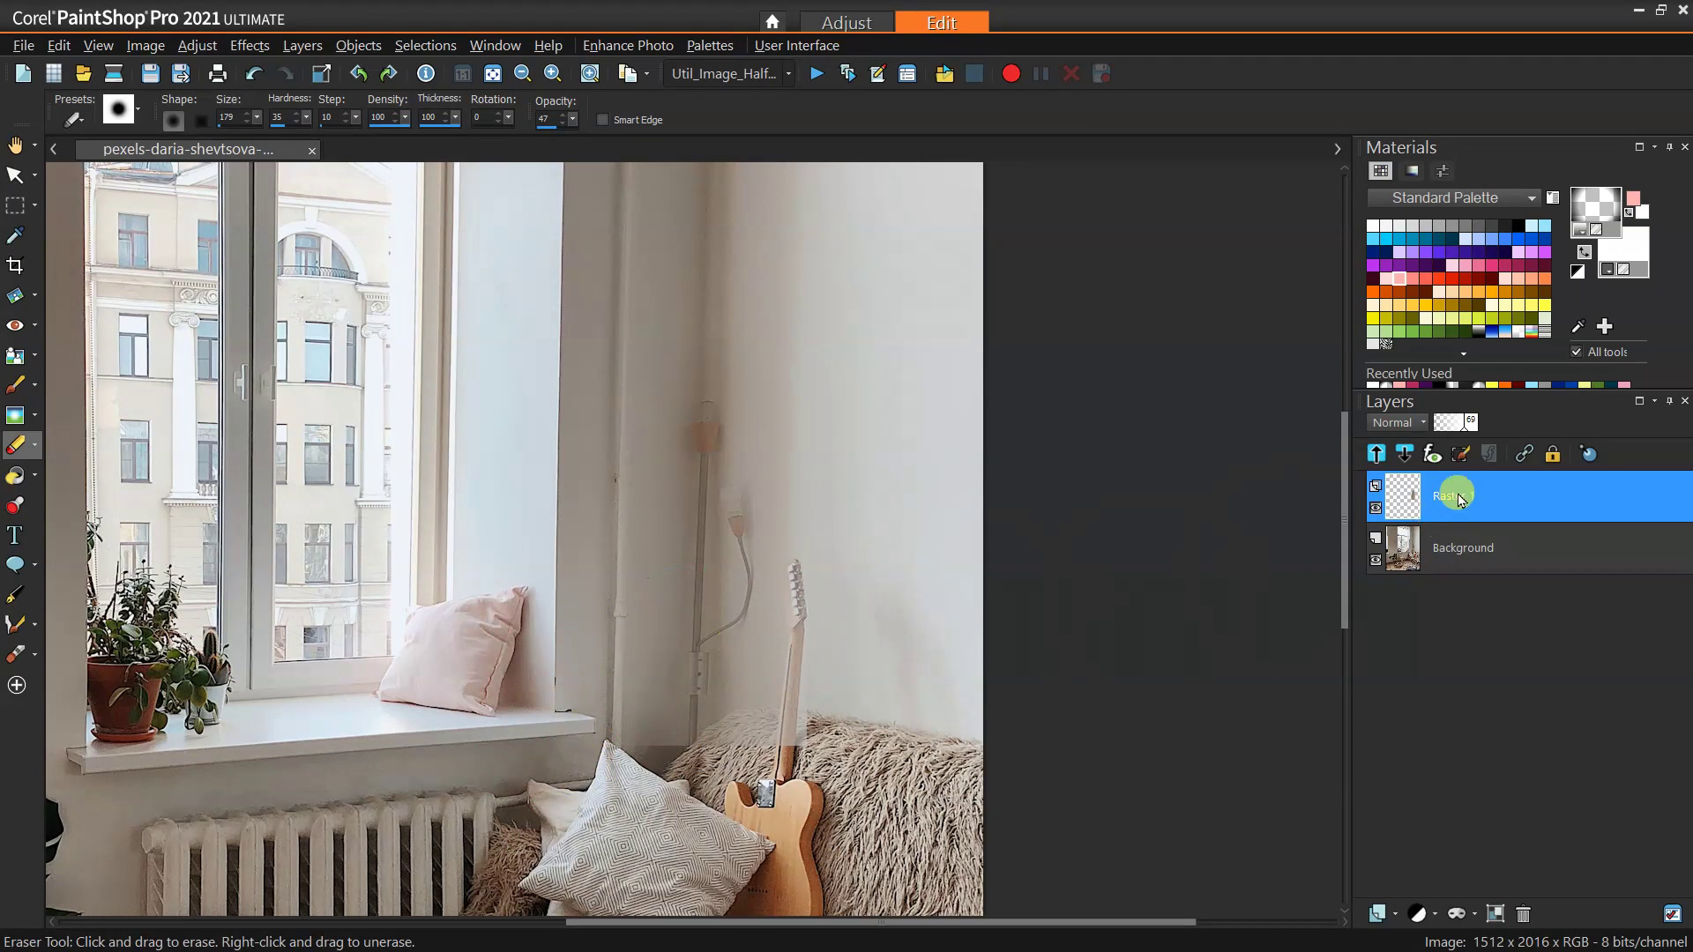
left_click_drag(1478, 434, 1473, 427)
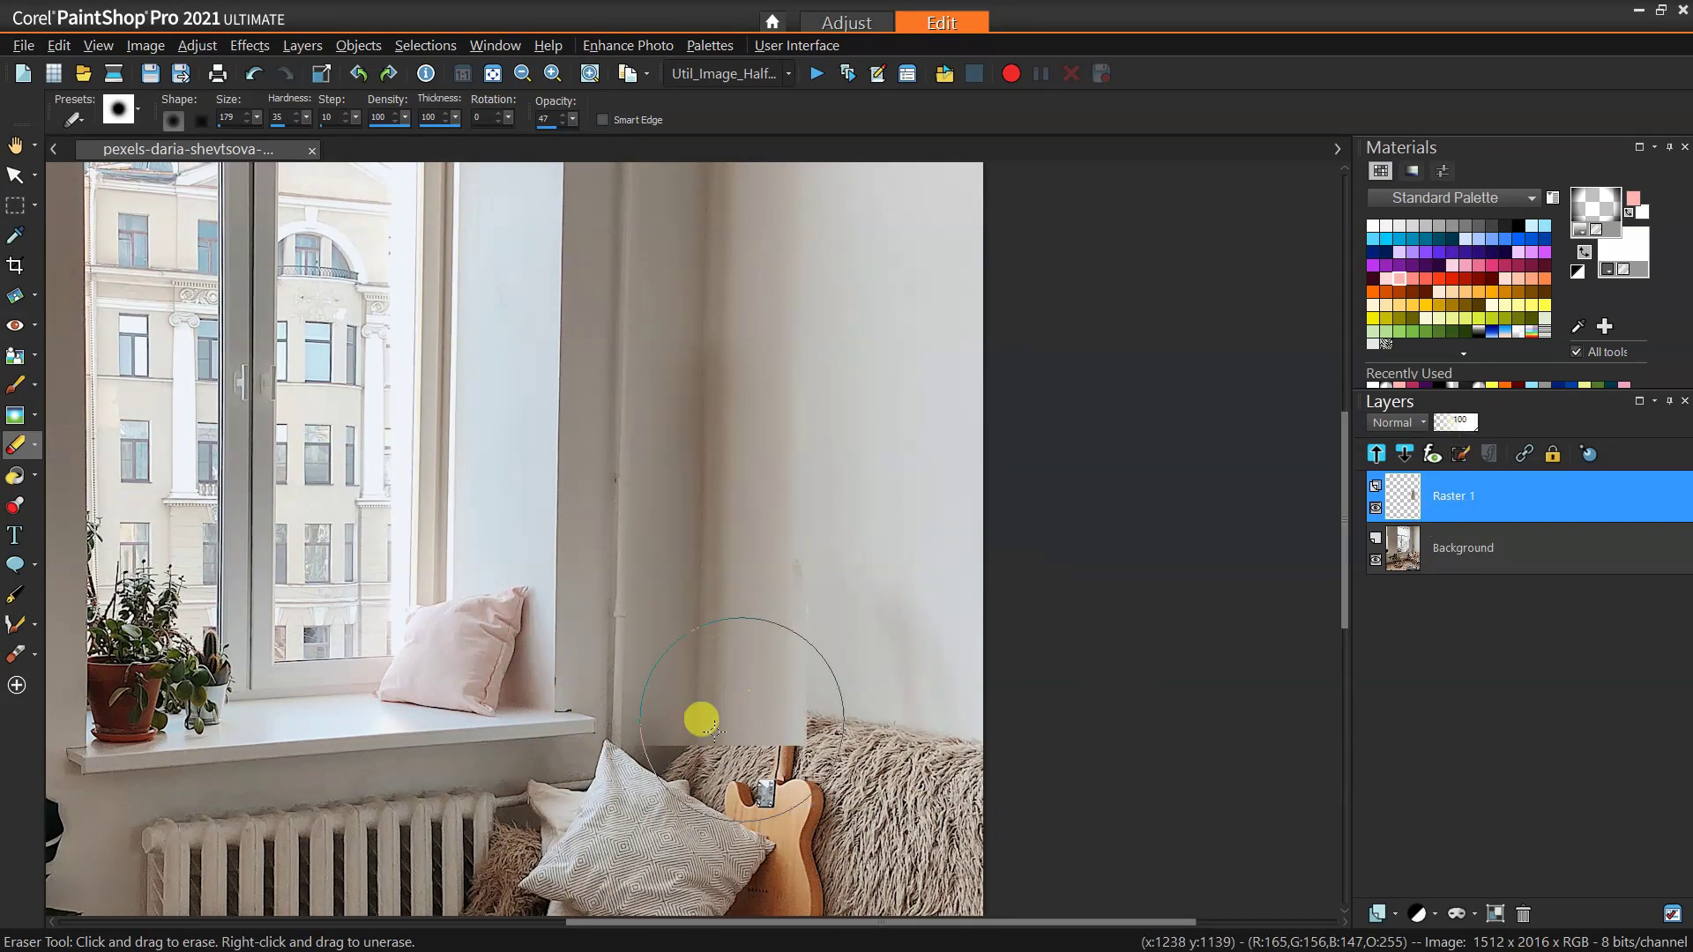
Step: Erase the patch over the guitar's neck, headstock and body so the guitar shows again
scroll(672, 706, "up", 1)
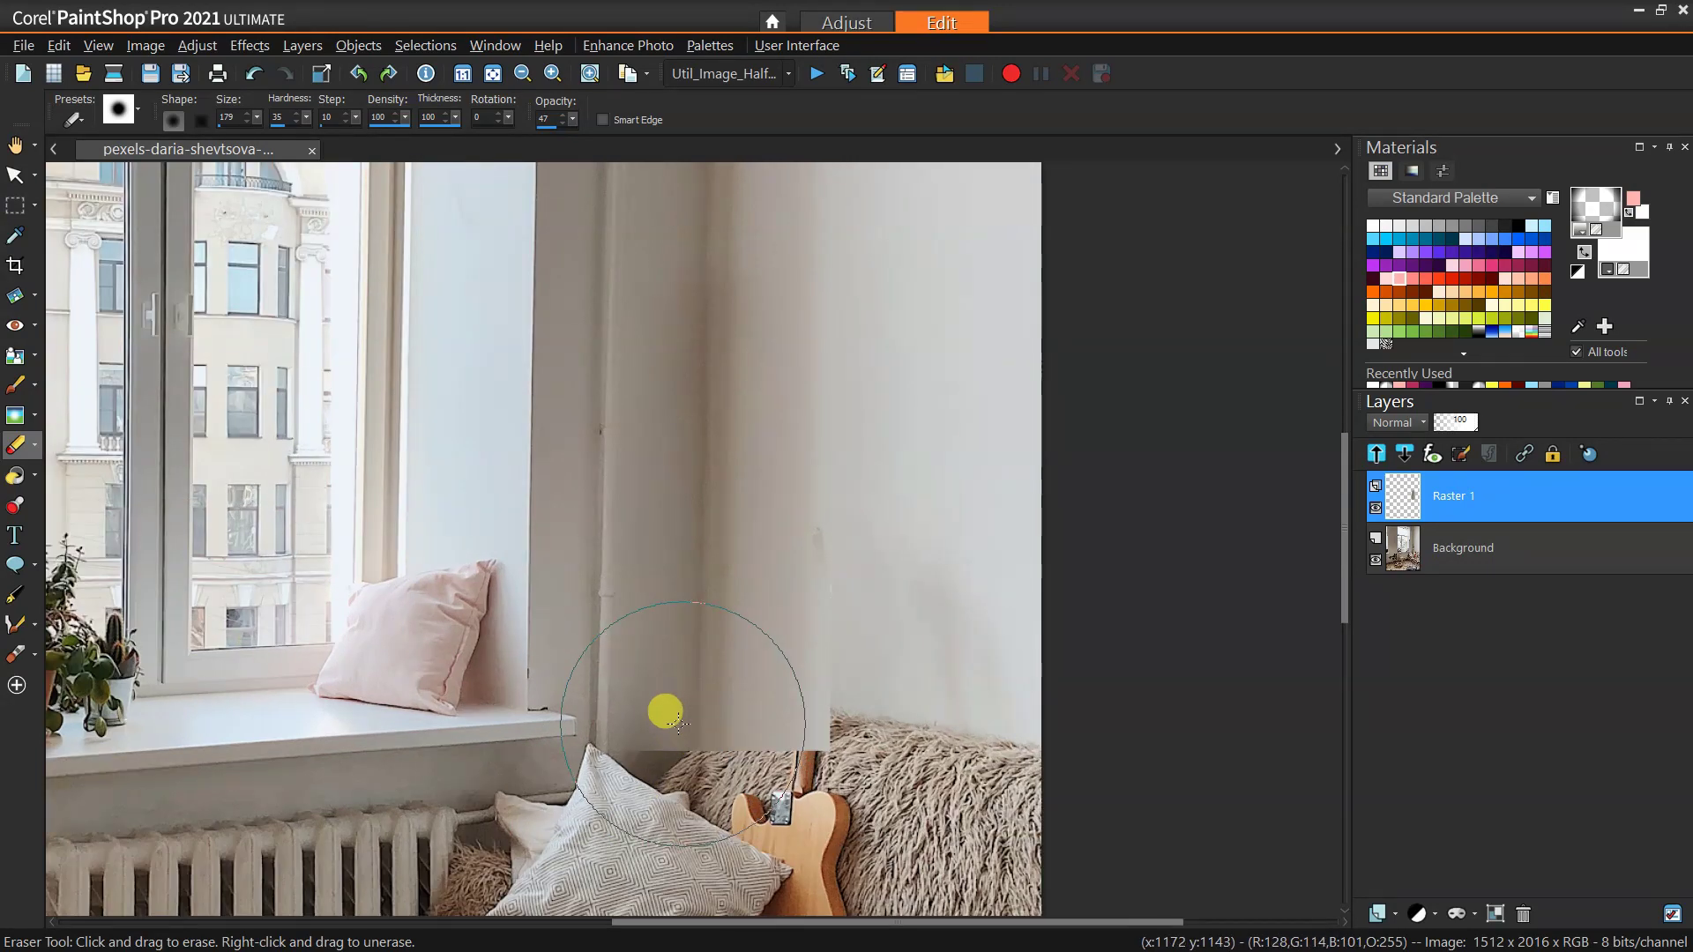
mouse_move(582, 631)
left_mouse_down()
mouse_move(609, 797)
mouse_move(624, 732)
mouse_move(634, 803)
mouse_move(649, 764)
mouse_move(651, 785)
mouse_move(568, 634)
mouse_move(556, 655)
mouse_move(574, 652)
mouse_move(577, 613)
left_mouse_up()
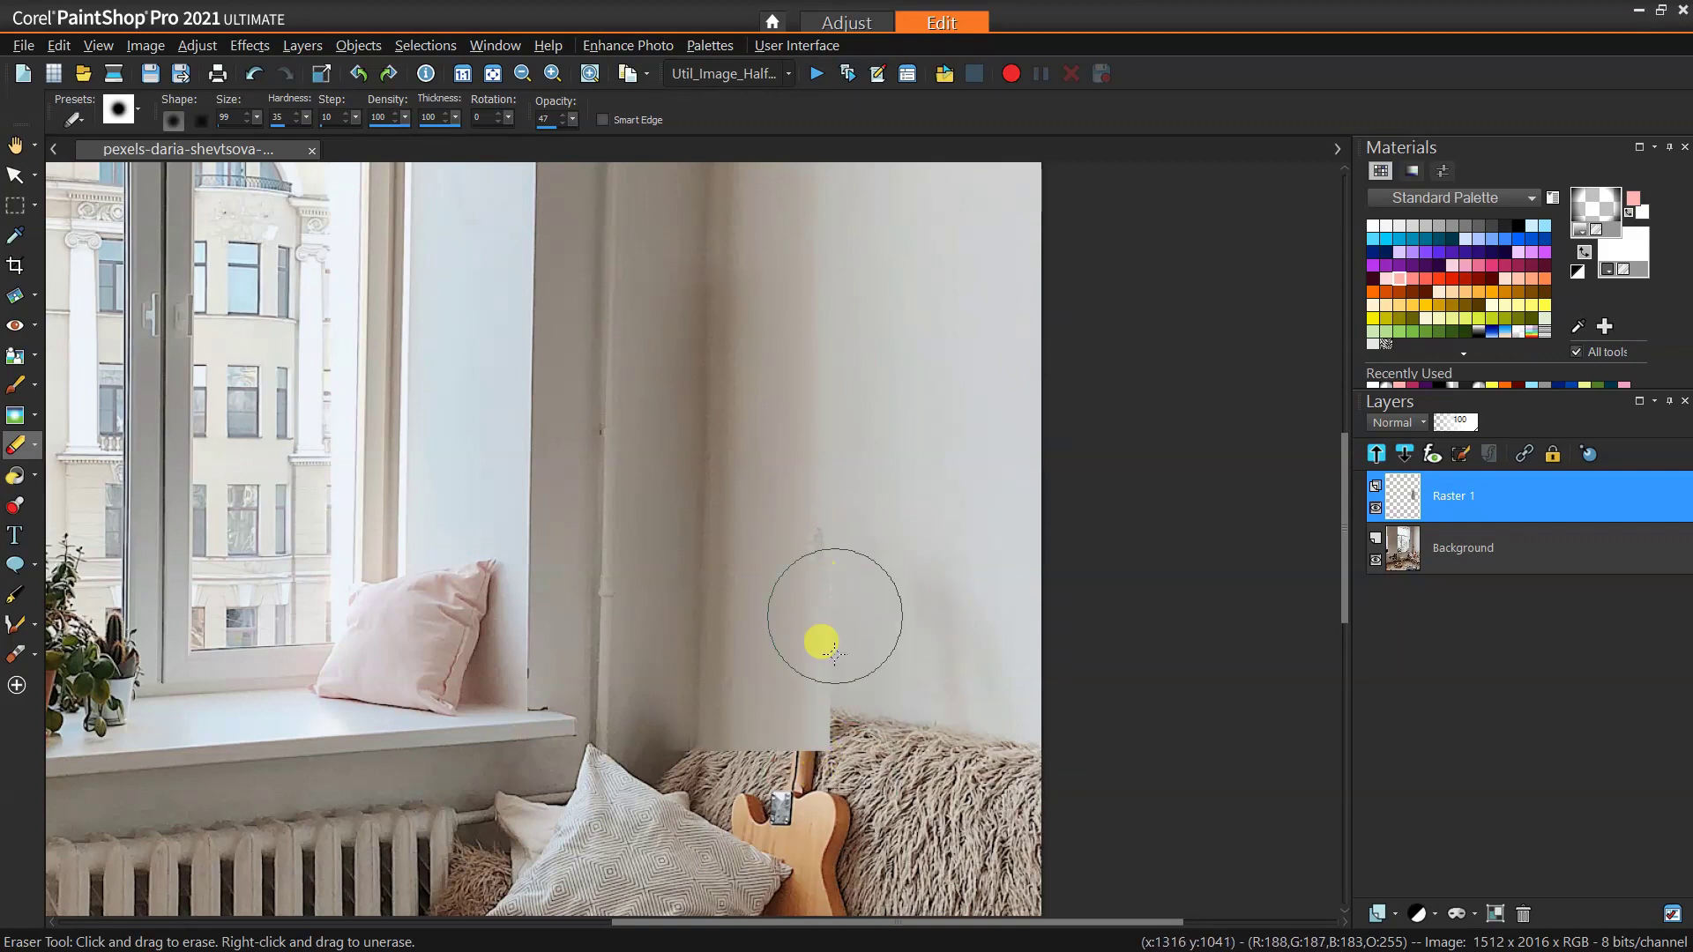
mouse_move(842, 423)
left_mouse_down()
mouse_move(838, 650)
mouse_move(851, 526)
mouse_move(845, 480)
mouse_move(819, 758)
mouse_move(845, 513)
mouse_move(833, 711)
mouse_move(849, 662)
mouse_move(830, 823)
mouse_move(834, 658)
mouse_move(816, 828)
mouse_move(830, 711)
mouse_move(782, 818)
mouse_move(723, 795)
mouse_move(809, 763)
mouse_move(760, 758)
mouse_move(772, 748)
mouse_move(748, 795)
mouse_move(620, 401)
mouse_move(512, 200)
left_mouse_up()
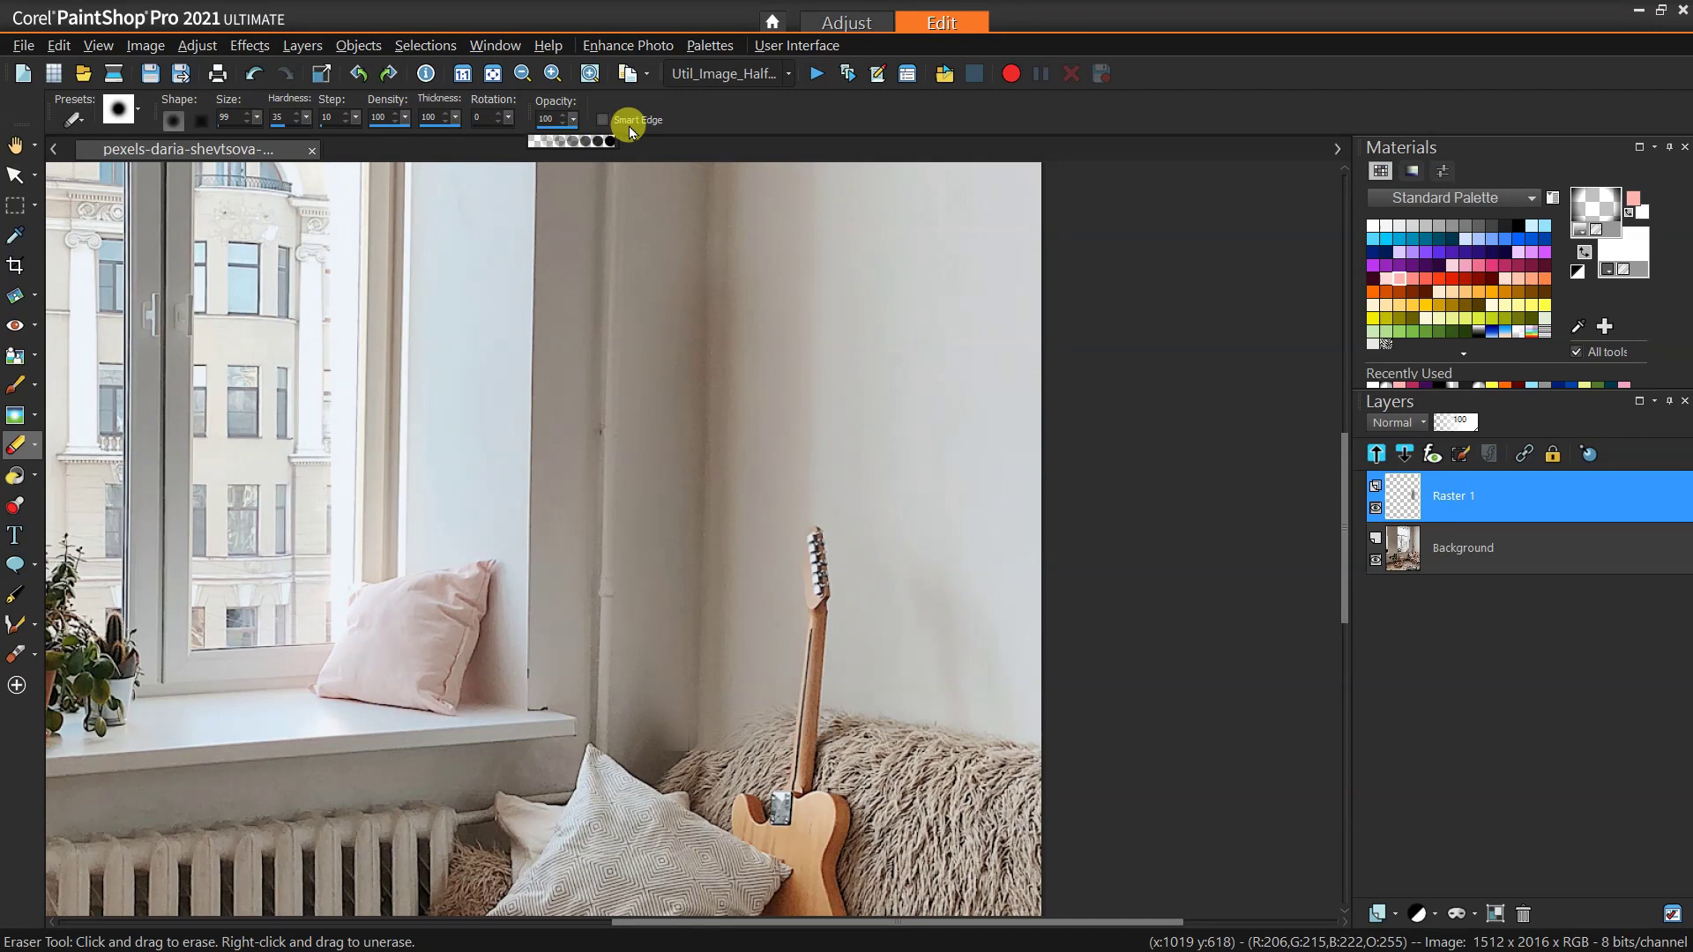
mouse_move(631, 132)
left_mouse_down()
mouse_move(800, 616)
mouse_move(761, 758)
mouse_move(730, 788)
mouse_move(791, 738)
mouse_move(831, 733)
mouse_move(850, 741)
mouse_move(821, 732)
mouse_move(847, 790)
mouse_move(781, 739)
mouse_move(787, 764)
mouse_move(831, 743)
mouse_move(850, 687)
mouse_move(818, 686)
mouse_move(786, 739)
mouse_move(814, 744)
mouse_move(903, 834)
mouse_move(835, 855)
mouse_move(703, 845)
mouse_move(628, 763)
mouse_move(636, 807)
left_mouse_up()
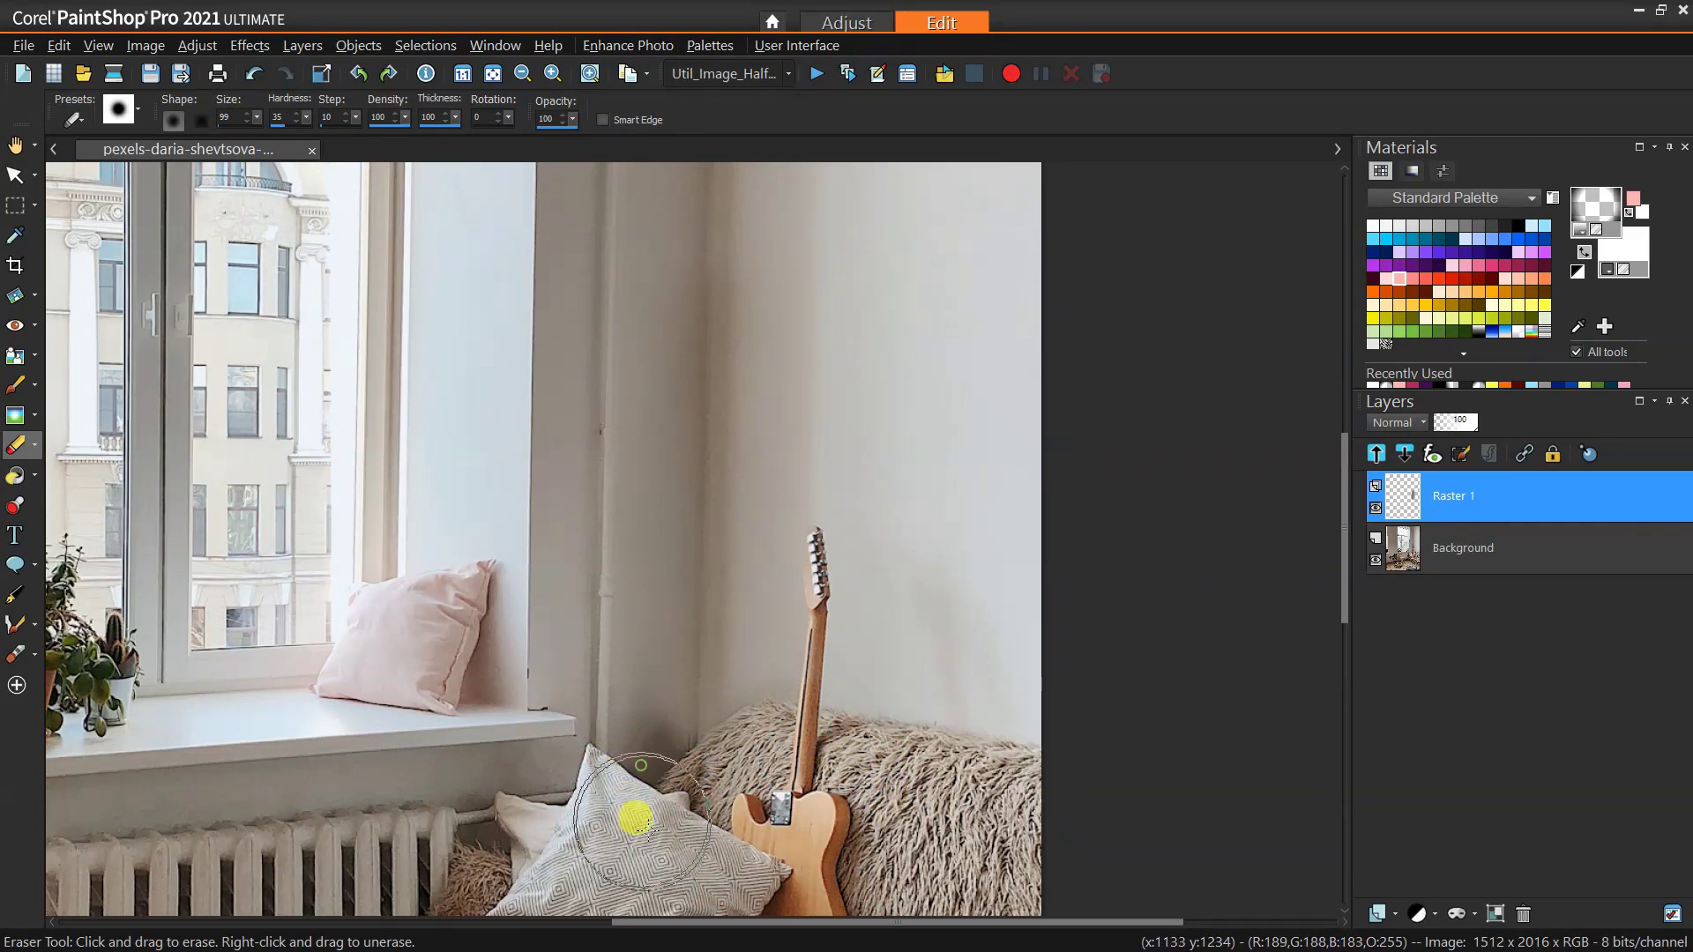
scroll(1346, 564, "down", 3)
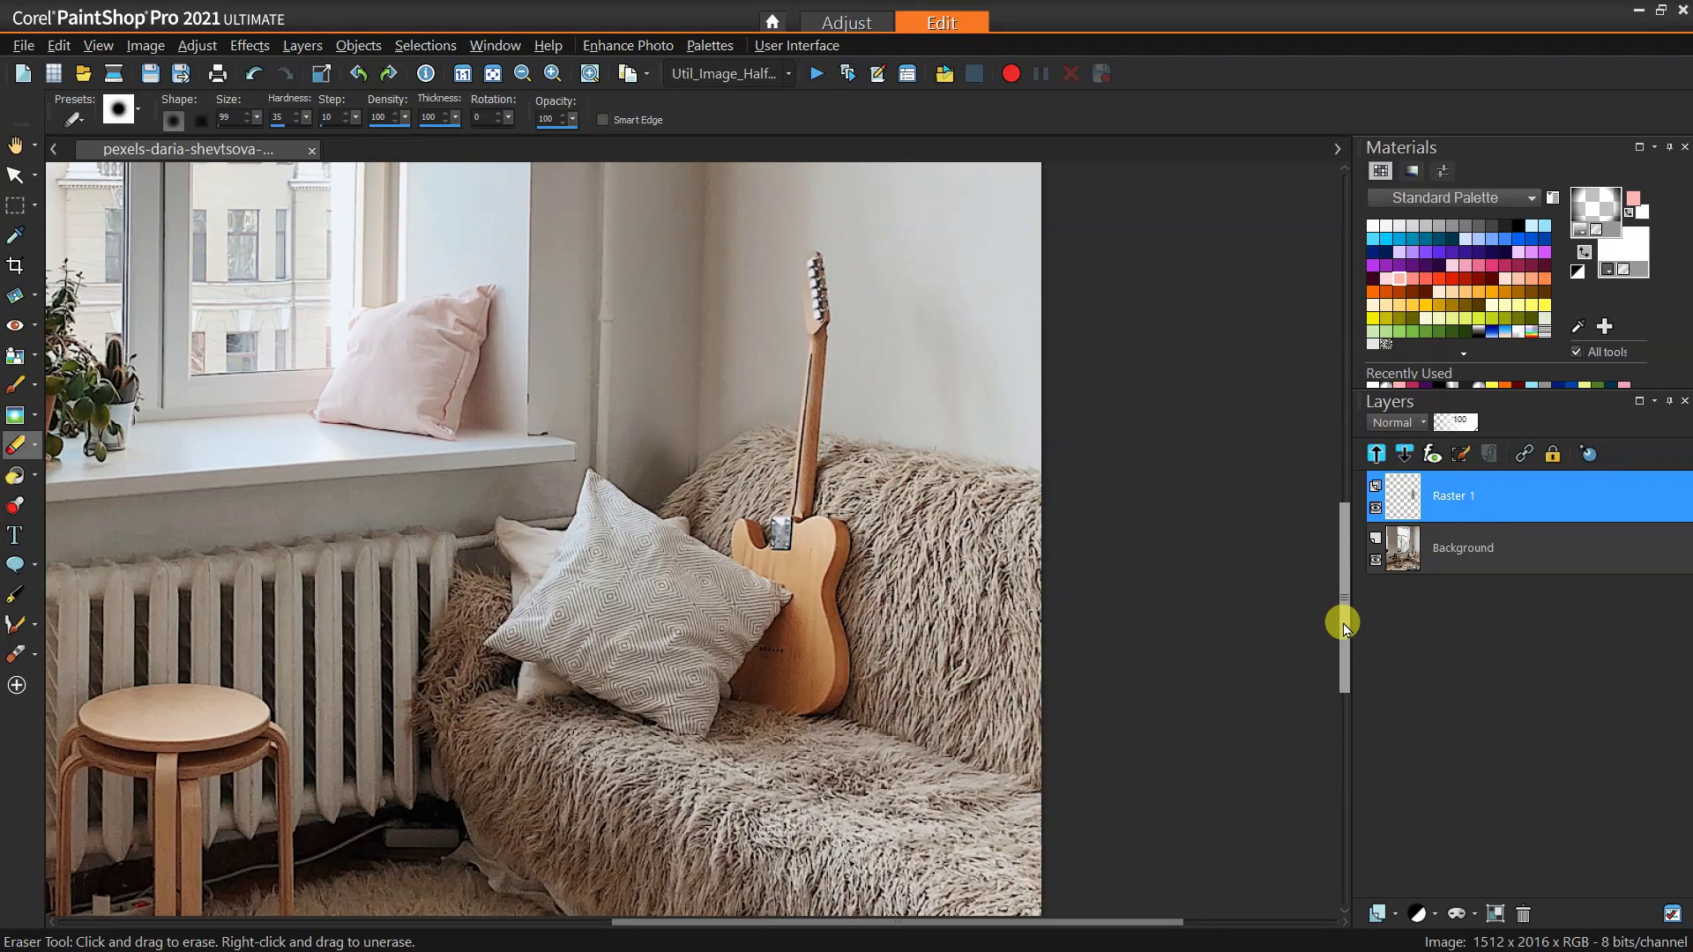
scroll(1341, 605, "up", 1)
scroll(660, 496, "up", 1)
scroll(659, 497, "up", 1)
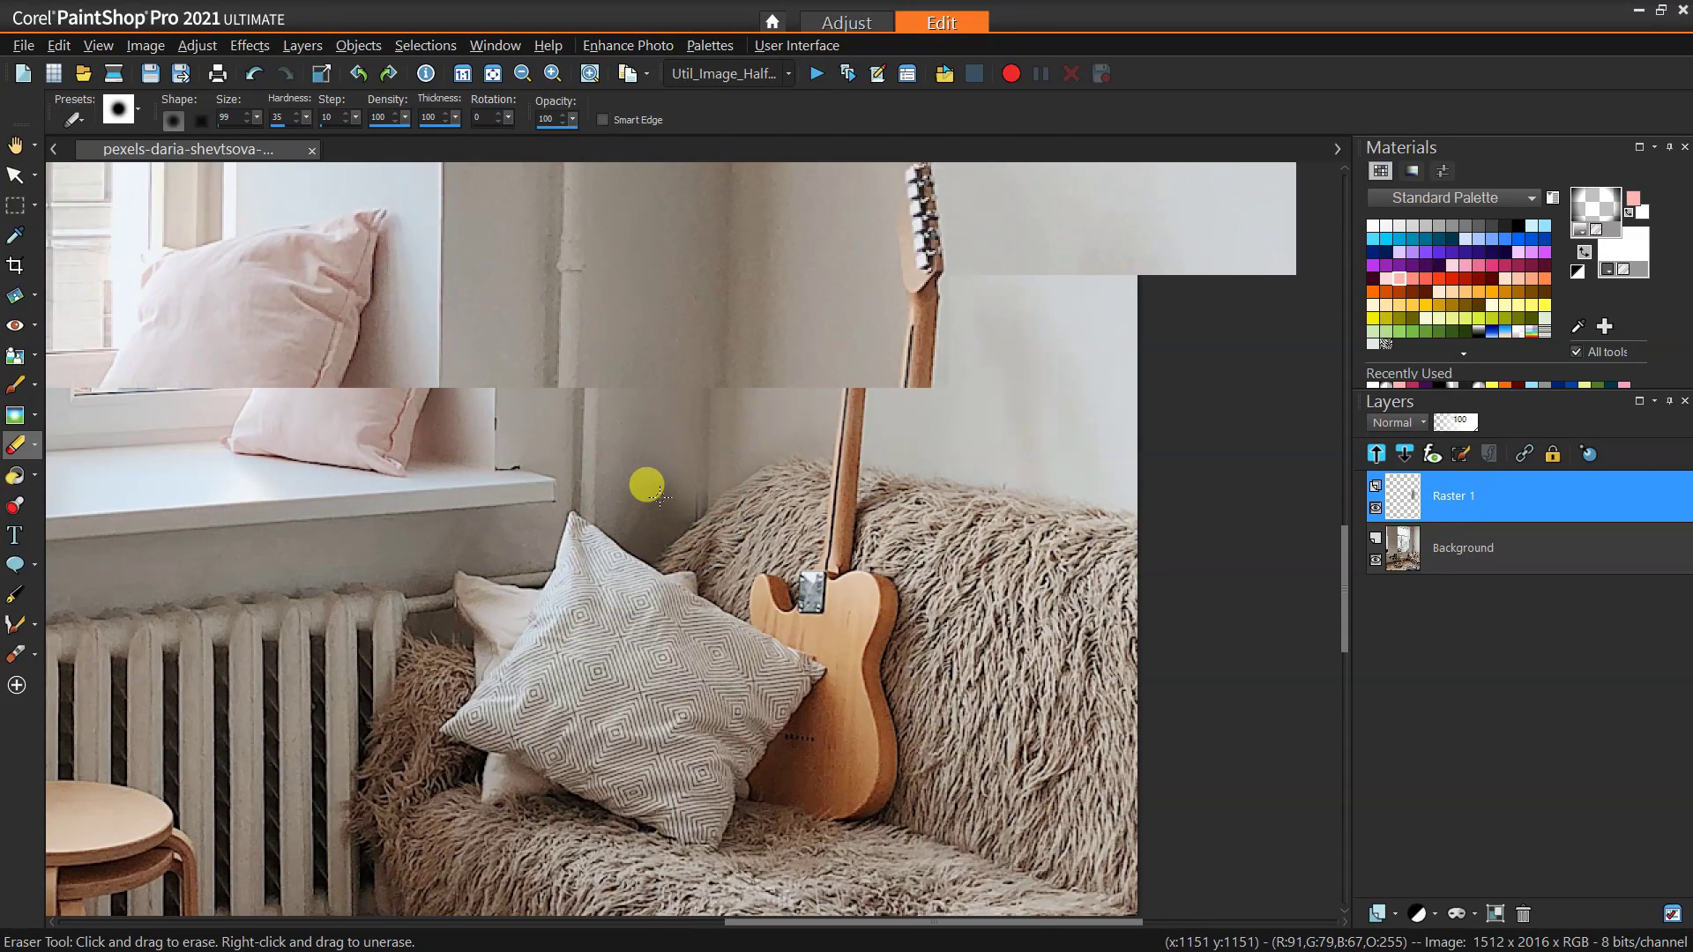
mouse_move(658, 490)
left_mouse_down()
mouse_move(651, 410)
mouse_move(643, 535)
mouse_move(645, 416)
mouse_move(634, 487)
mouse_move(604, 443)
mouse_move(591, 548)
mouse_move(701, 460)
mouse_move(759, 541)
mouse_move(752, 417)
mouse_move(784, 477)
mouse_move(871, 521)
mouse_move(954, 699)
mouse_move(703, 403)
mouse_move(734, 466)
left_mouse_up()
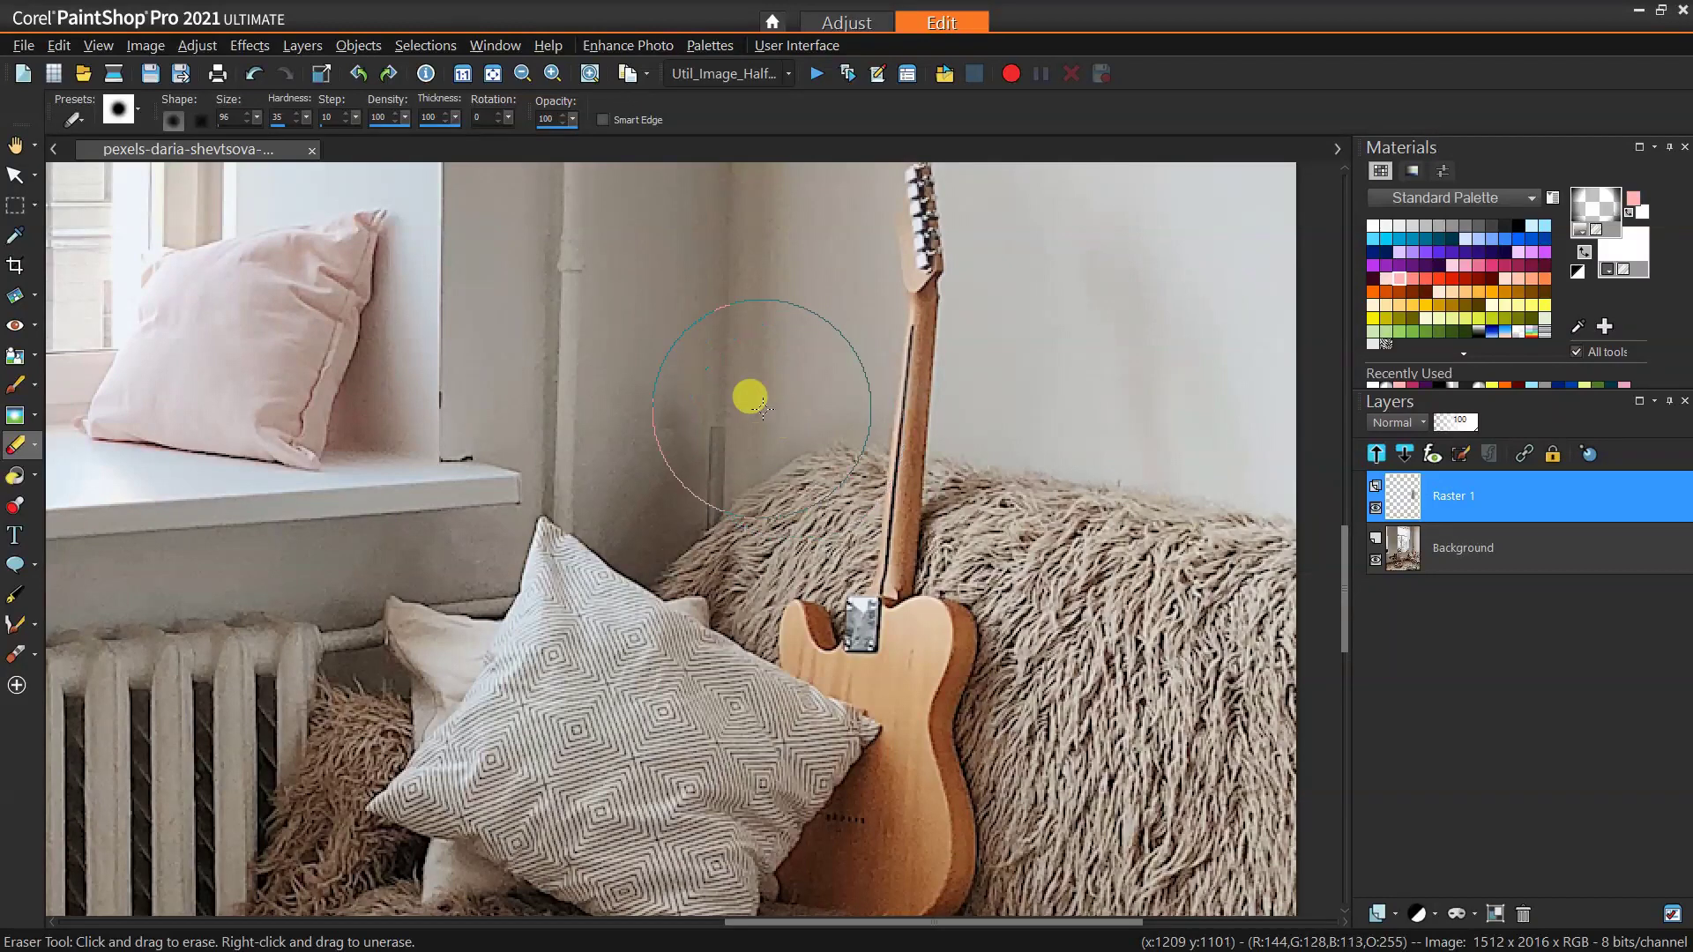
mouse_move(812, 529)
left_mouse_down()
mouse_move(869, 482)
mouse_move(846, 435)
mouse_move(897, 421)
mouse_move(890, 378)
mouse_move(863, 398)
mouse_move(858, 371)
mouse_move(911, 267)
mouse_move(1040, 347)
left_mouse_up()
key("ctrl+z")
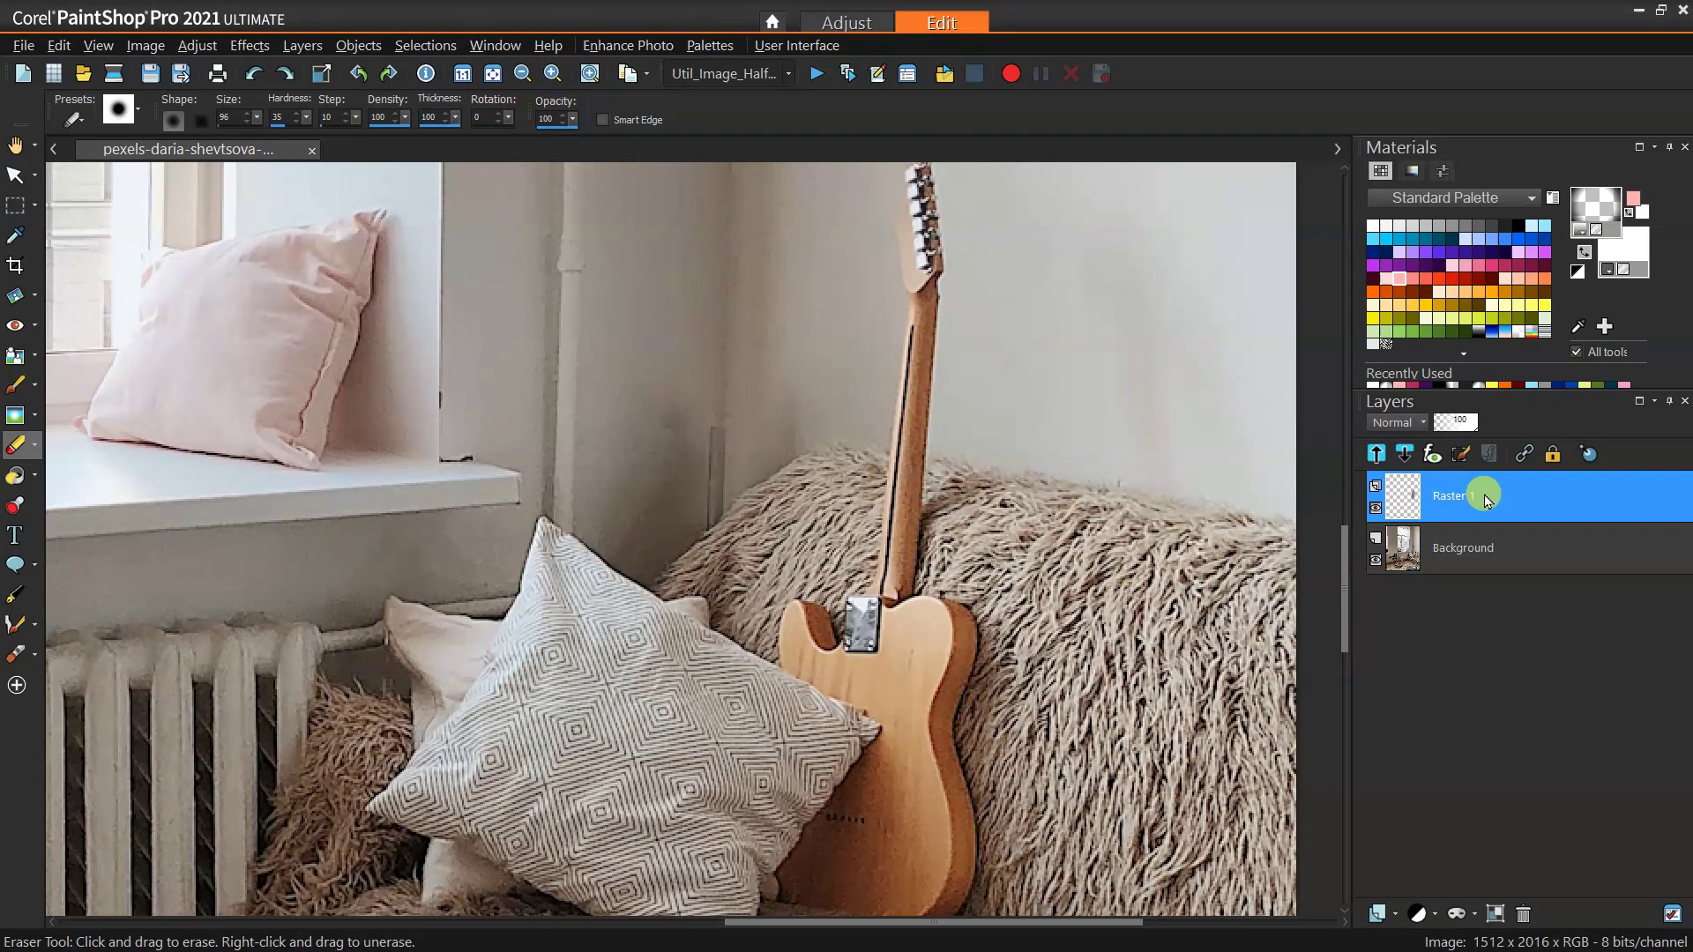
mouse_move(1487, 501)
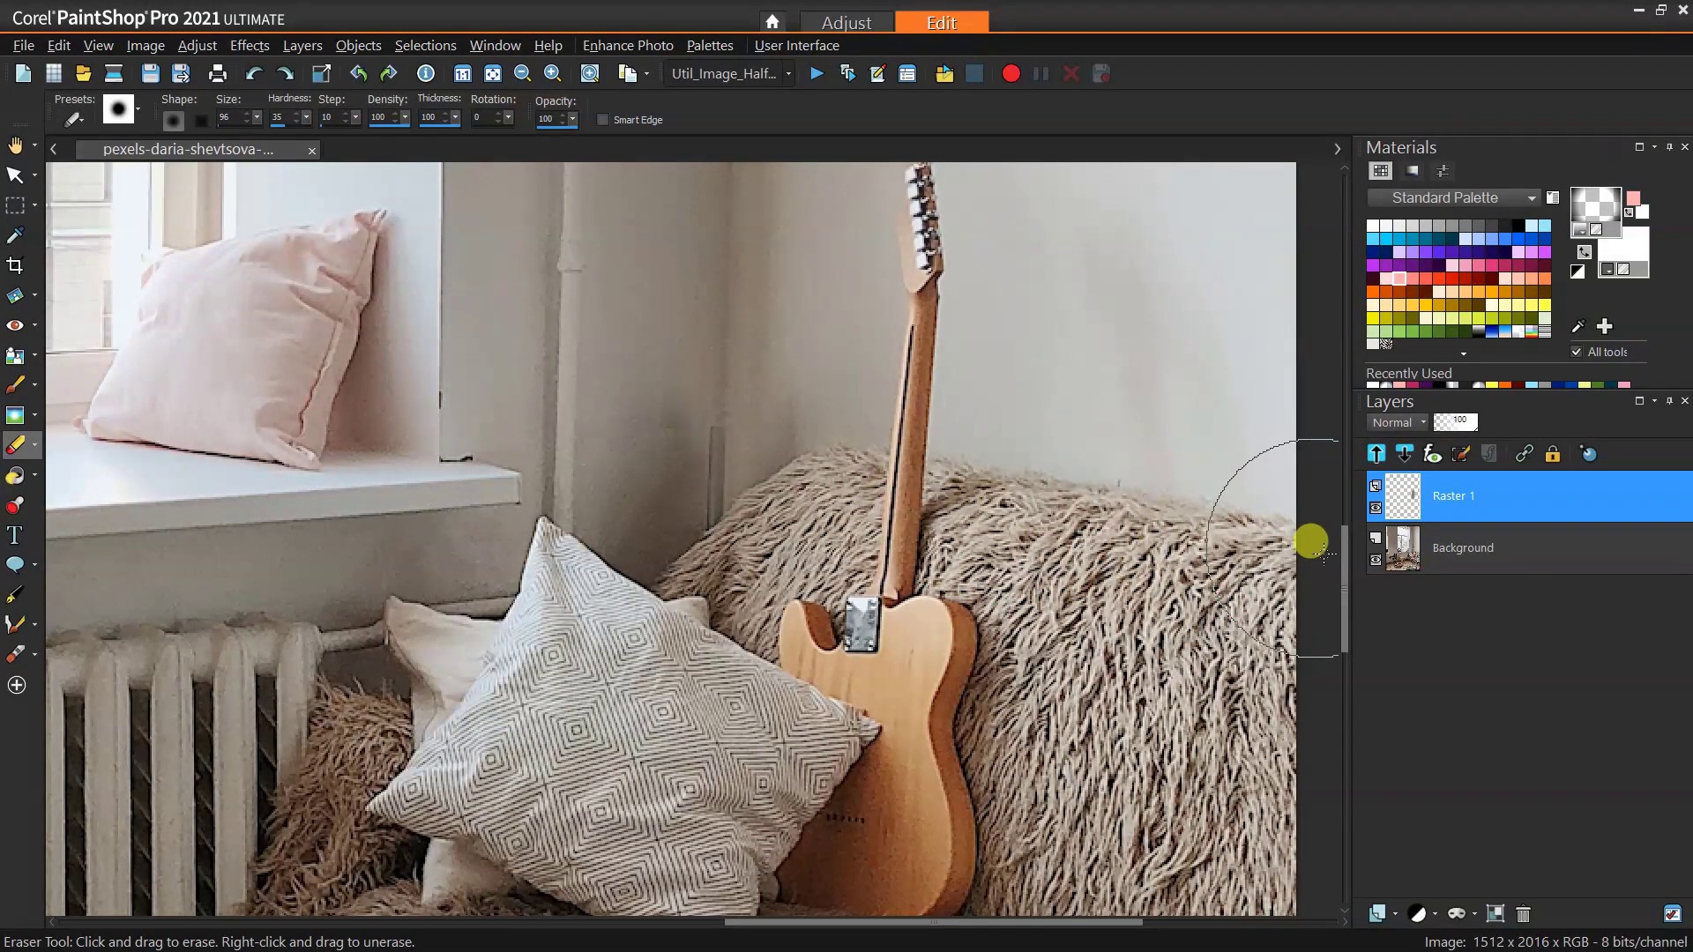
scroll(1029, 510, "down", 2)
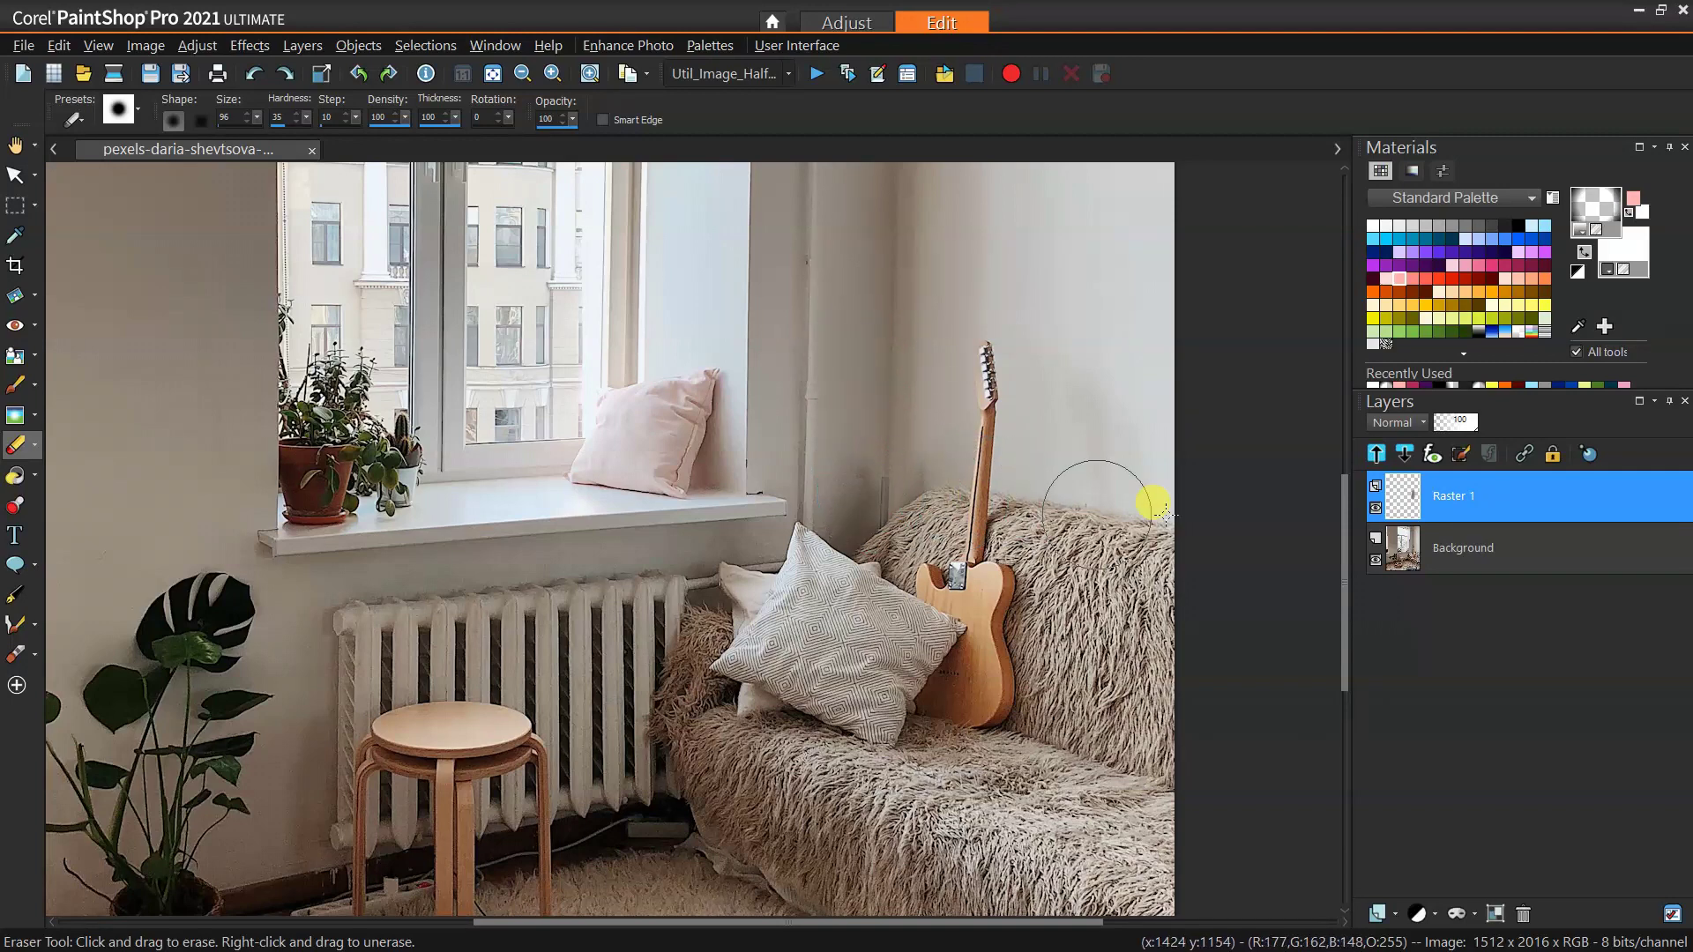
Step: Merge the wall patch layer down into the Background photo
right_click(1450, 494)
mouse_move(1440, 752)
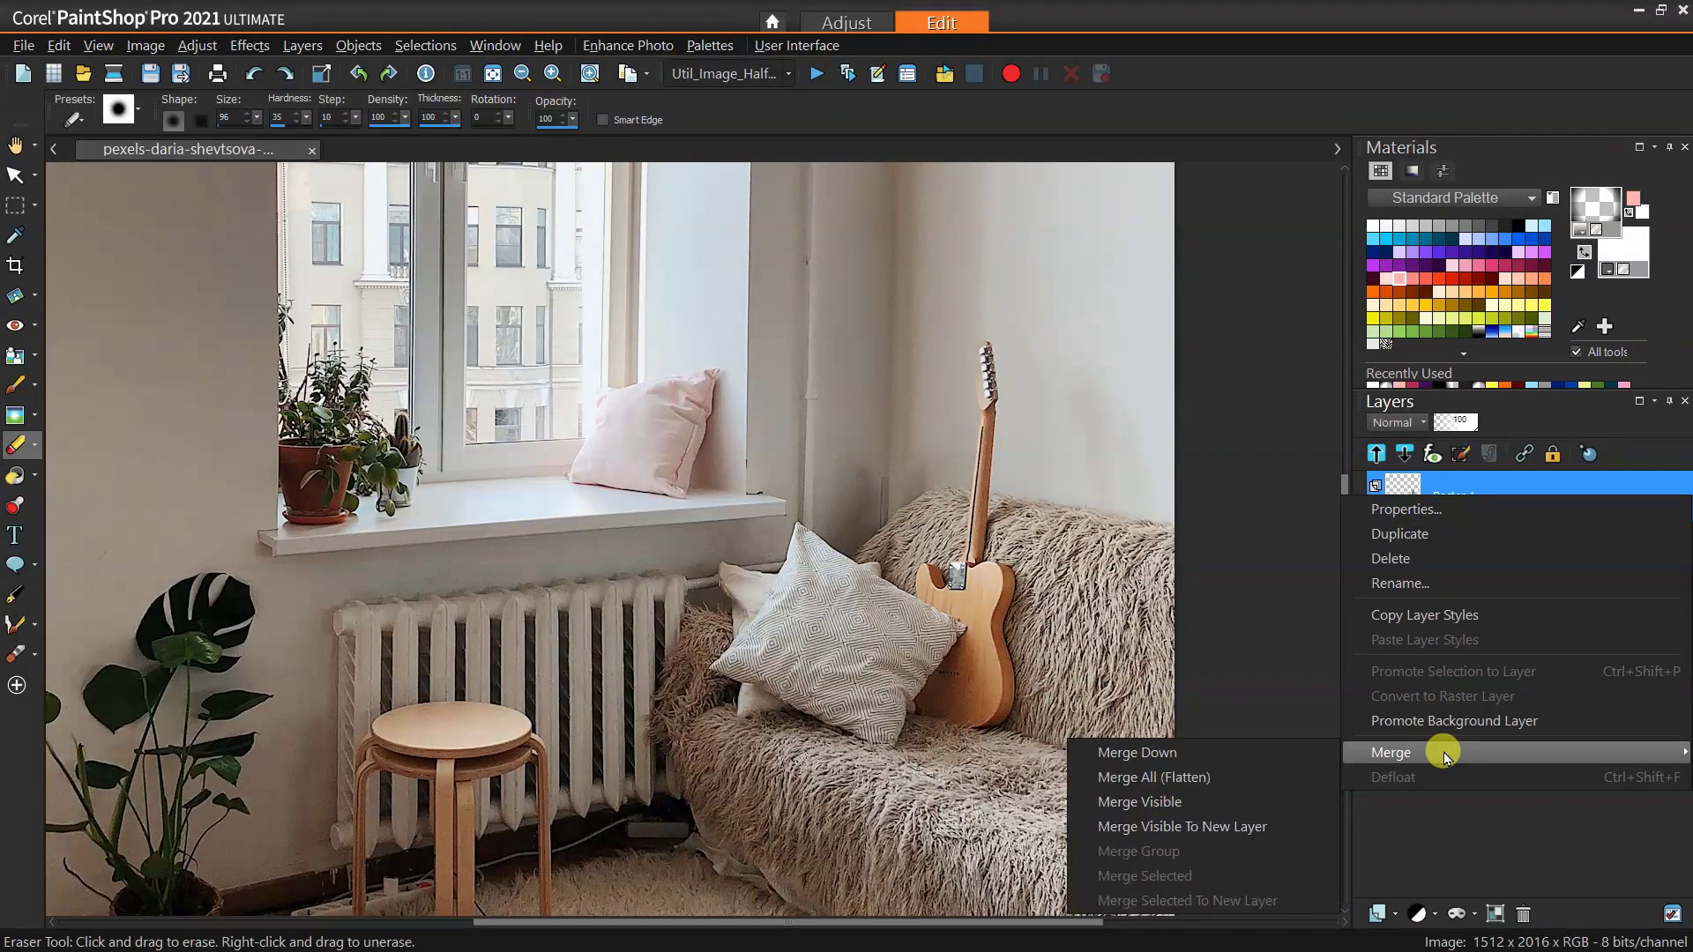
left_click(1228, 752)
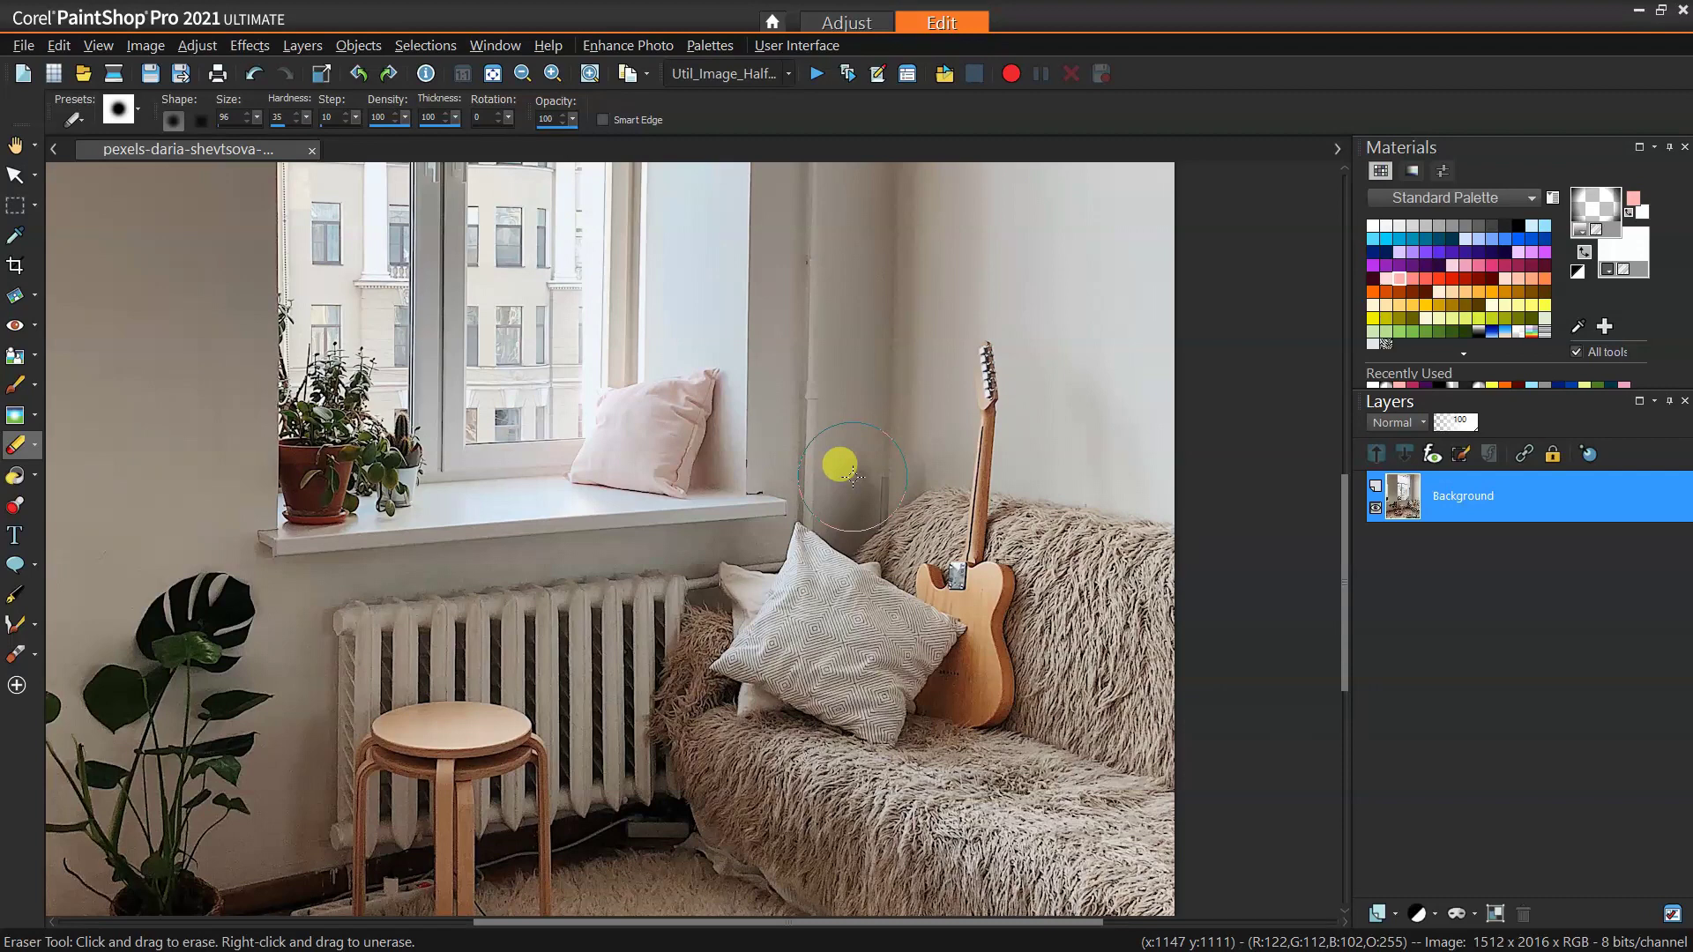
scroll(851, 480, "up", 3)
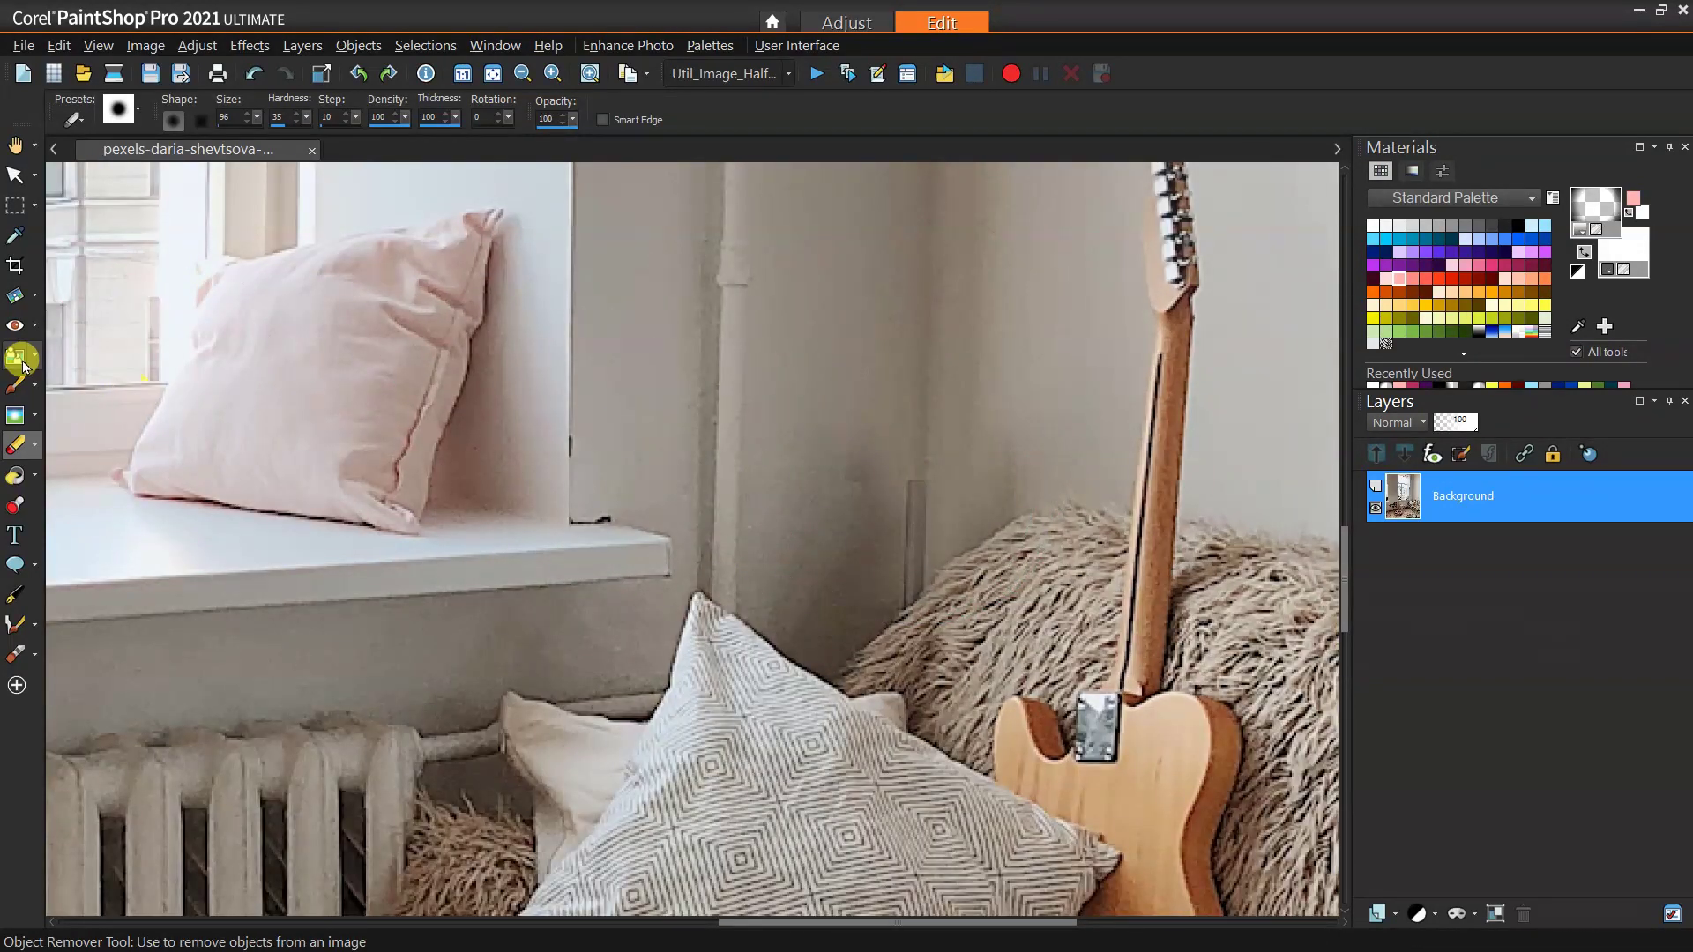
Step: Sample clean wall with the Clone Brush and paint it over the wall beside the pipe
left_click(35, 361)
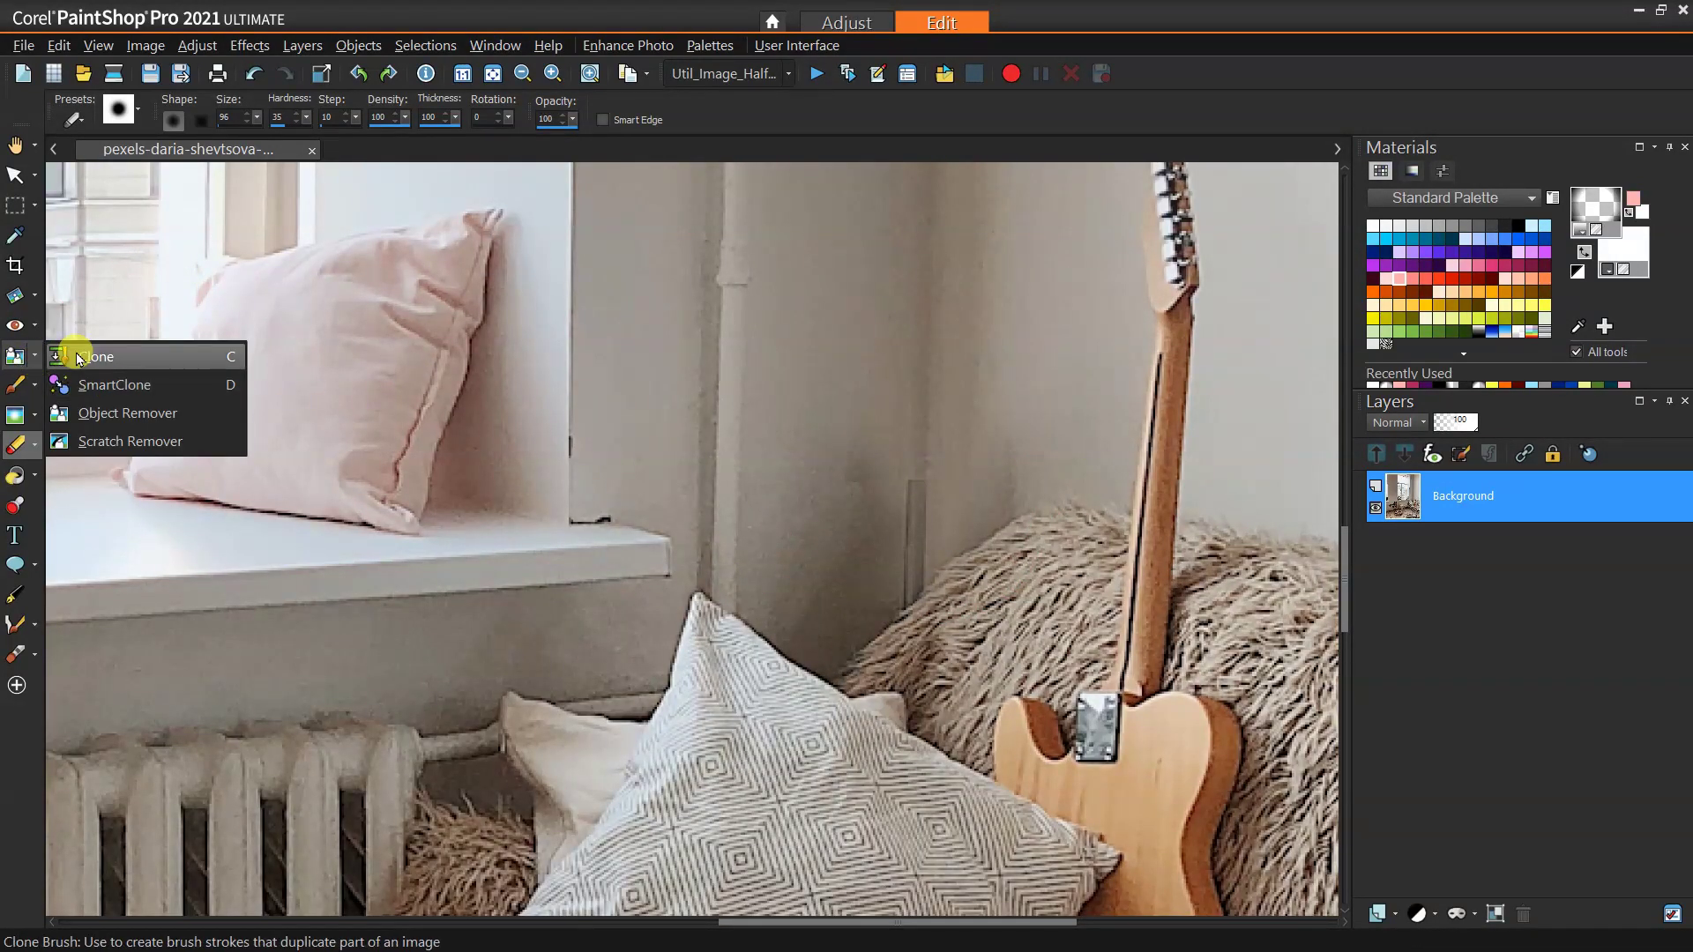
left_click(75, 355)
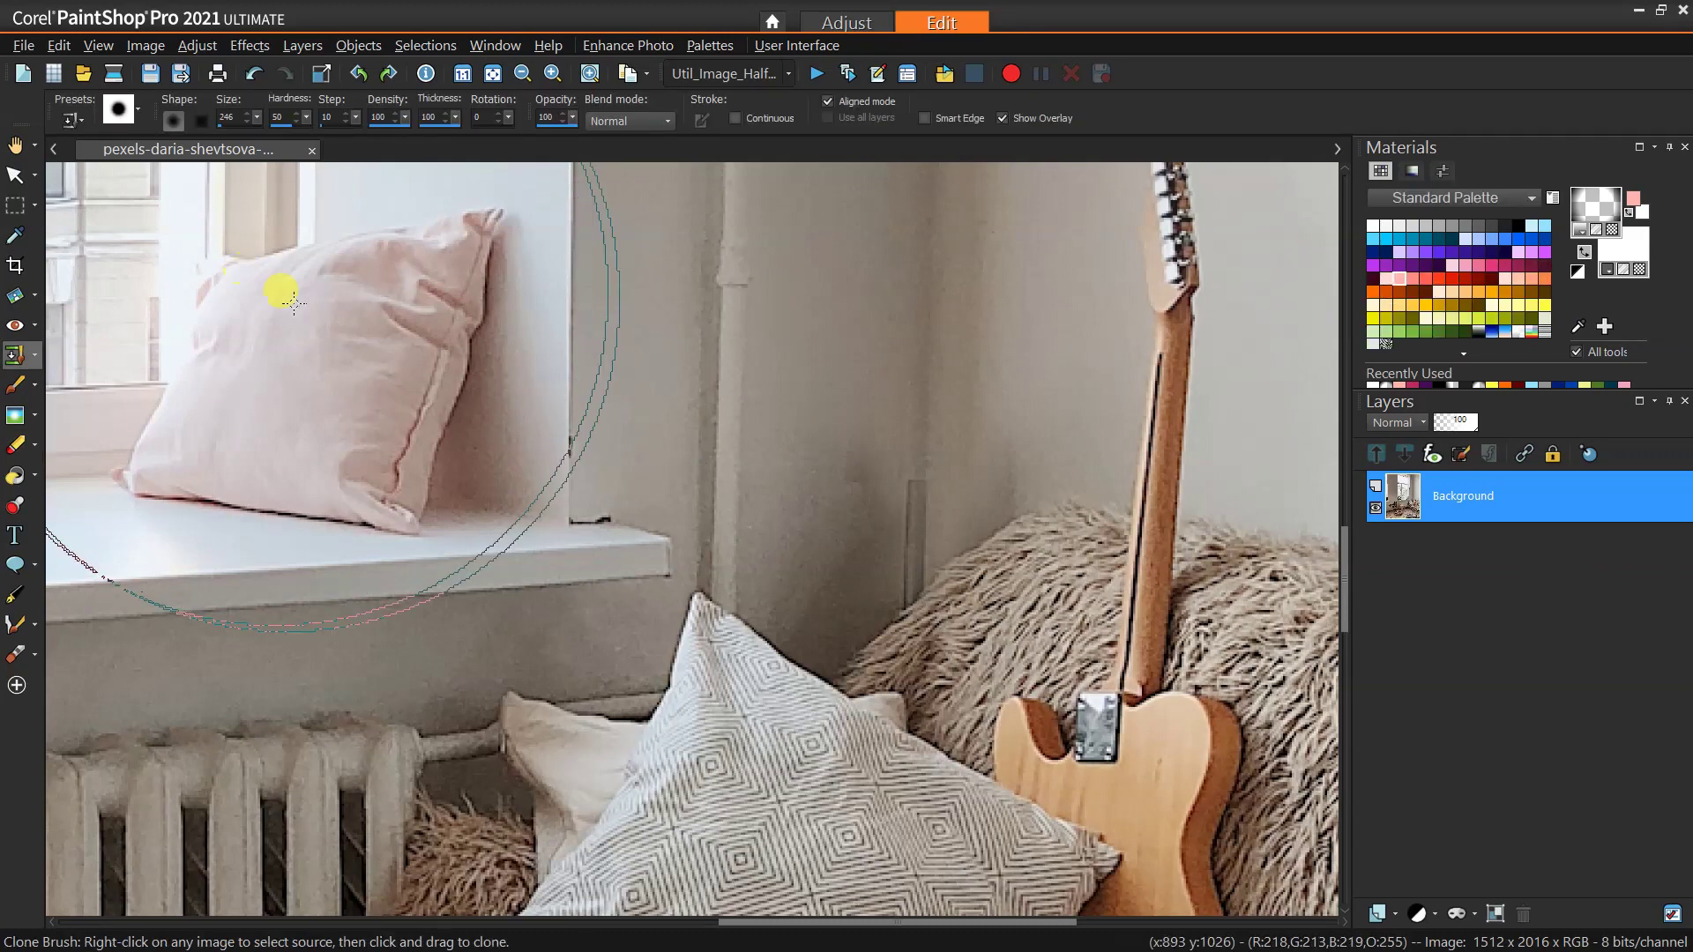
right_click(760, 392)
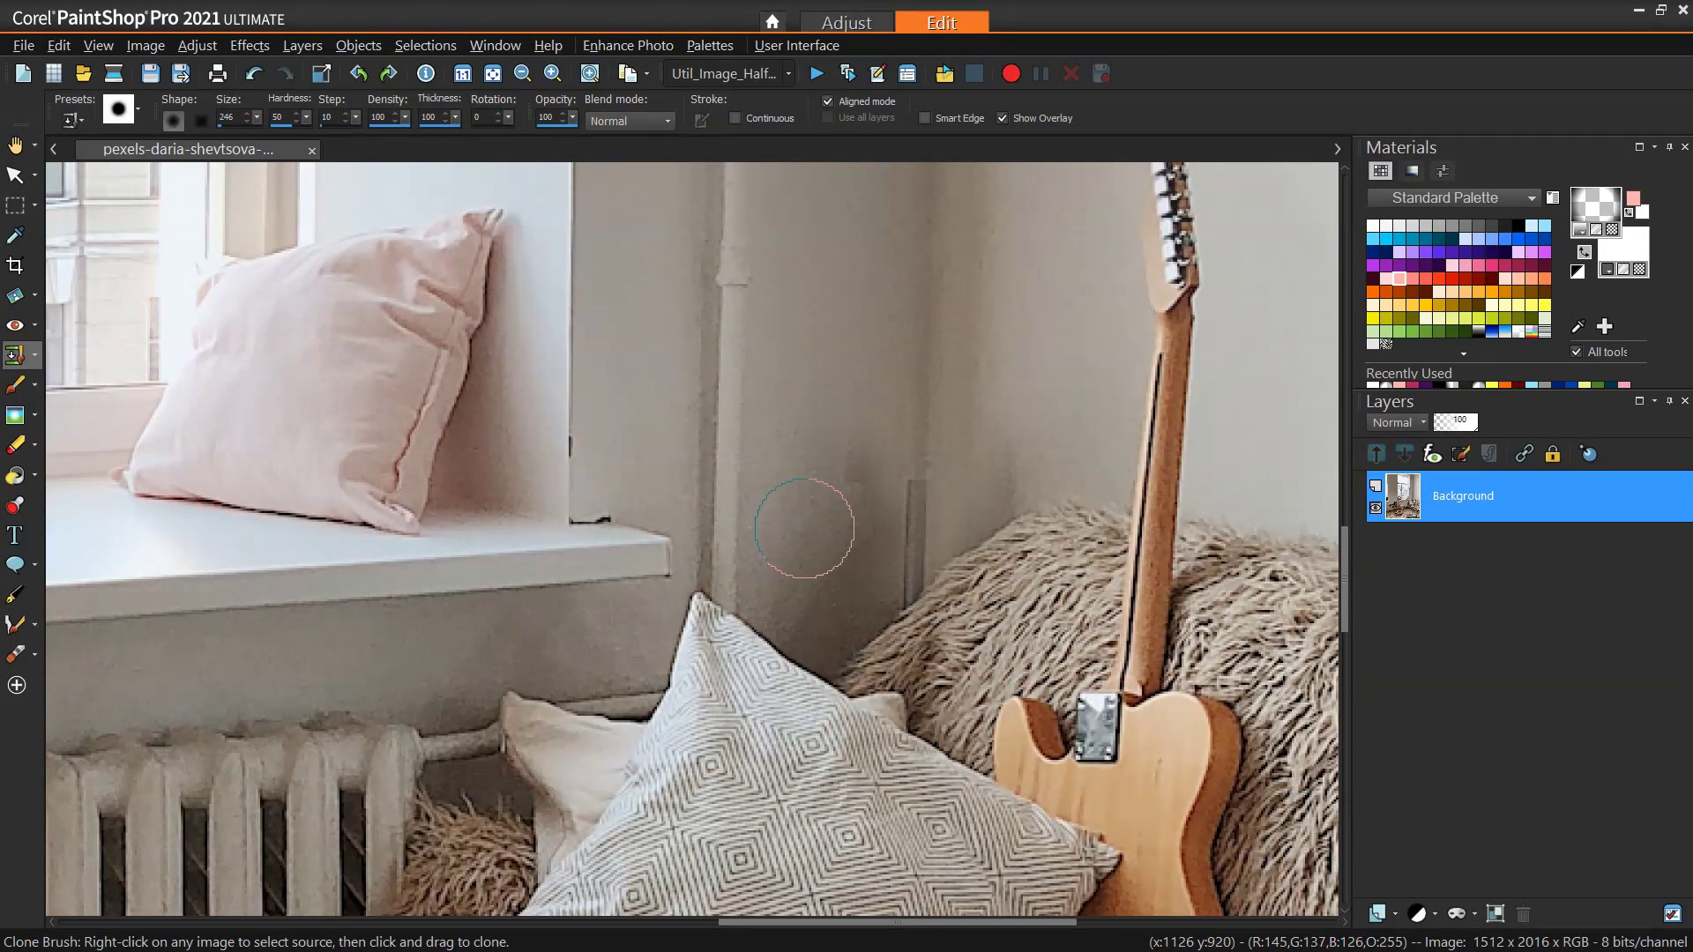
left_click(828, 499)
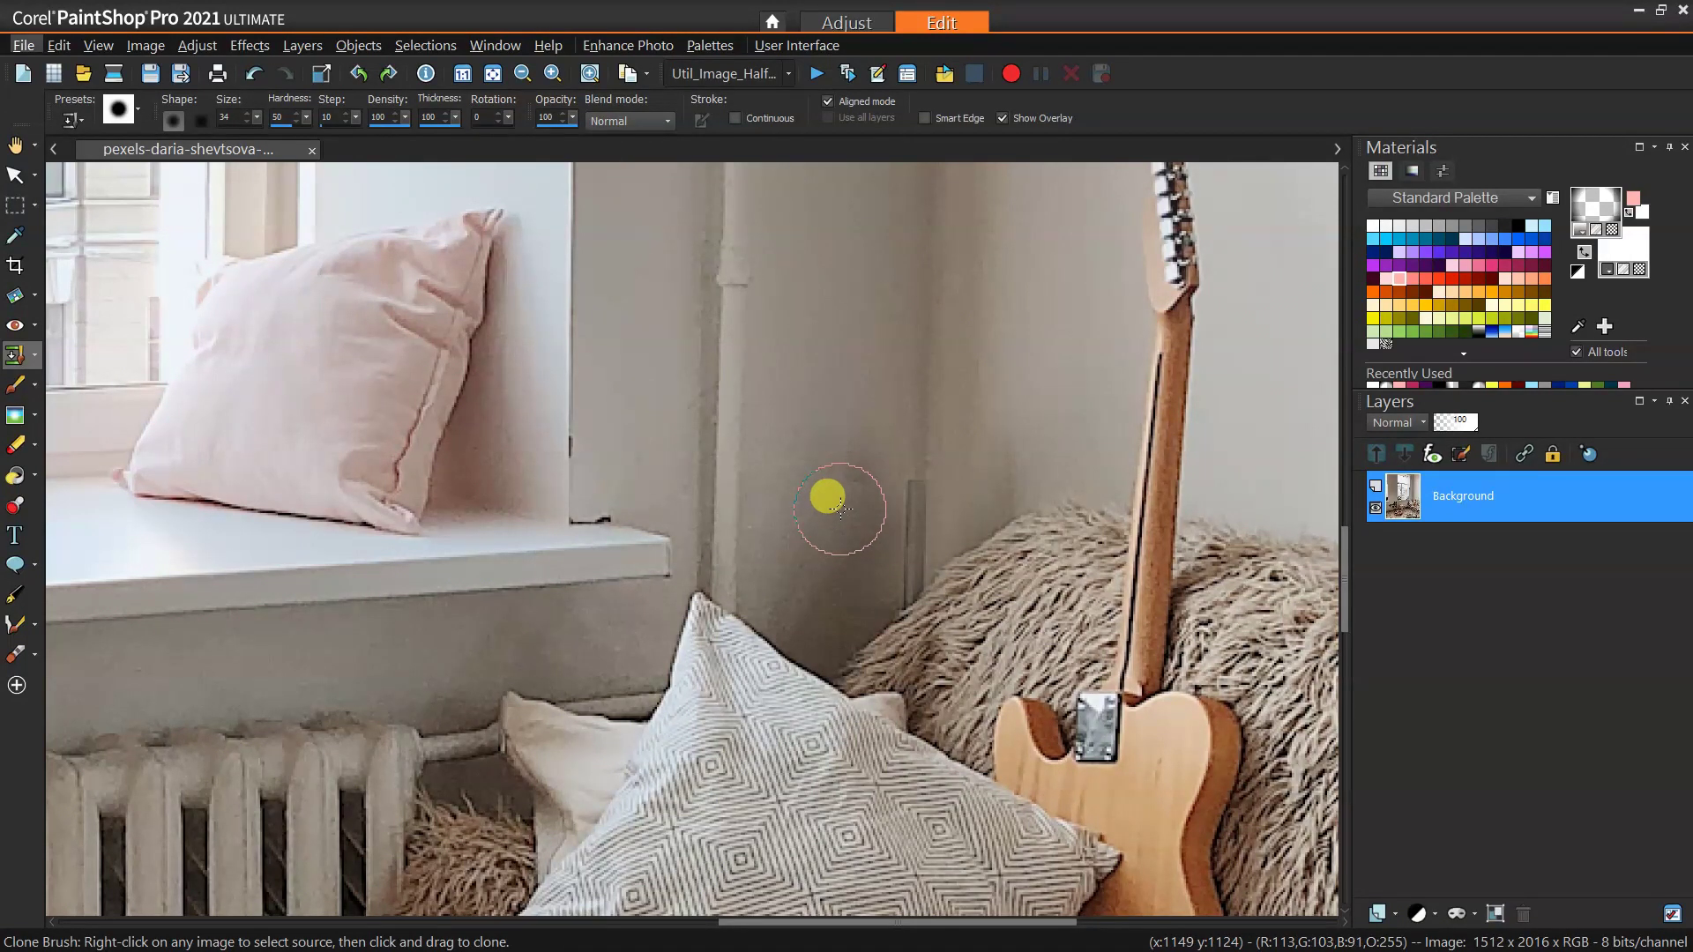
mouse_move(840, 510)
left_mouse_down()
mouse_move(946, 448)
mouse_move(944, 508)
mouse_move(882, 510)
mouse_move(923, 476)
mouse_move(893, 495)
mouse_move(932, 531)
mouse_move(948, 457)
mouse_move(887, 477)
mouse_move(925, 481)
mouse_move(871, 540)
mouse_move(917, 446)
mouse_move(783, 341)
mouse_move(925, 396)
mouse_move(889, 476)
mouse_move(942, 438)
mouse_move(871, 536)
mouse_move(860, 594)
mouse_move(961, 500)
left_mouse_up()
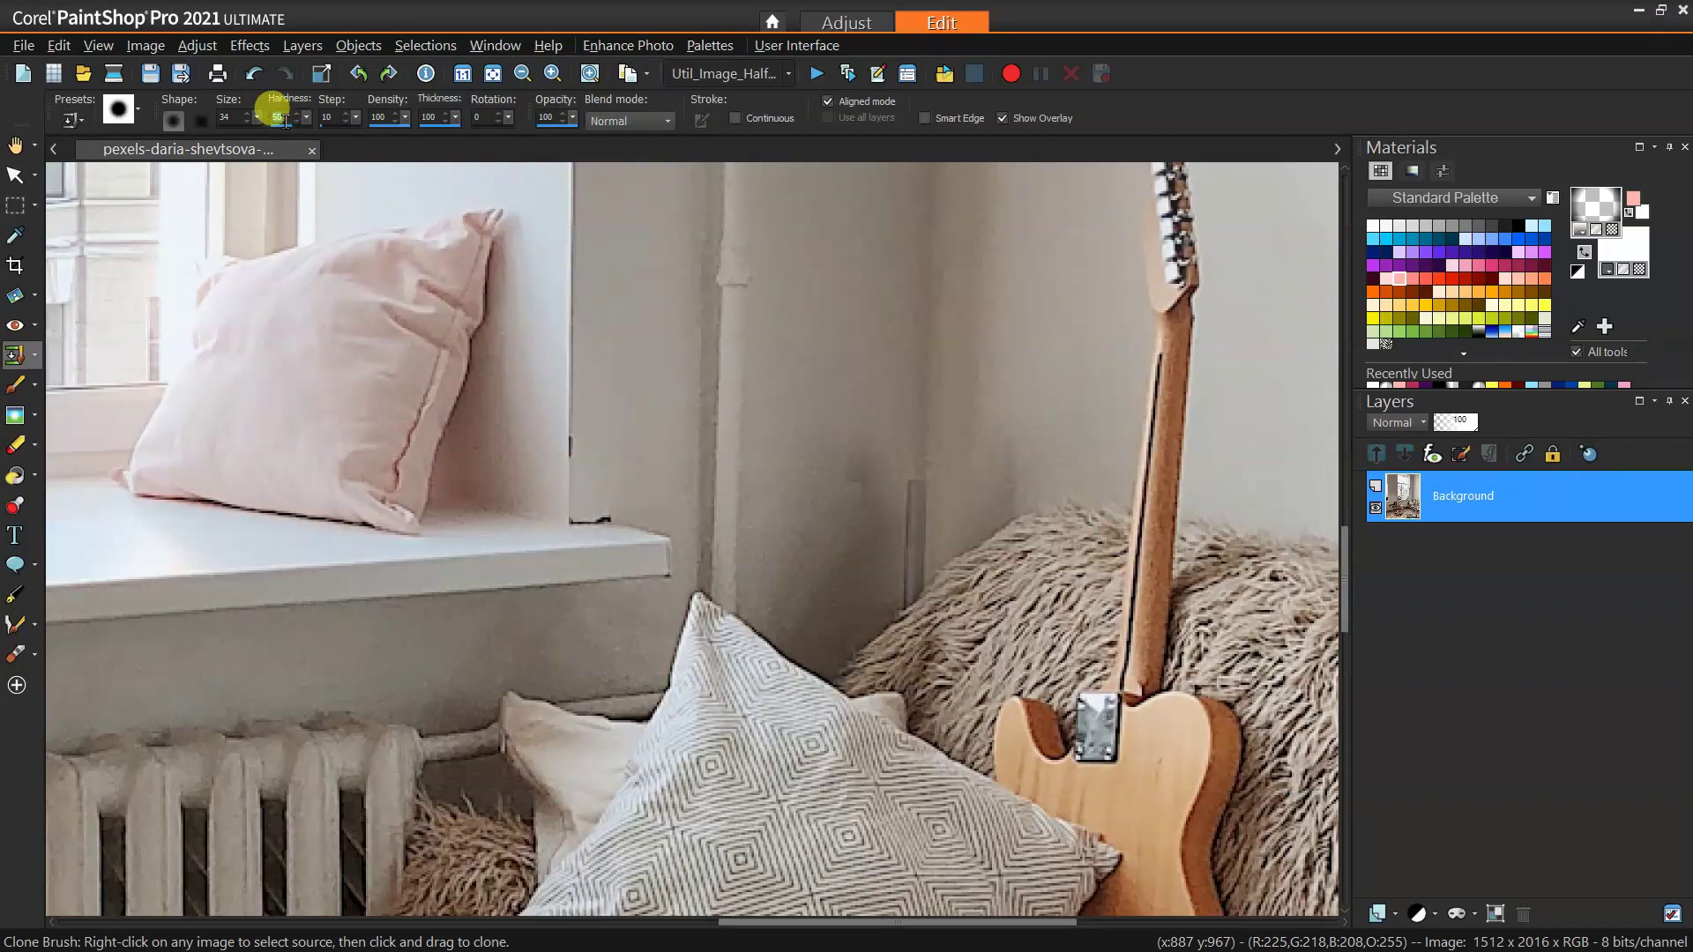
Step: Adjust the Clone Brush hardness and clone wall texture over the grey rod in the corner
left_click_drag(283, 119, 297, 114)
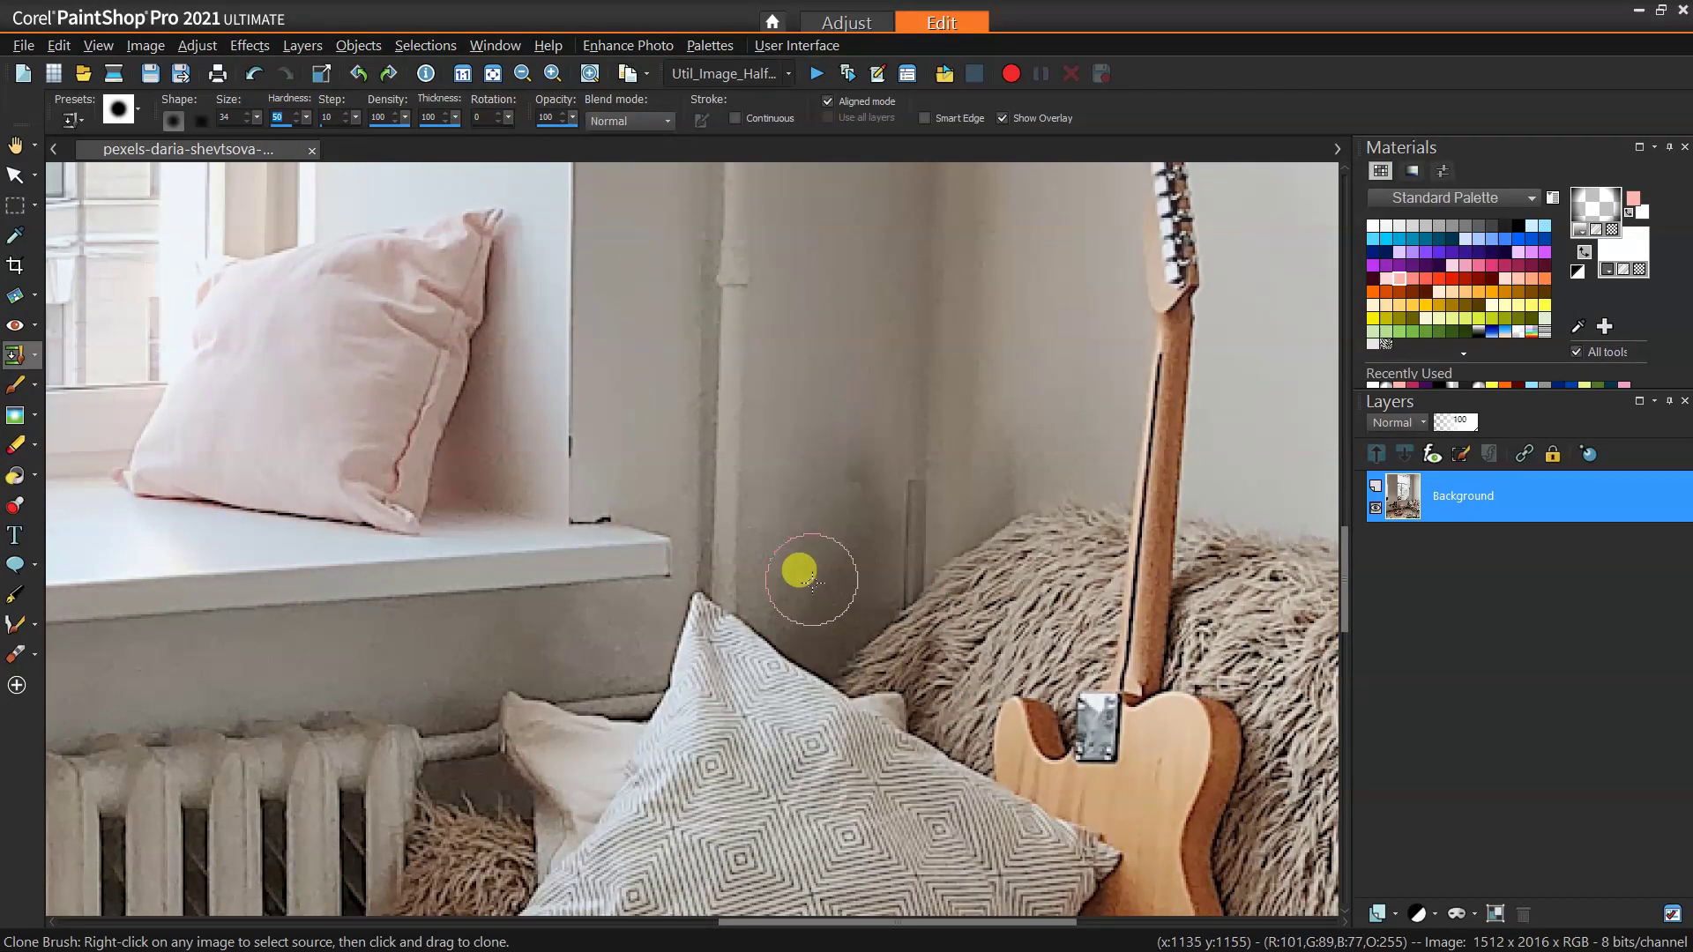
left_click_drag(836, 582, 849, 593)
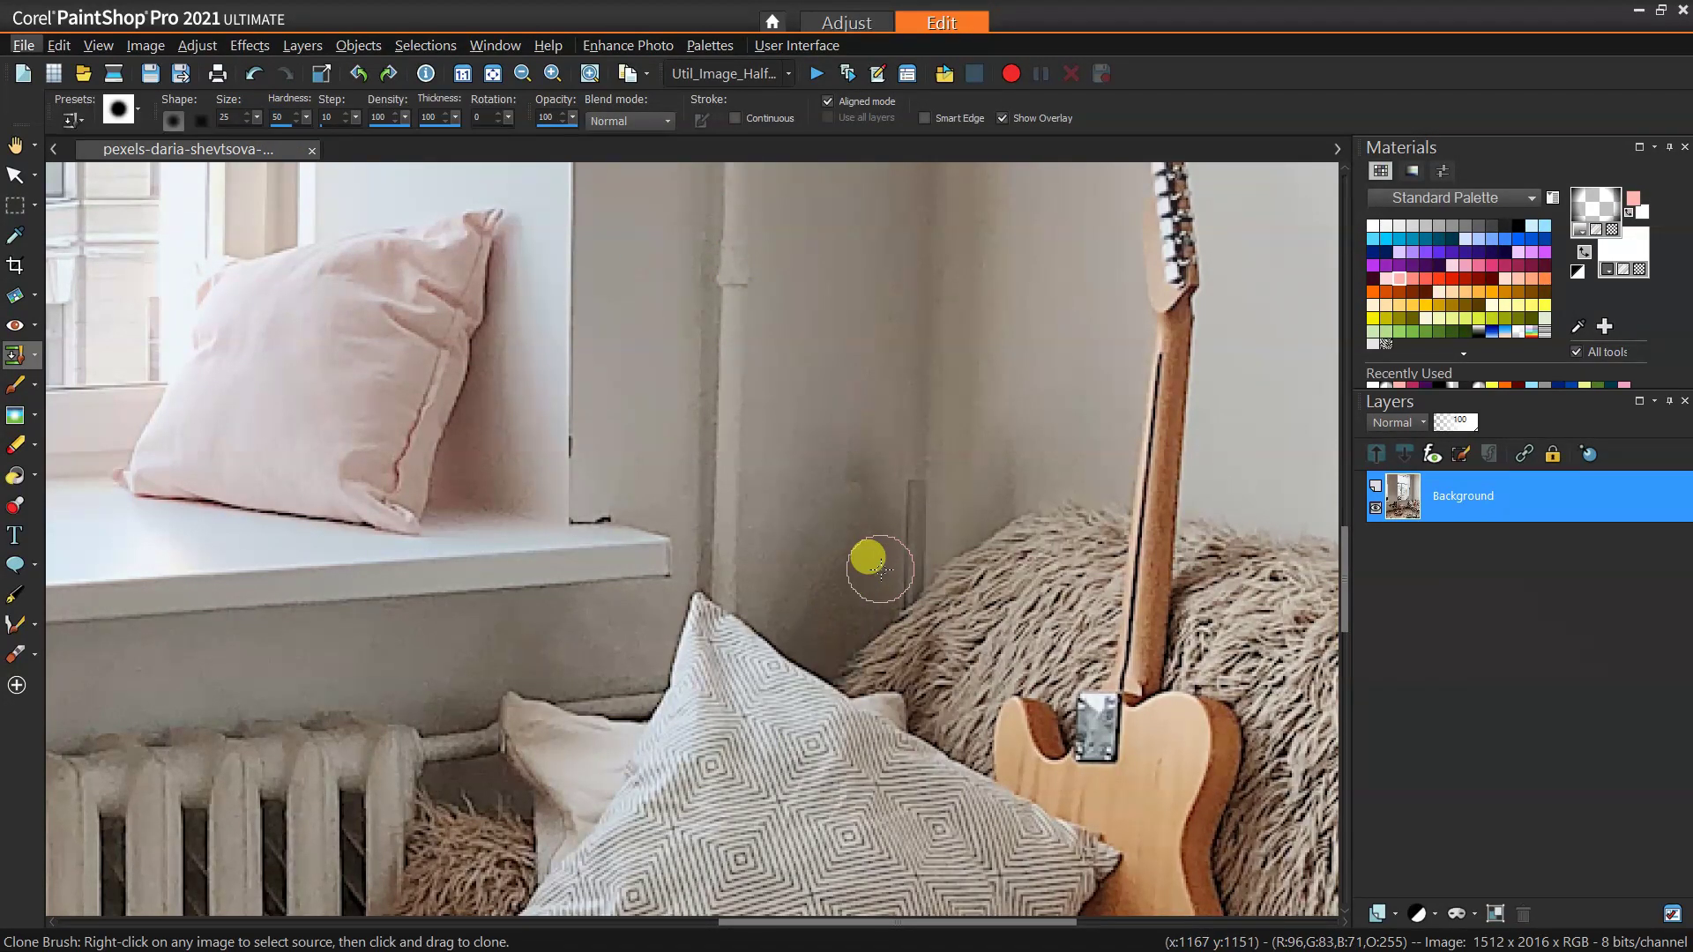
scroll(881, 571, "up", 2)
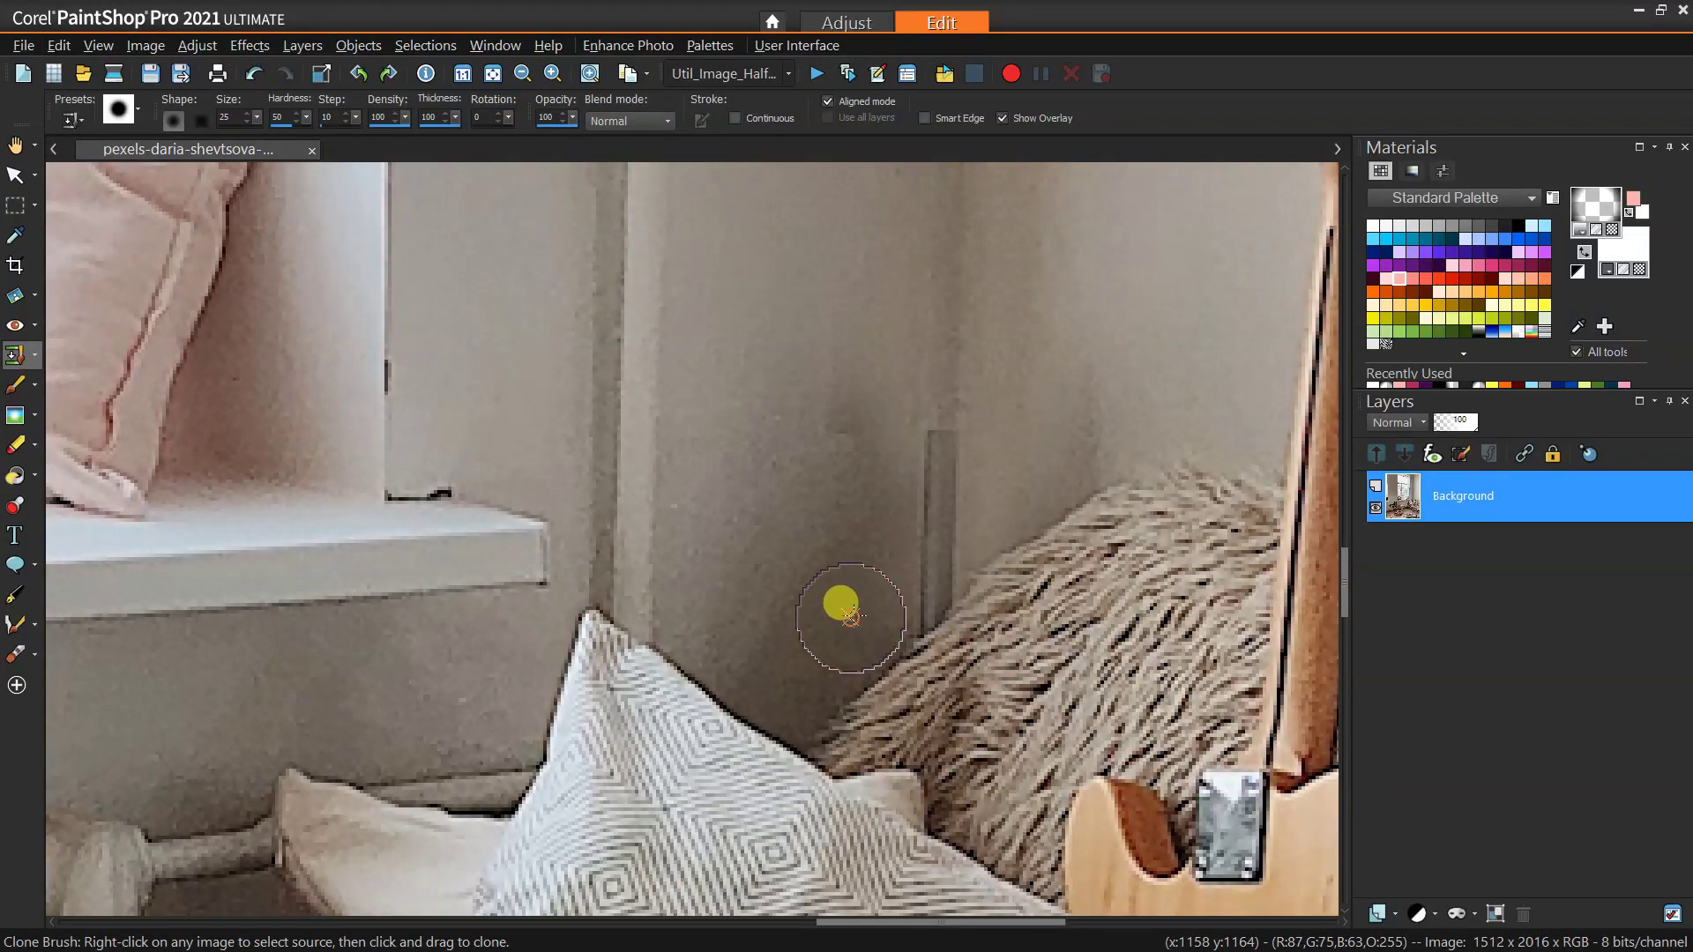
left_click_drag(917, 562, 952, 532)
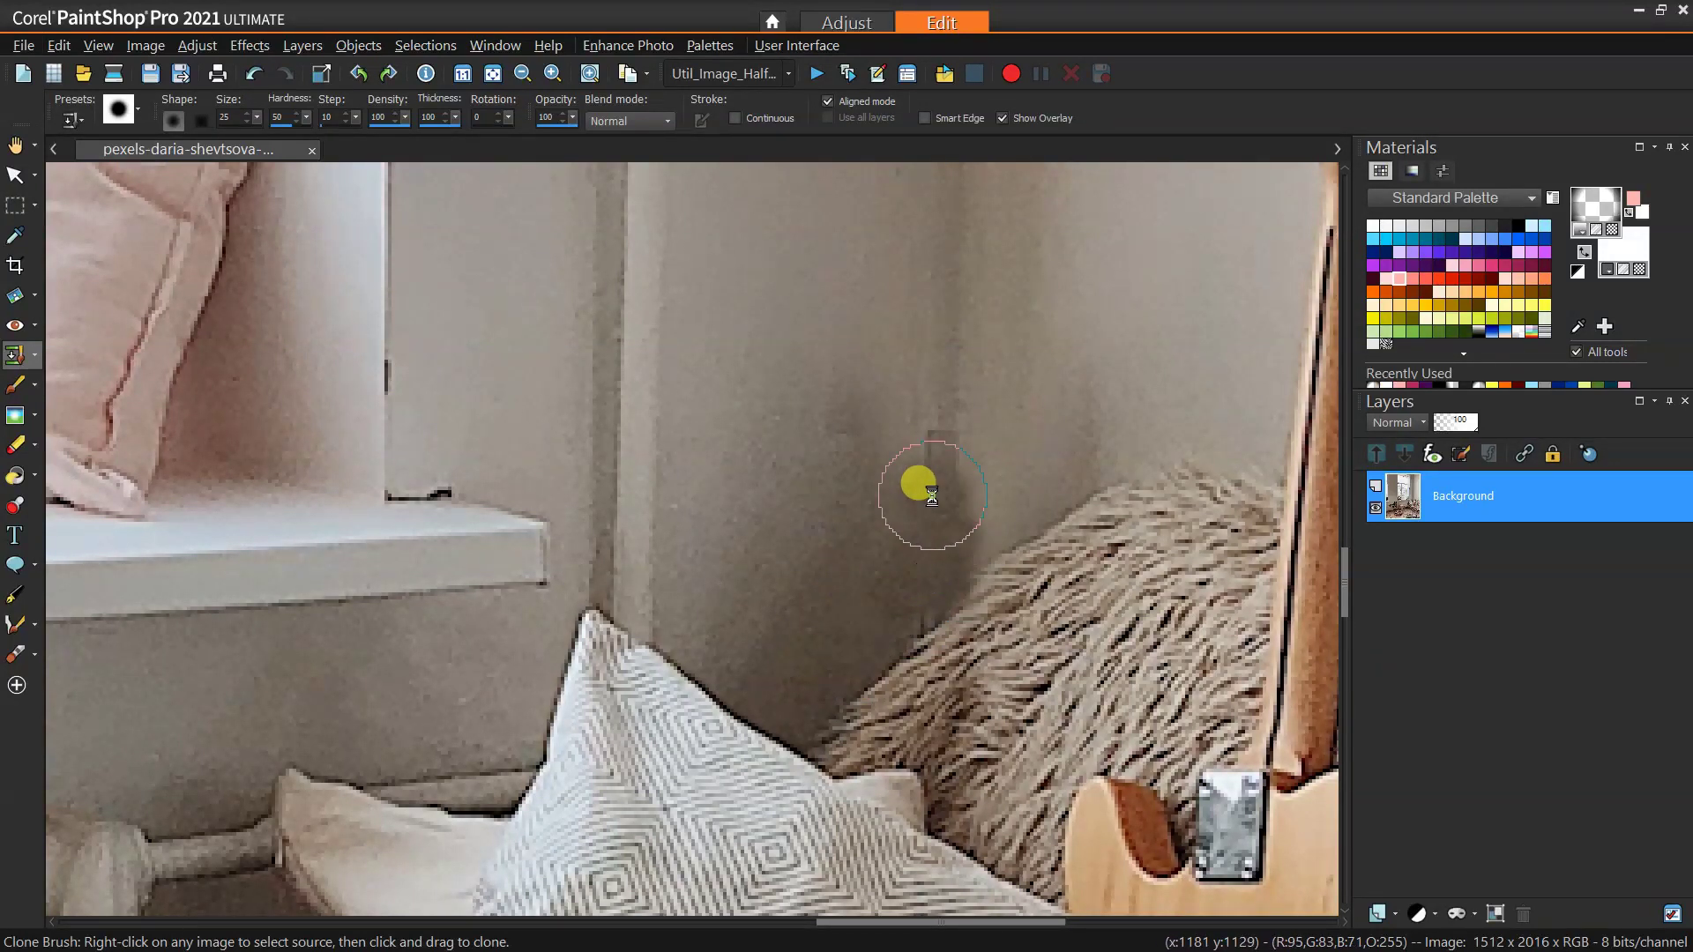
mouse_move(879, 544)
left_mouse_down()
mouse_move(800, 598)
mouse_move(978, 474)
mouse_move(875, 561)
mouse_move(725, 336)
left_mouse_up()
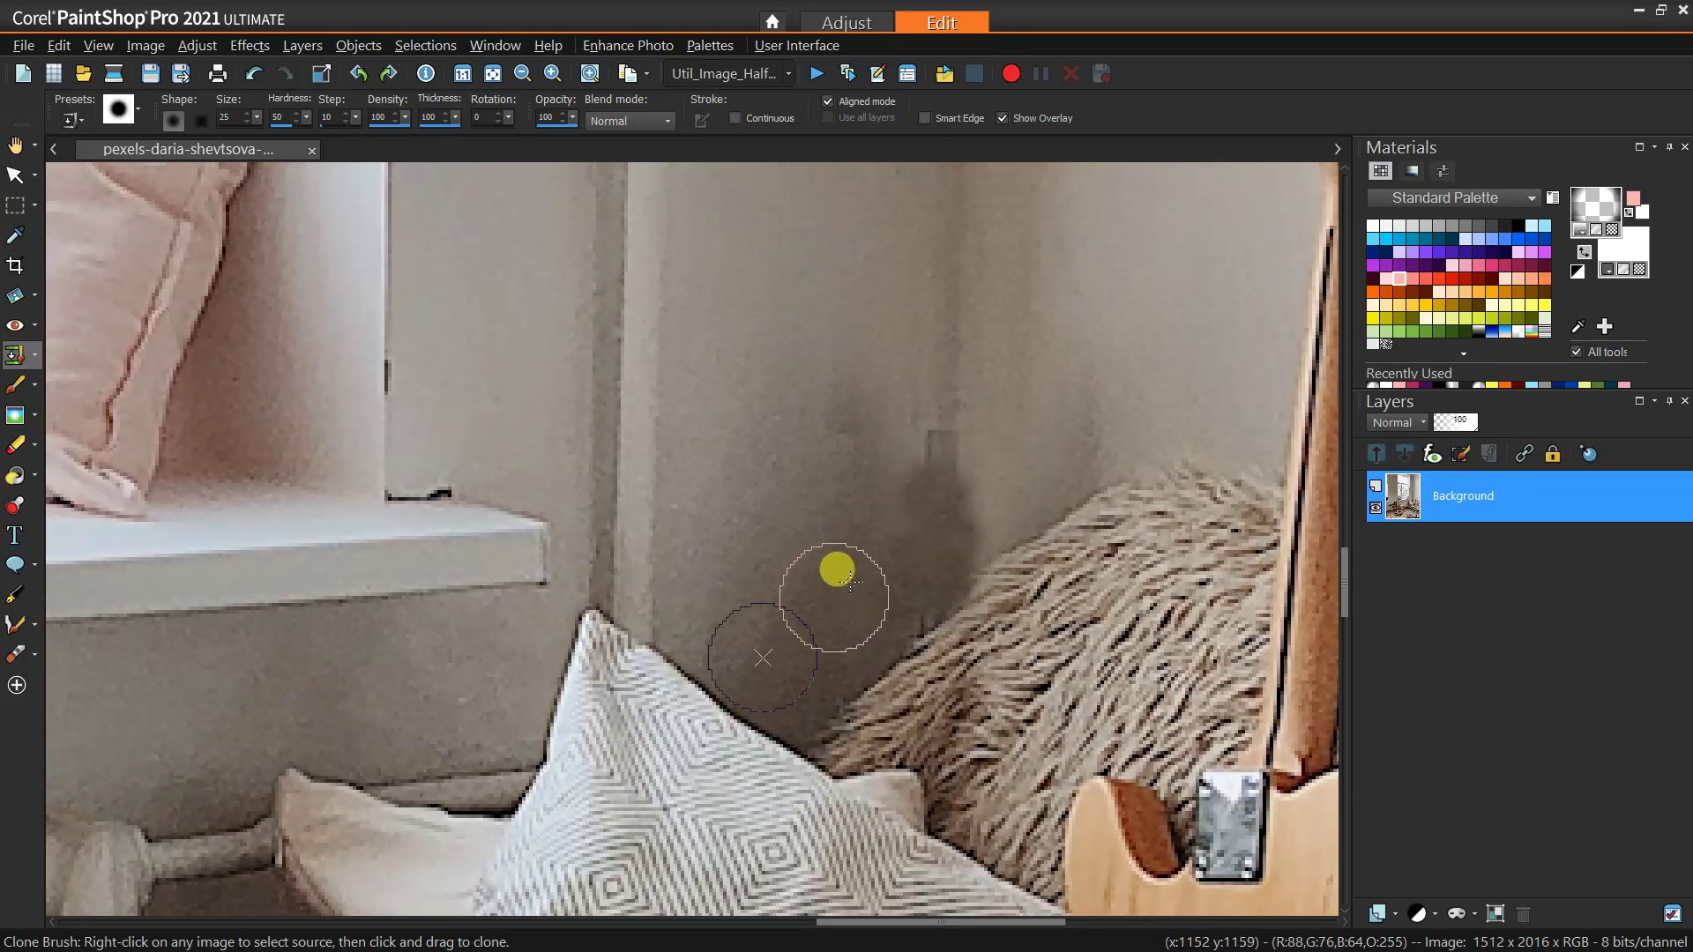
mouse_move(886, 573)
left_mouse_down()
mouse_move(827, 578)
mouse_move(937, 462)
mouse_move(1008, 464)
mouse_move(1081, 436)
mouse_move(991, 461)
mouse_move(893, 522)
mouse_move(840, 473)
mouse_move(707, 204)
mouse_move(633, 194)
mouse_move(722, 238)
mouse_move(937, 500)
mouse_move(941, 449)
mouse_move(865, 527)
mouse_move(931, 445)
mouse_move(928, 552)
mouse_move(965, 451)
mouse_move(899, 484)
mouse_move(970, 501)
mouse_move(718, 611)
mouse_move(760, 551)
mouse_move(914, 527)
mouse_move(918, 441)
mouse_move(887, 596)
mouse_move(908, 630)
mouse_move(877, 672)
mouse_move(930, 614)
mouse_move(698, 677)
mouse_move(665, 703)
mouse_move(788, 502)
mouse_move(993, 410)
mouse_move(984, 315)
mouse_move(967, 308)
mouse_move(838, 377)
left_mouse_up()
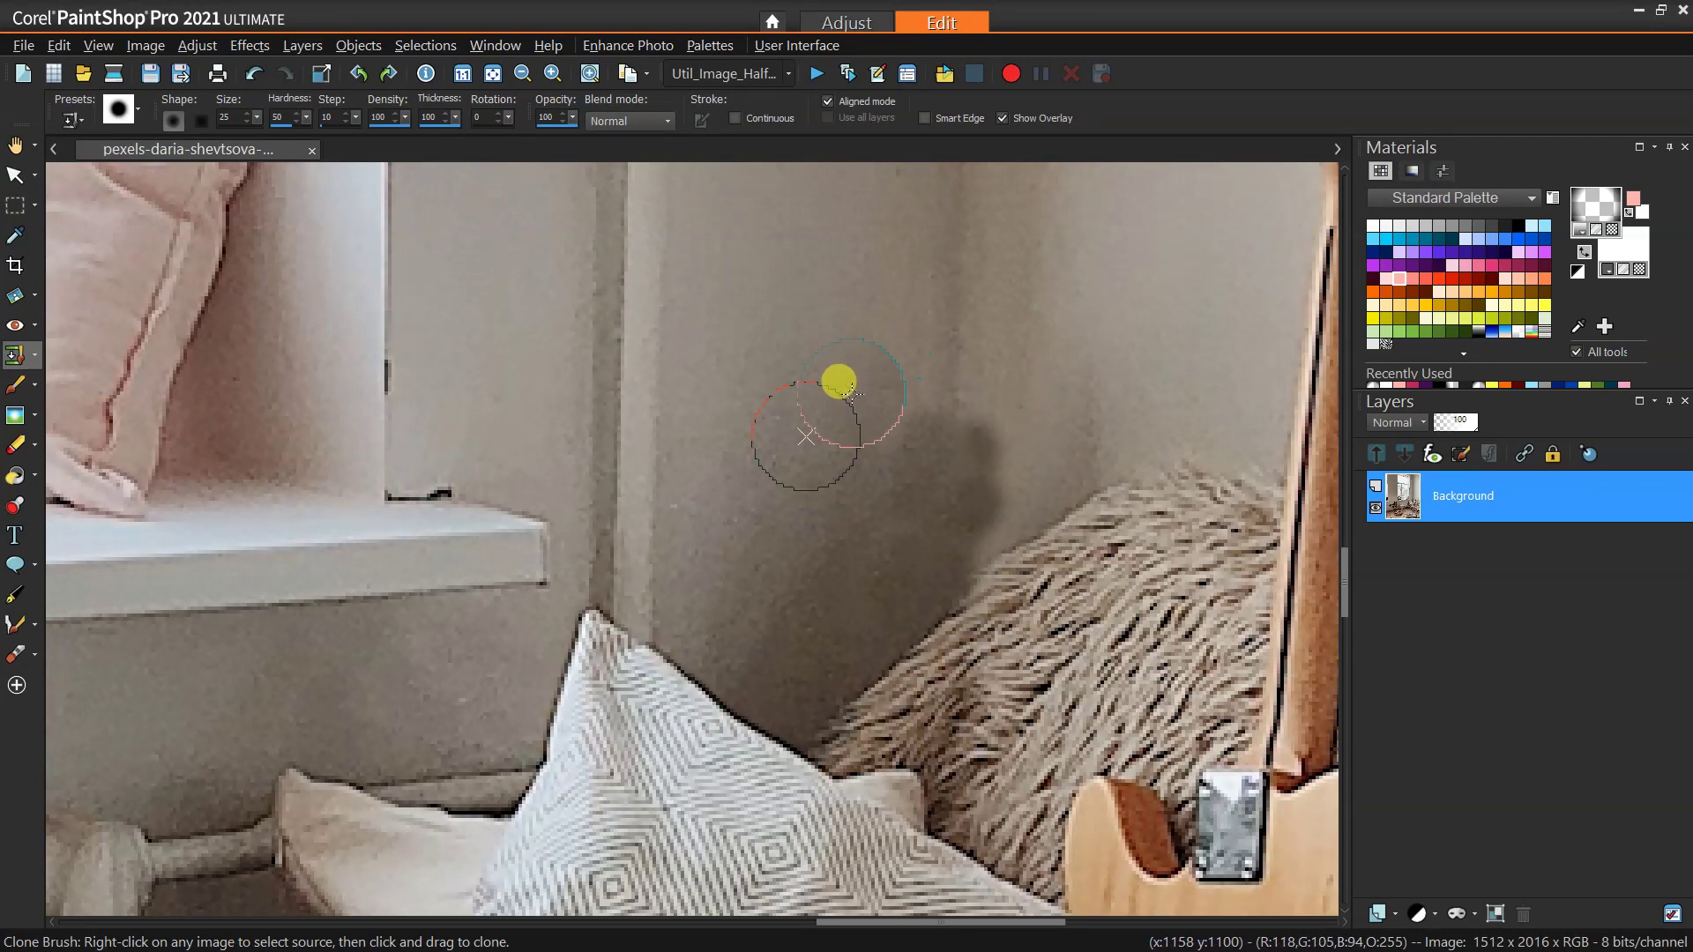
Step: Set clone opacity to 48 and hardness to 21, undo a bad stroke, and repaint the corner shadow
left_click(572, 118)
left_click_drag(573, 127, 526, 121)
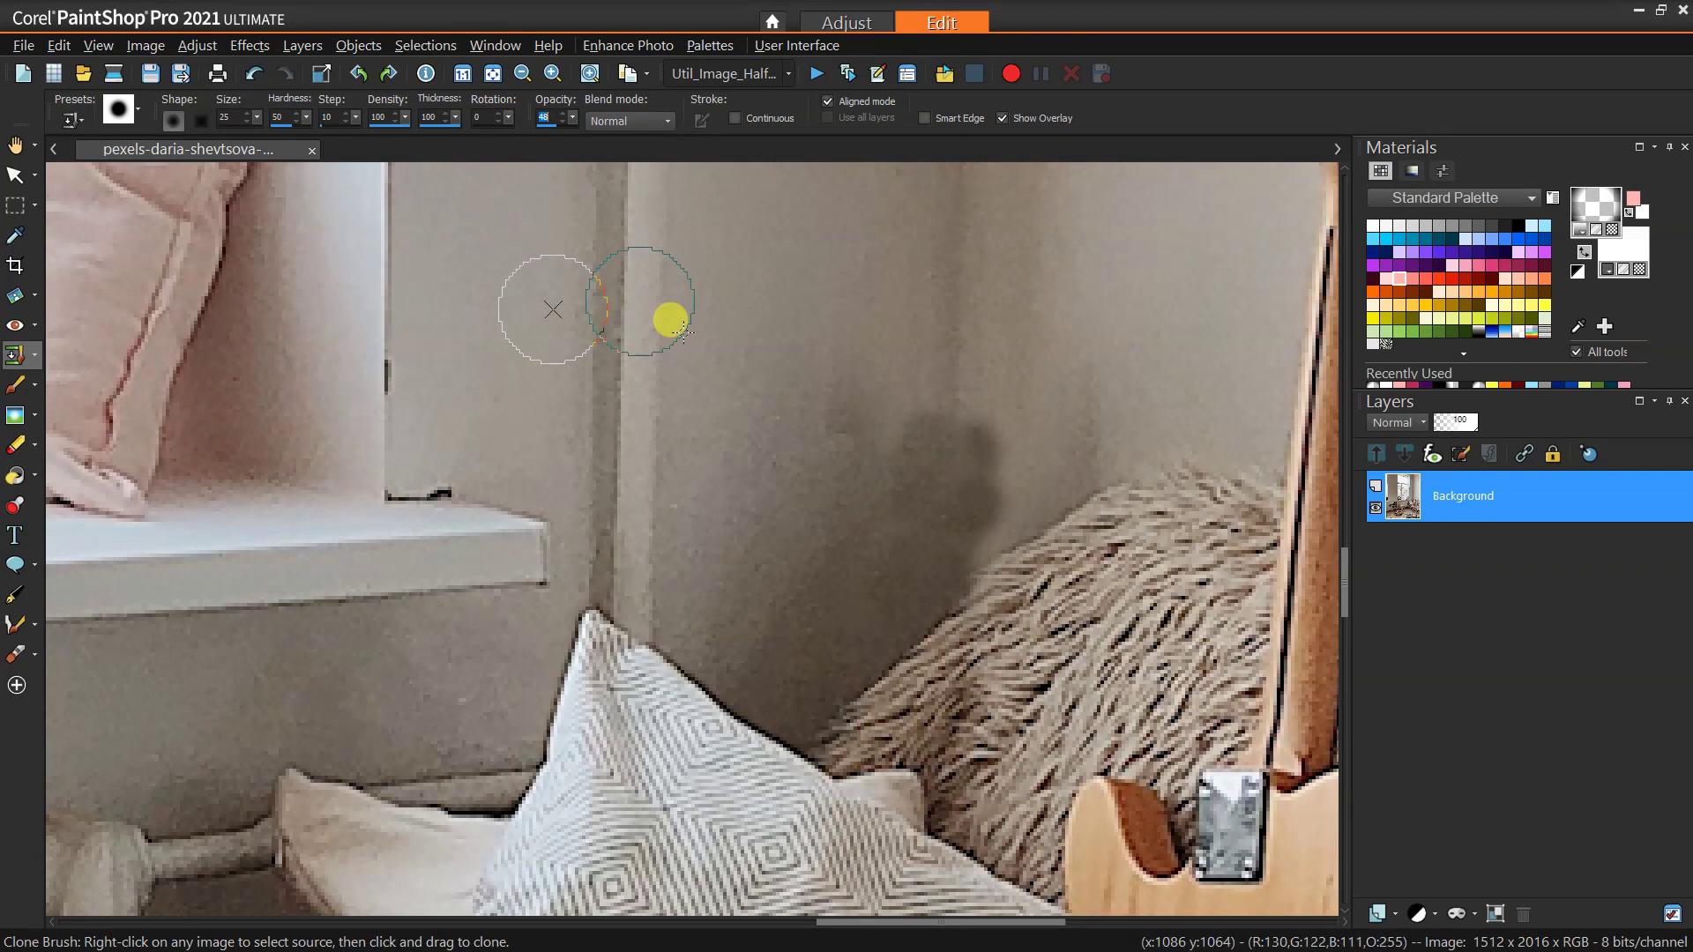
left_click_drag(669, 317, 965, 425)
key("ctrl+z")
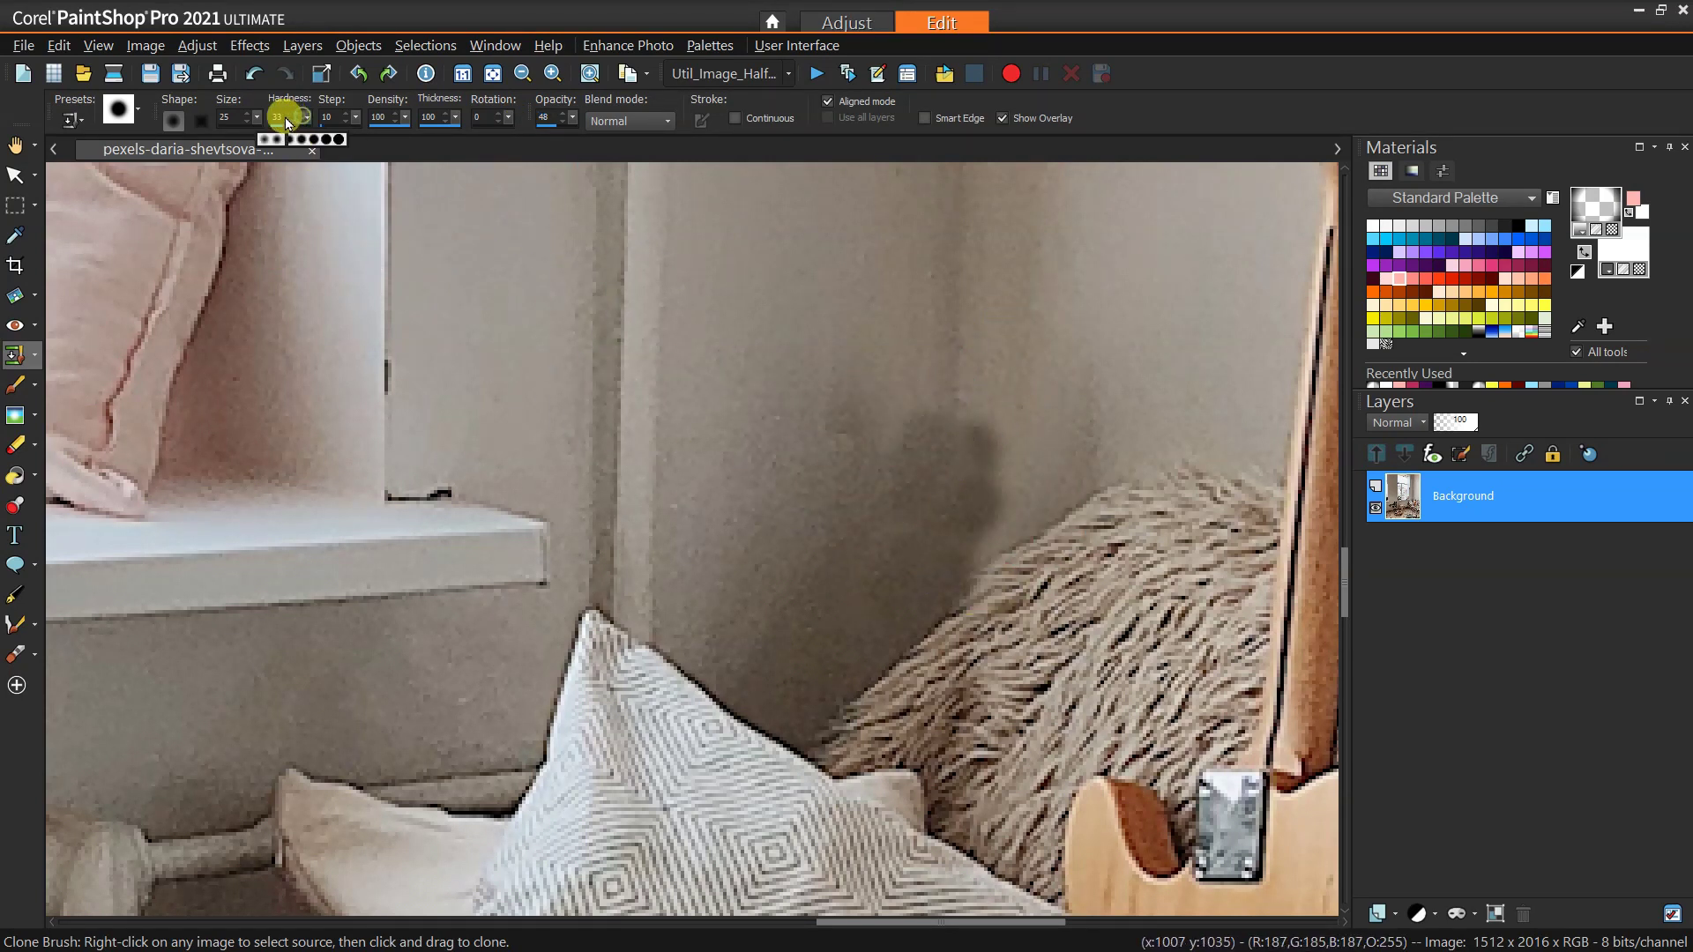
left_click_drag(288, 123, 344, 140)
mouse_move(1102, 379)
left_mouse_down()
mouse_move(1047, 355)
mouse_move(985, 444)
mouse_move(991, 392)
mouse_move(1087, 397)
mouse_move(1043, 434)
mouse_move(990, 438)
mouse_move(1021, 467)
mouse_move(993, 489)
mouse_move(1052, 364)
mouse_move(1013, 430)
mouse_move(1006, 407)
mouse_move(825, 365)
left_mouse_up()
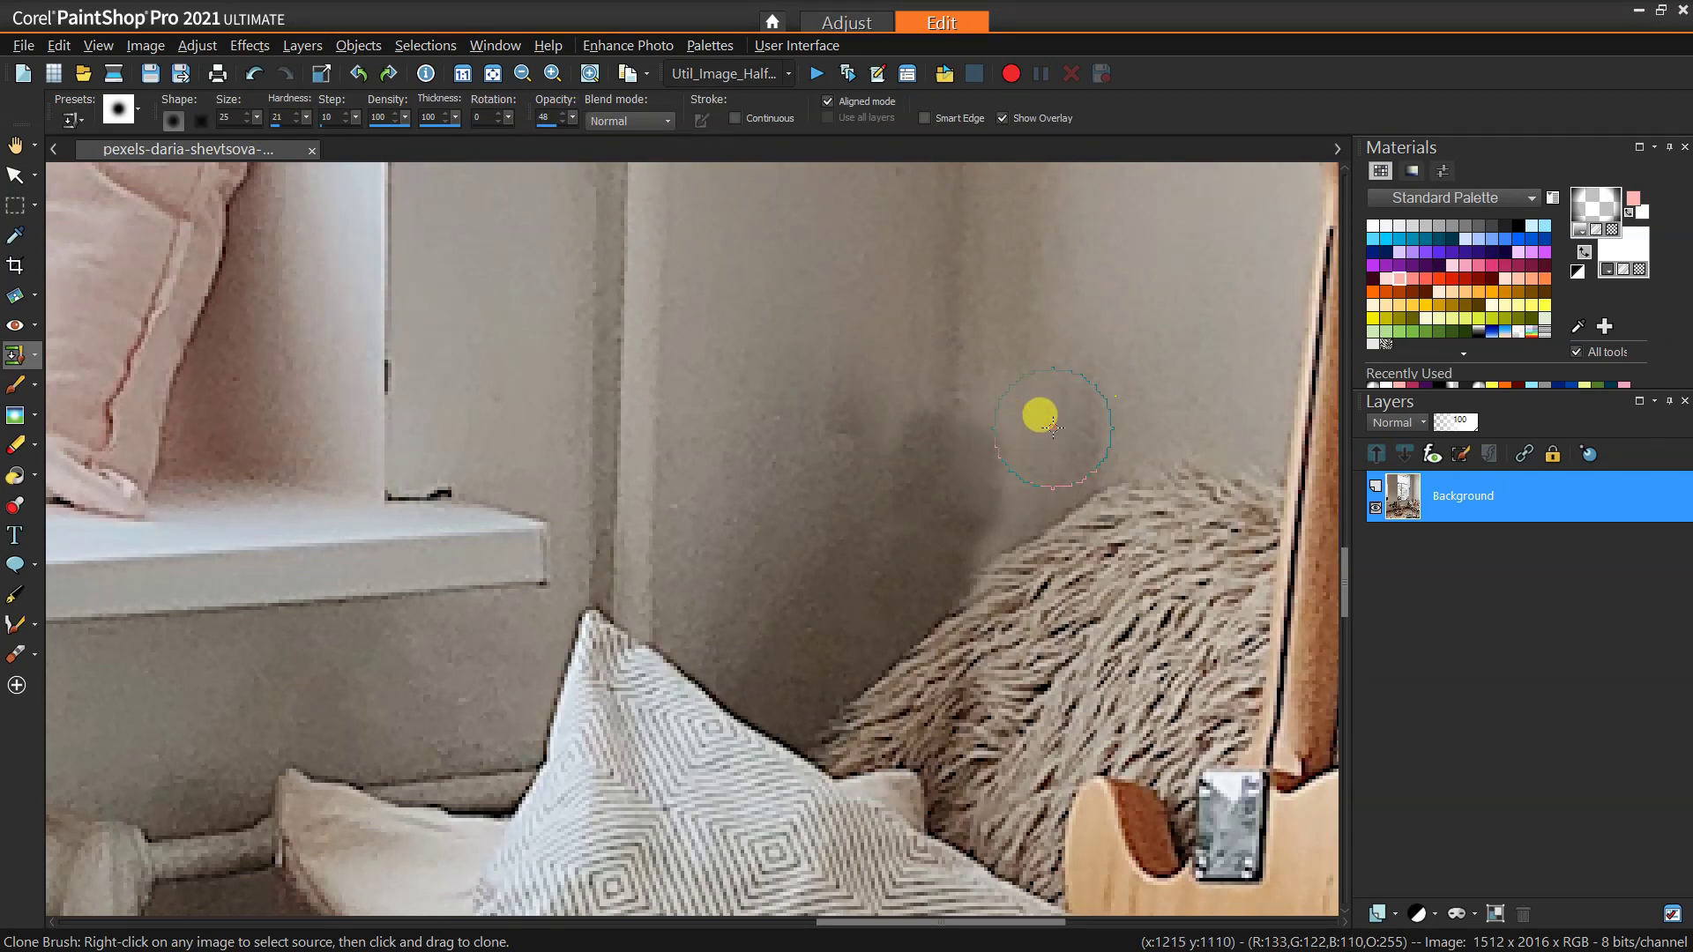
mouse_move(1051, 426)
left_mouse_down()
mouse_move(1048, 470)
mouse_move(1013, 495)
mouse_move(984, 440)
mouse_move(1006, 416)
mouse_move(976, 512)
mouse_move(1070, 368)
mouse_move(1003, 419)
mouse_move(1010, 483)
left_mouse_up()
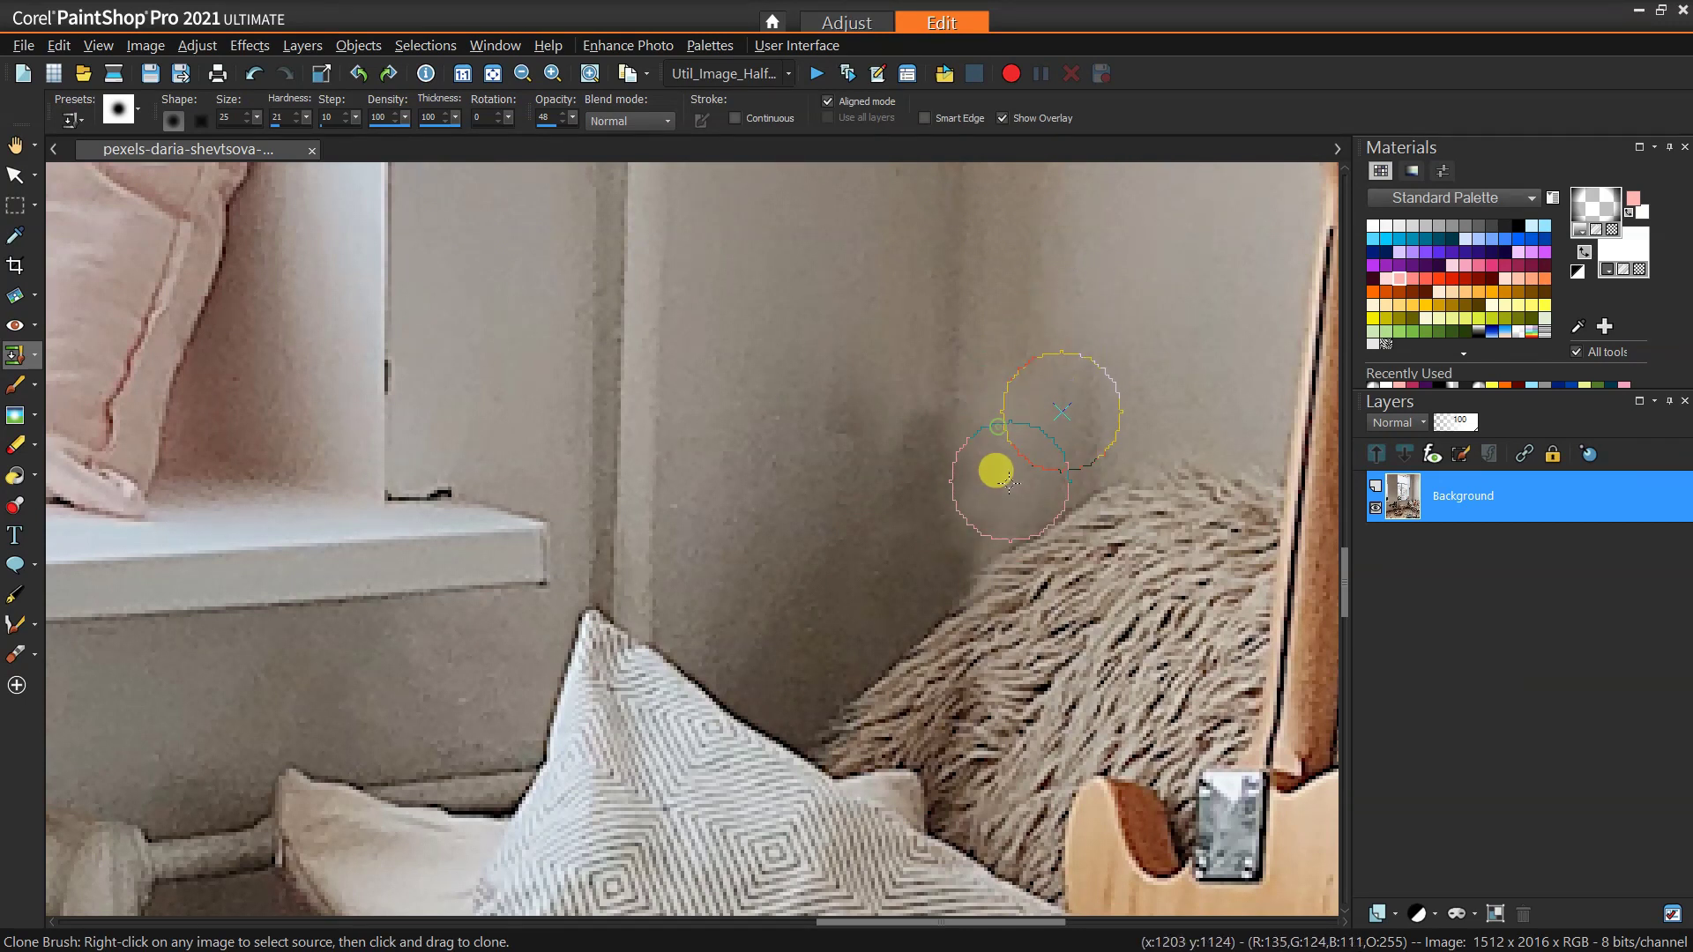
Step: Pick a new clone source on plain wall and blend it into the corner near the cushion
right_click(757, 389)
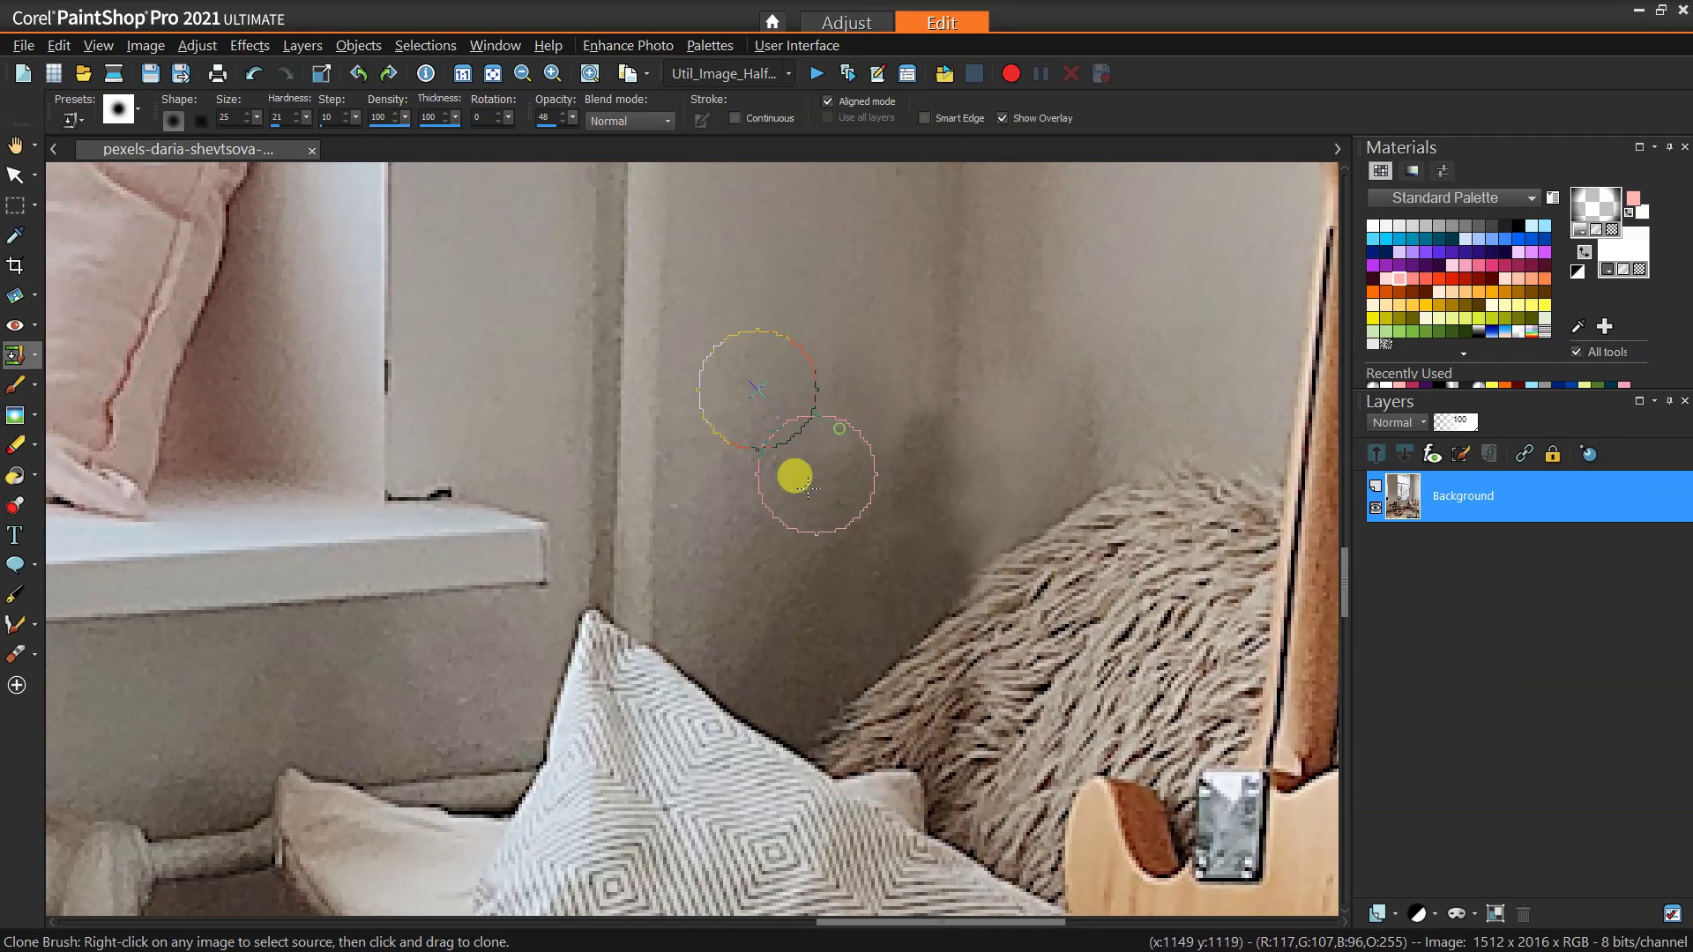
mouse_move(807, 486)
left_mouse_down()
mouse_move(799, 529)
mouse_move(952, 329)
mouse_move(786, 672)
mouse_move(869, 579)
mouse_move(830, 476)
left_mouse_up()
scroll(831, 476, "down", 3)
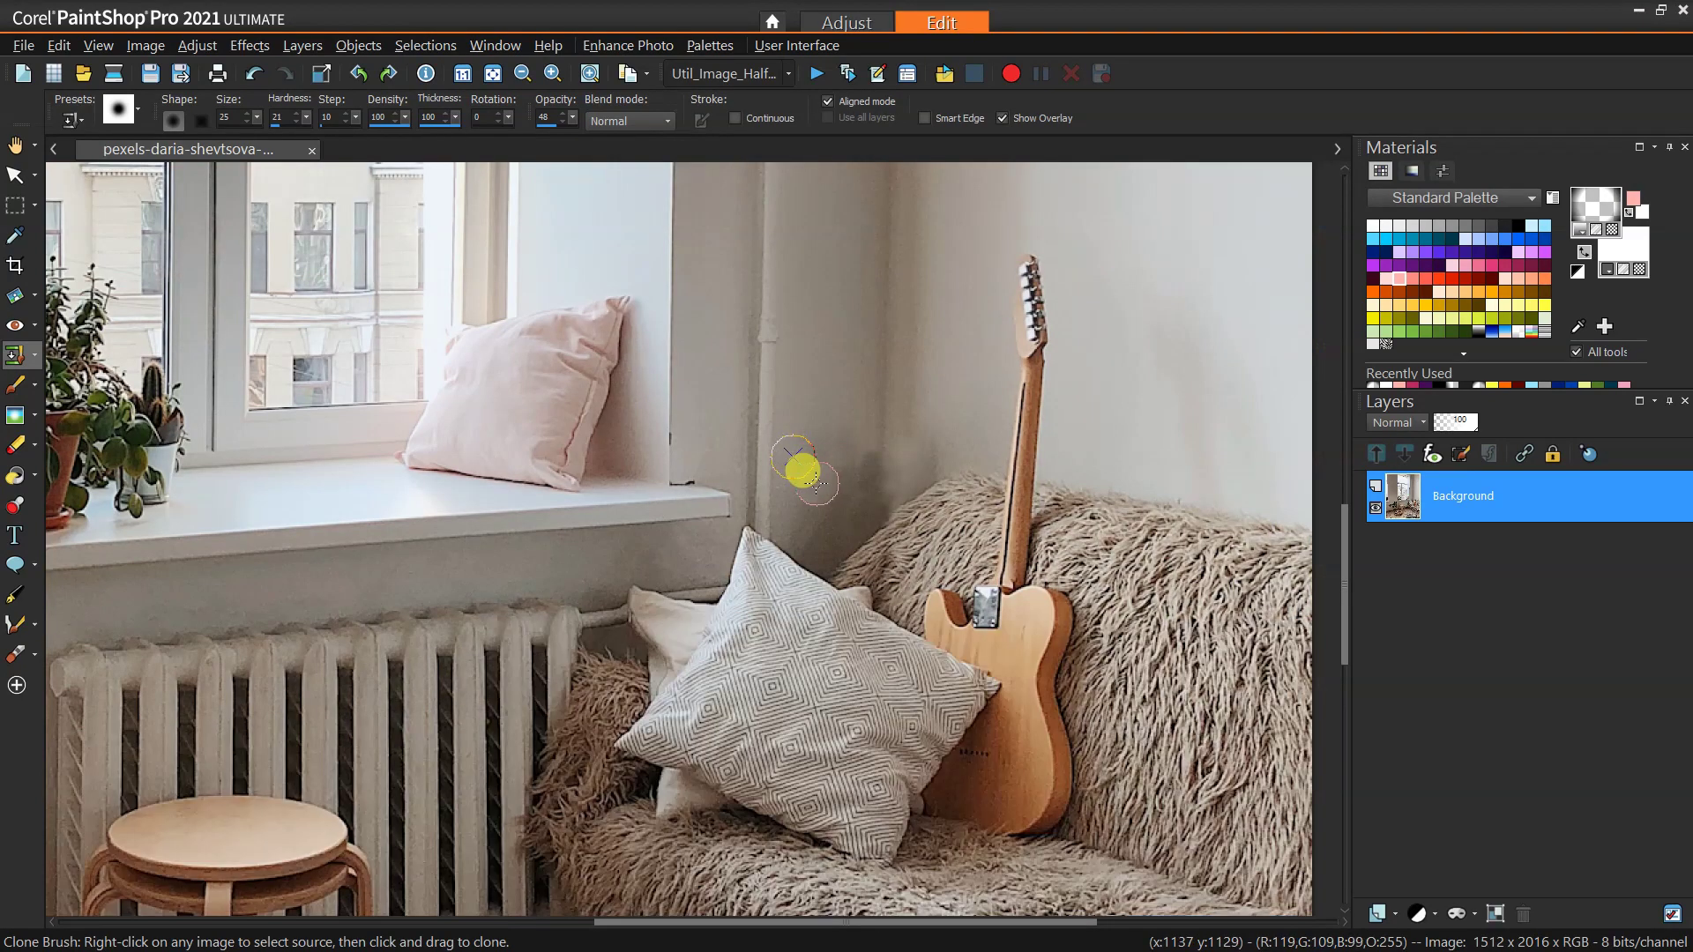
scroll(789, 471, "down", 1)
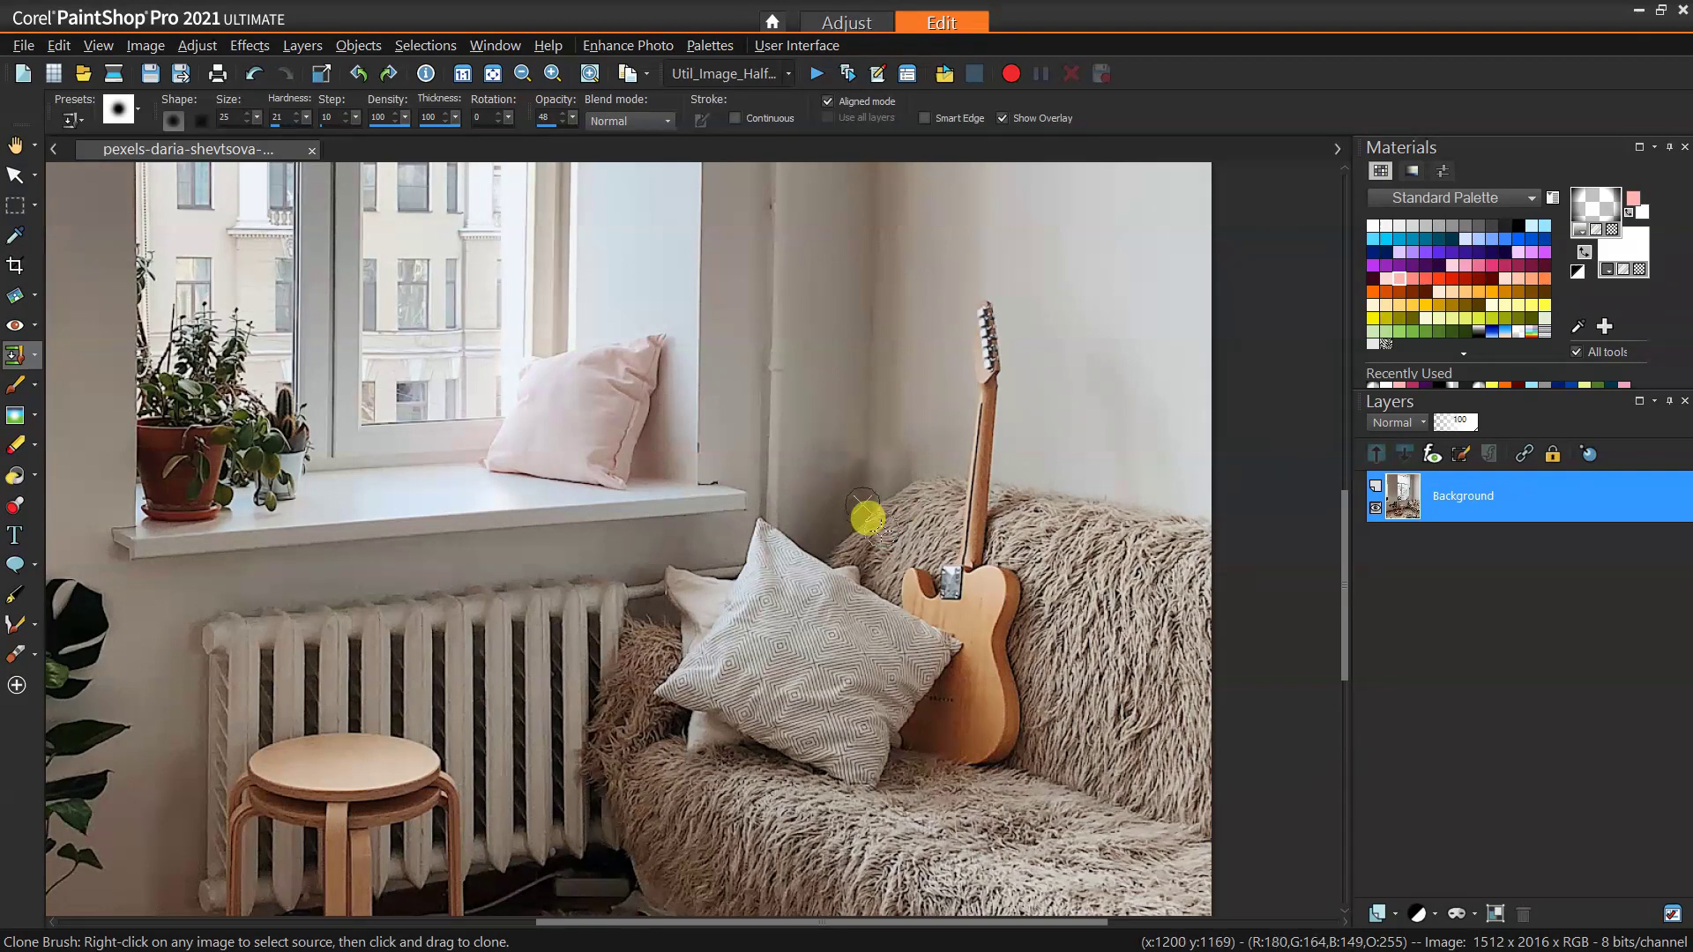
scroll(850, 435, "up", 3)
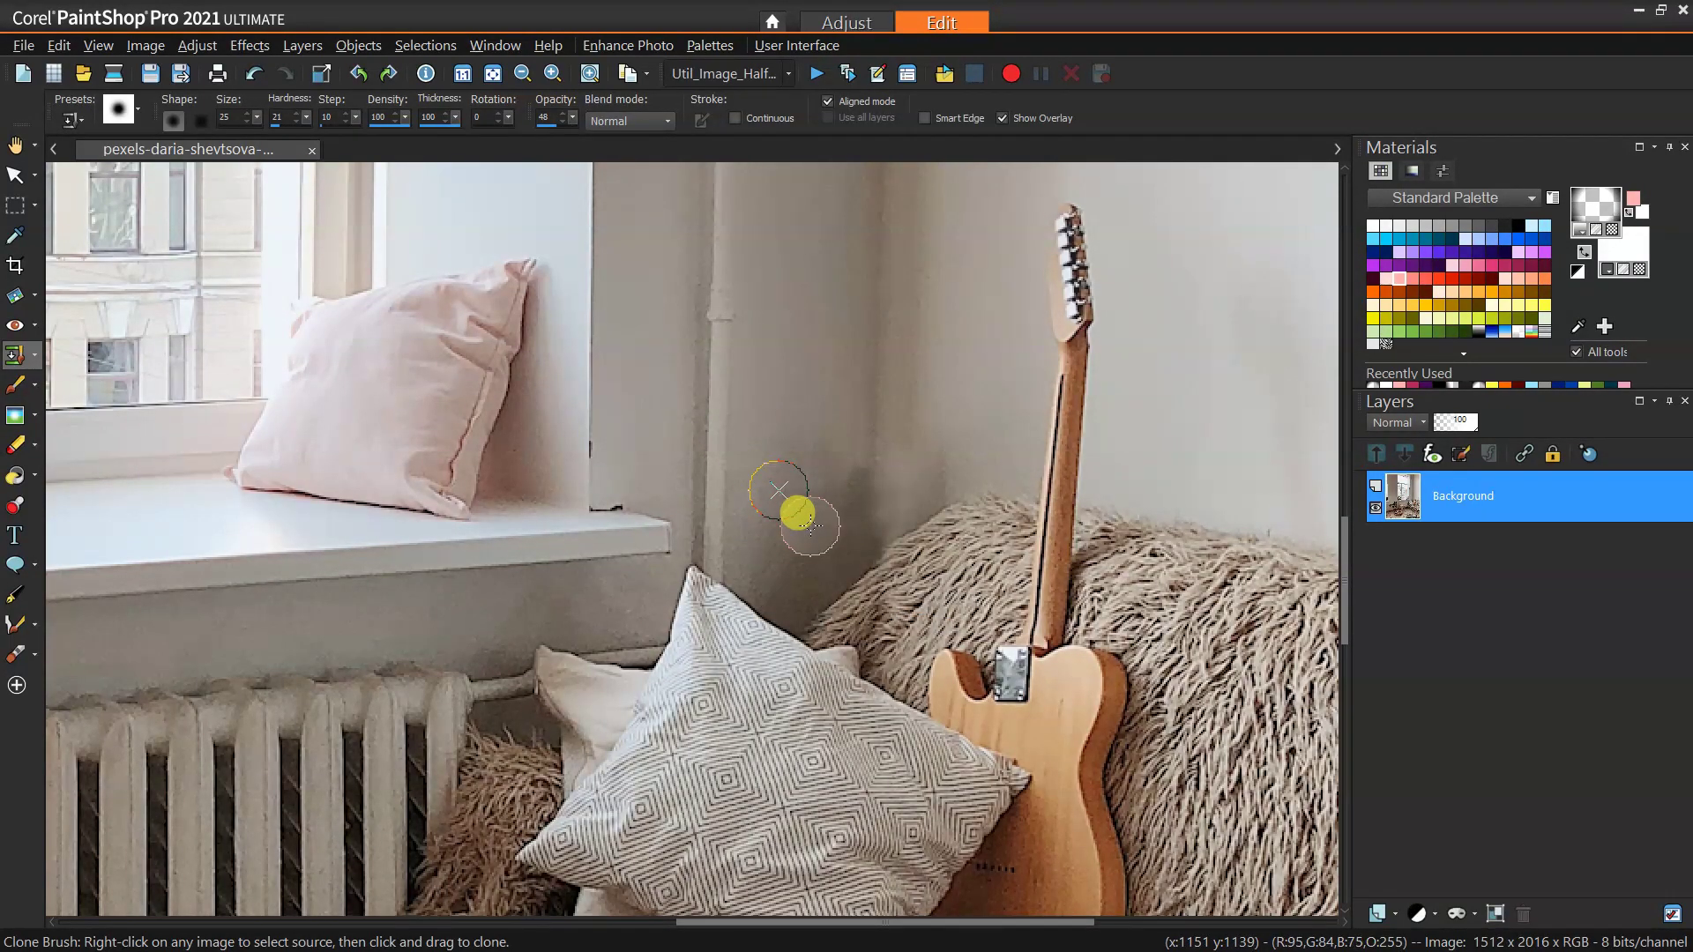
scroll(800, 534, "up", 2)
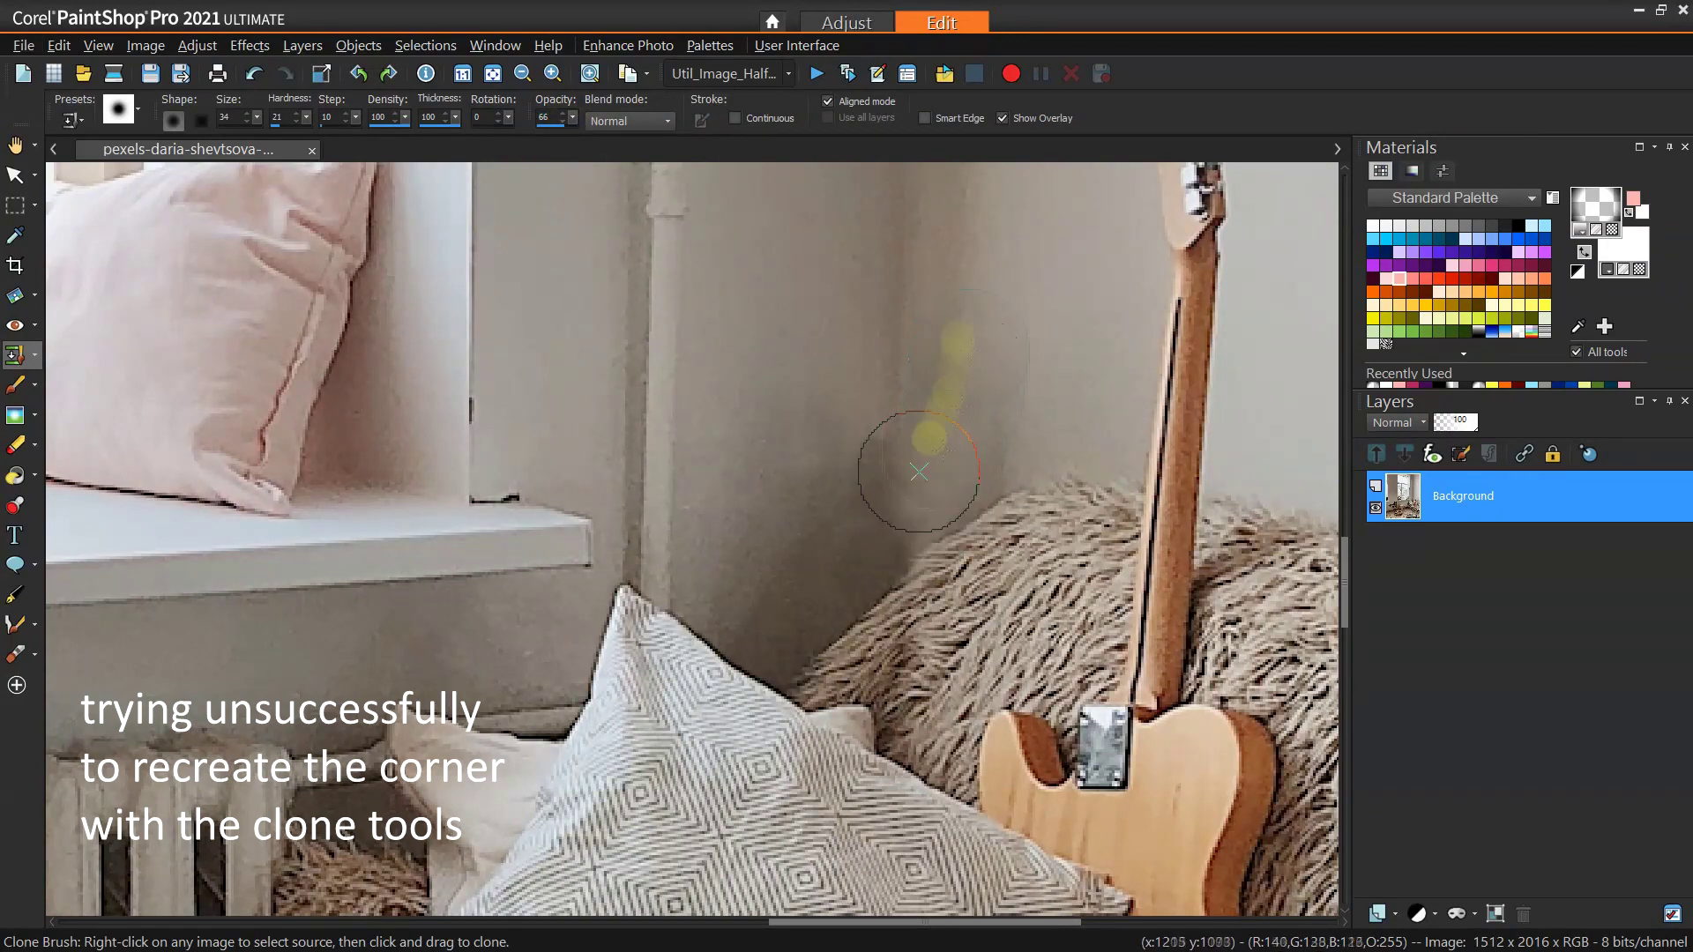
left_click_drag(933, 416, 820, 575)
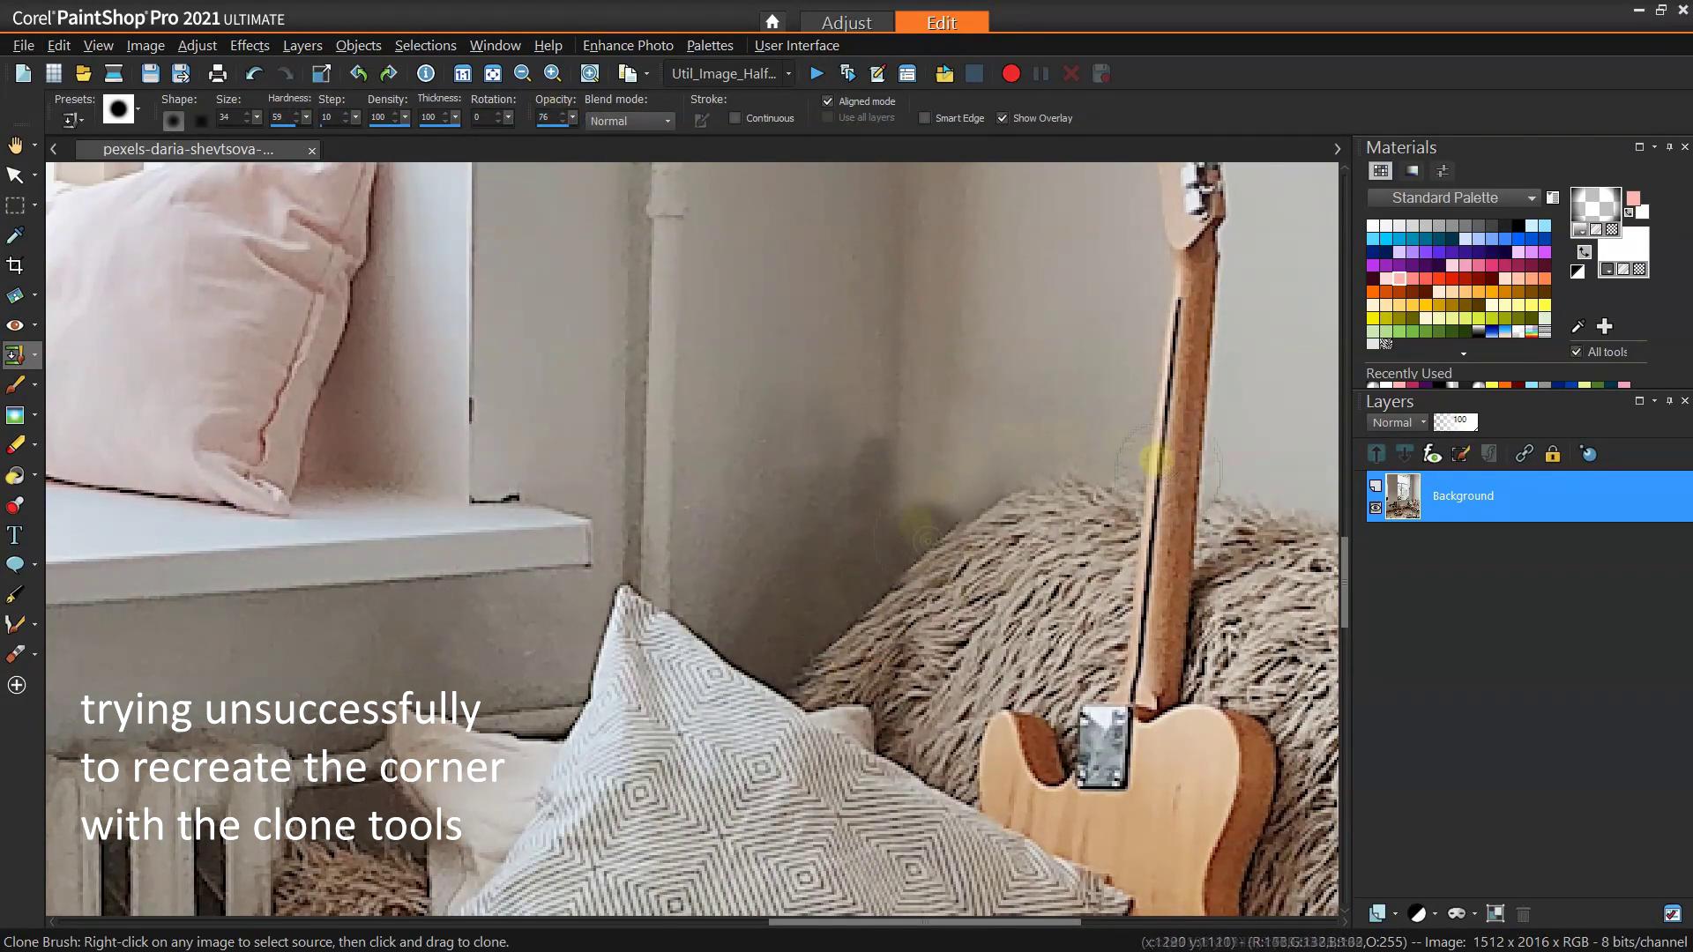
scroll(776, 352, "down", 2)
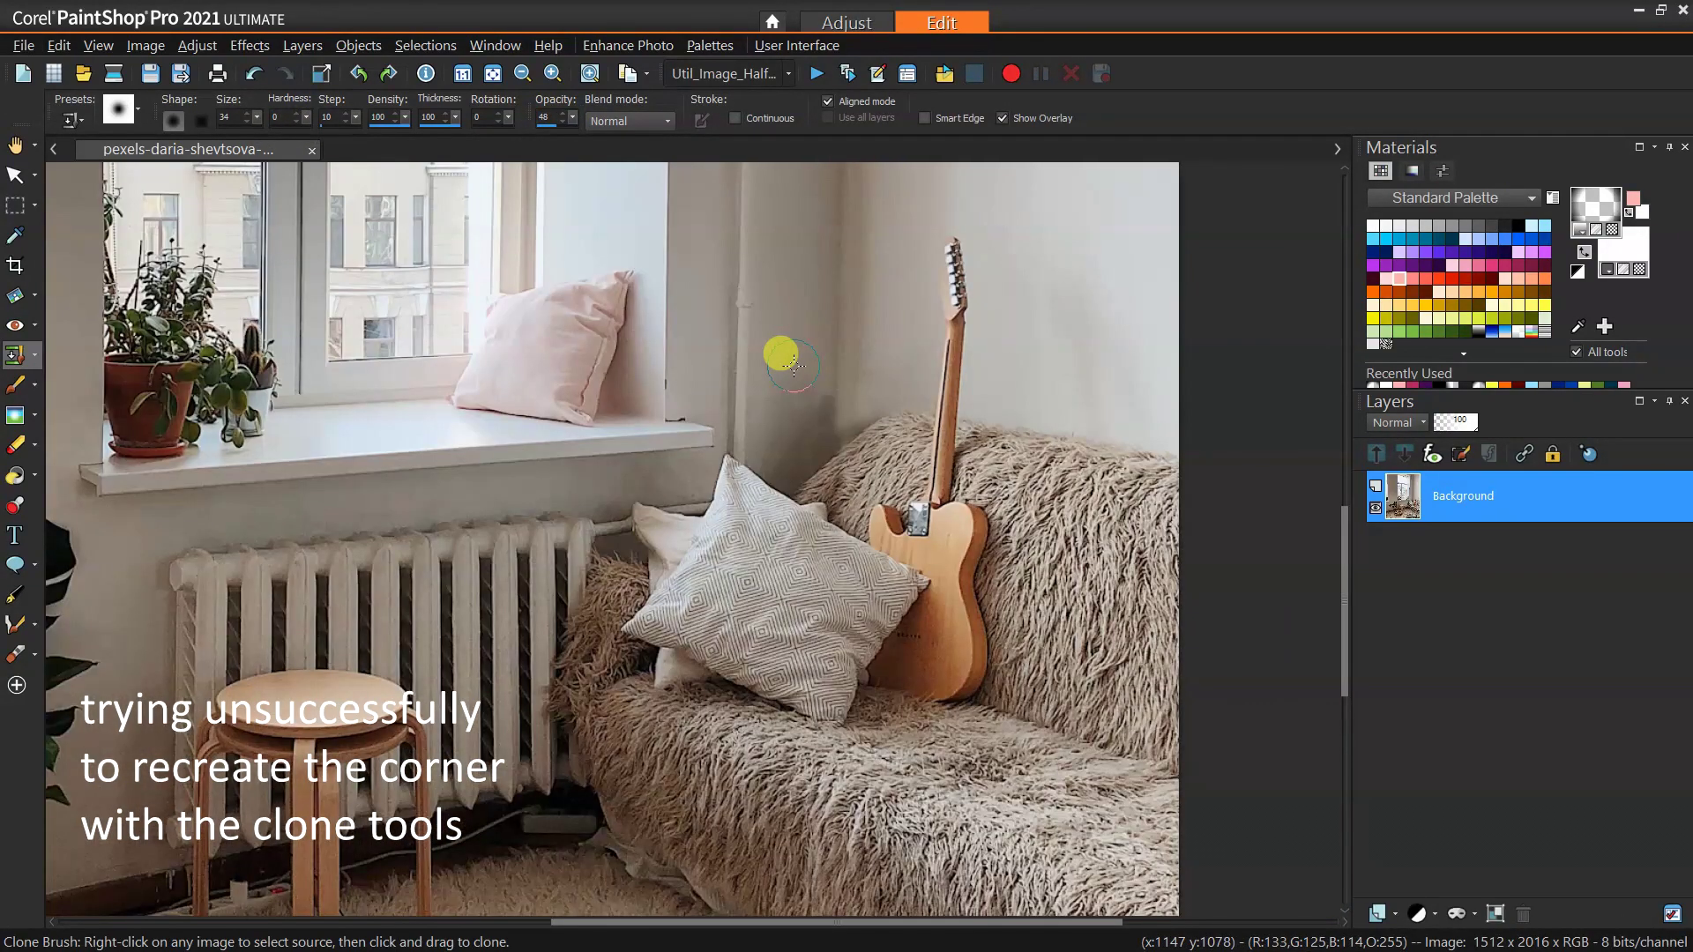
scroll(803, 311, "up", 2)
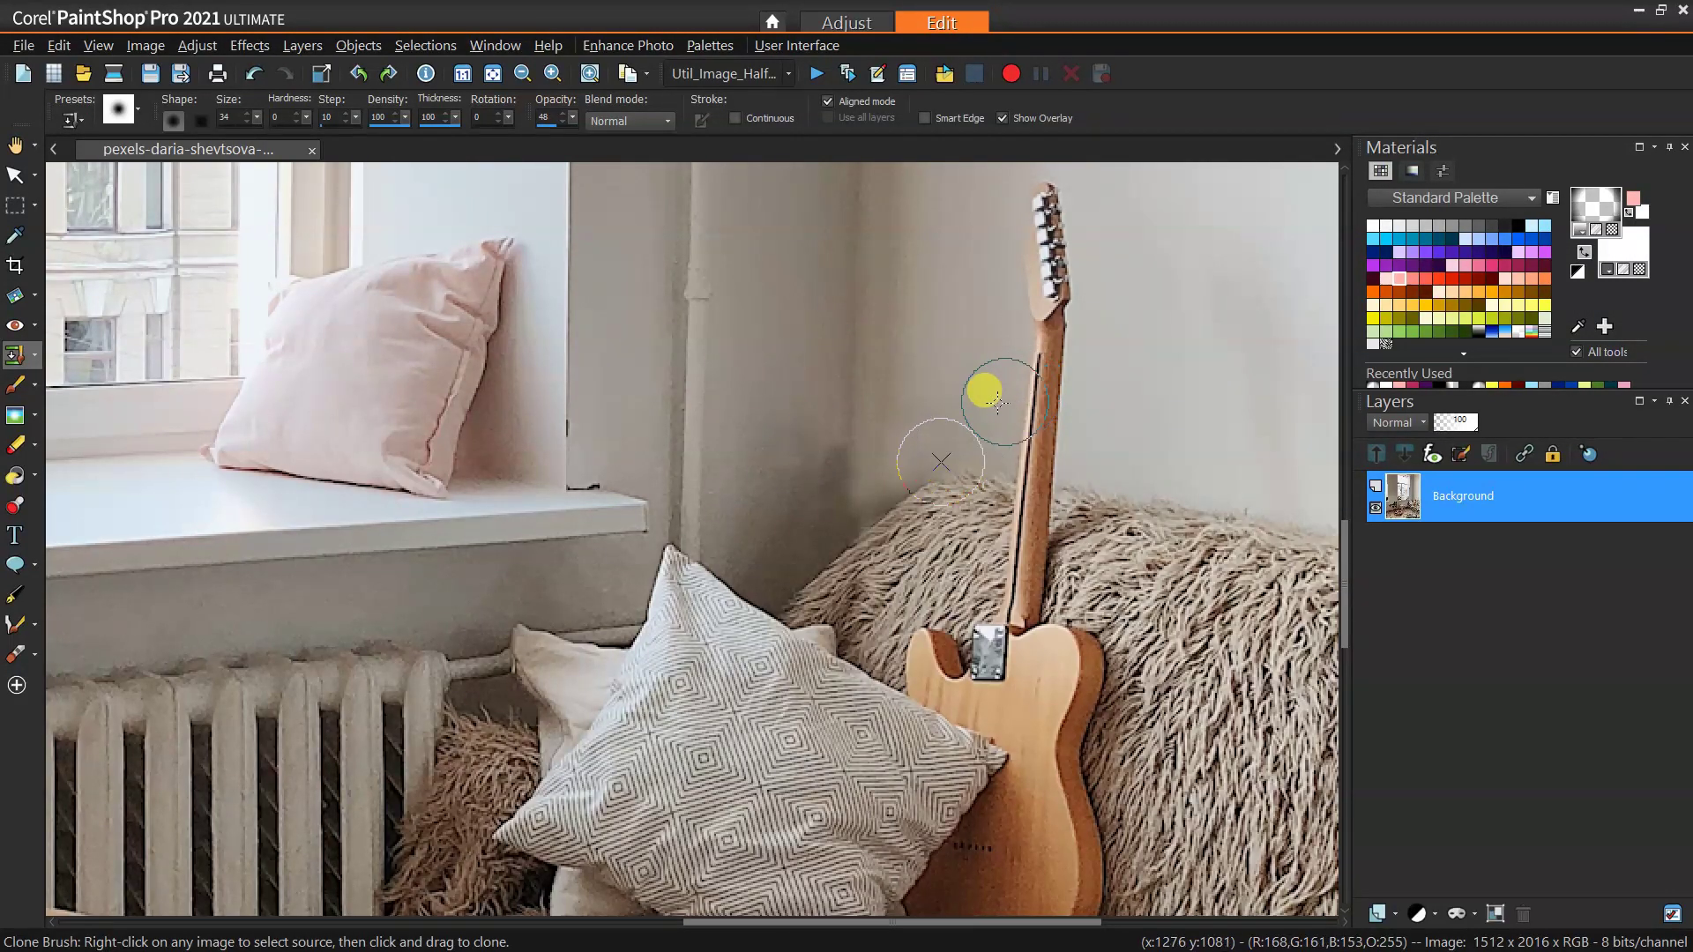
Step: Lift a small patch of plain wall onto its own layer and move it over the corner shadow
left_click(15, 204)
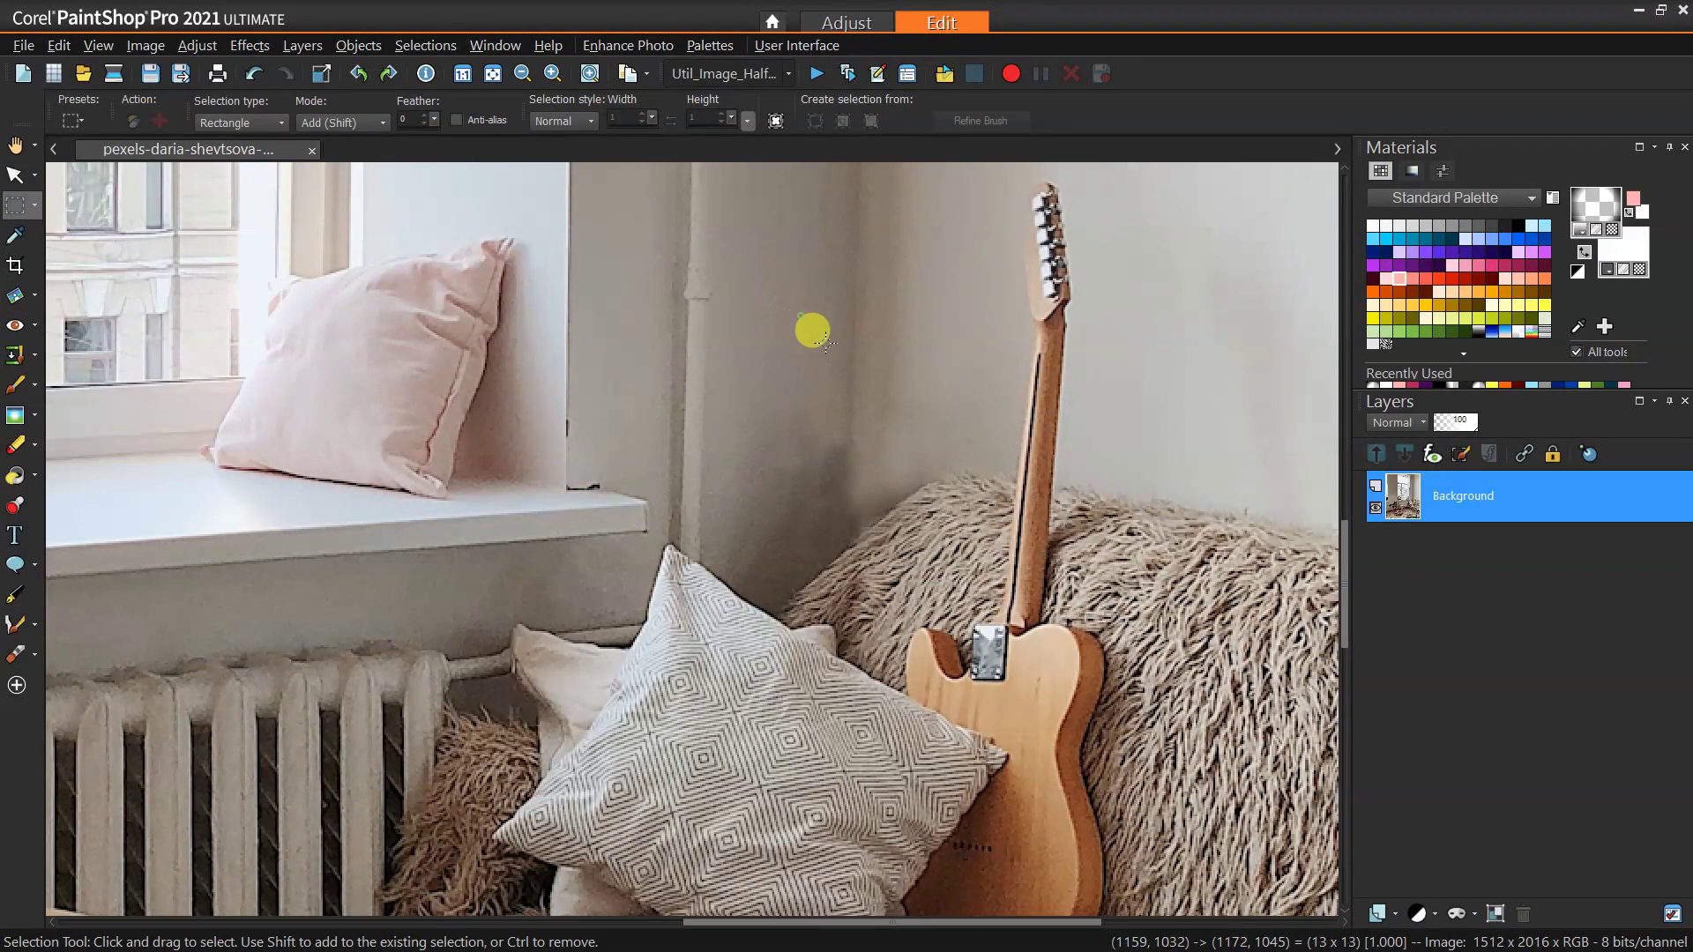
left_click_drag(898, 431, 900, 433)
key("ctrl+l")
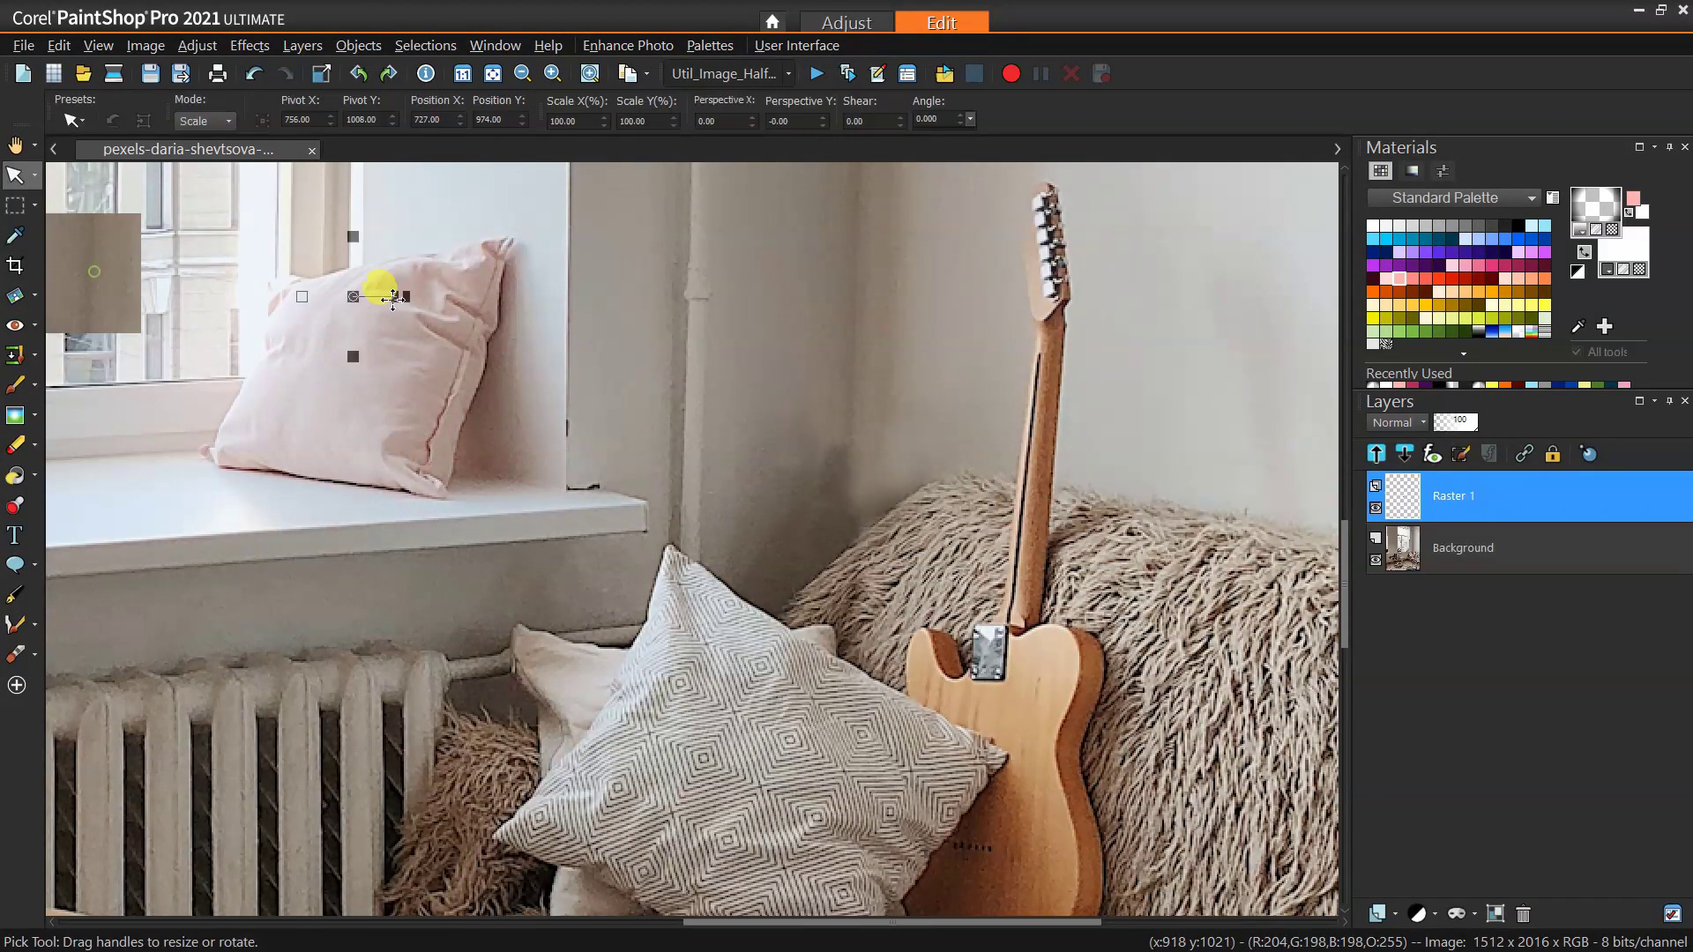
left_click_drag(378, 283, 847, 440)
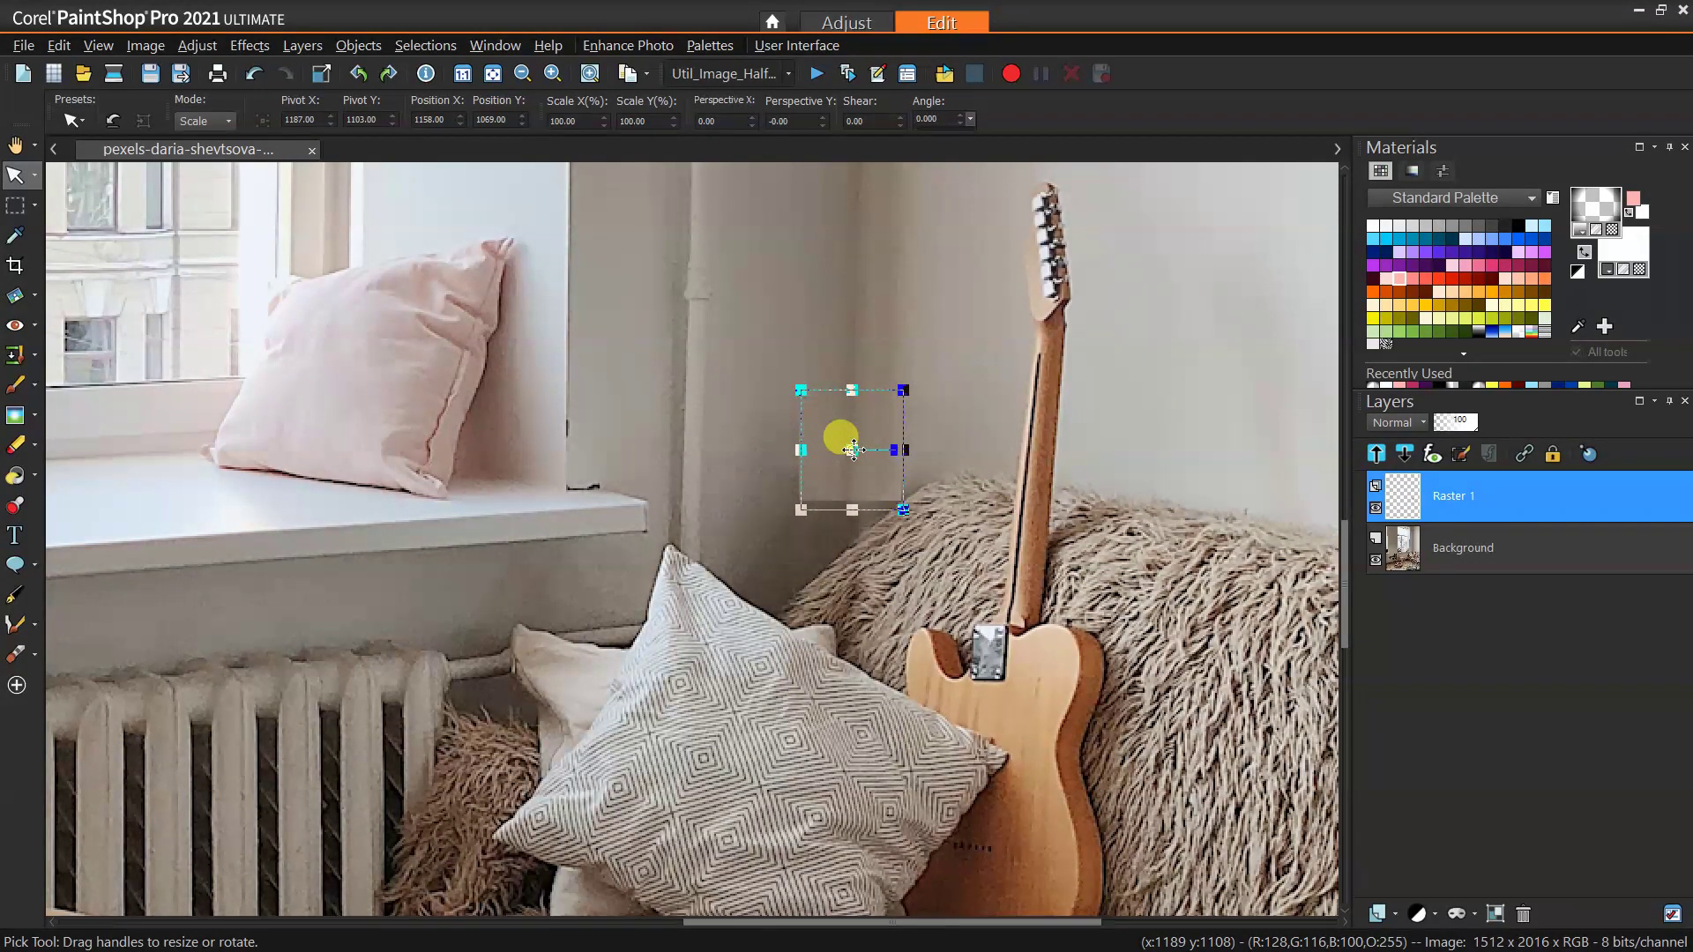
Step: Erase the excess edges of the Raster 1 patch with a smaller eraser, then bring up its layer actions
scroll(878, 491, "up", 1)
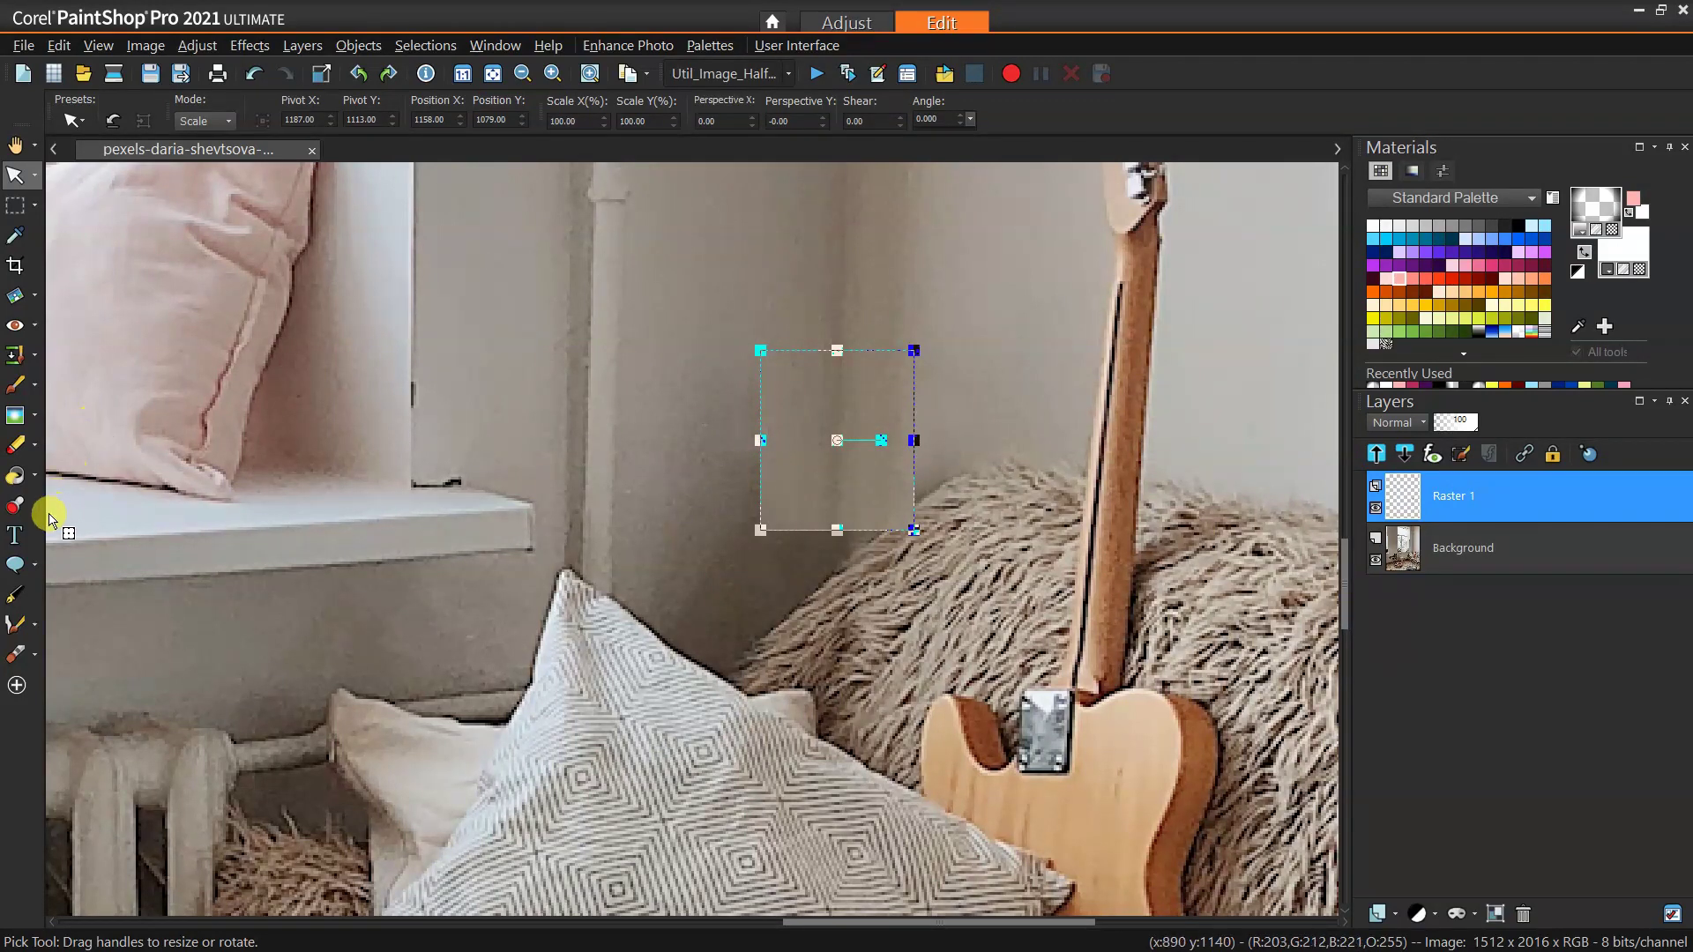
left_click(15, 445)
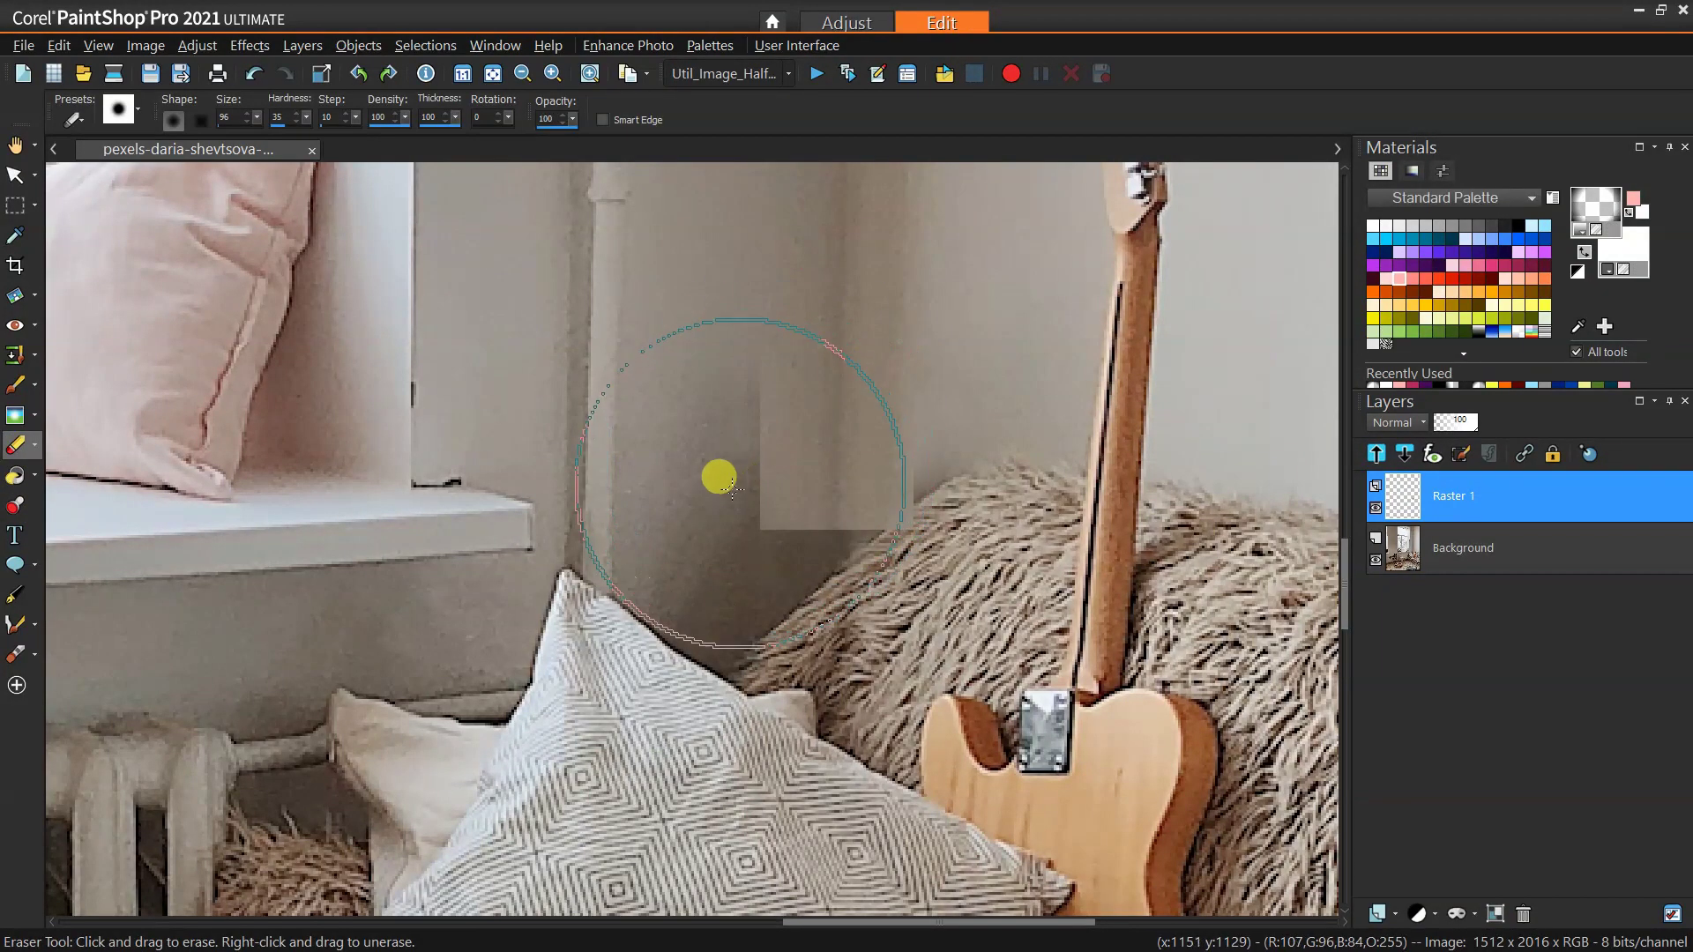
mouse_move(718, 477)
left_mouse_down()
mouse_move(706, 535)
mouse_move(756, 592)
mouse_move(771, 577)
mouse_move(751, 586)
mouse_move(685, 355)
mouse_move(708, 398)
mouse_move(978, 468)
mouse_move(953, 536)
mouse_move(849, 571)
mouse_move(883, 575)
mouse_move(930, 521)
mouse_move(847, 638)
mouse_move(805, 643)
left_mouse_up()
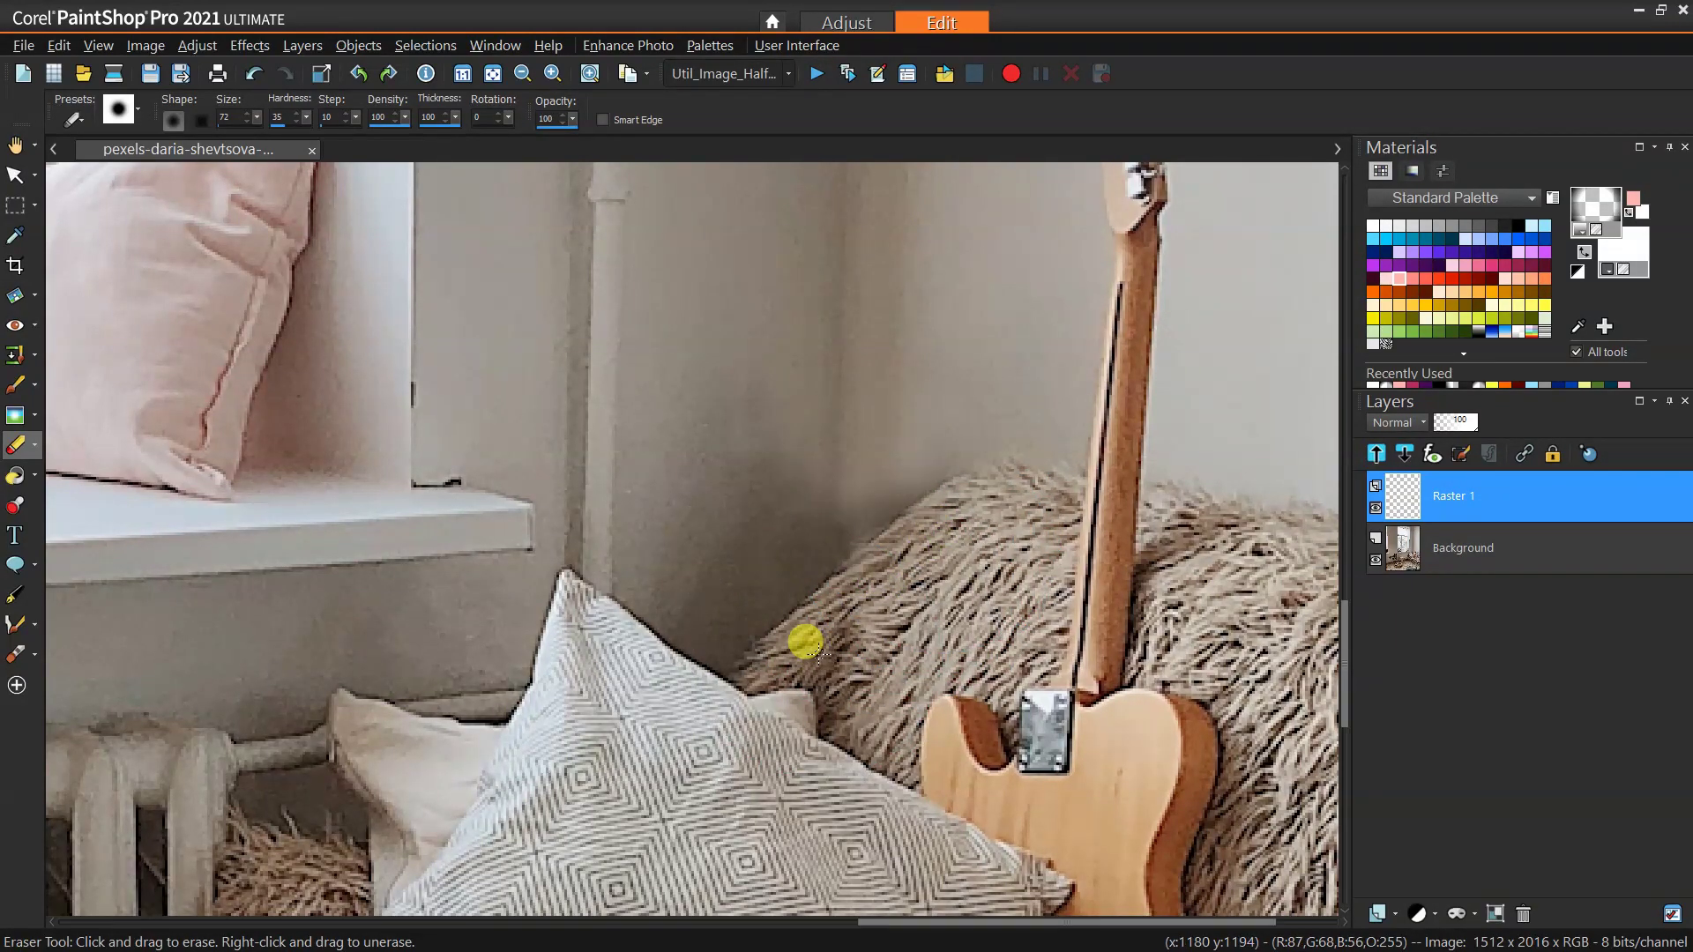
scroll(801, 646, "down", 3)
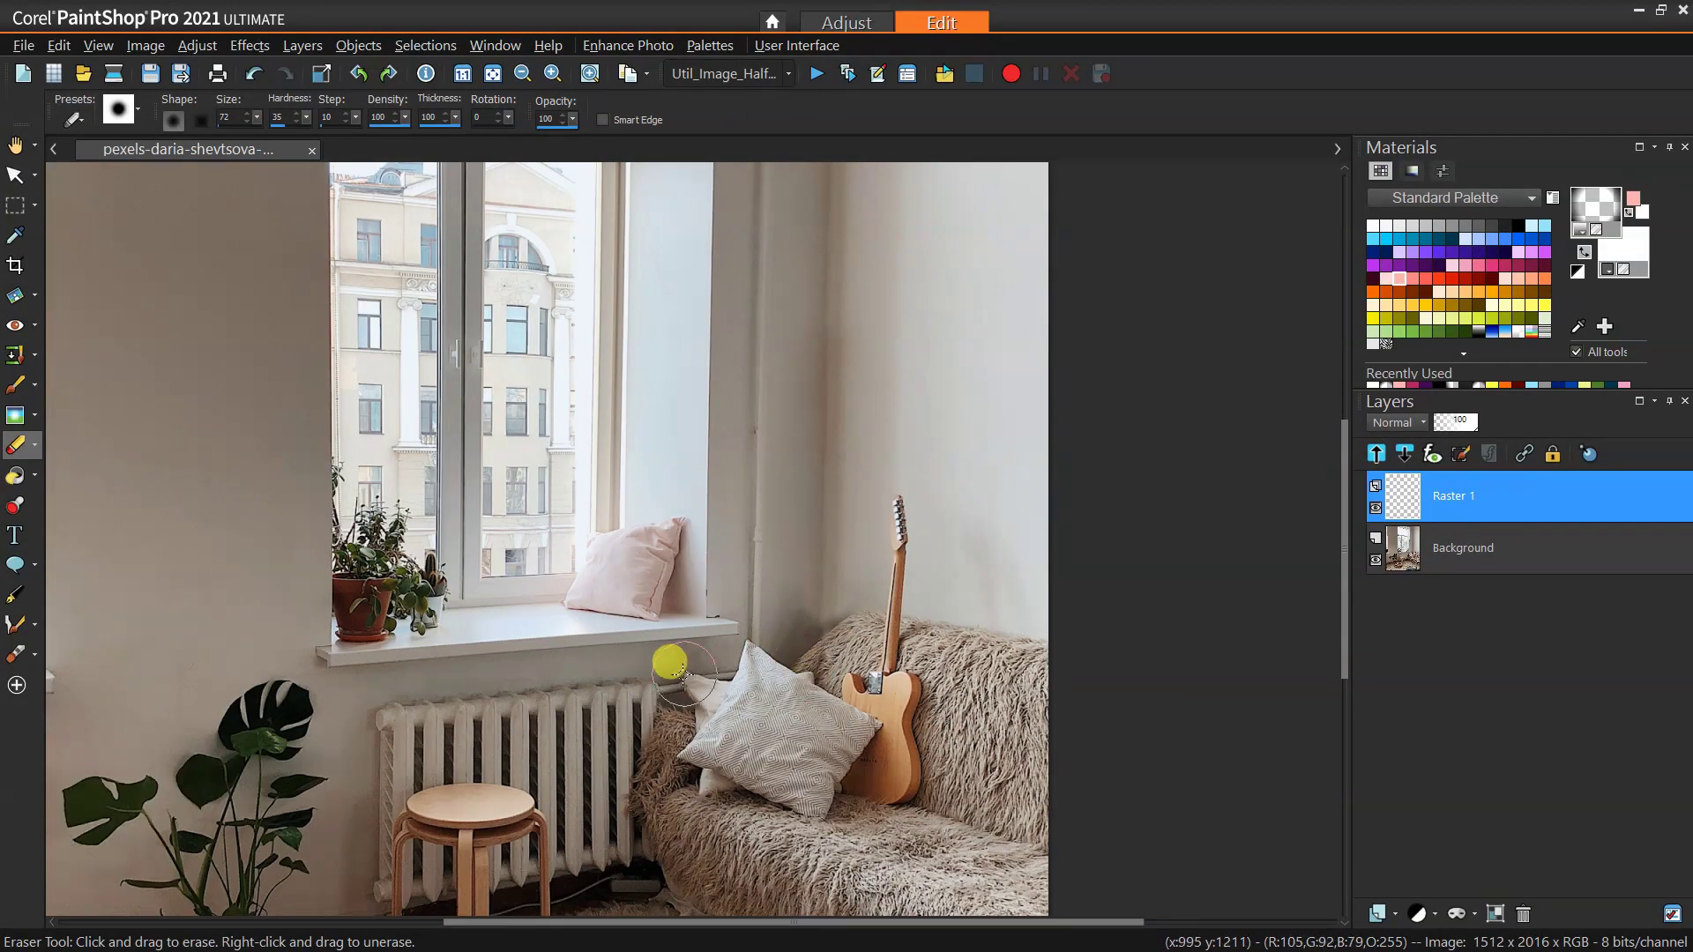
scroll(670, 663, "down", 1)
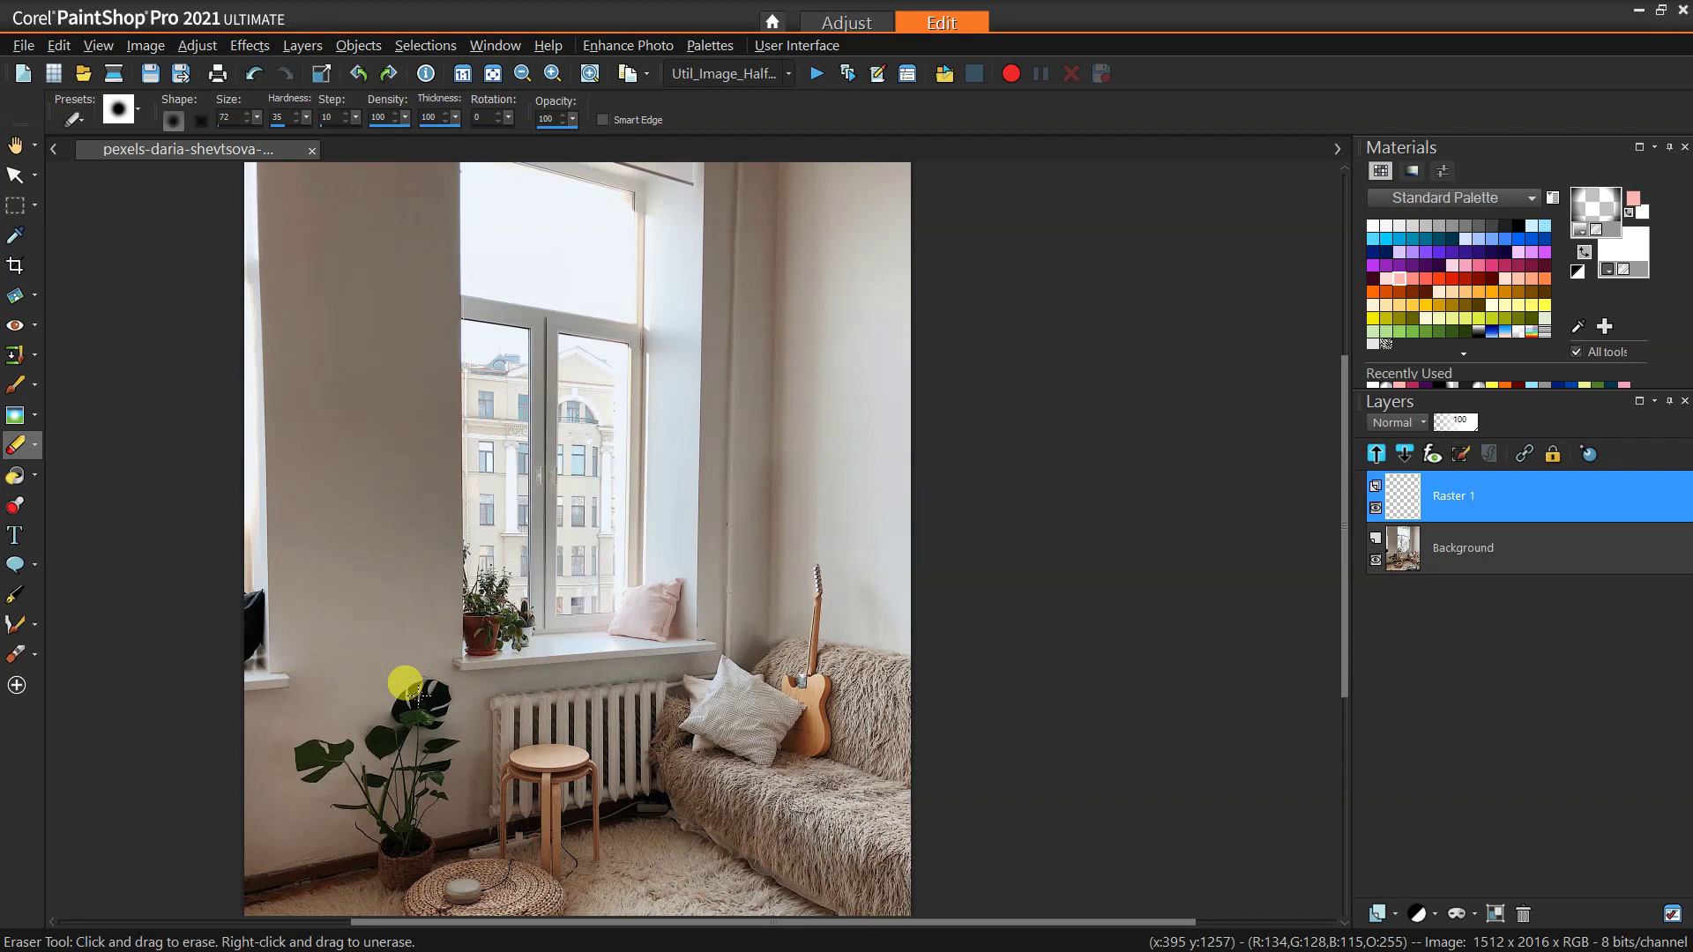
scroll(418, 696, "down", 1)
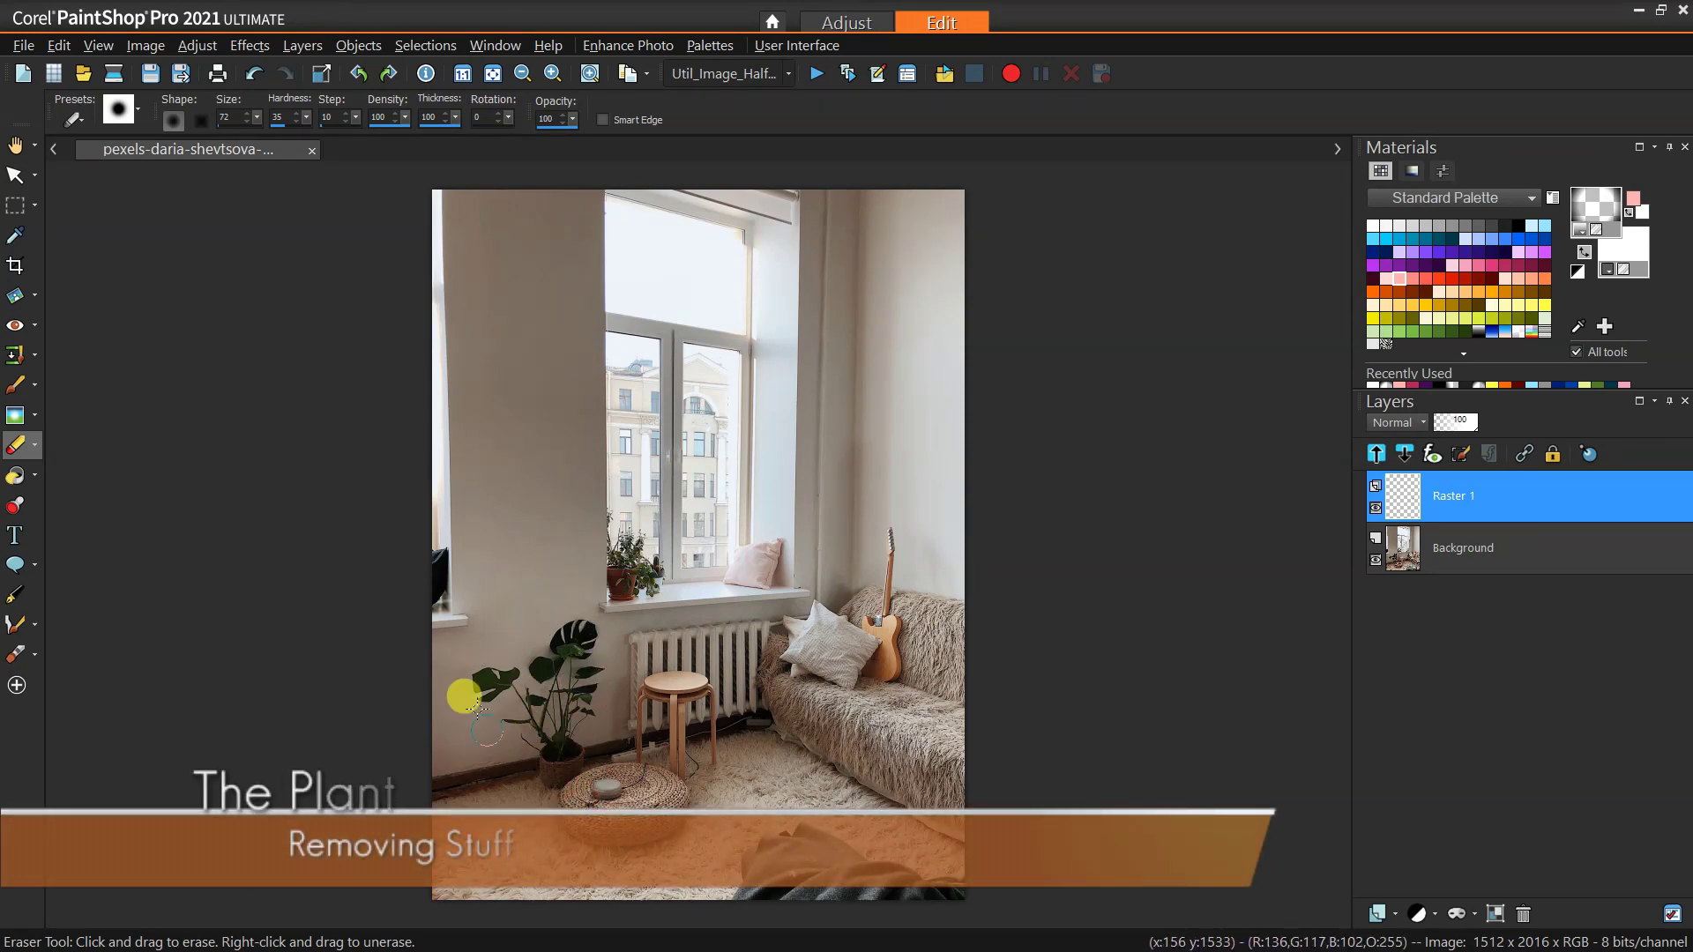
right_click(1429, 498)
Step: Merge the Raster 1 patch down into the Background layer and zoom in on the photo
mouse_move(1398, 747)
left_click(1263, 754)
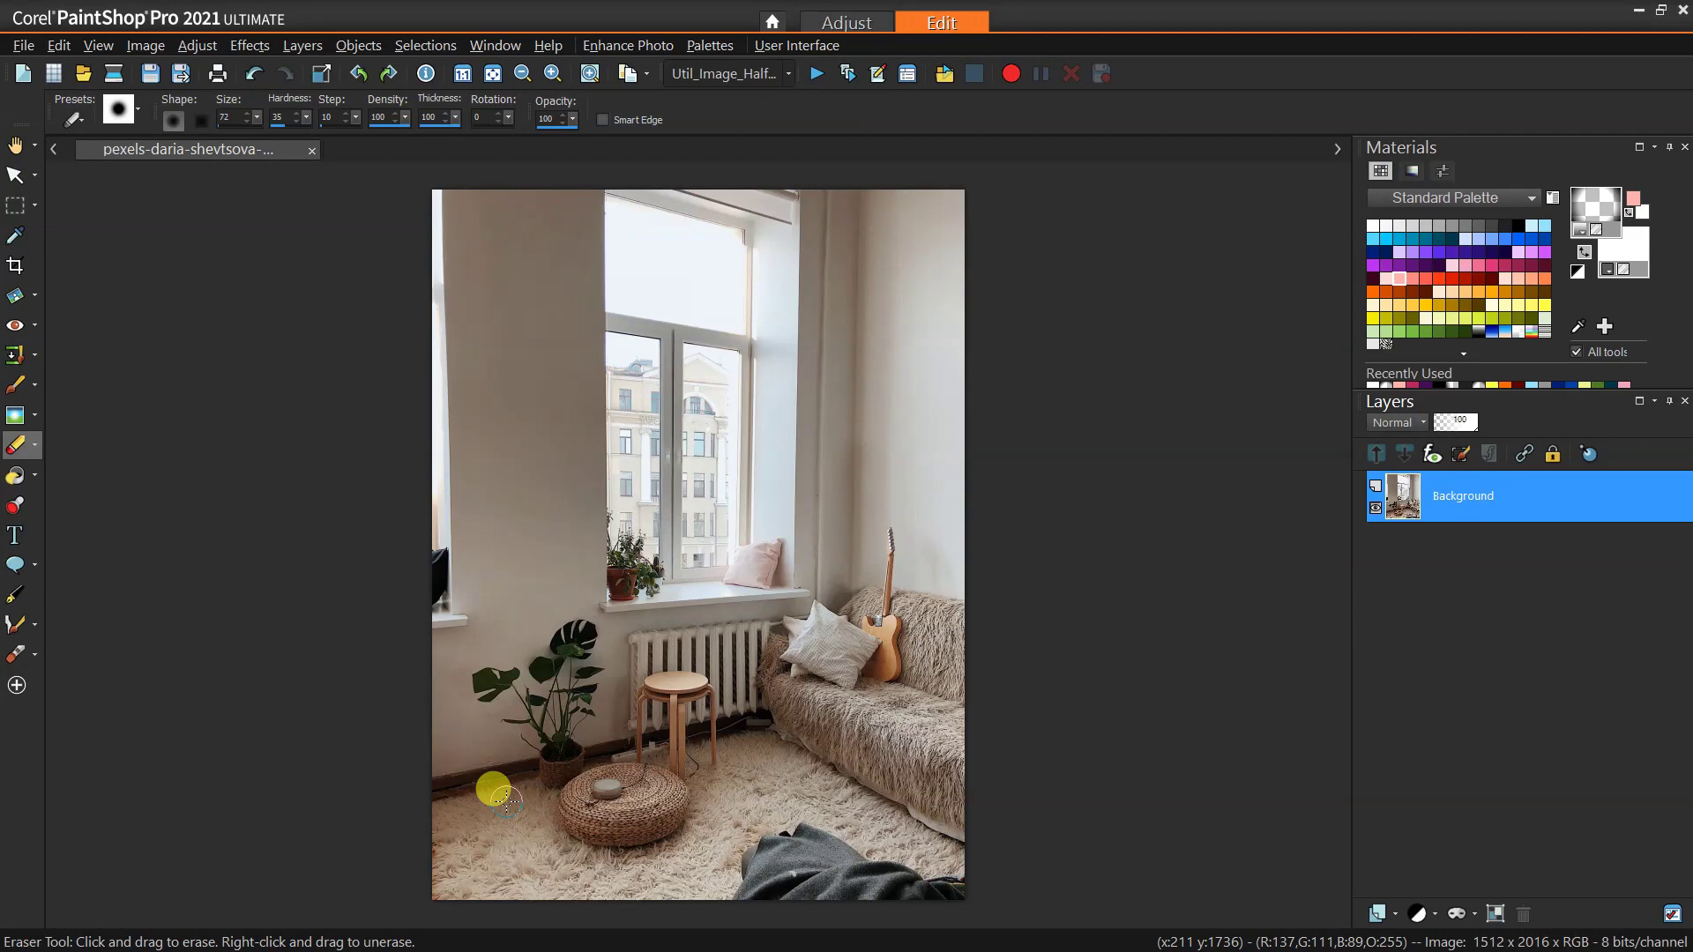
scroll(493, 789, "up", 3)
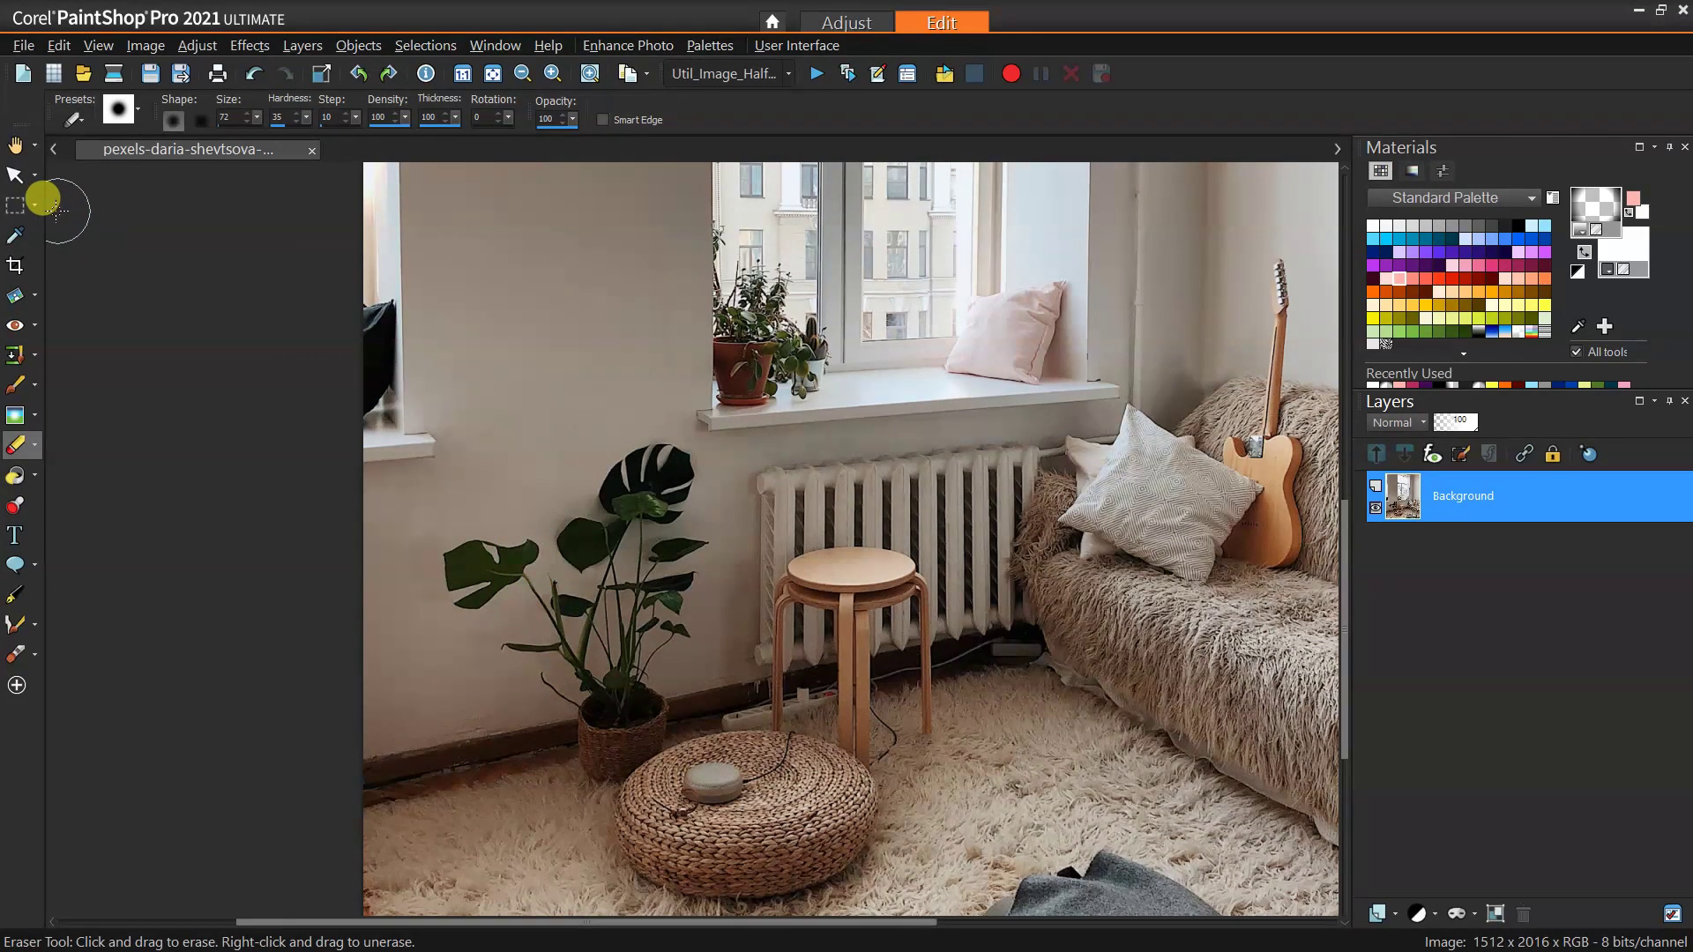
left_click(38, 357)
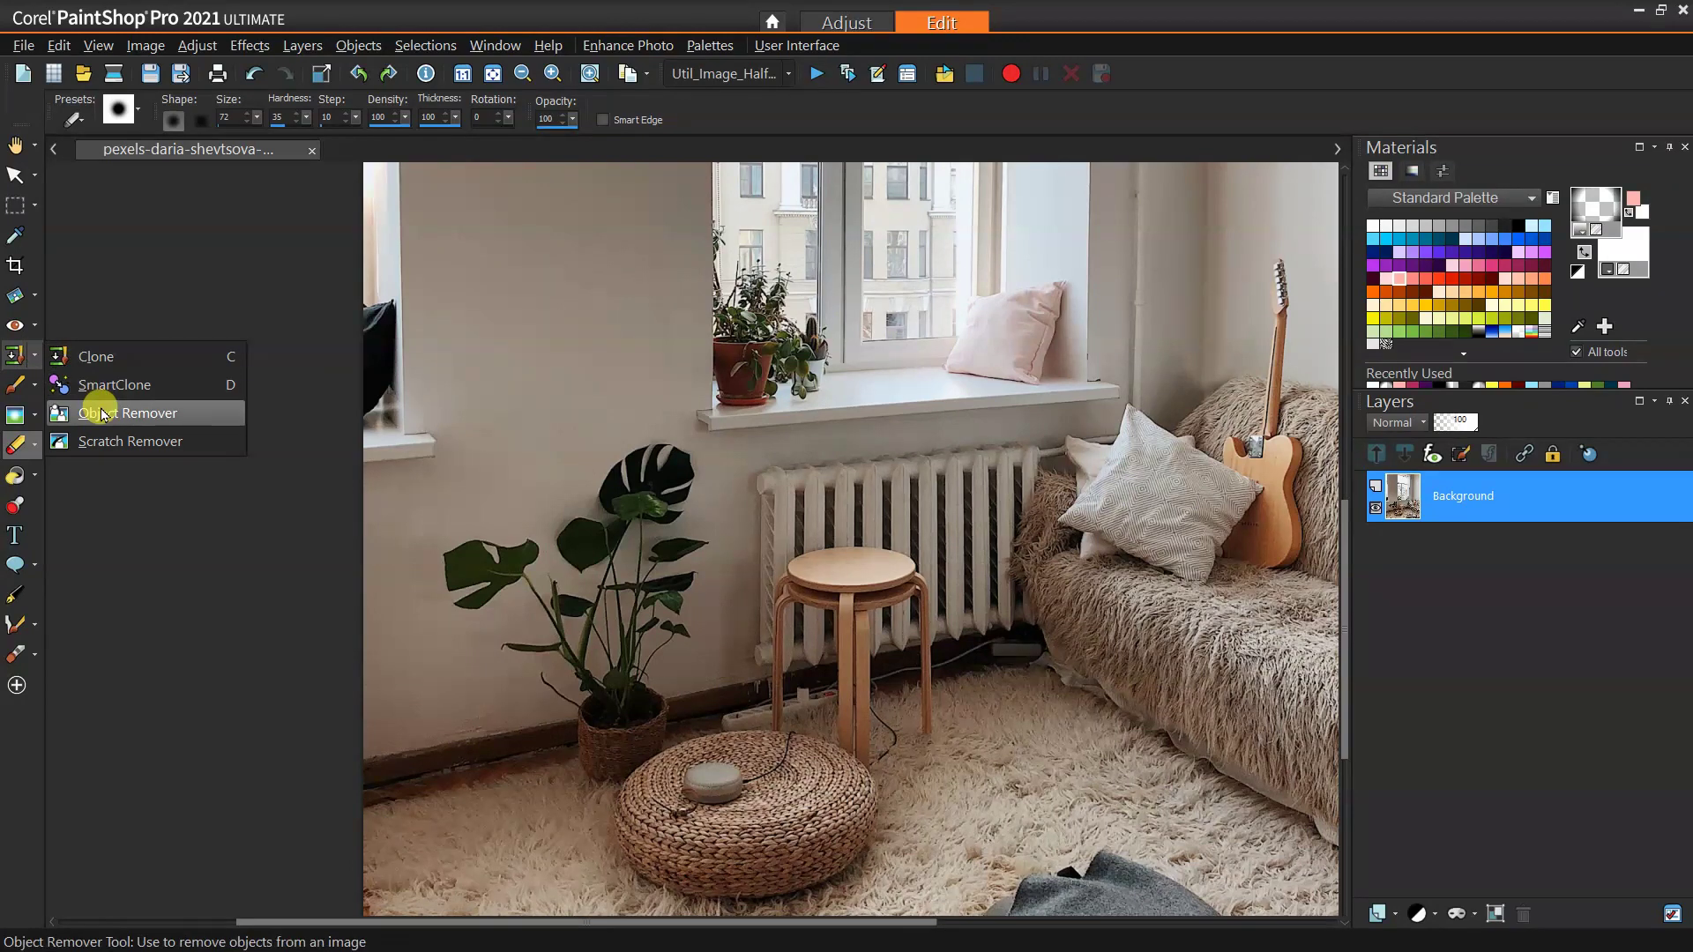
Step: Set the Object Remover source area on a narrow strip of plain wall beside the plant
left_click(79, 407)
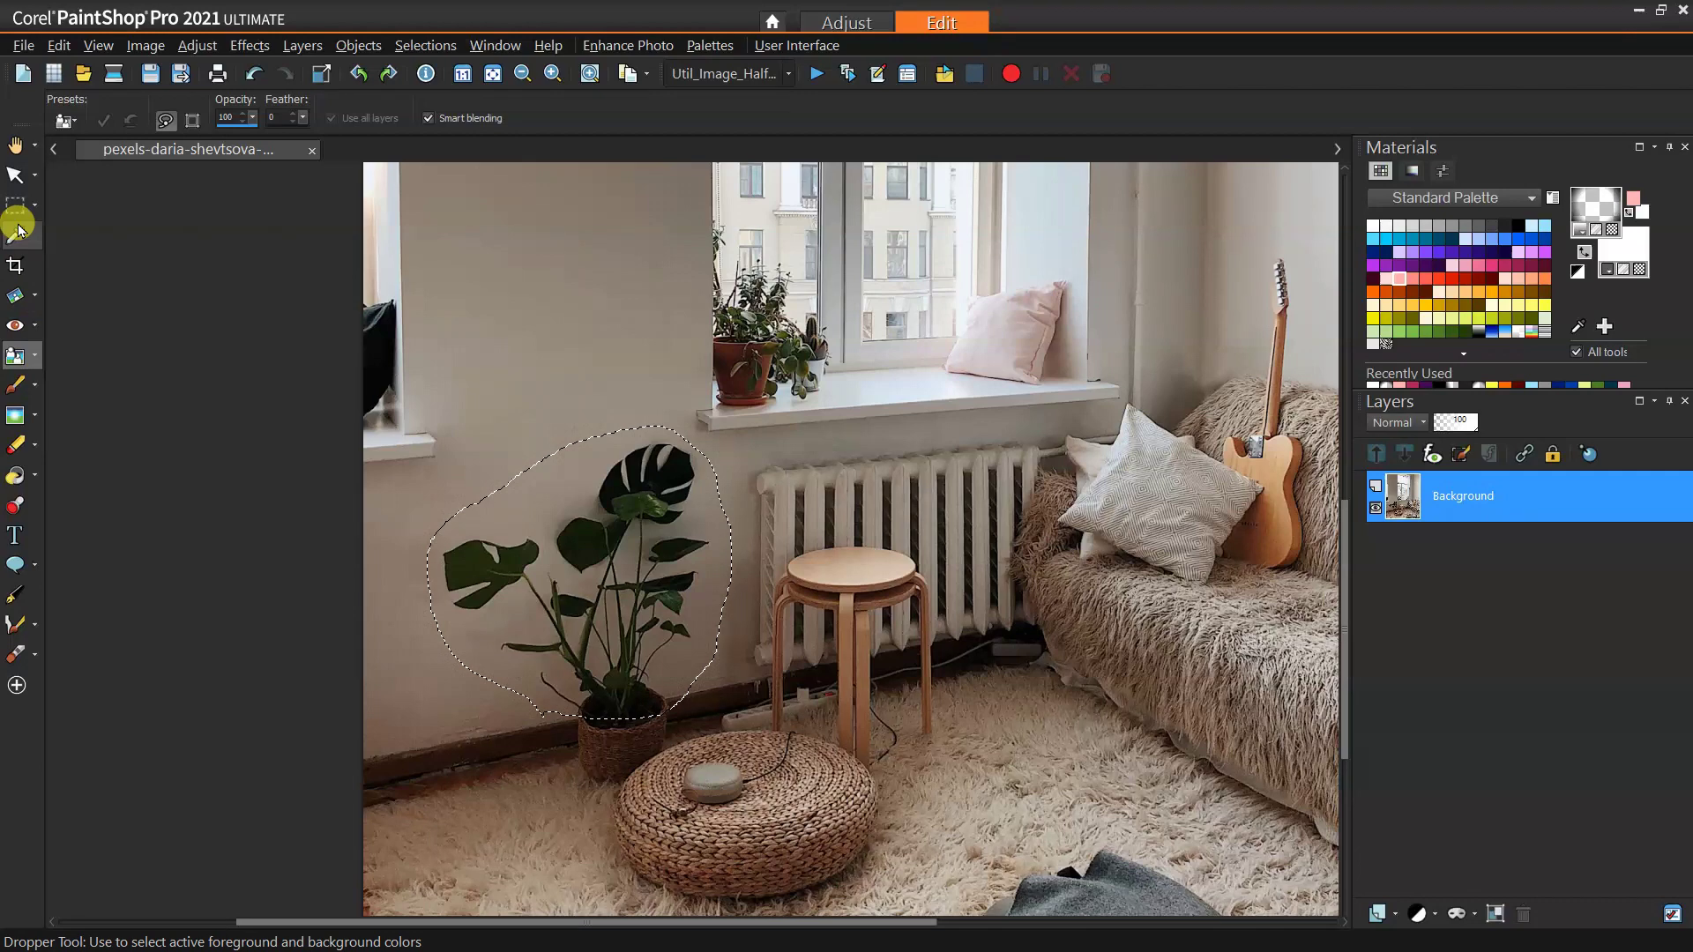
left_click(192, 120)
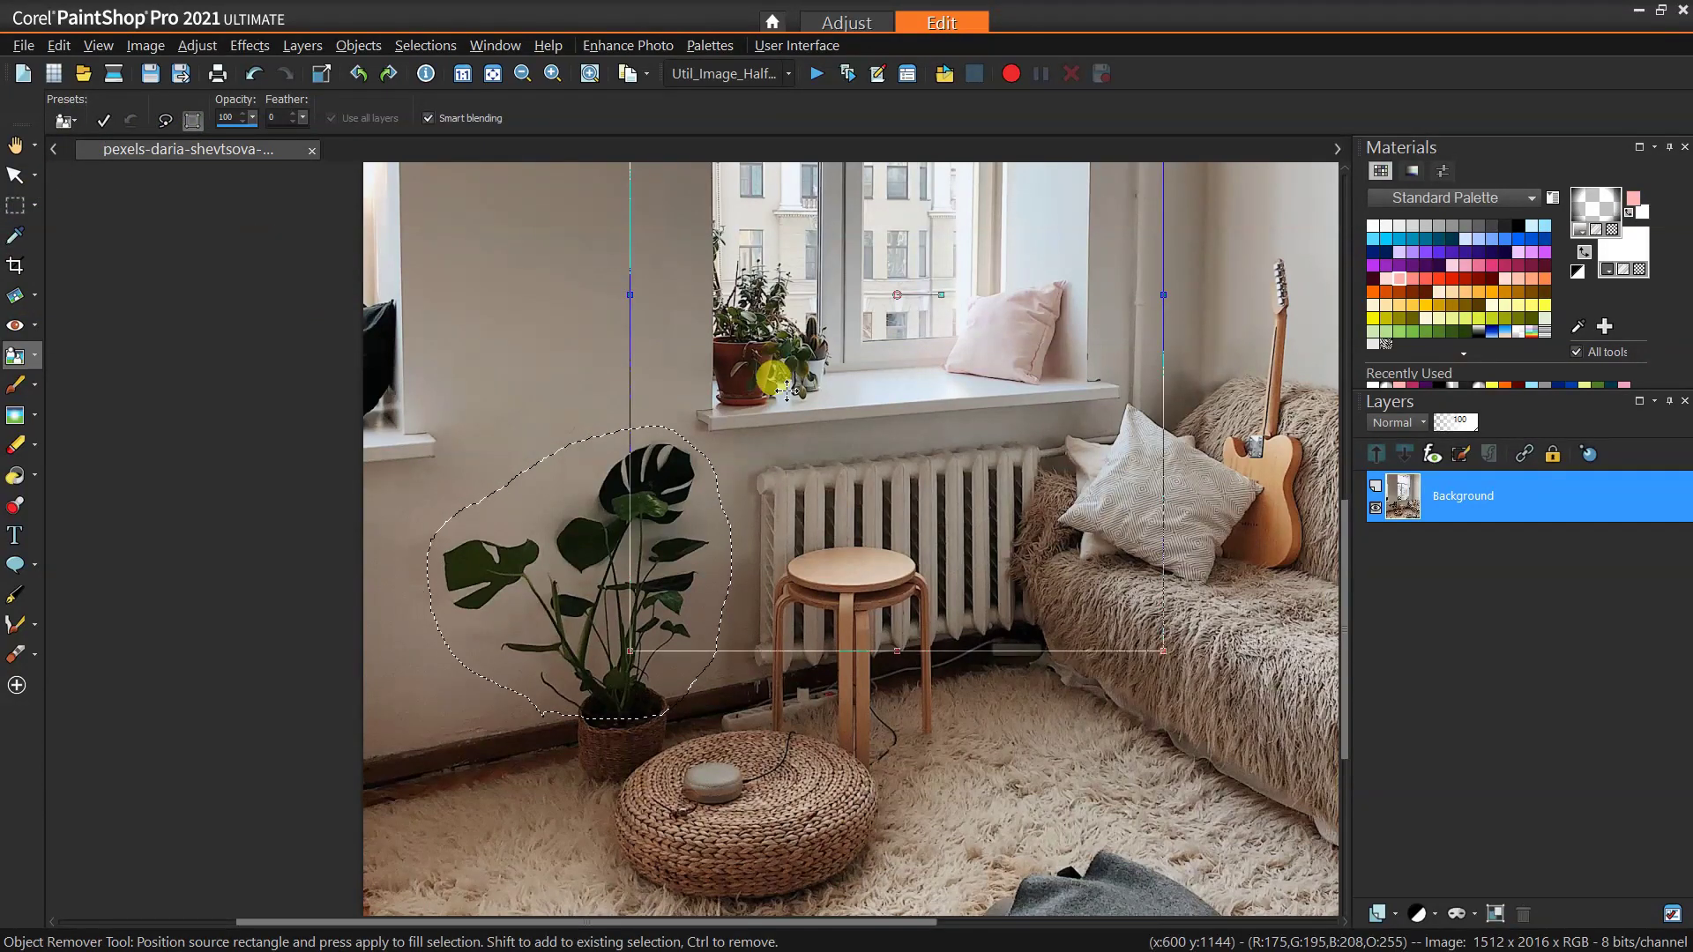
scroll(786, 390, "down", 1)
left_click_drag(864, 315, 670, 392)
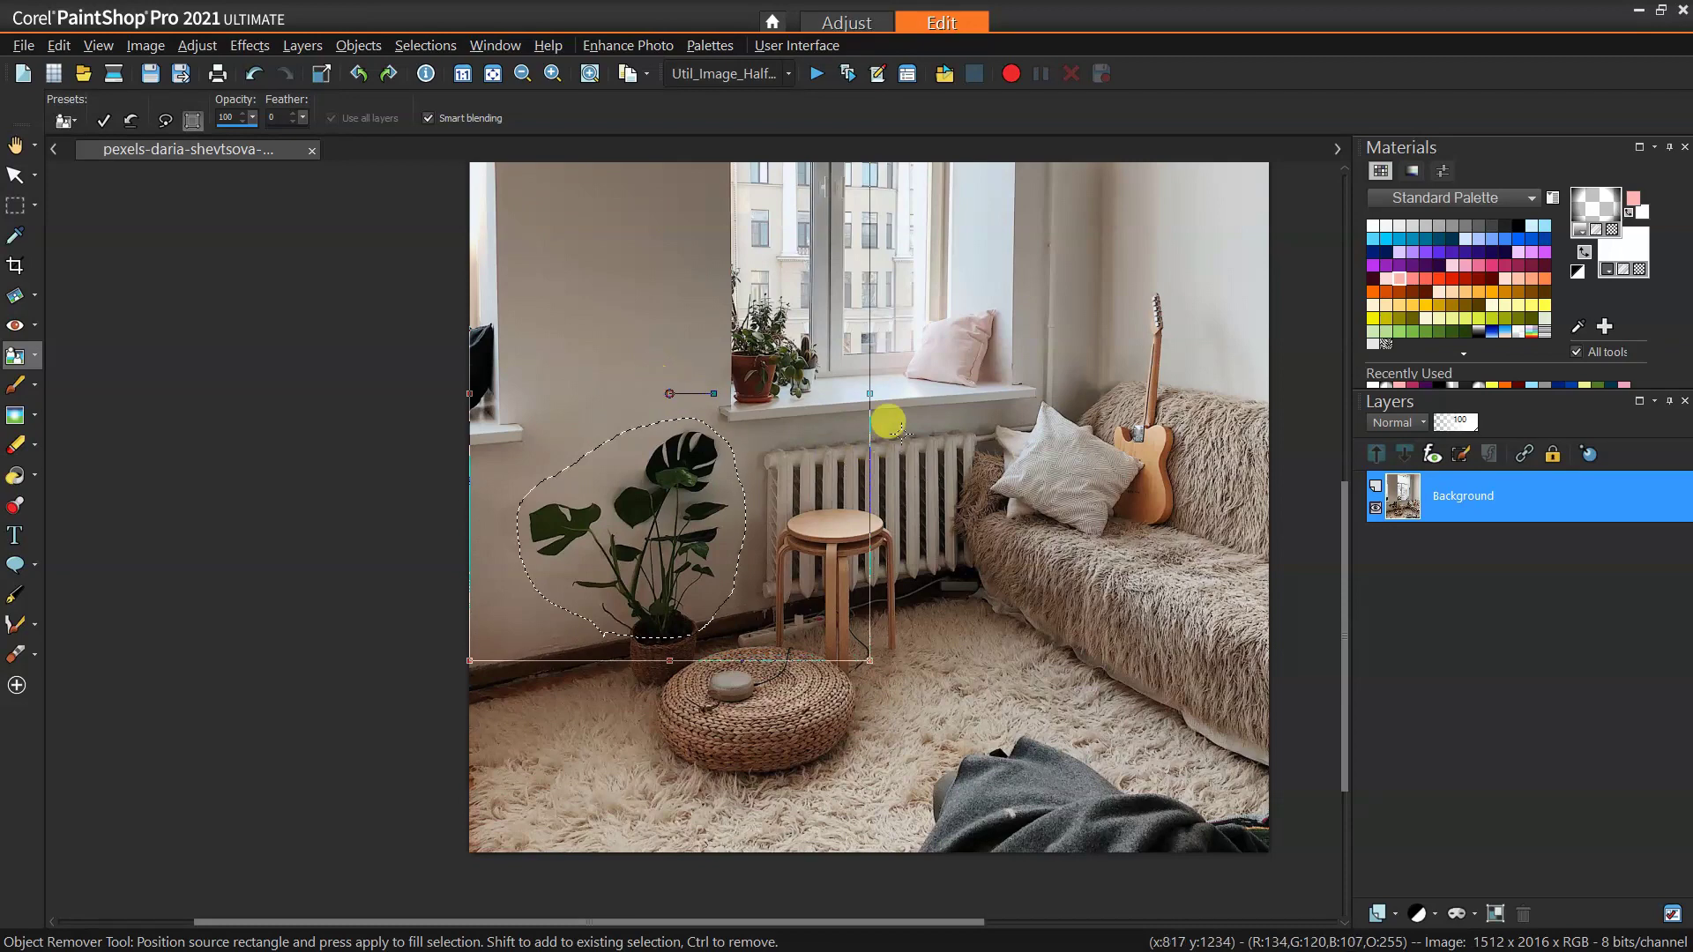
left_click_drag(869, 394, 524, 394)
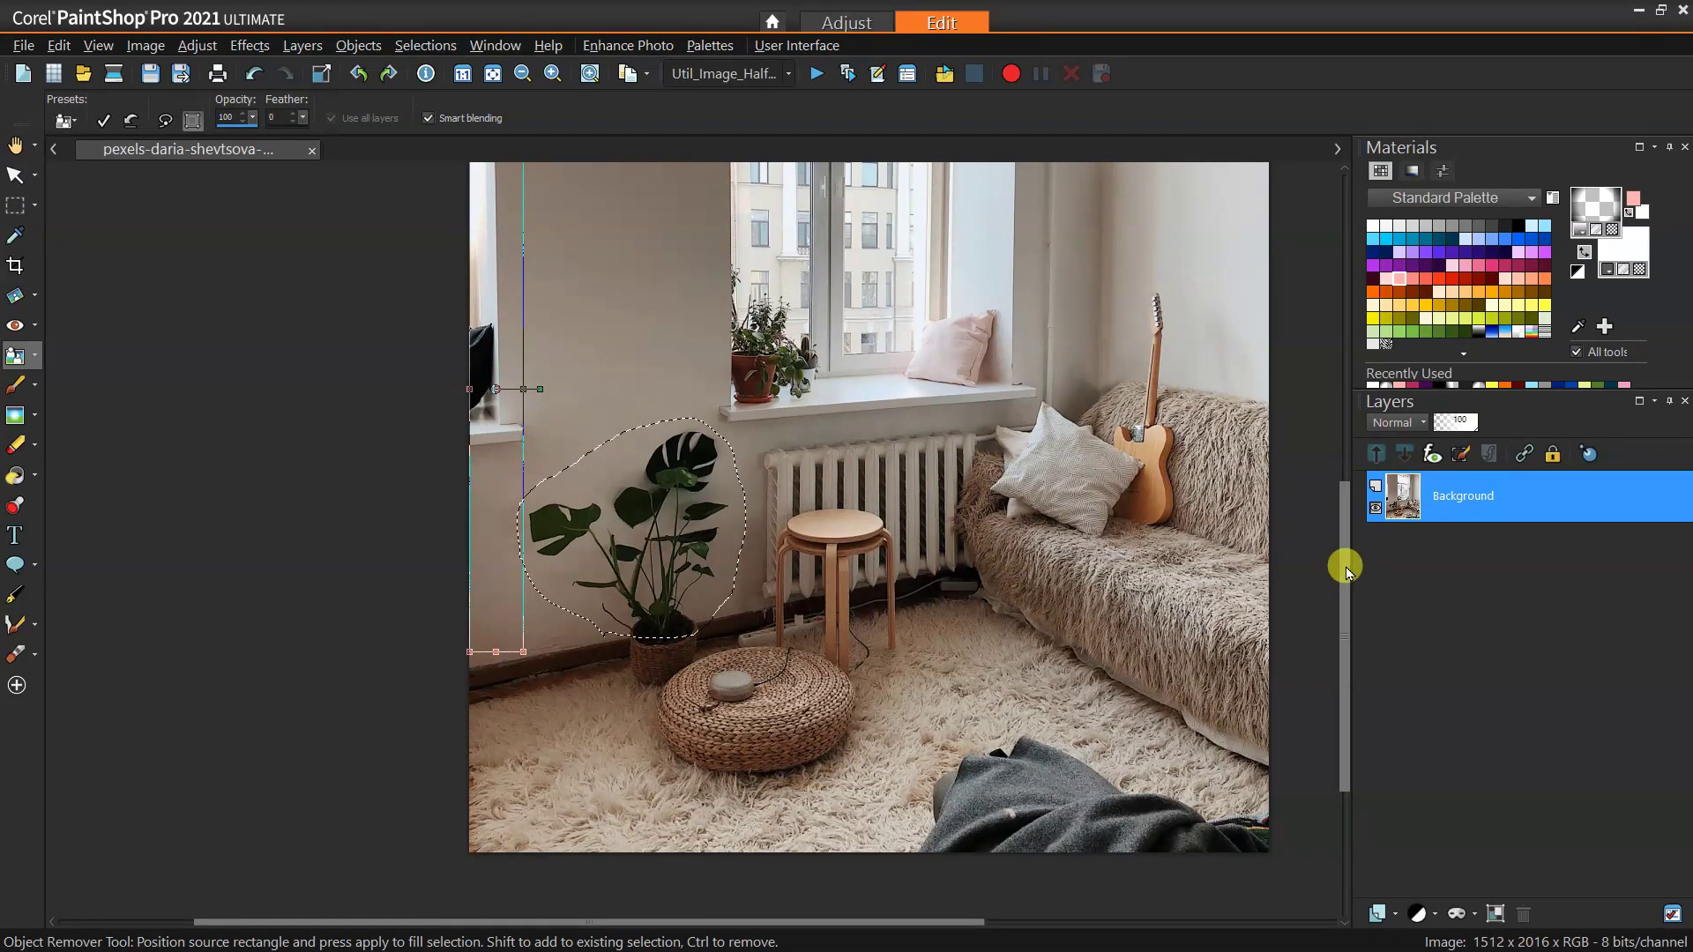
left_click_drag(1341, 559, 1341, 533)
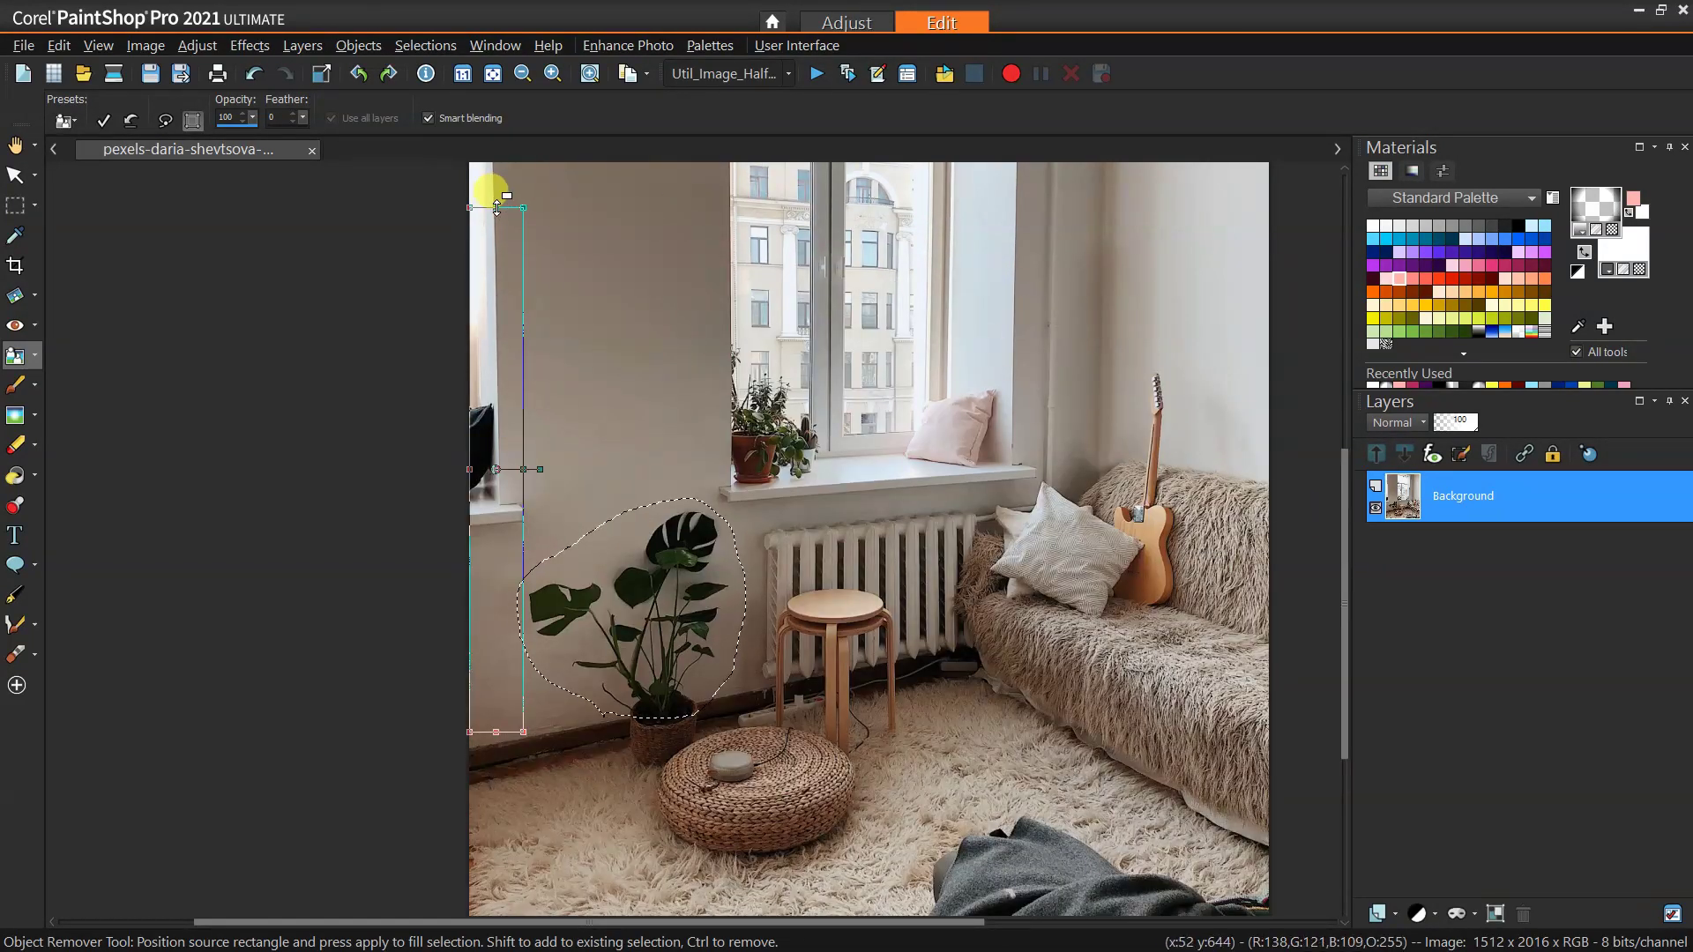
left_click_drag(497, 207, 500, 534)
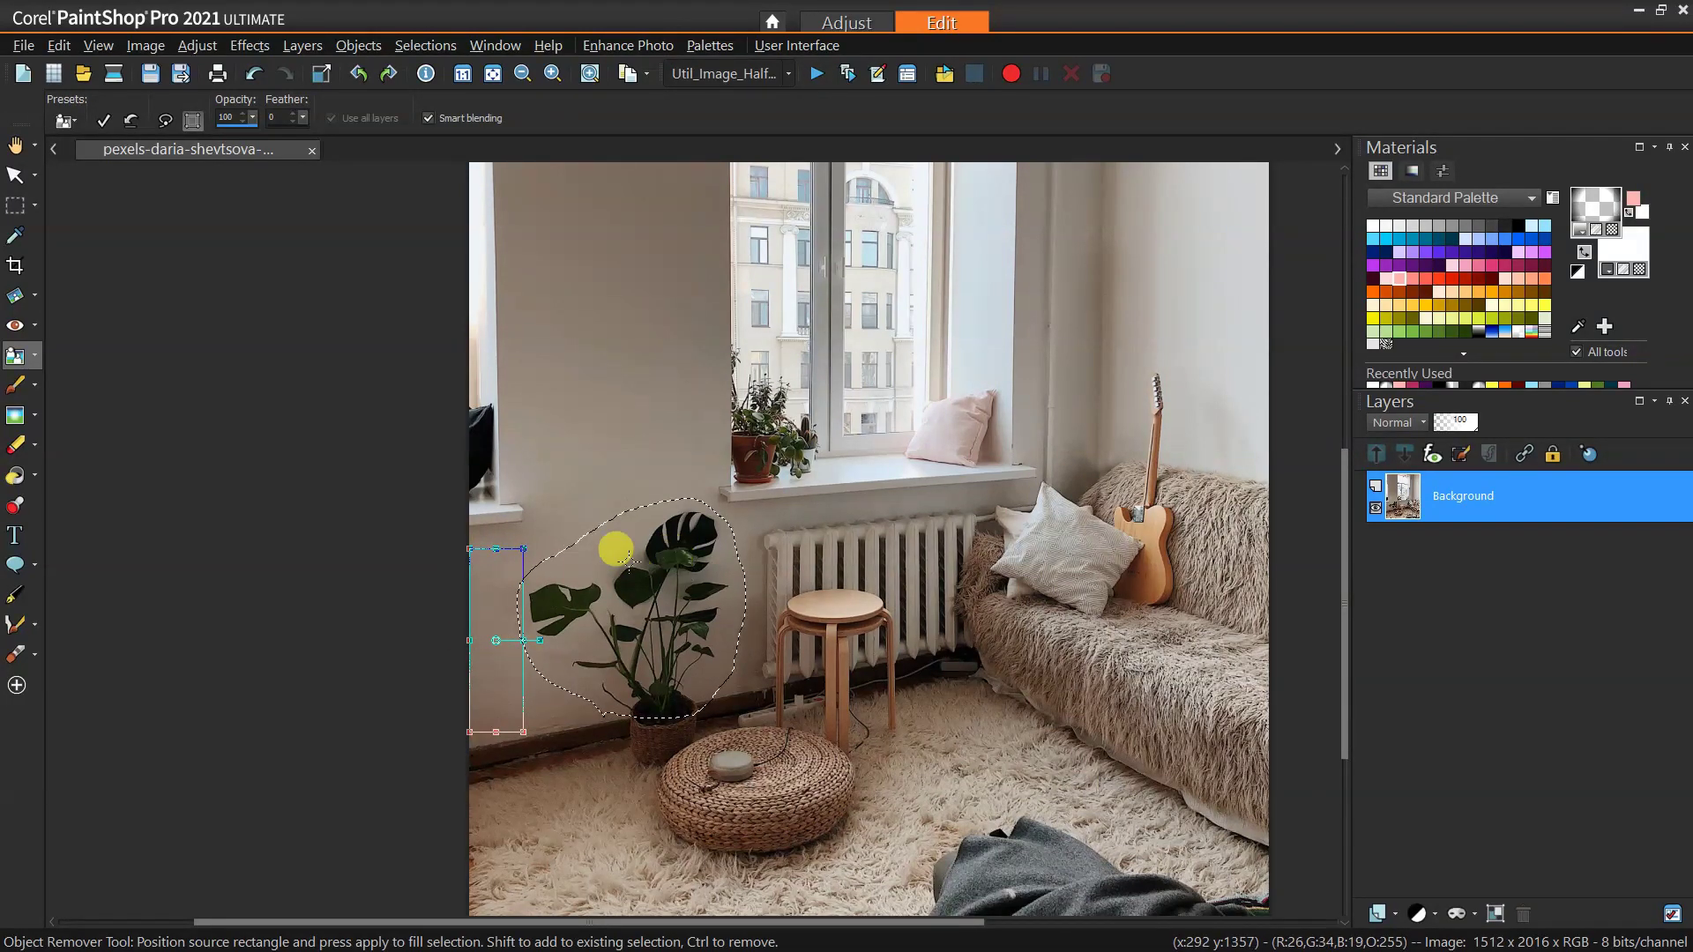
Step: Apply the removal to fill the plant with wall and clear the leftover outline
left_click(105, 121)
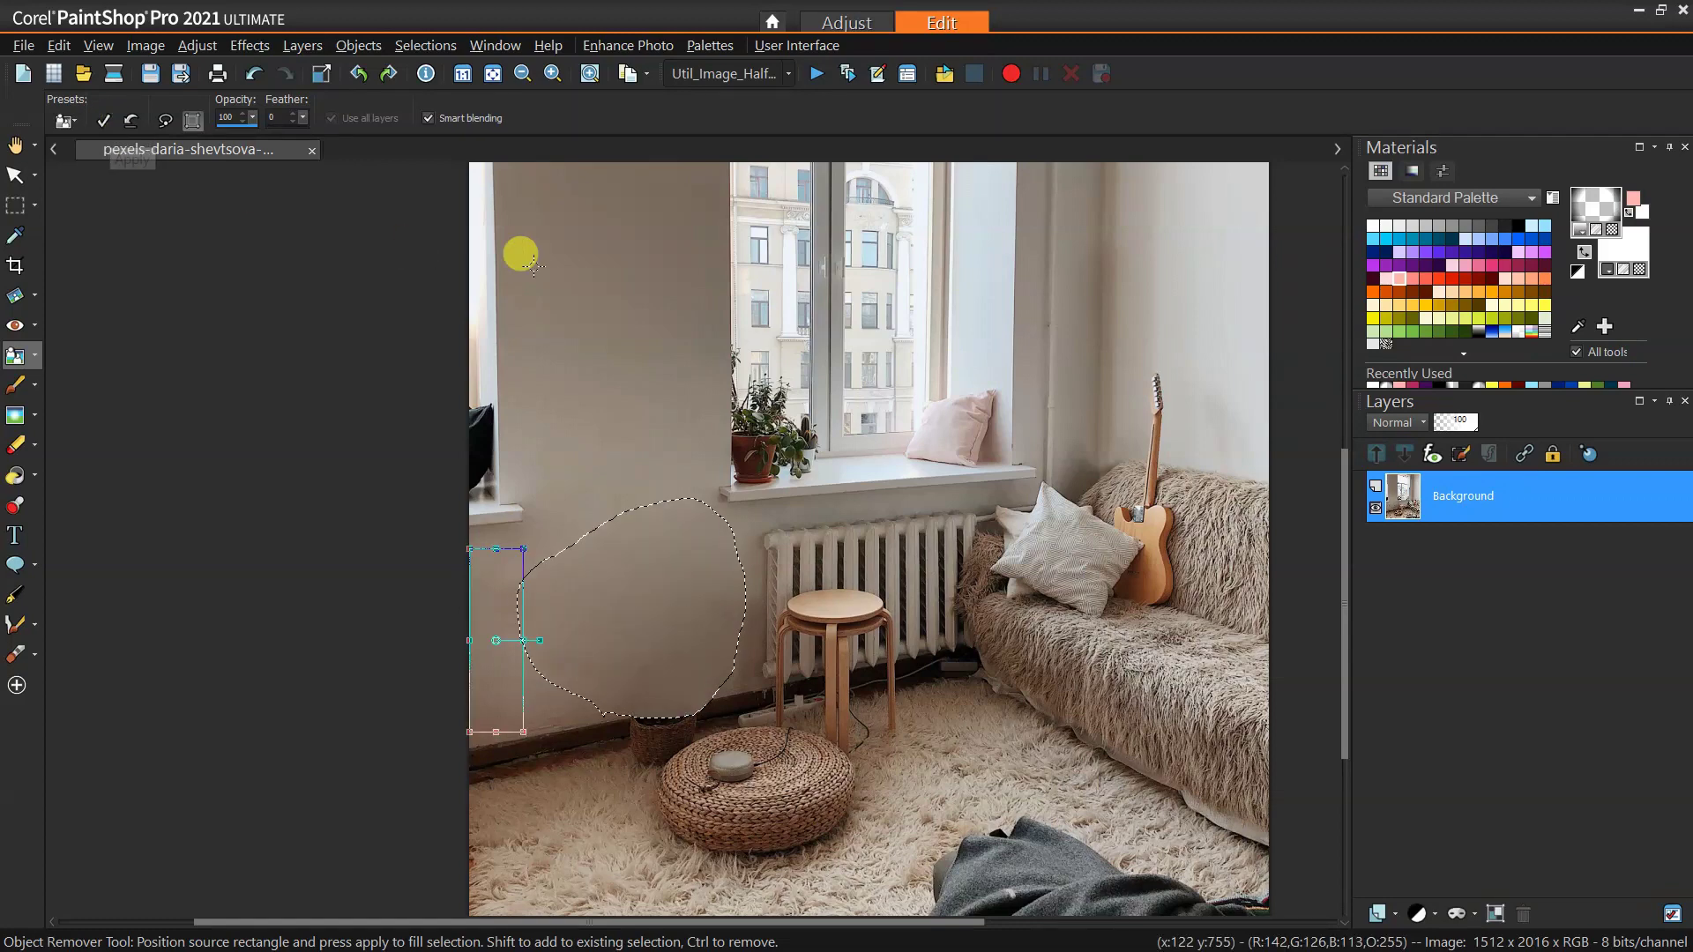
left_click(15, 205)
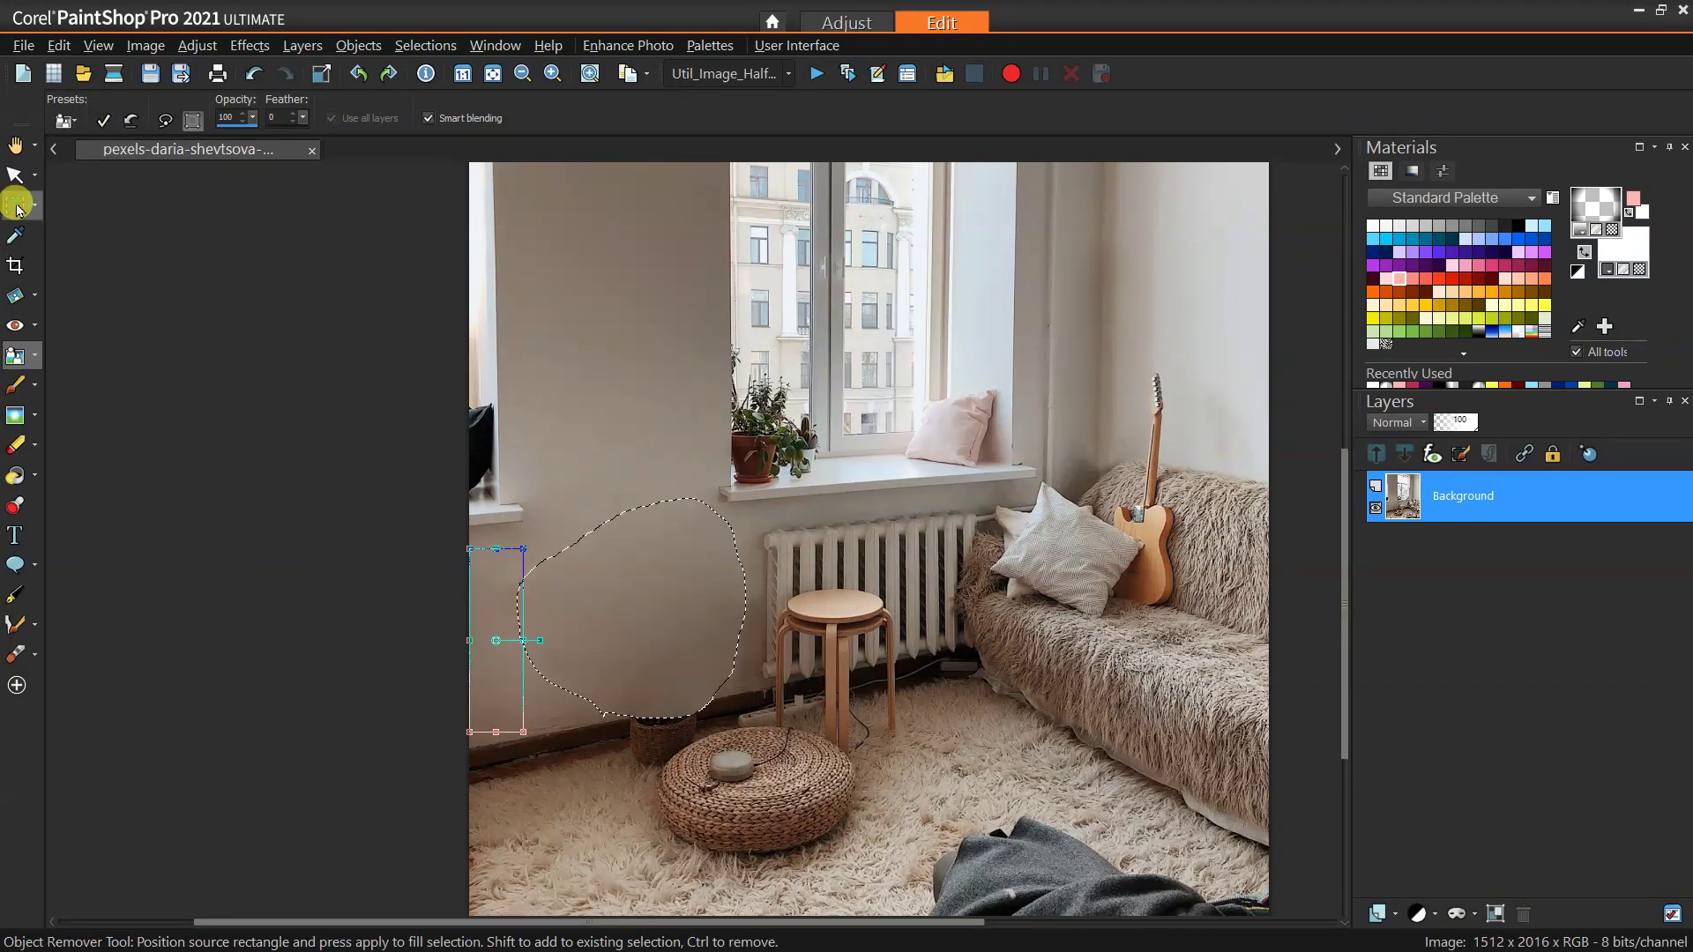
left_click(485, 386)
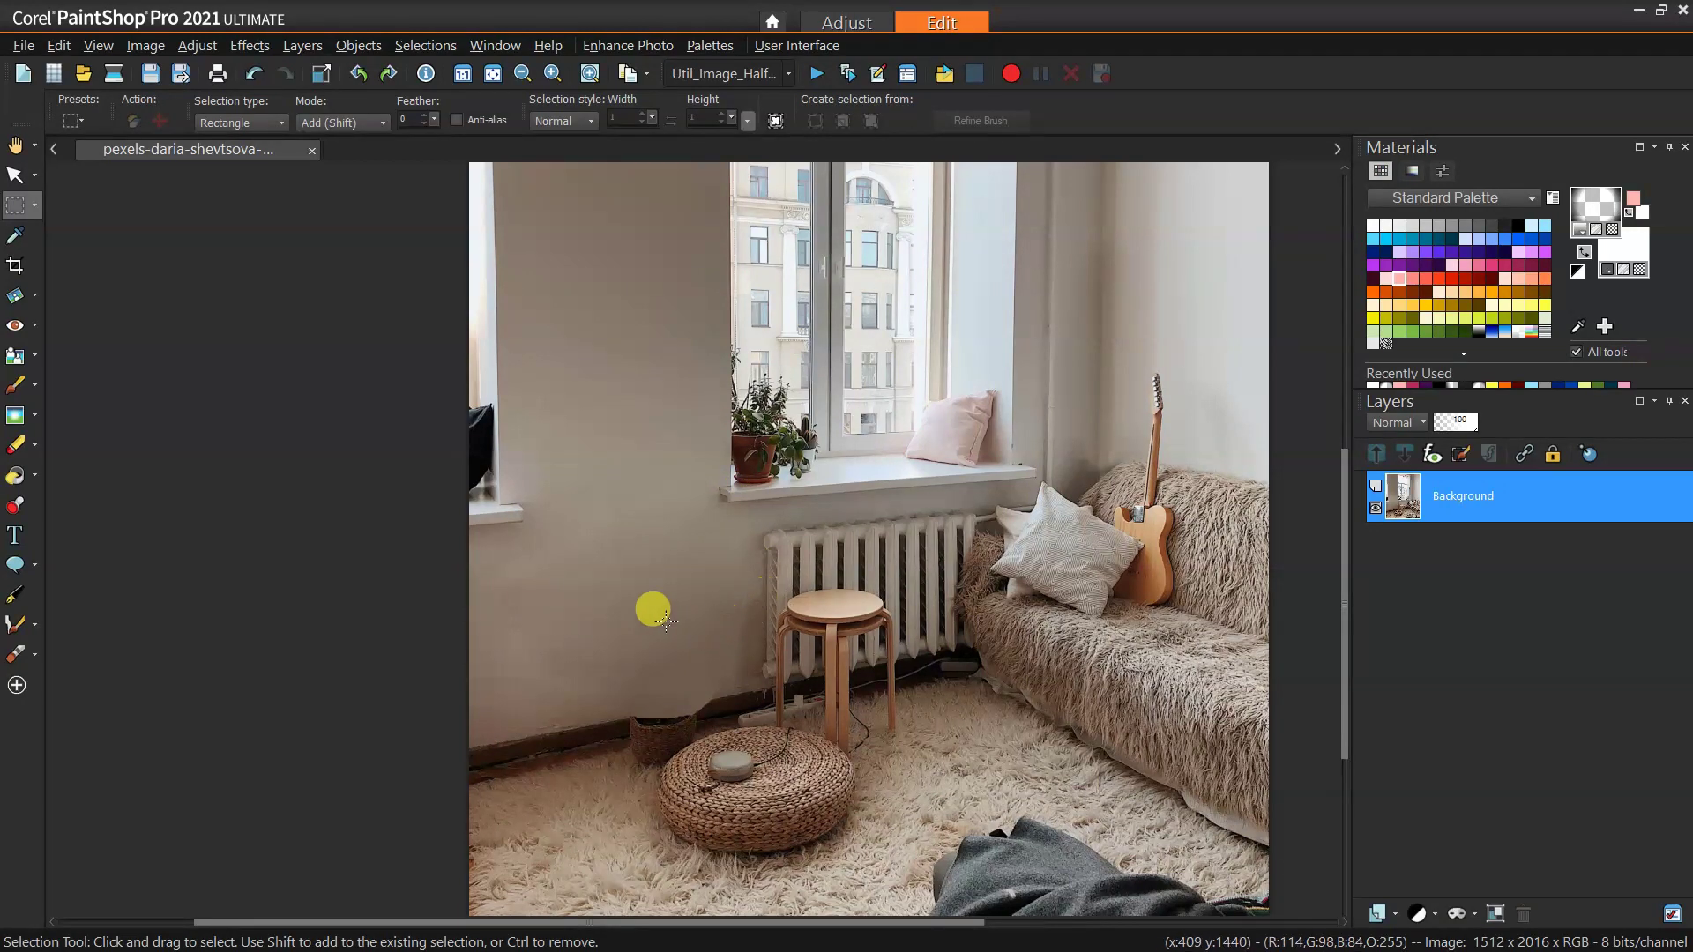
scroll(597, 596, "up", 1)
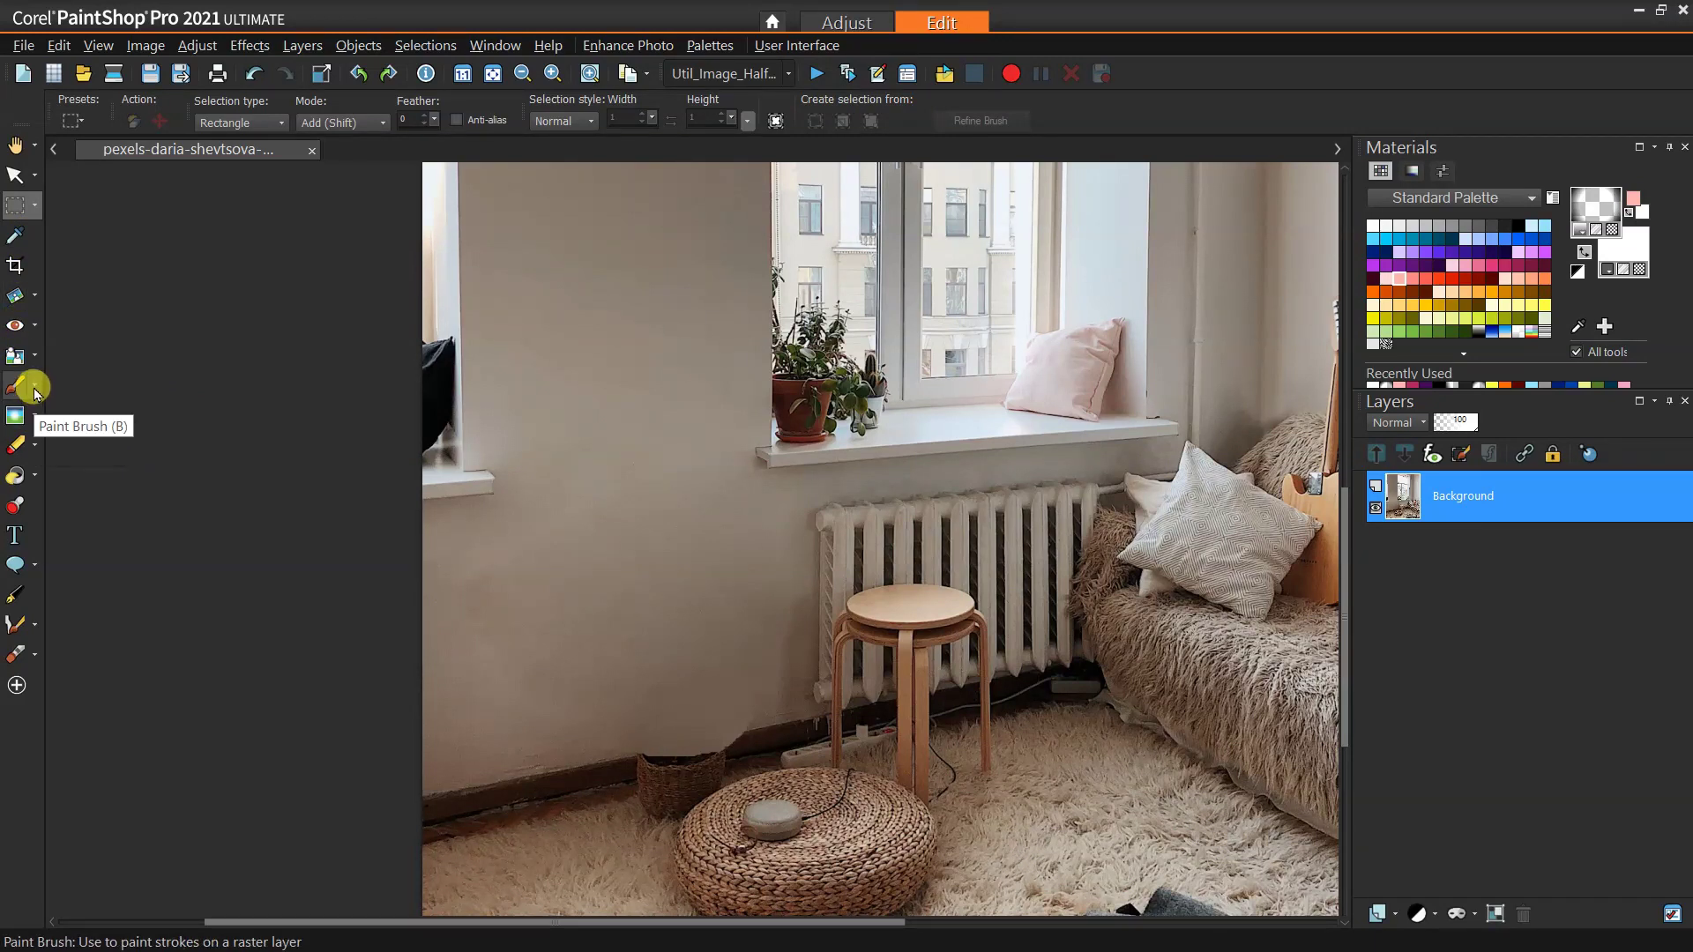
Step: Clone plain wall at 29 opacity over the patched spot up to the window sill
left_click(33, 355)
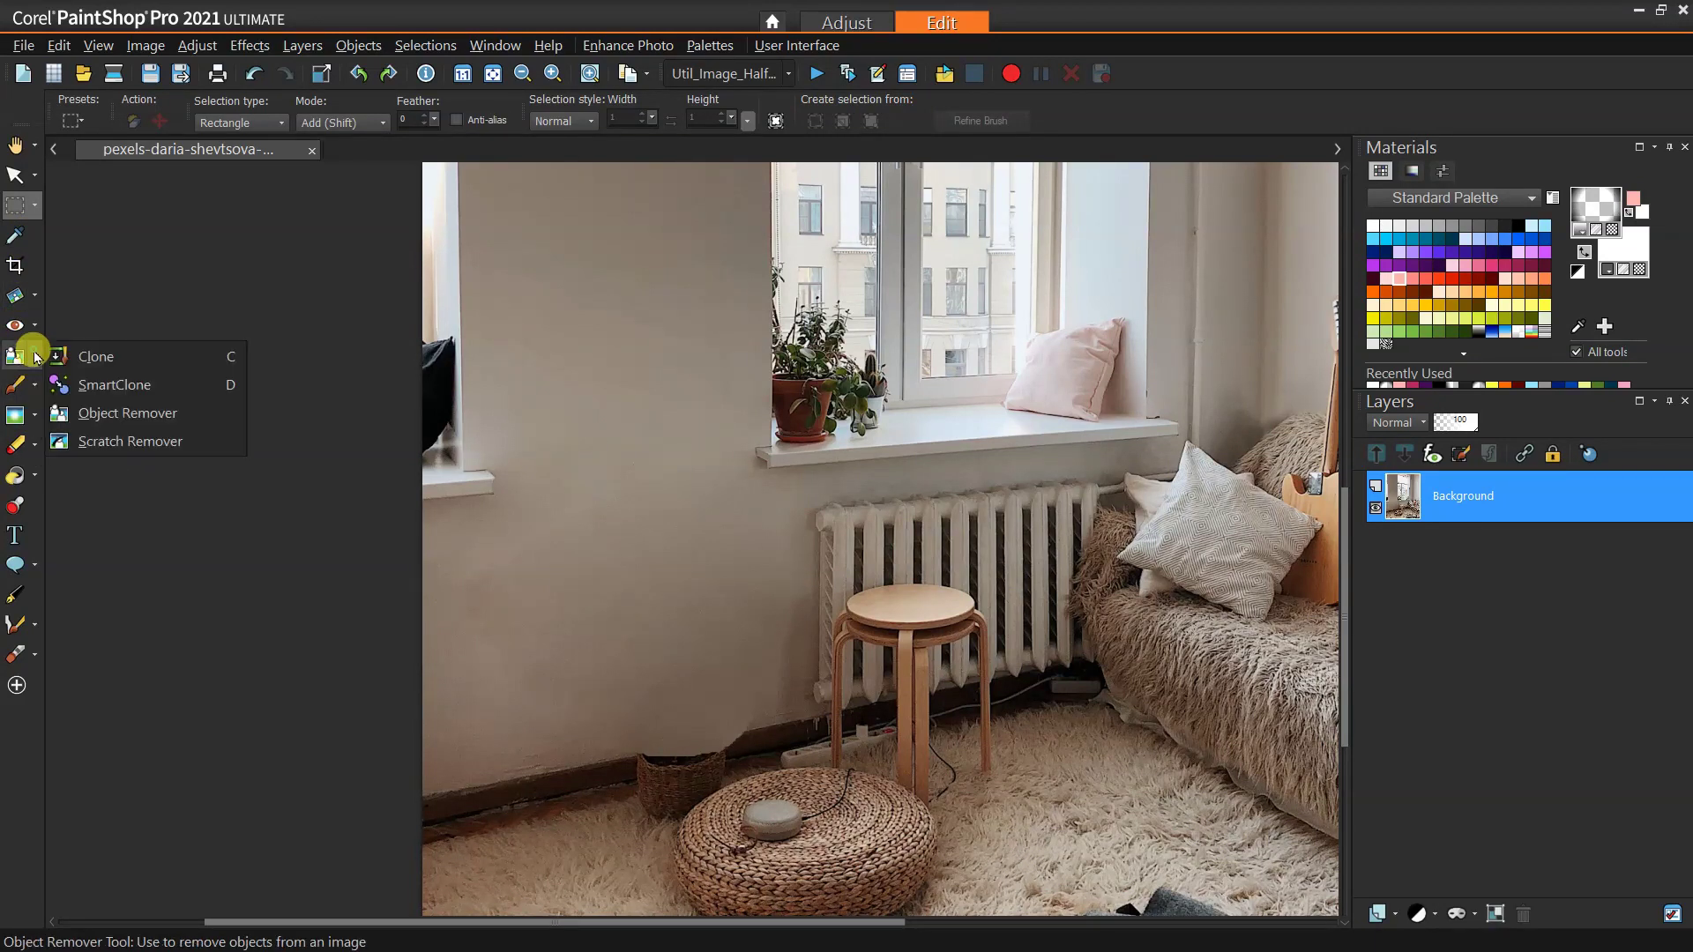
left_click(106, 385)
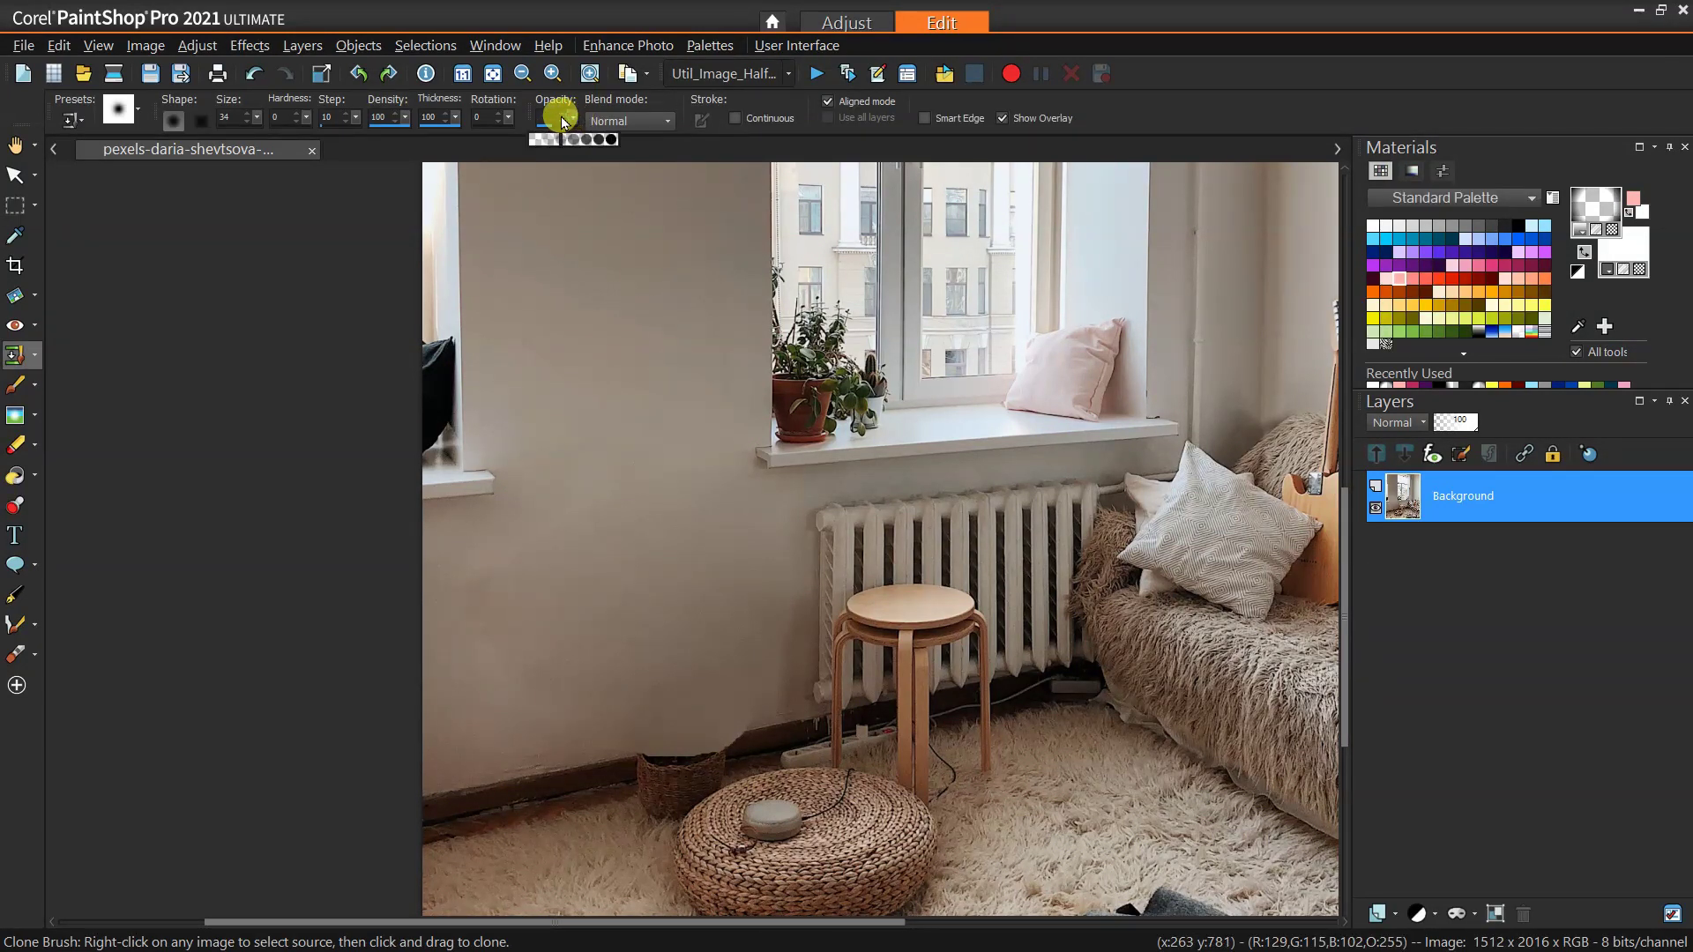
left_click_drag(561, 115, 555, 113)
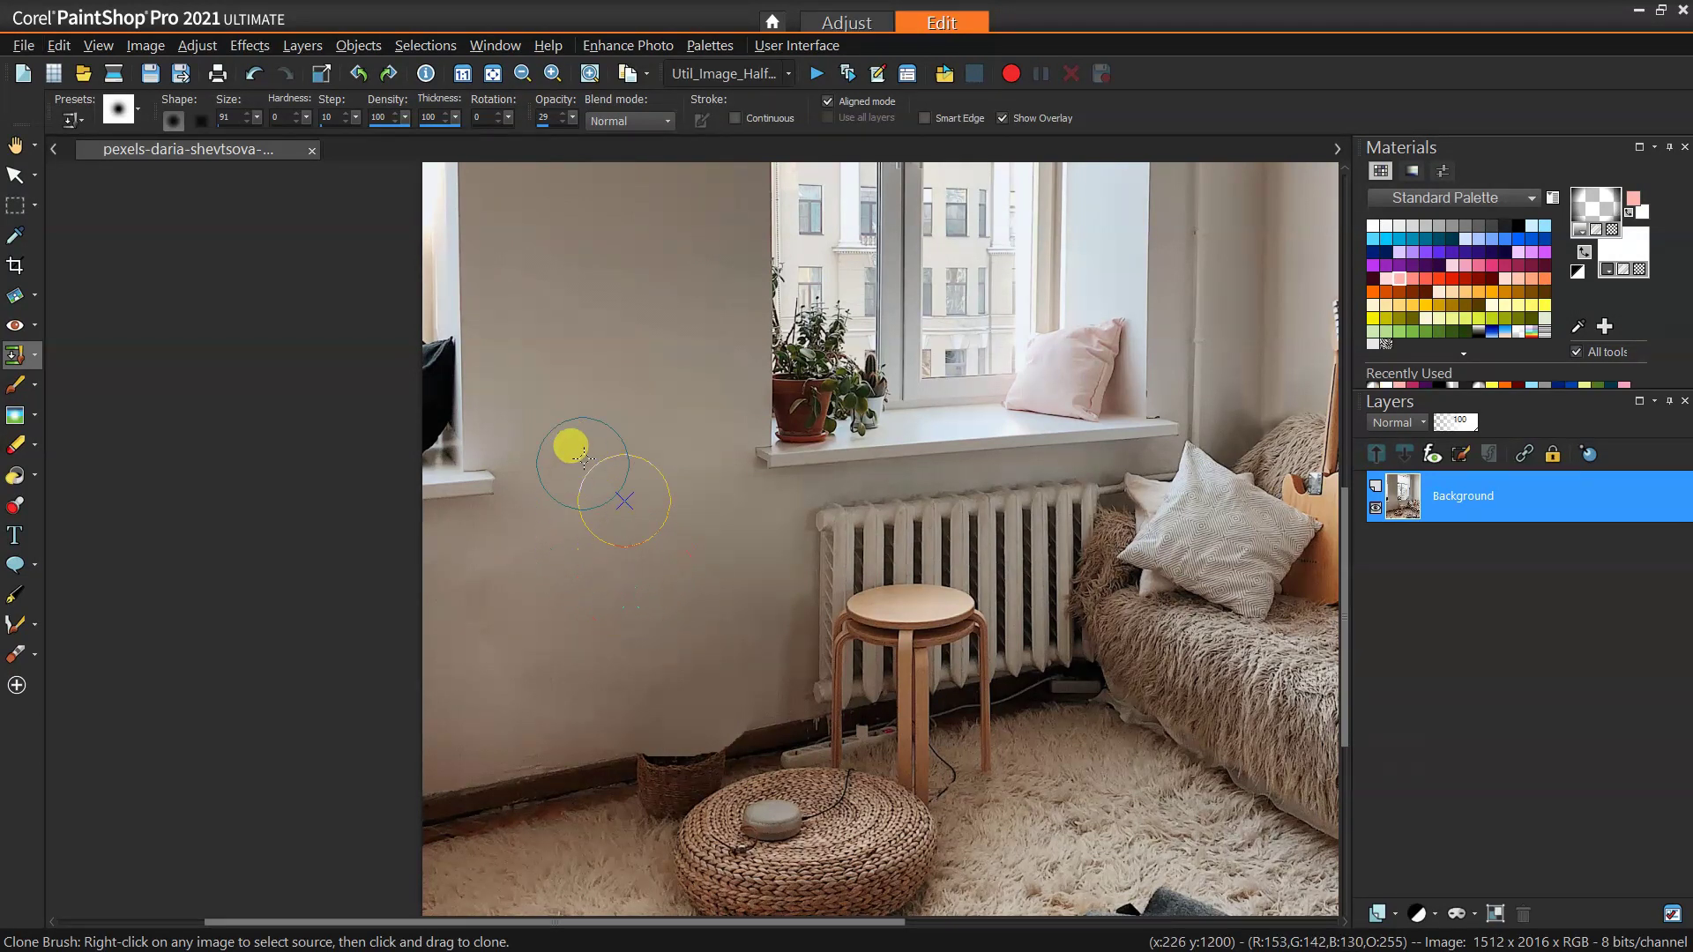
right_click(578, 428)
mouse_move(568, 489)
left_mouse_down()
mouse_move(570, 524)
mouse_move(654, 463)
mouse_move(625, 439)
mouse_move(547, 582)
mouse_move(511, 585)
left_mouse_up()
scroll(514, 573, "up", 3)
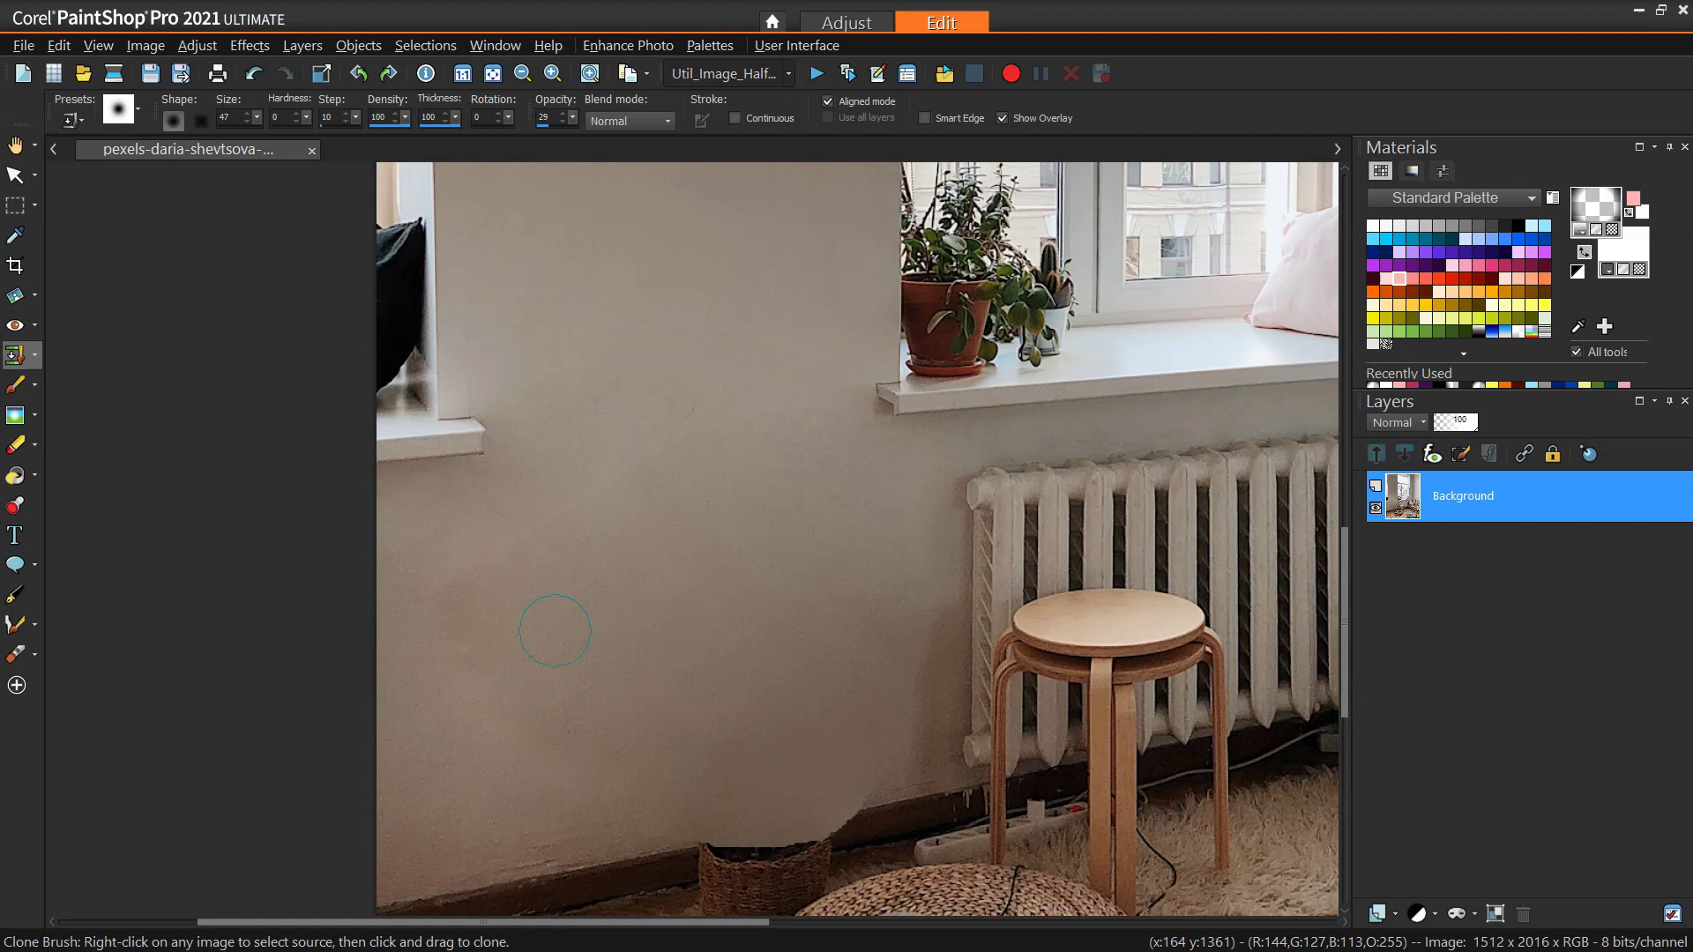
left_click(474, 527)
mouse_move(474, 520)
left_mouse_down()
mouse_move(500, 549)
mouse_move(629, 450)
mouse_move(616, 578)
mouse_move(558, 515)
mouse_move(622, 481)
mouse_move(595, 618)
mouse_move(444, 726)
mouse_move(480, 668)
mouse_move(412, 666)
mouse_move(504, 777)
mouse_move(610, 788)
mouse_move(628, 703)
mouse_move(497, 724)
mouse_move(587, 757)
mouse_move(613, 796)
mouse_move(556, 756)
mouse_move(483, 656)
left_mouse_up()
mouse_move(470, 623)
left_mouse_down()
mouse_move(452, 531)
mouse_move(465, 580)
mouse_move(514, 531)
mouse_move(512, 499)
mouse_move(529, 532)
mouse_move(589, 533)
mouse_move(670, 384)
mouse_move(643, 456)
mouse_move(726, 429)
mouse_move(629, 212)
mouse_move(612, 174)
left_mouse_up()
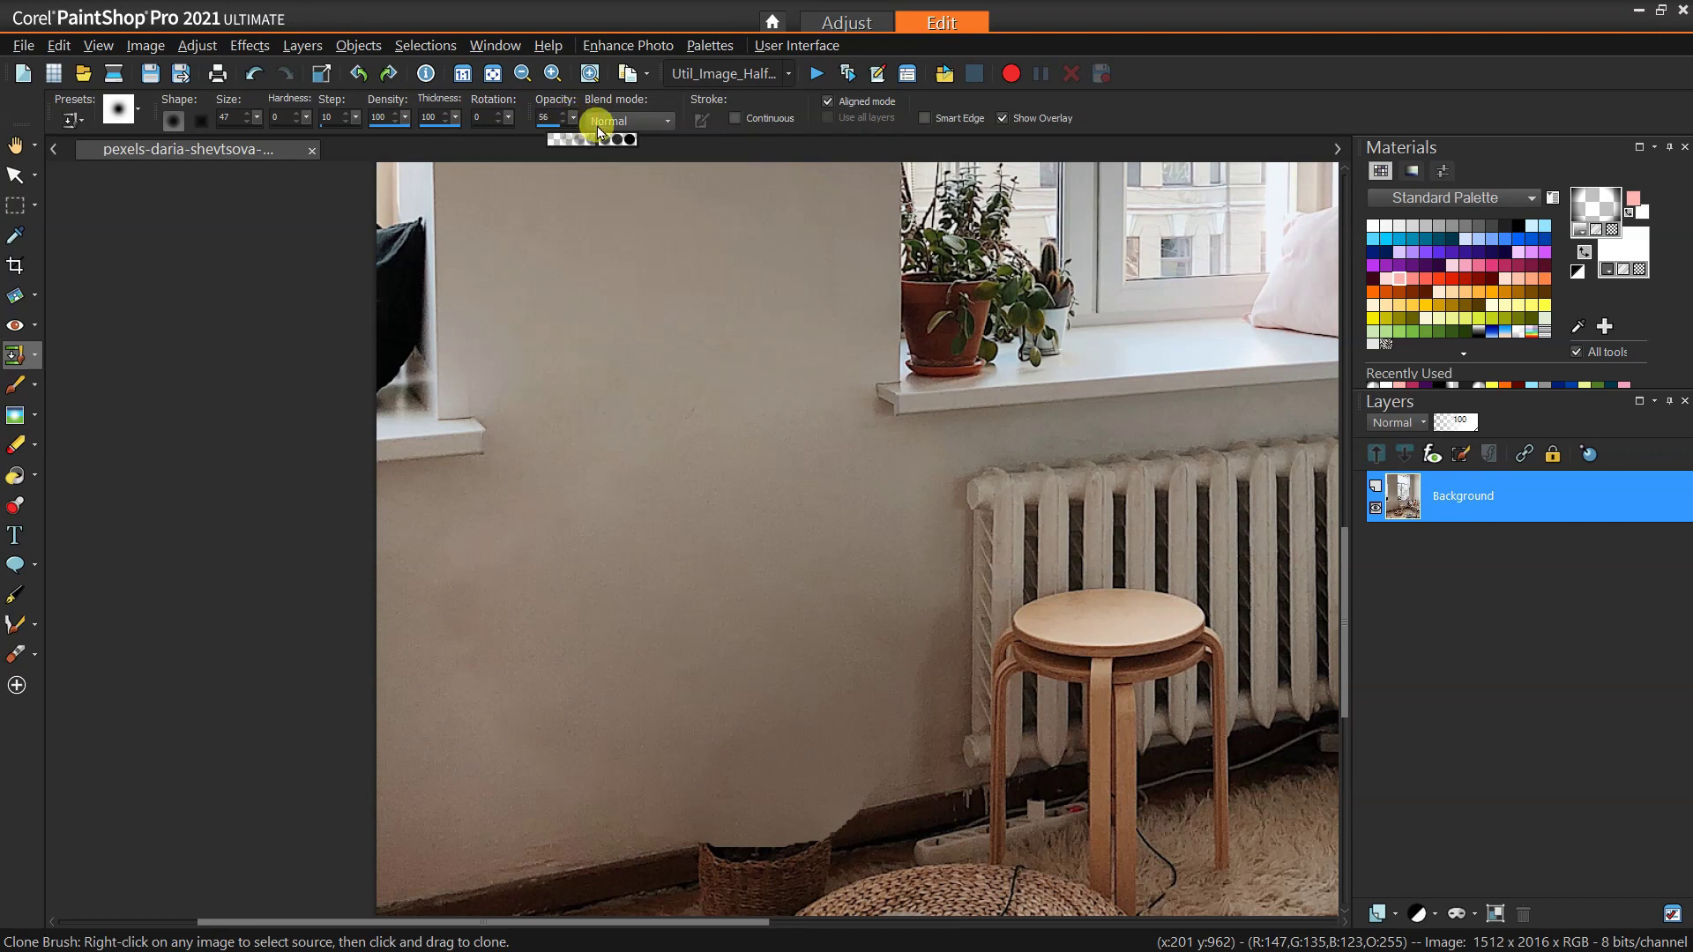
Step: Raise clone opacity to 56 and clone wall near the basket and baseboard
mouse_move(740, 357)
left_mouse_down()
mouse_move(669, 339)
mouse_move(673, 380)
mouse_move(632, 475)
mouse_move(682, 449)
mouse_move(706, 500)
mouse_move(588, 507)
mouse_move(612, 416)
mouse_move(602, 525)
mouse_move(633, 591)
mouse_move(574, 533)
mouse_move(582, 508)
mouse_move(523, 572)
mouse_move(502, 564)
mouse_move(545, 619)
mouse_move(689, 566)
mouse_move(672, 559)
mouse_move(726, 454)
mouse_move(732, 364)
mouse_move(844, 530)
mouse_move(821, 564)
mouse_move(842, 549)
mouse_move(902, 559)
mouse_move(865, 702)
mouse_move(834, 701)
mouse_move(871, 780)
mouse_move(656, 770)
mouse_move(741, 561)
mouse_move(710, 593)
left_mouse_up()
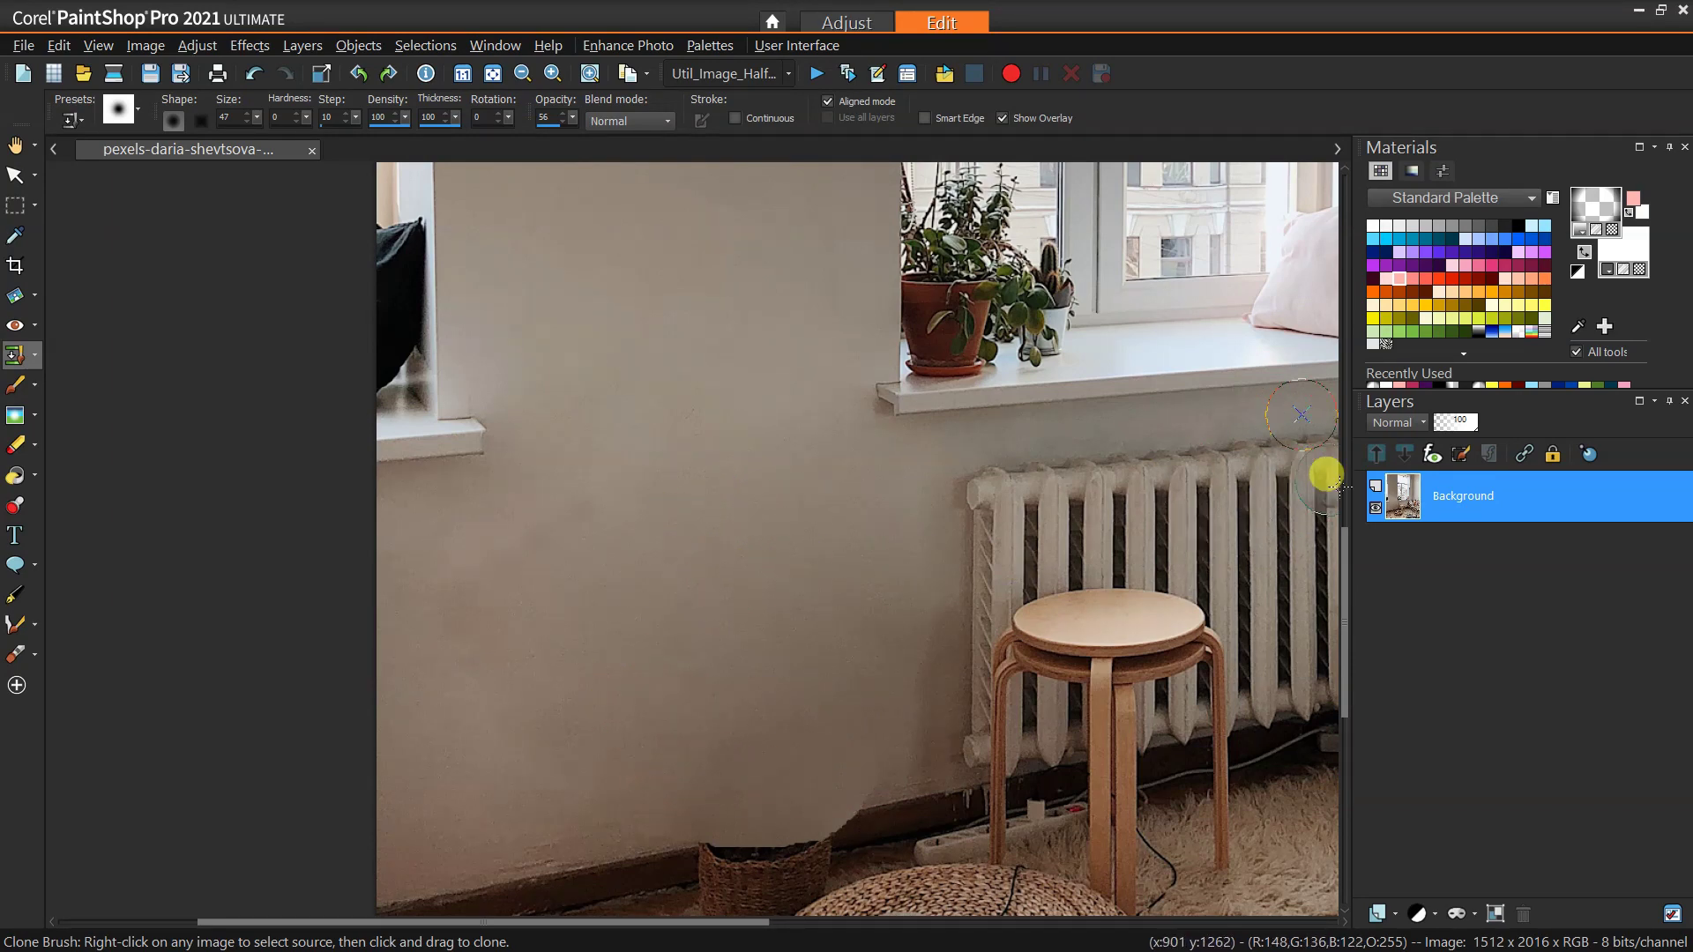
left_click_drag(1345, 562, 1344, 619)
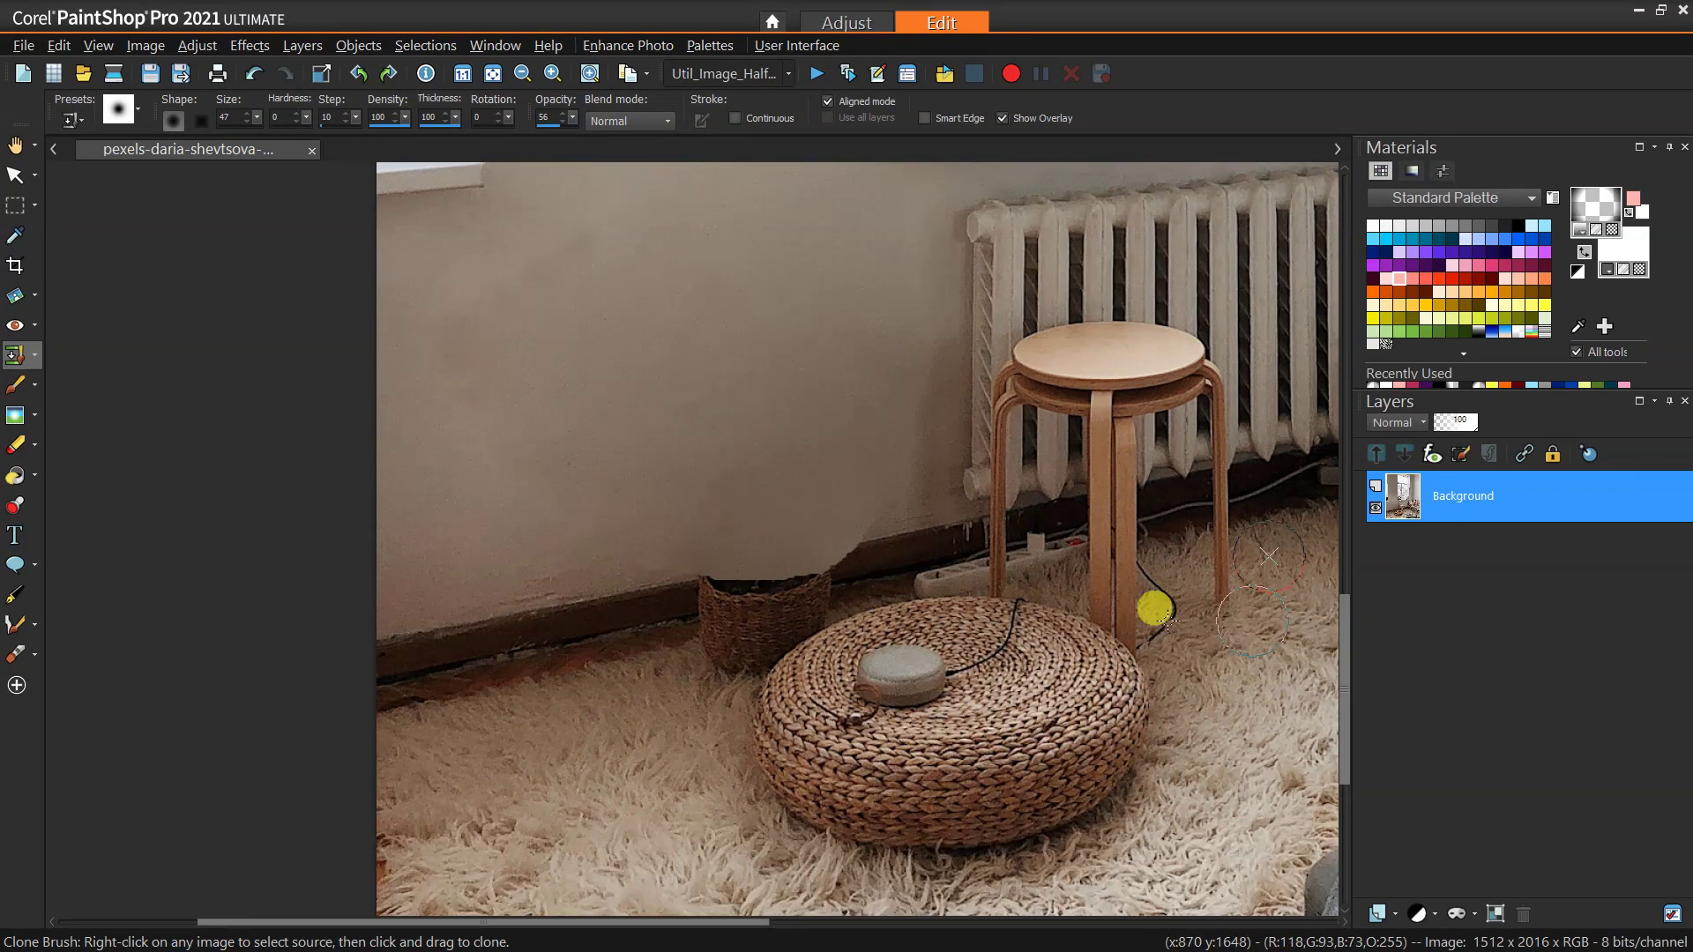
mouse_move(684, 608)
left_mouse_down()
mouse_move(696, 589)
mouse_move(847, 564)
mouse_move(657, 666)
mouse_move(439, 610)
mouse_move(548, 545)
mouse_move(227, 303)
left_mouse_up()
Step: Select the baseboard and rug left of the basket and copy it with Ctrl+C
left_click(16, 205)
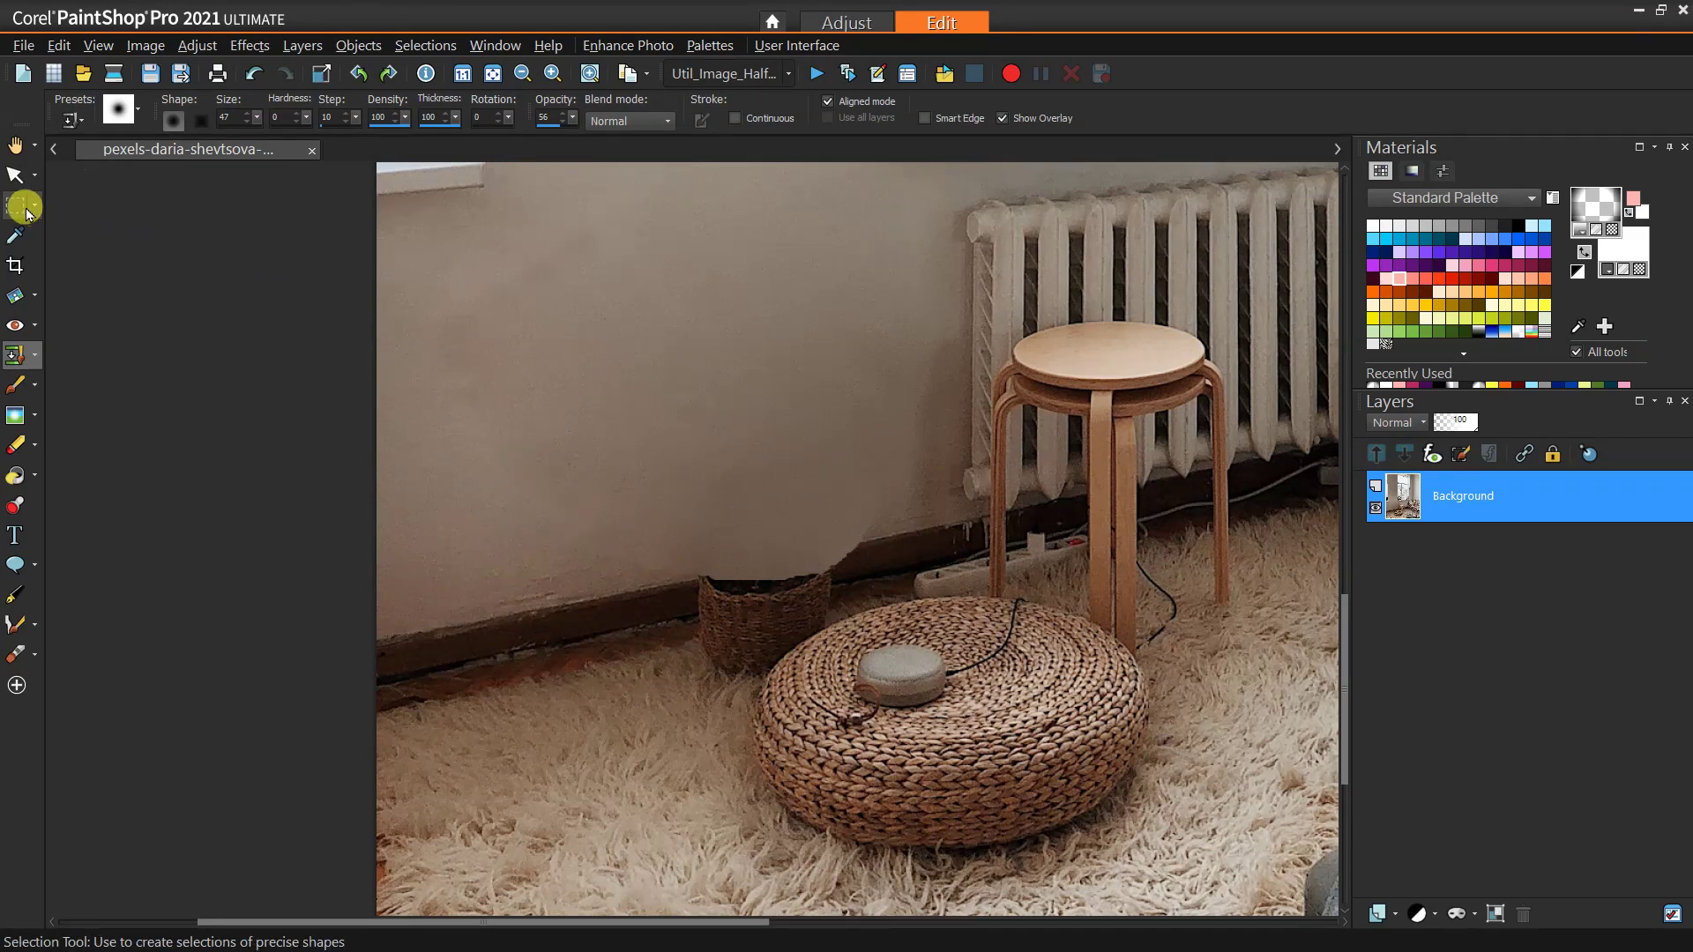
mouse_move(444, 565)
left_mouse_down()
mouse_move(645, 645)
mouse_move(689, 717)
left_mouse_up()
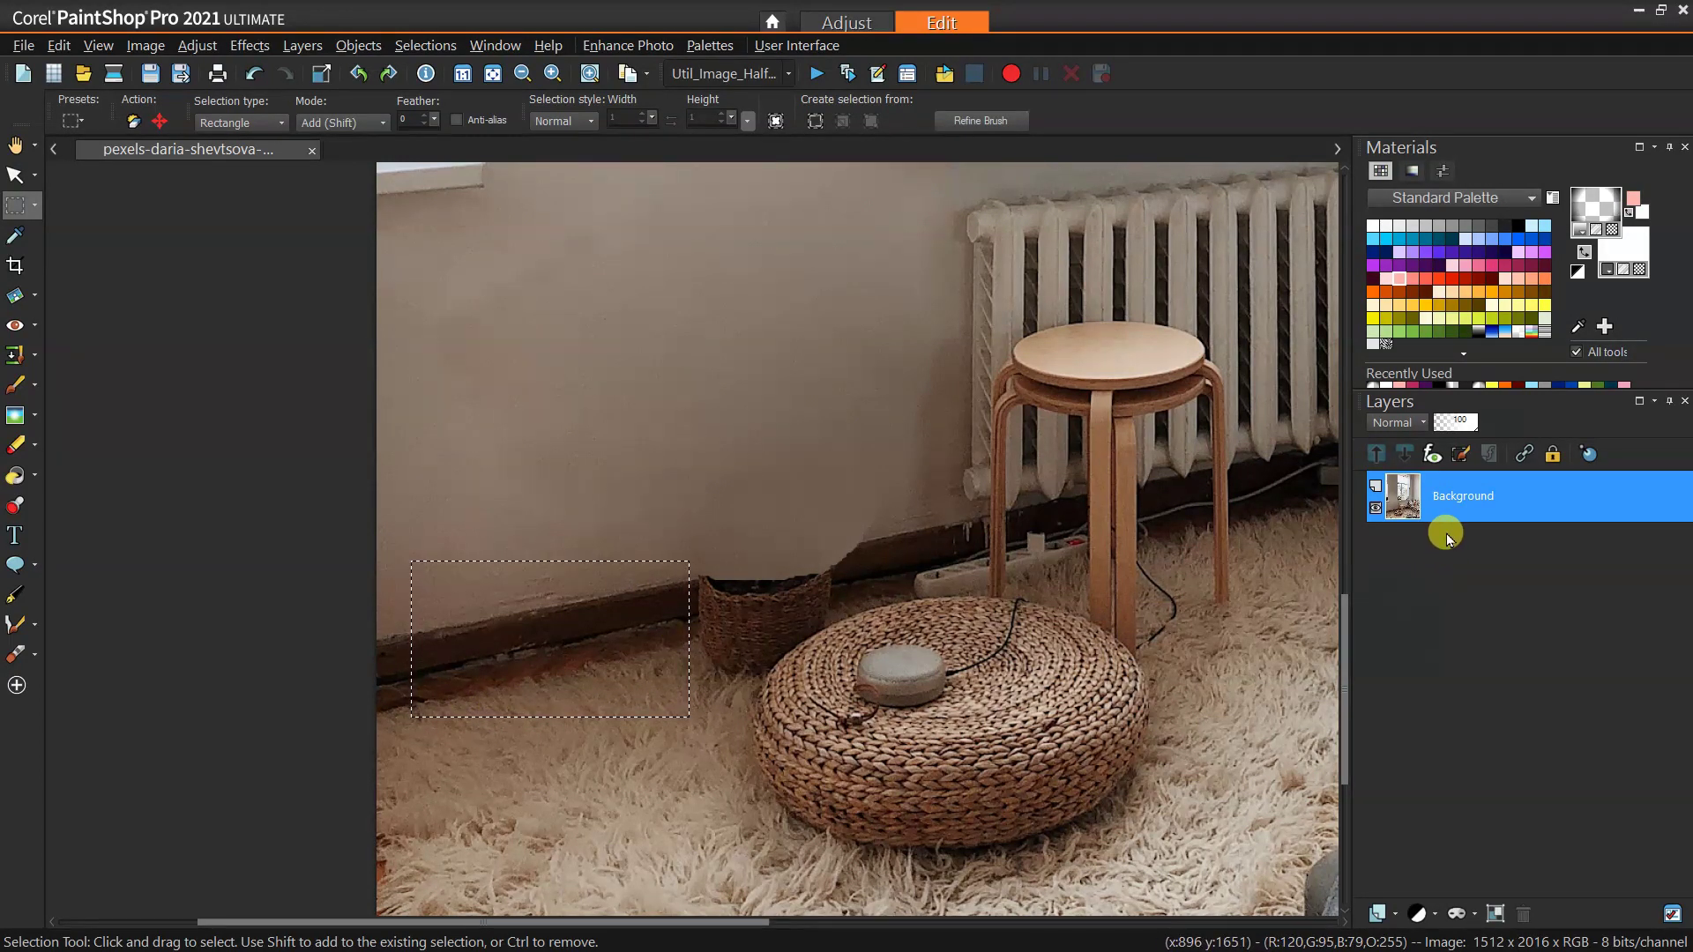
key("ctrl+c")
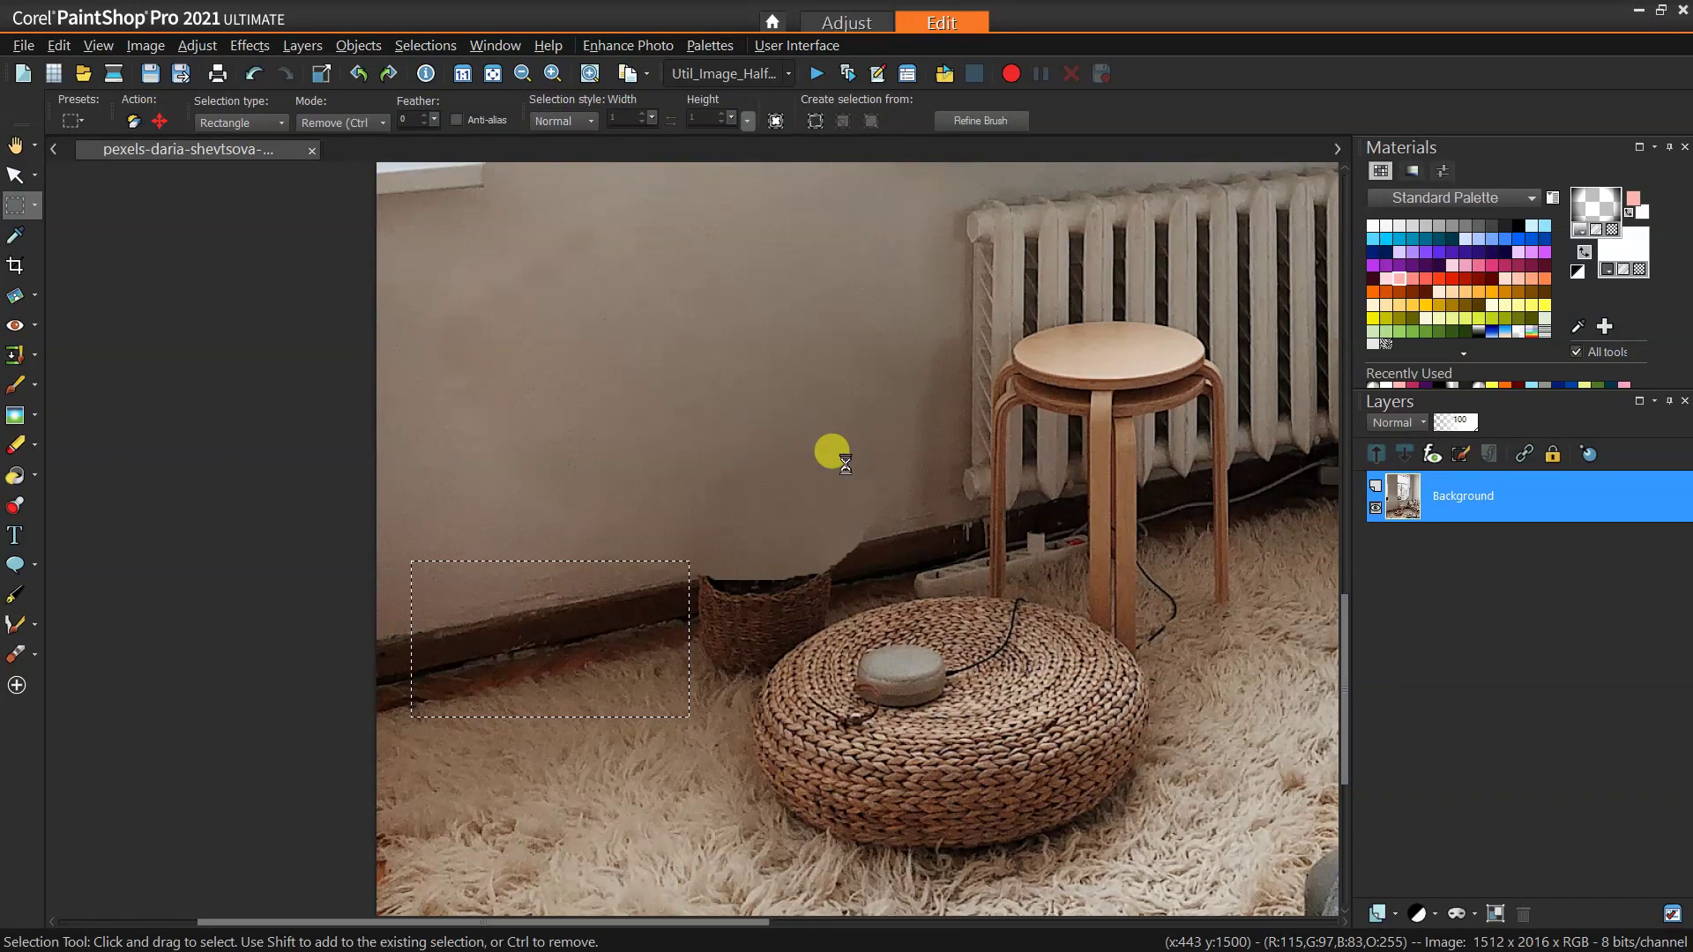
scroll(845, 463, "down", 3)
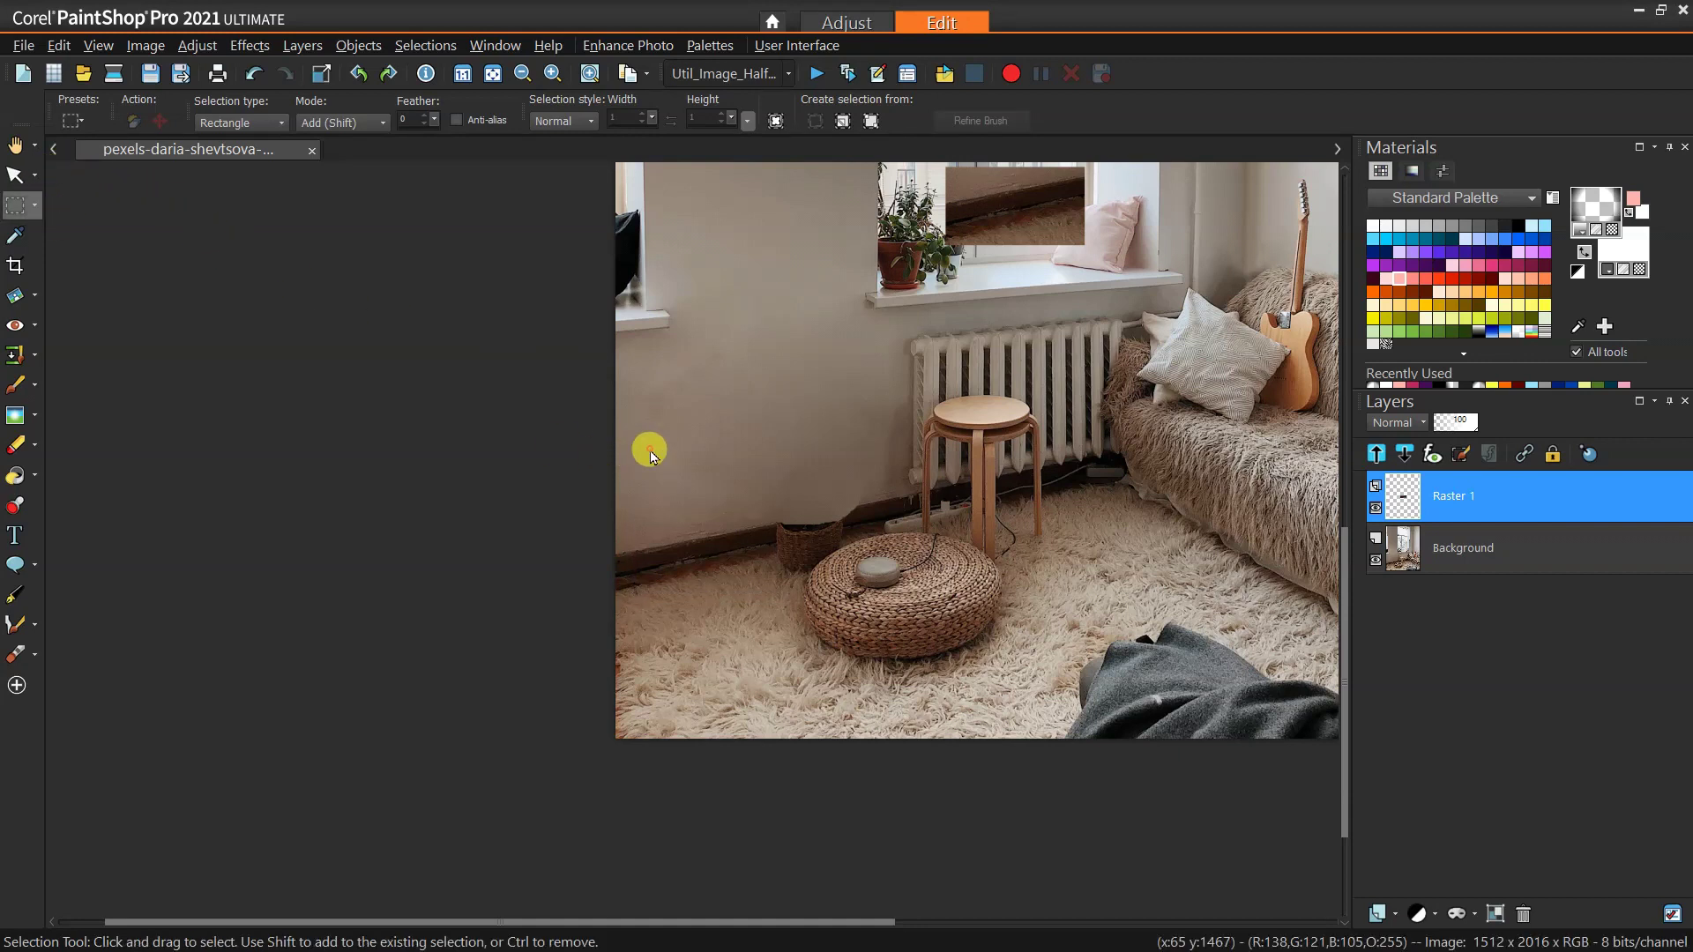
Step: Move the pasted Raster 1 patch down beside the pouf, nudging it onto the baseboard
left_click(15, 175)
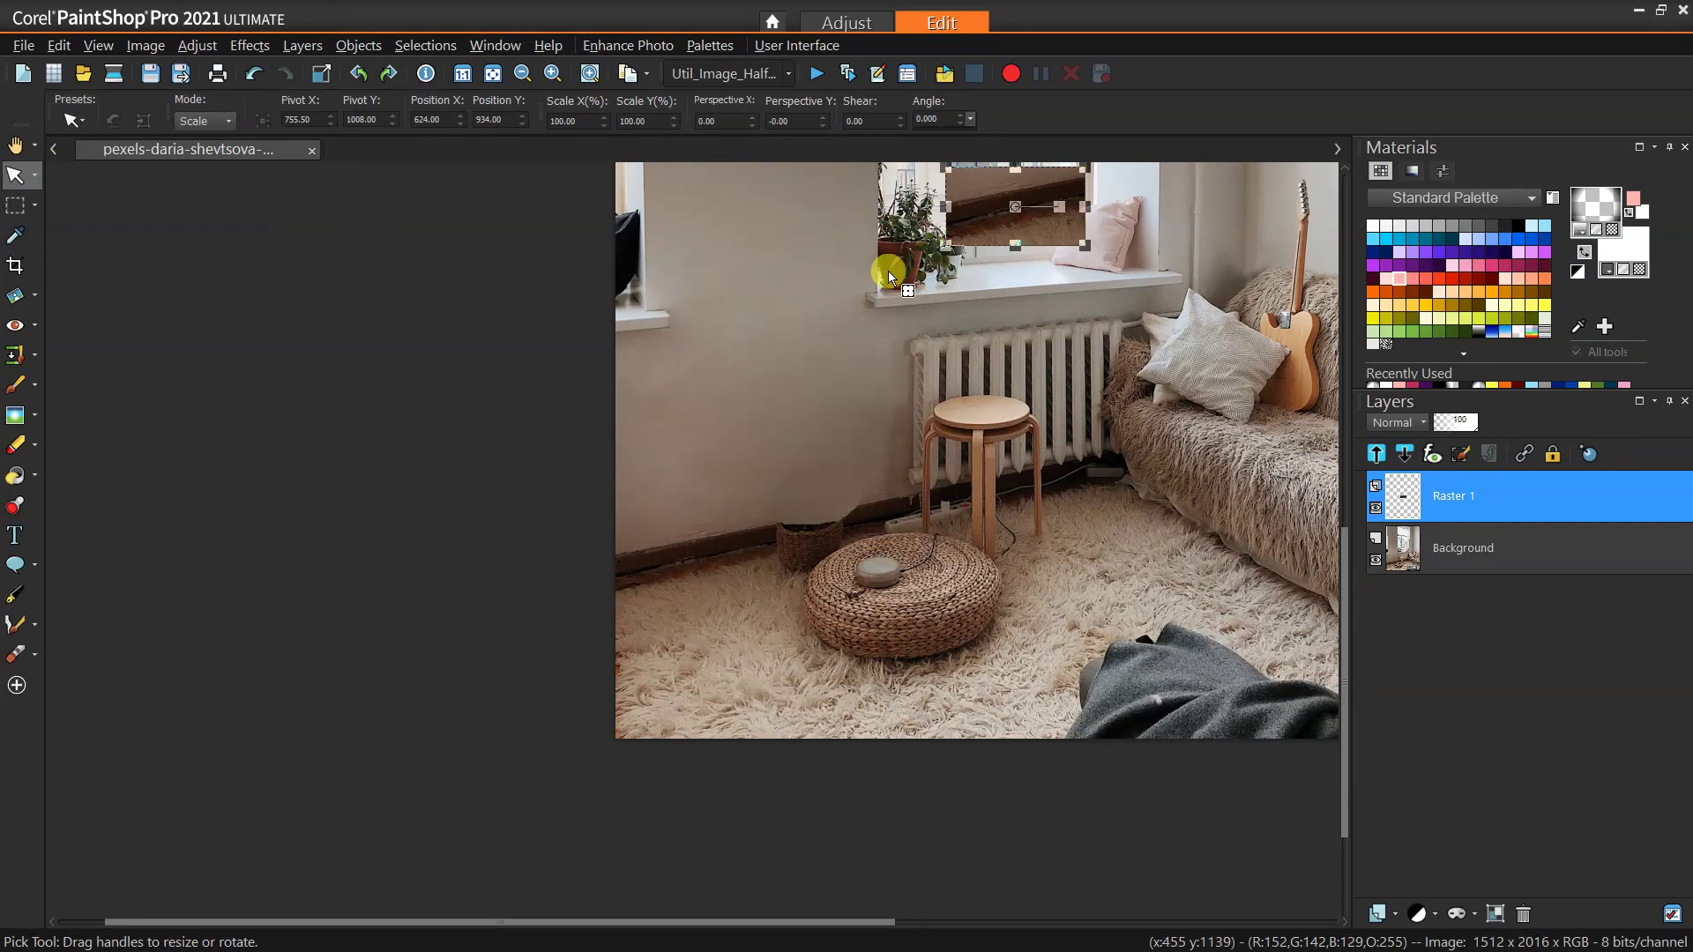
left_click_drag(1019, 198, 810, 526)
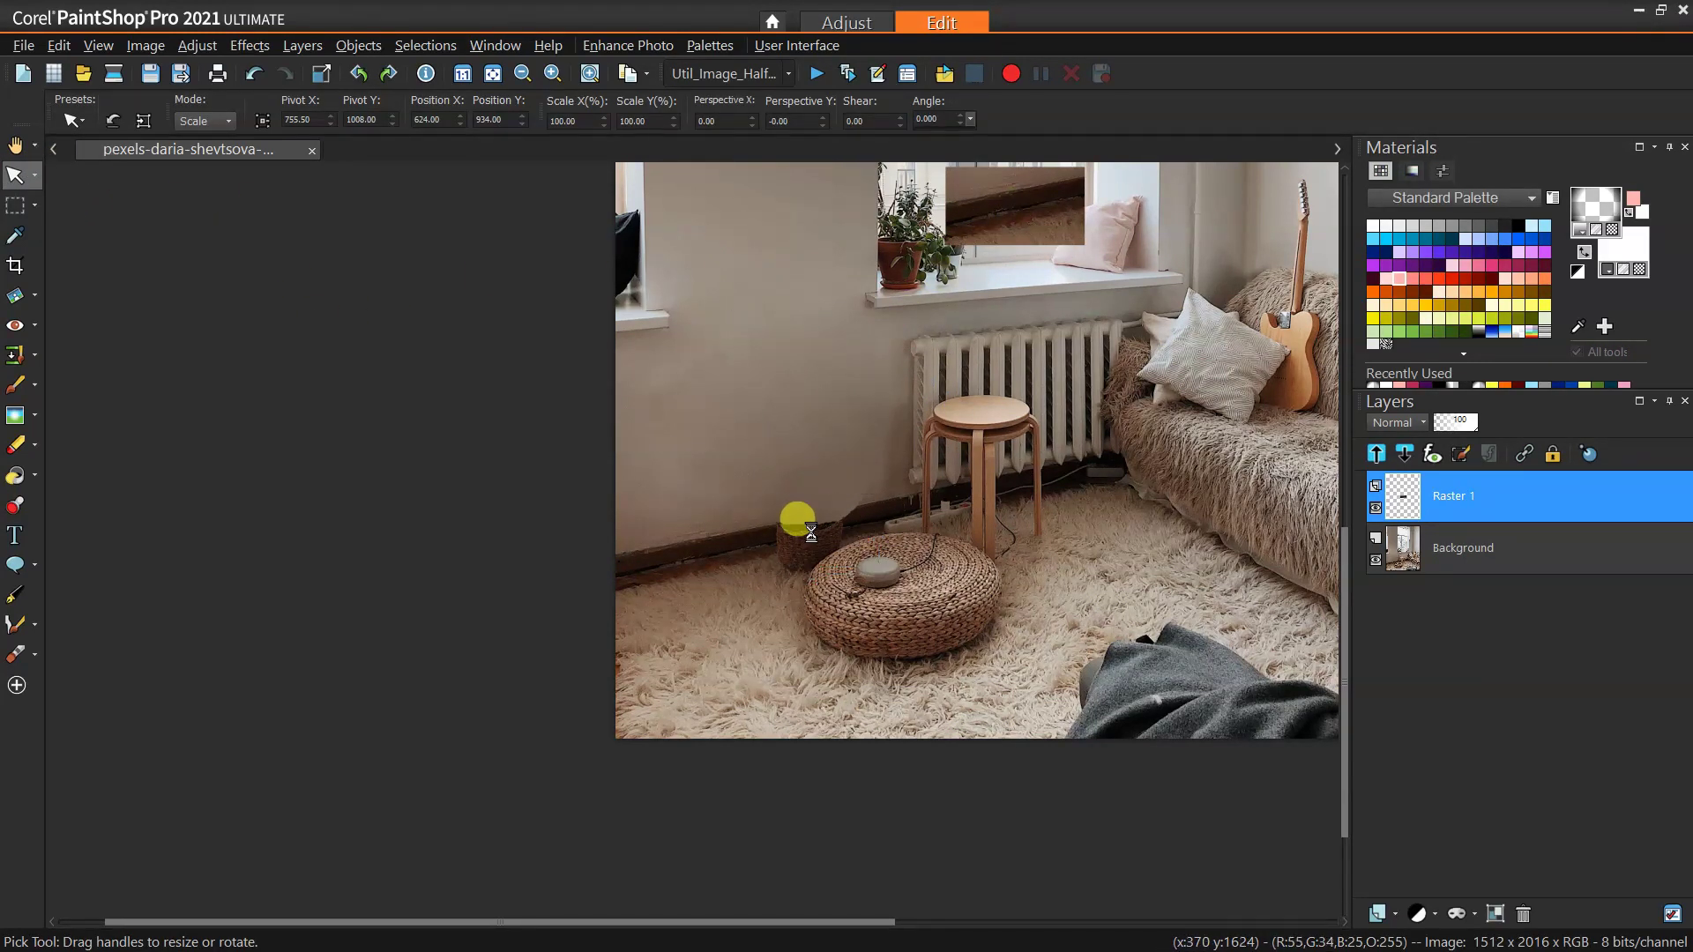
scroll(889, 518, "up", 3)
scroll(711, 543, "up", 1)
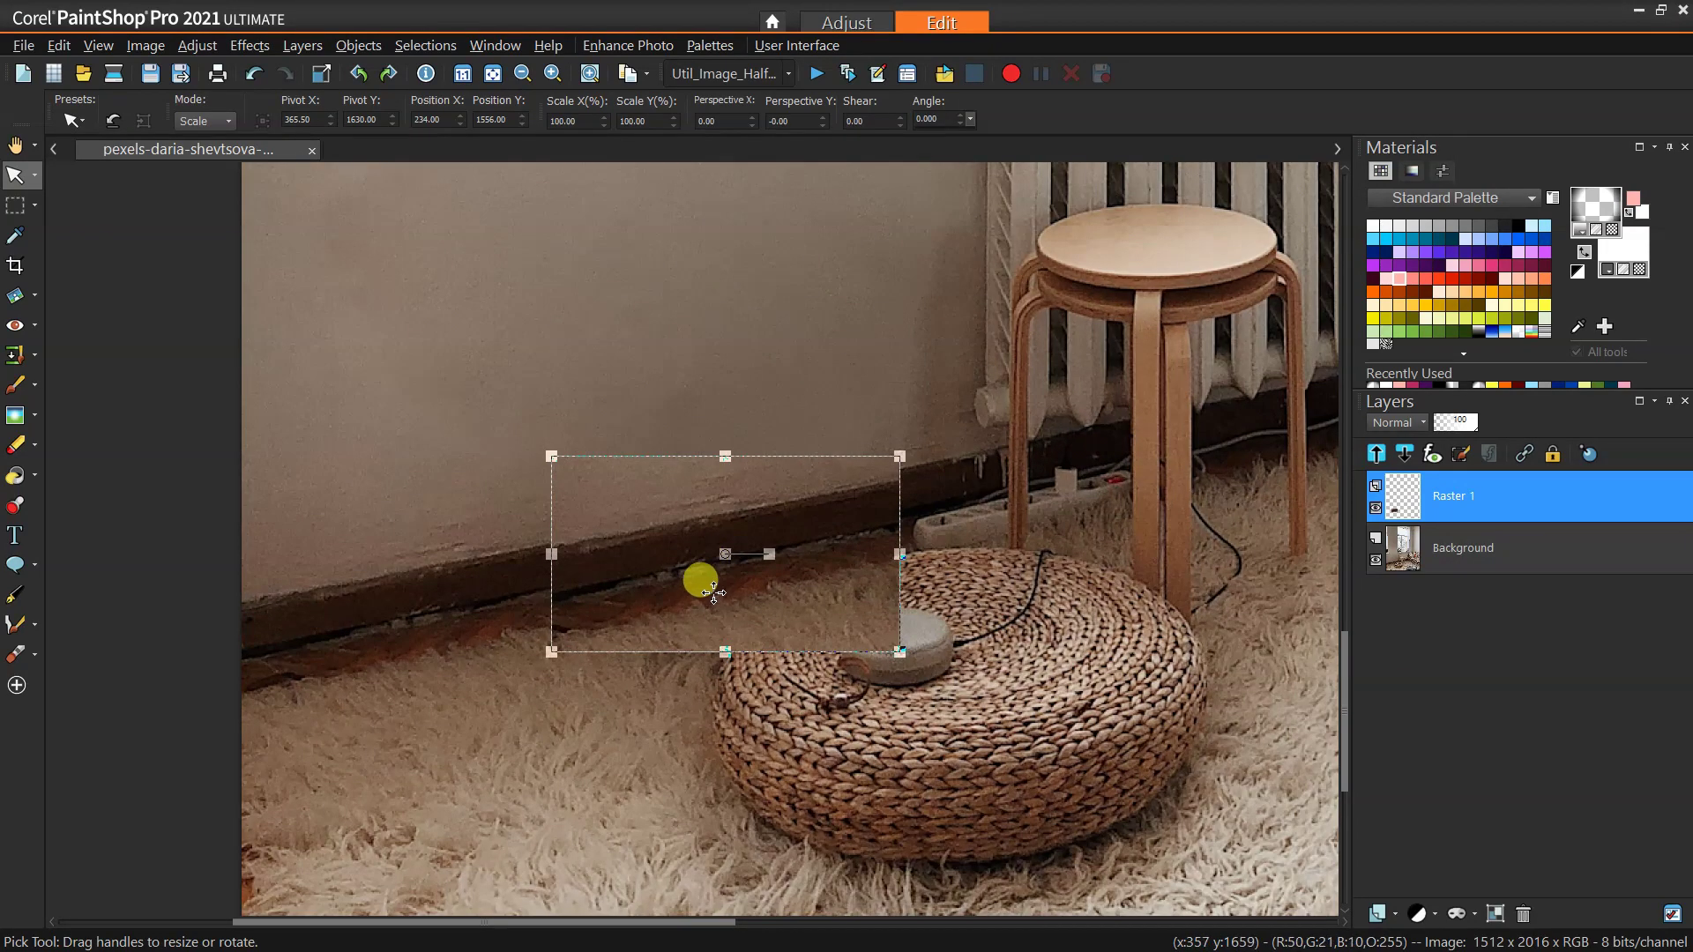
mouse_move(724, 554)
left_mouse_down()
mouse_move(714, 543)
mouse_move(741, 550)
left_mouse_up()
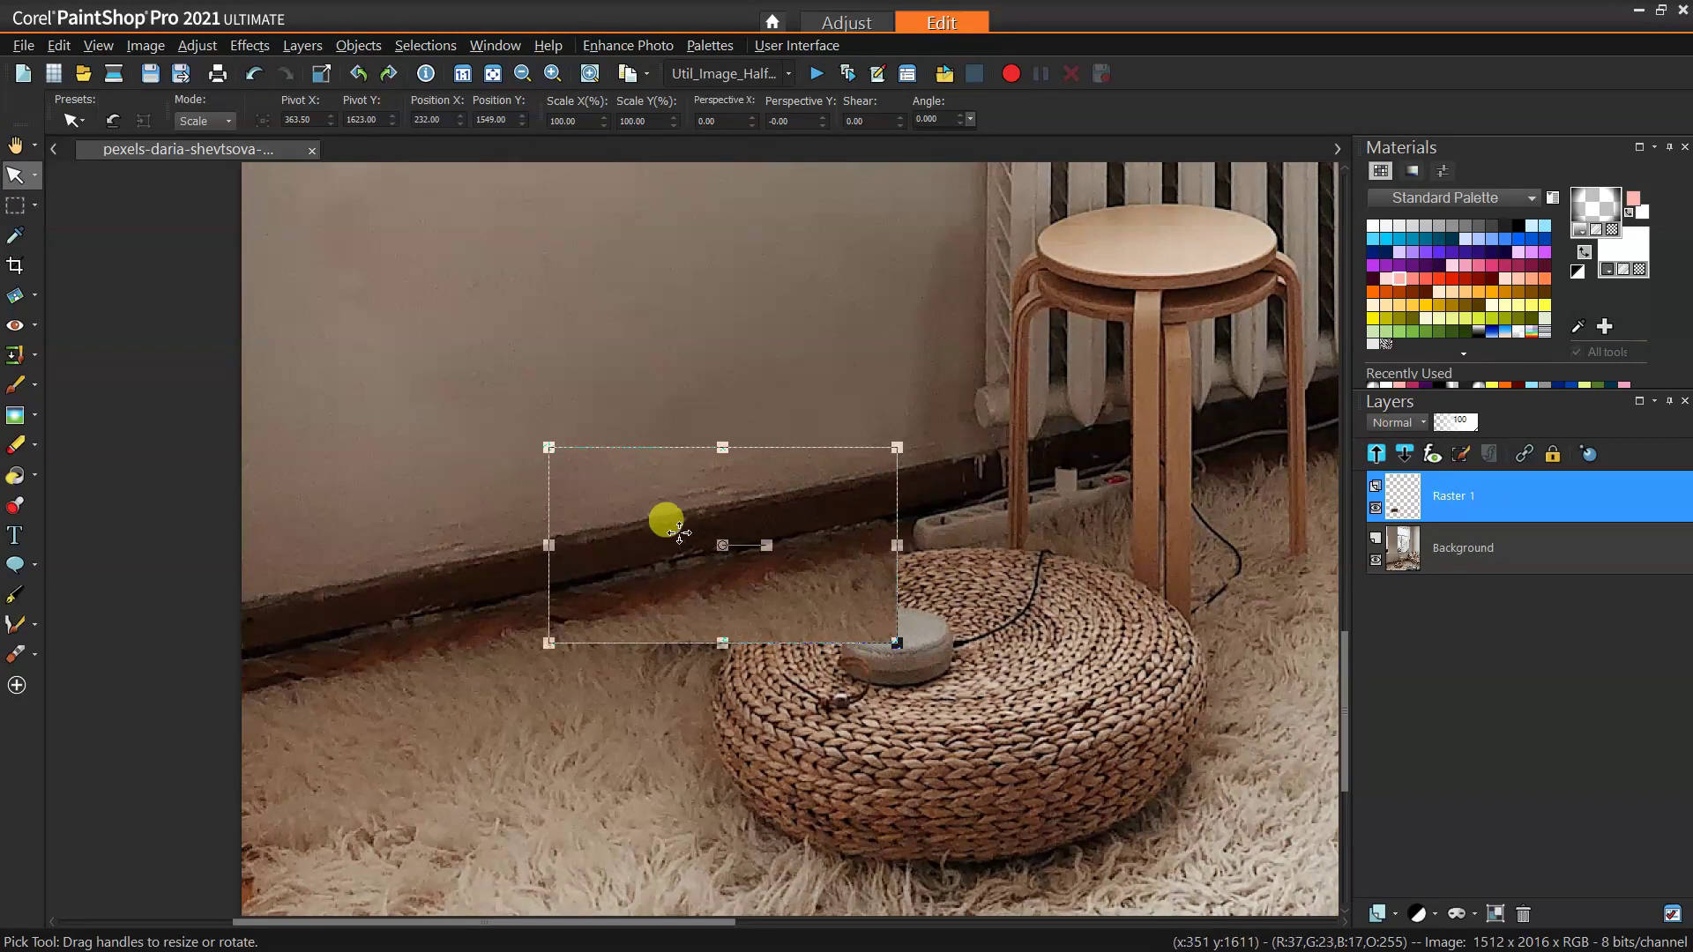
left_click(15, 145)
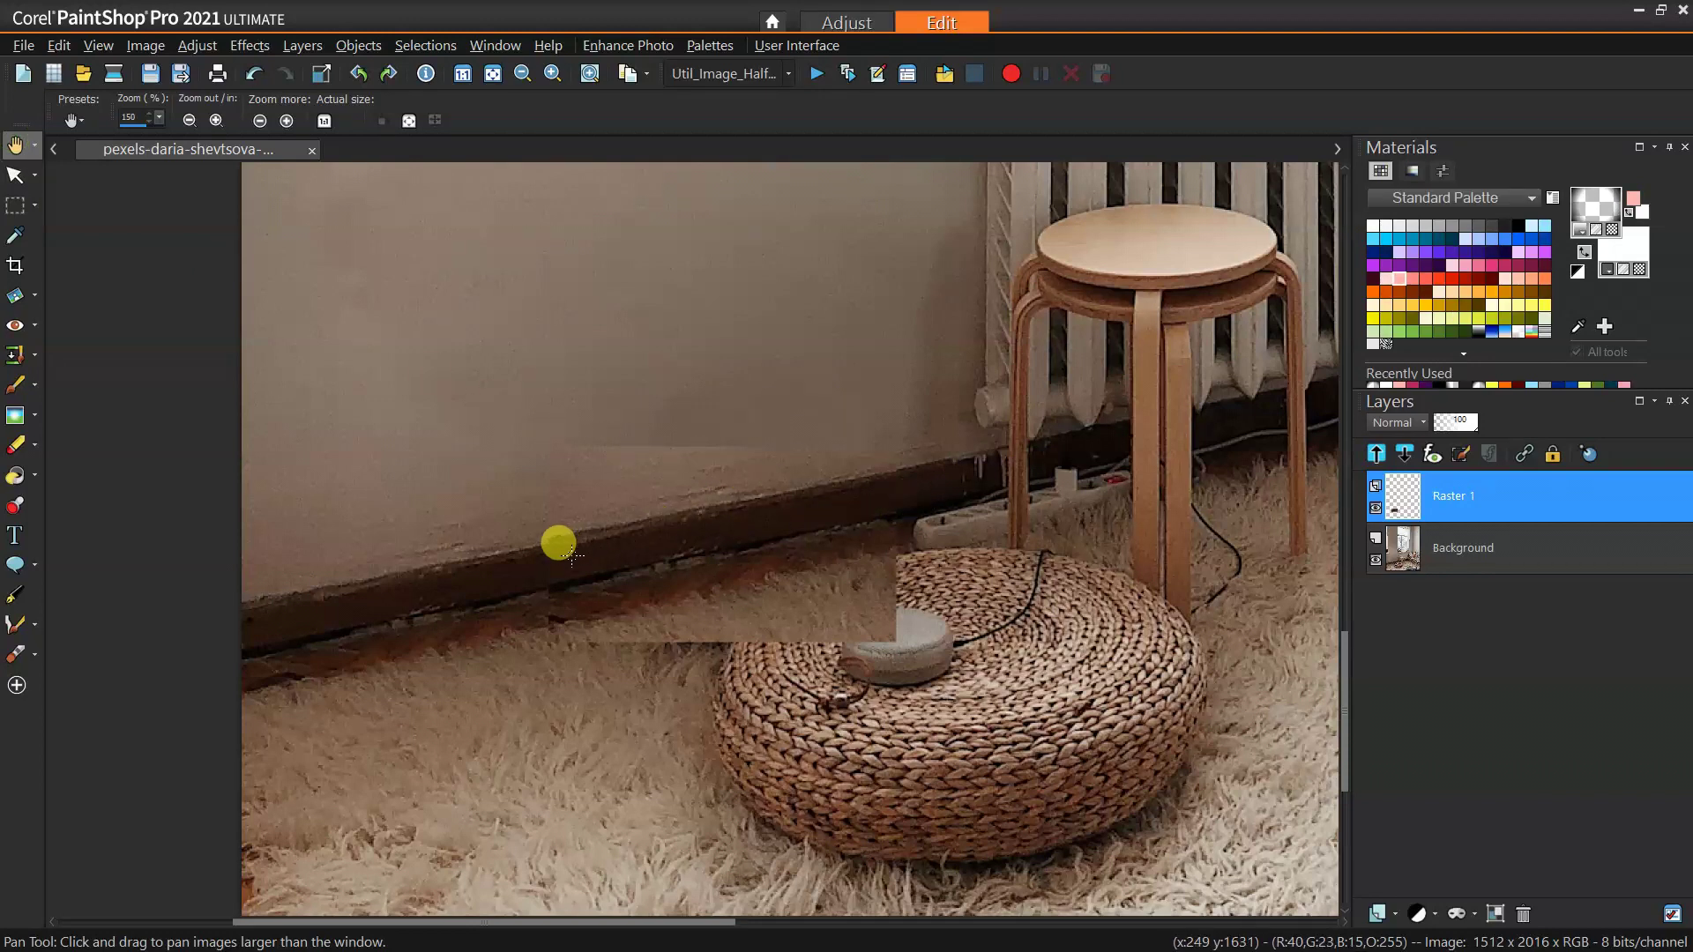
left_click(13, 178)
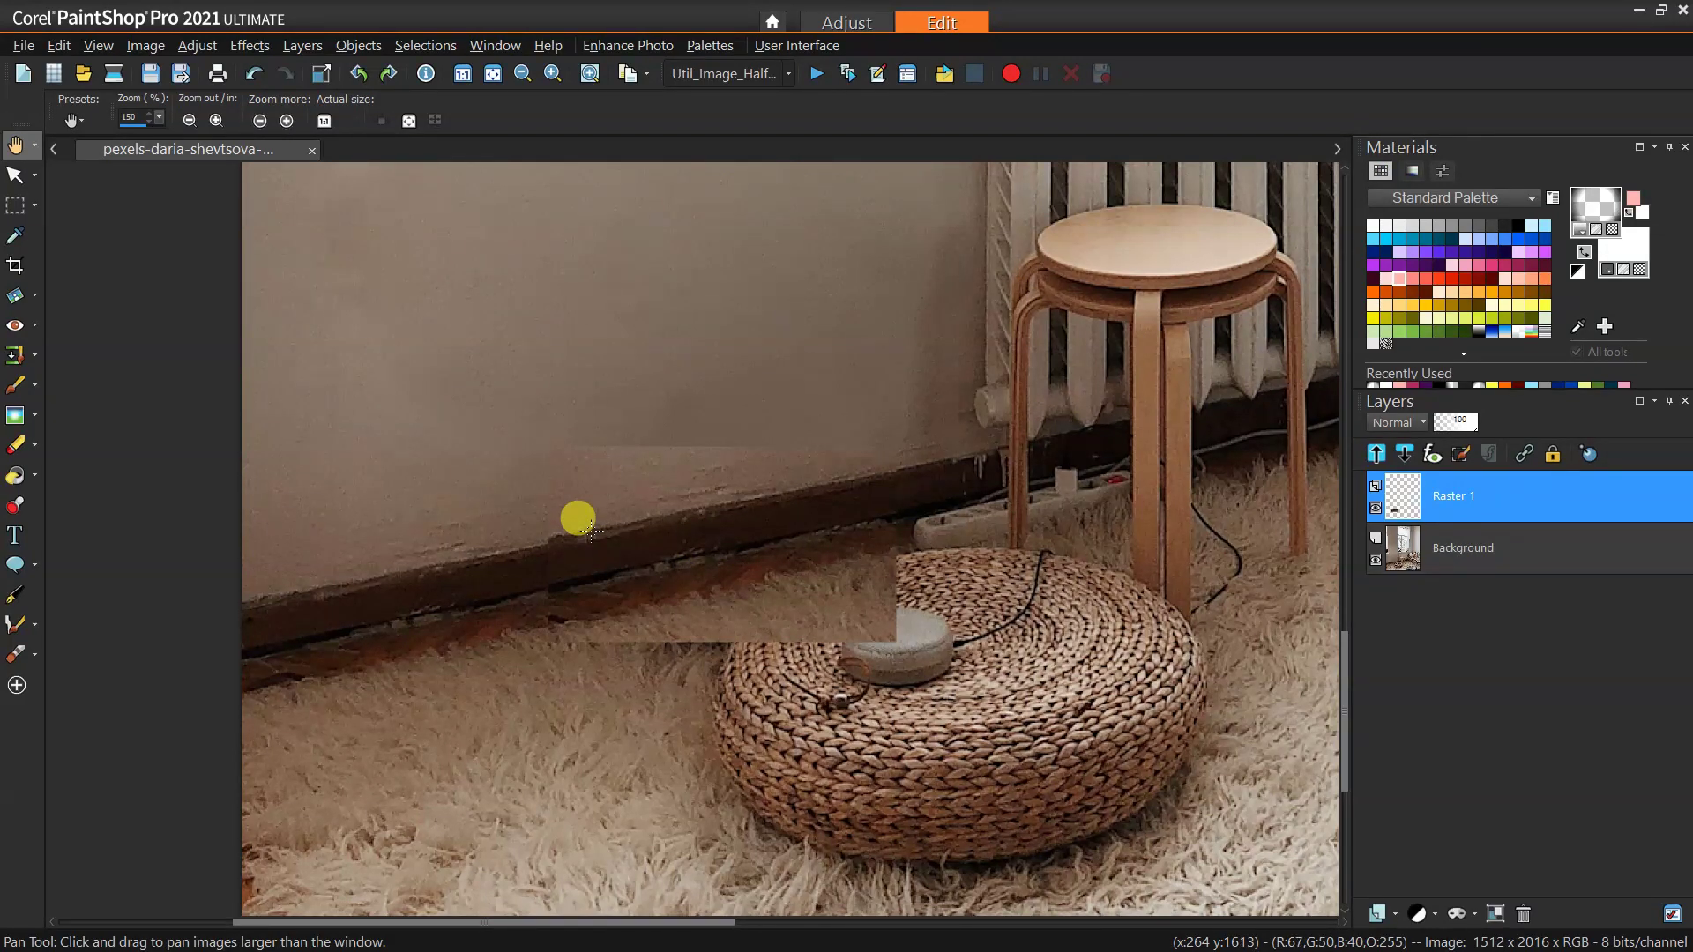
left_click(15, 174)
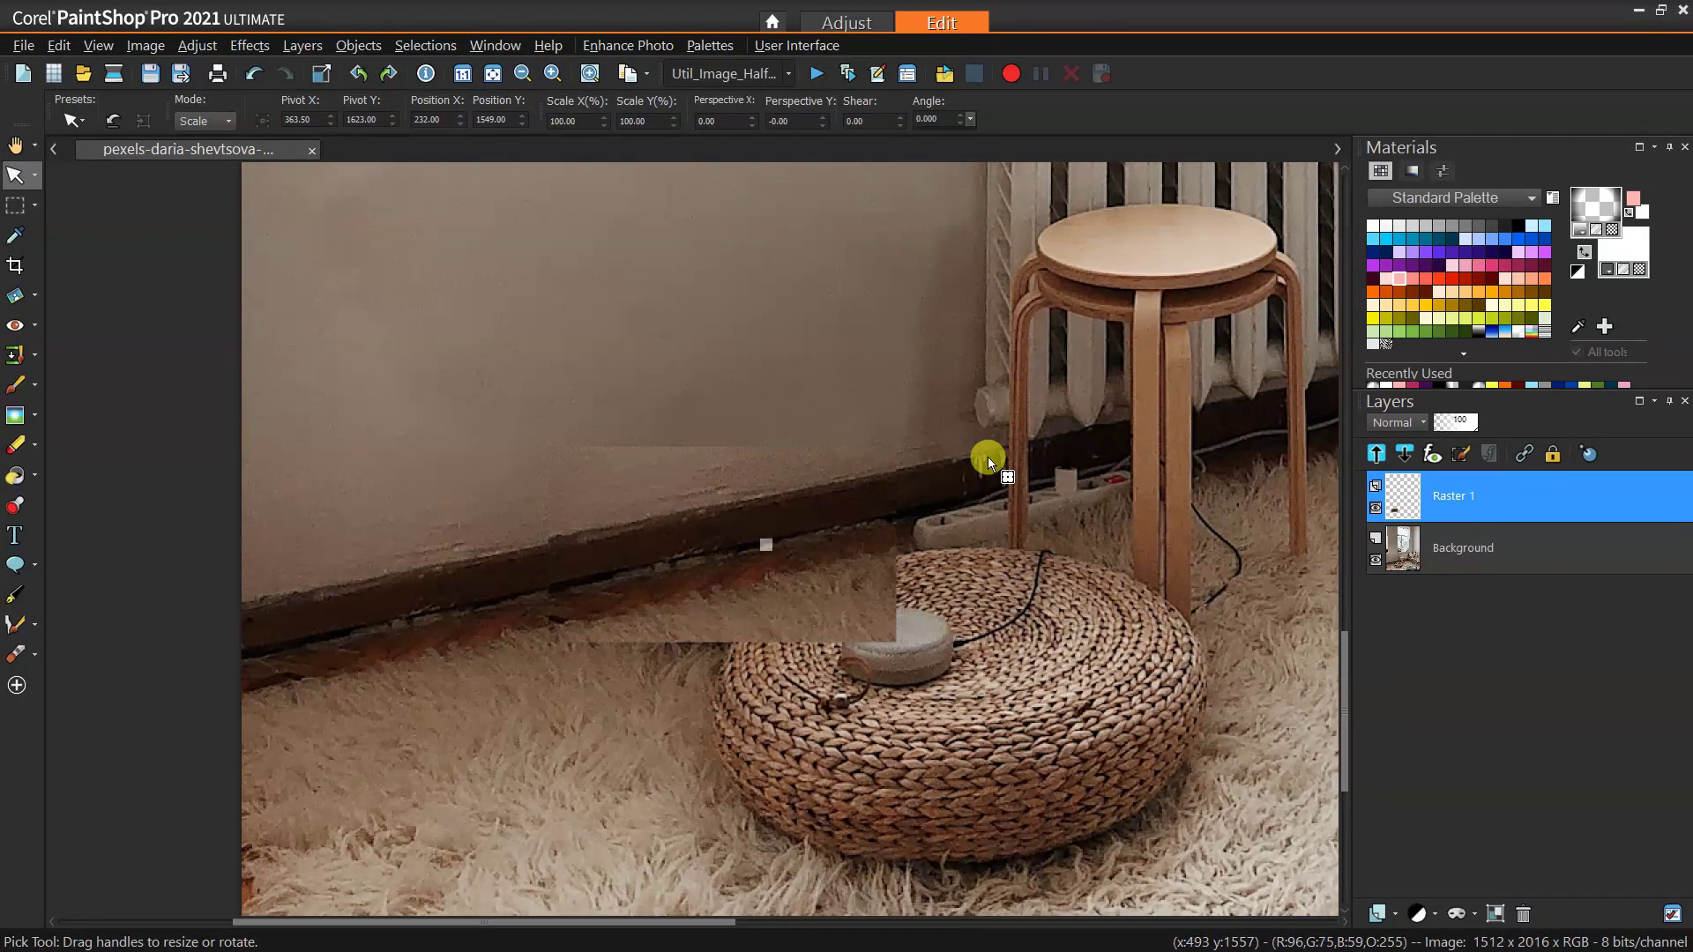
Step: Delete the Raster 1 patch layer
right_click(1468, 490)
left_click(1447, 555)
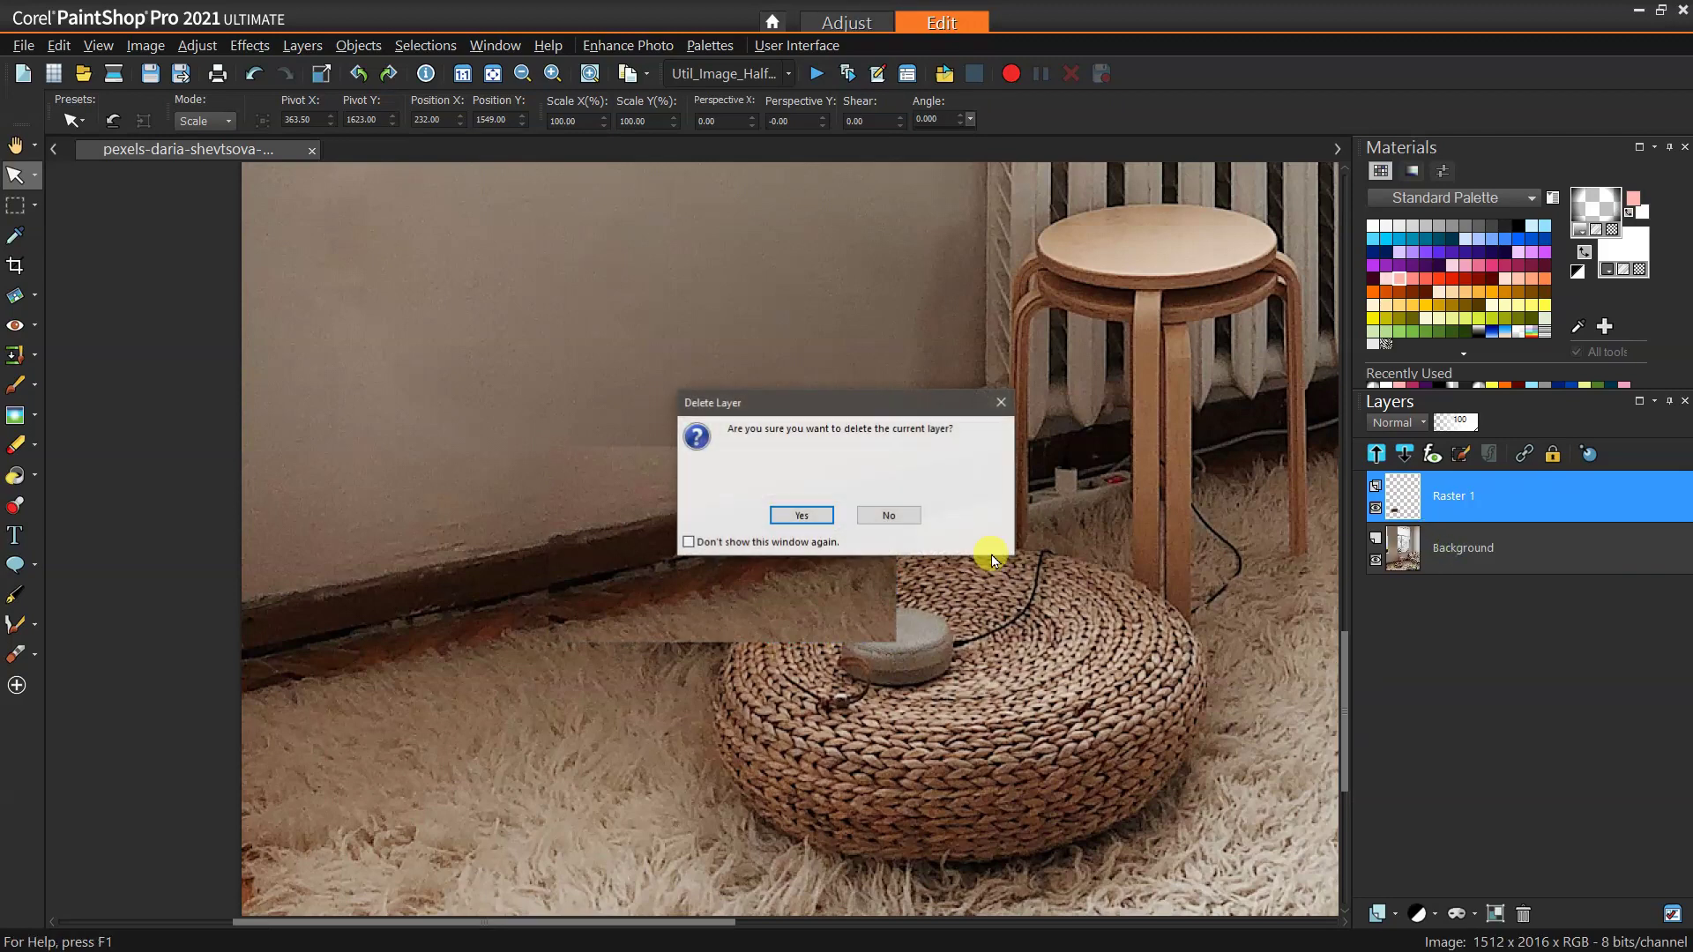
left_click(805, 514)
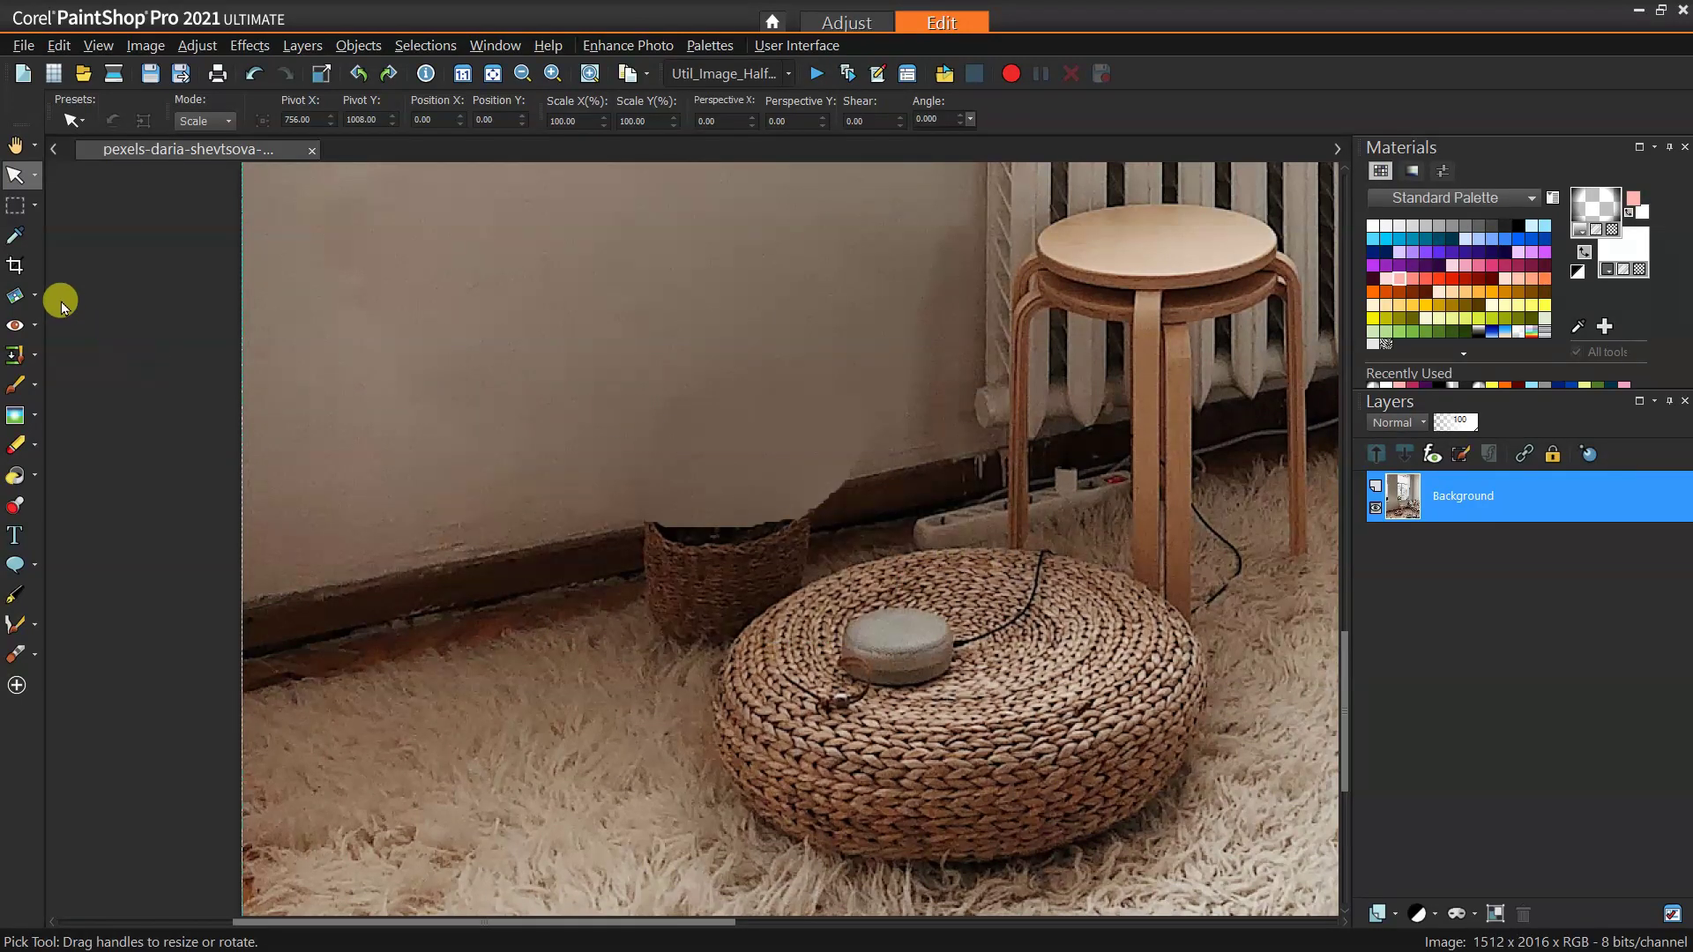
Step: Select and copy a larger rectangle of wall, baseboard and rug left of the basket
left_click(15, 206)
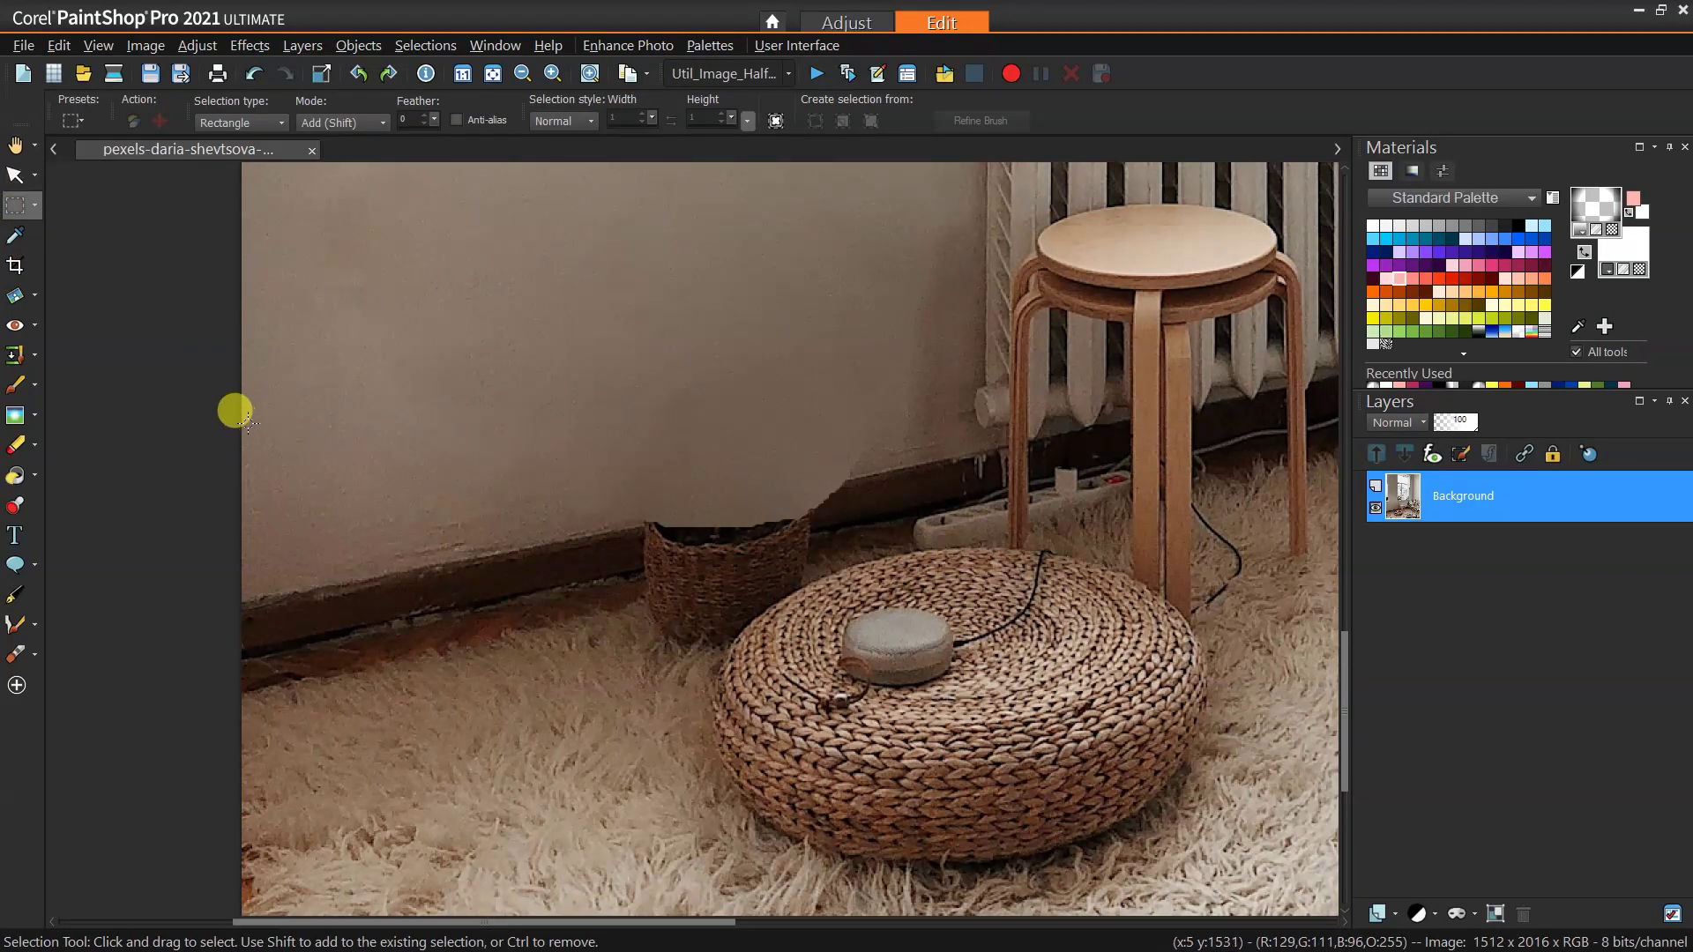
mouse_move(253, 422)
left_mouse_down()
mouse_move(571, 534)
mouse_move(635, 756)
left_mouse_up()
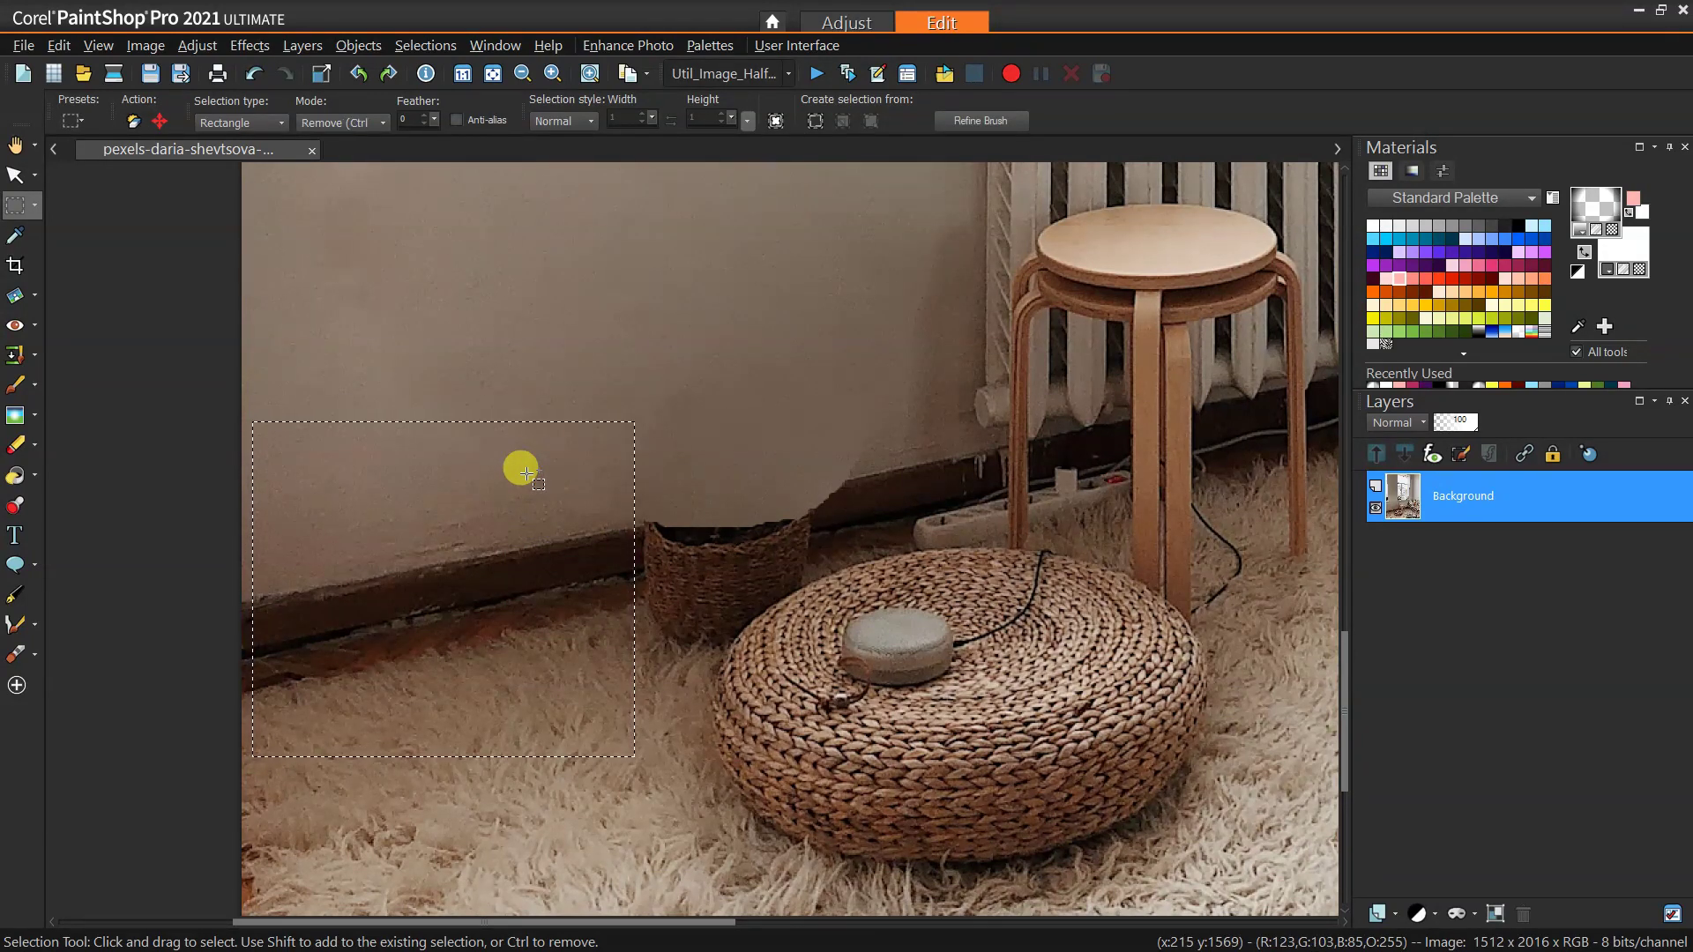
key("ctrl+c")
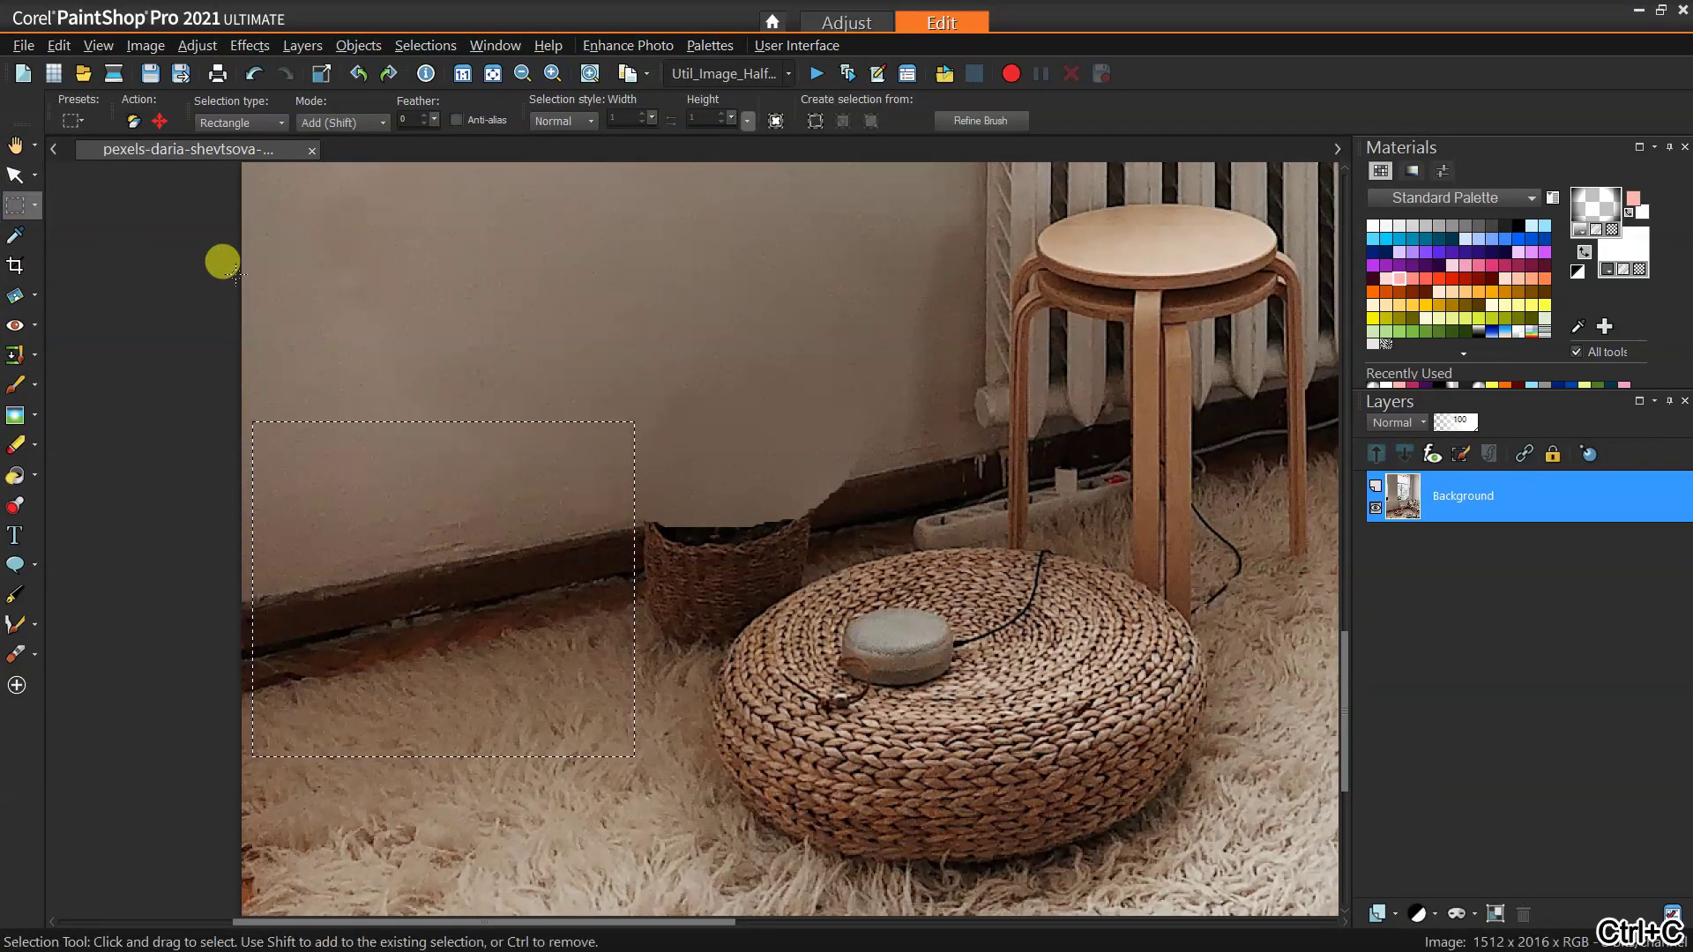
Step: Move the pasted patch down over the basket, lining up its baseboard with the wall's
left_click(394, 333)
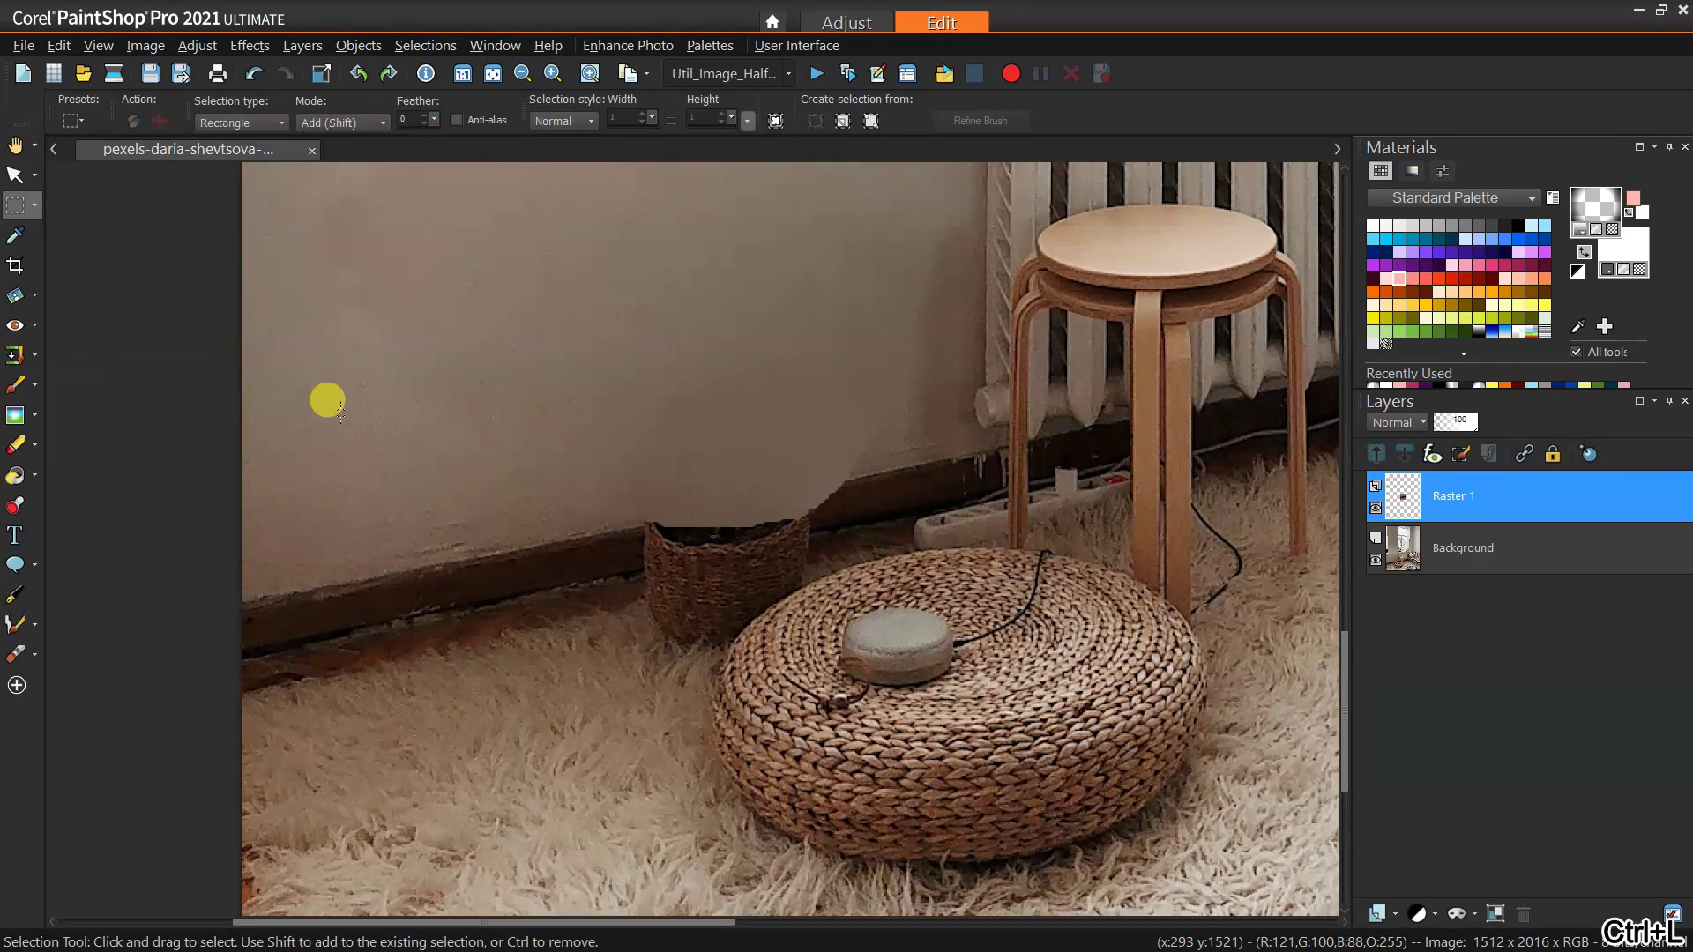
left_click(13, 177)
scroll(700, 414, "down", 1)
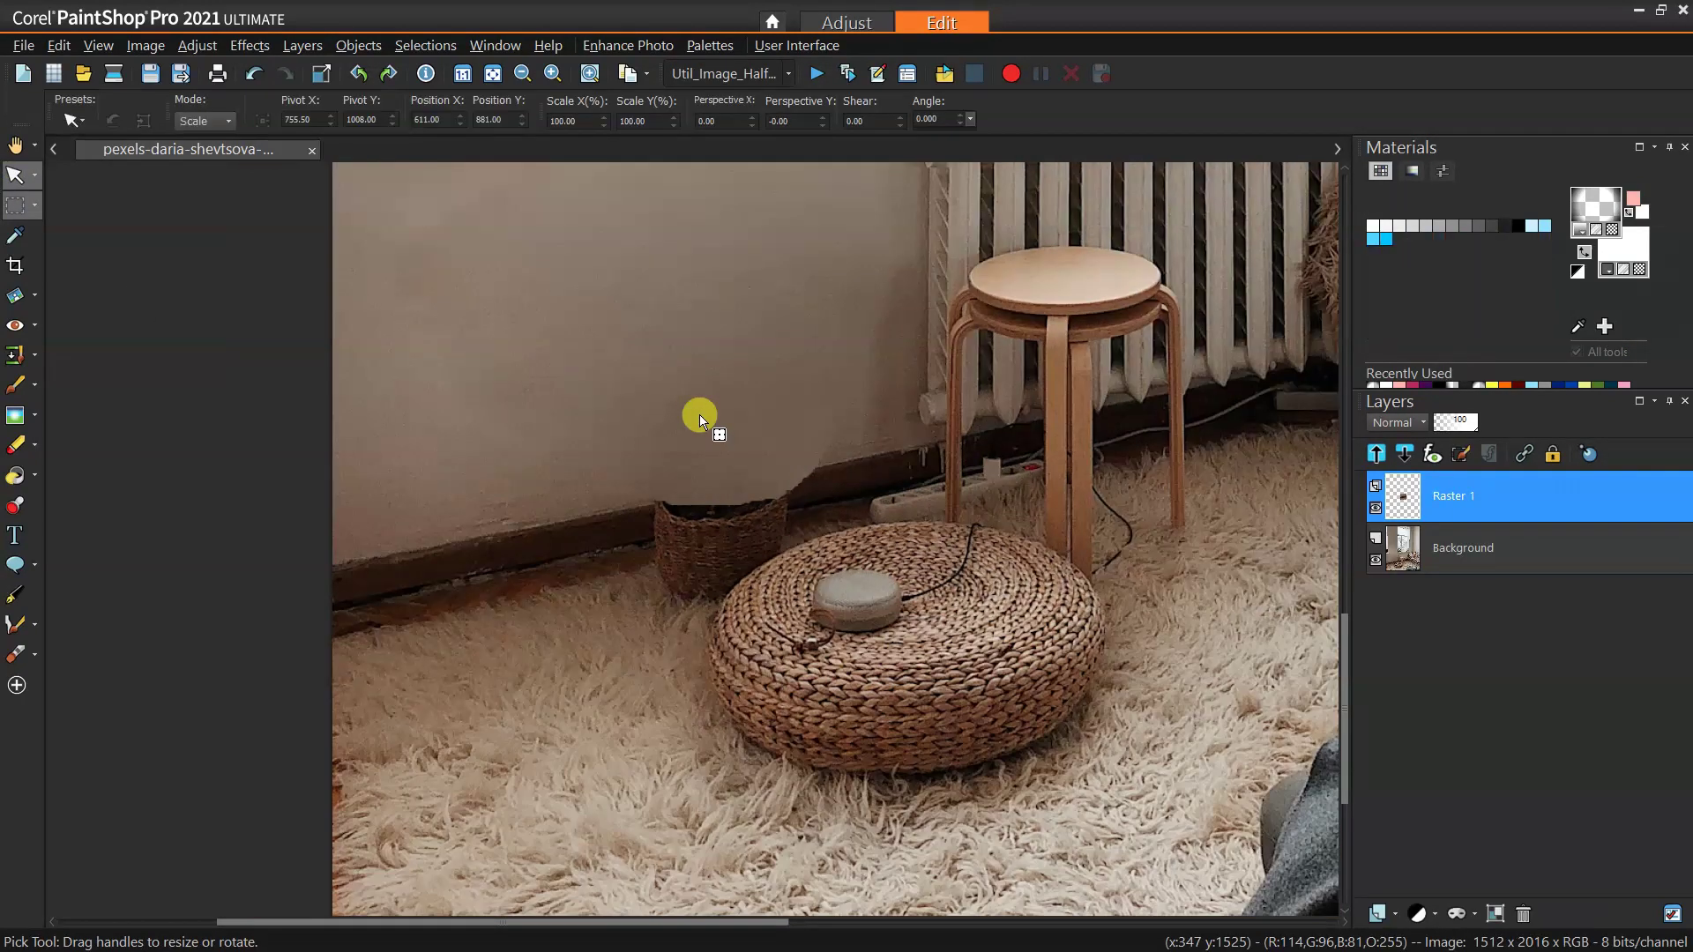
scroll(700, 414, "down", 1)
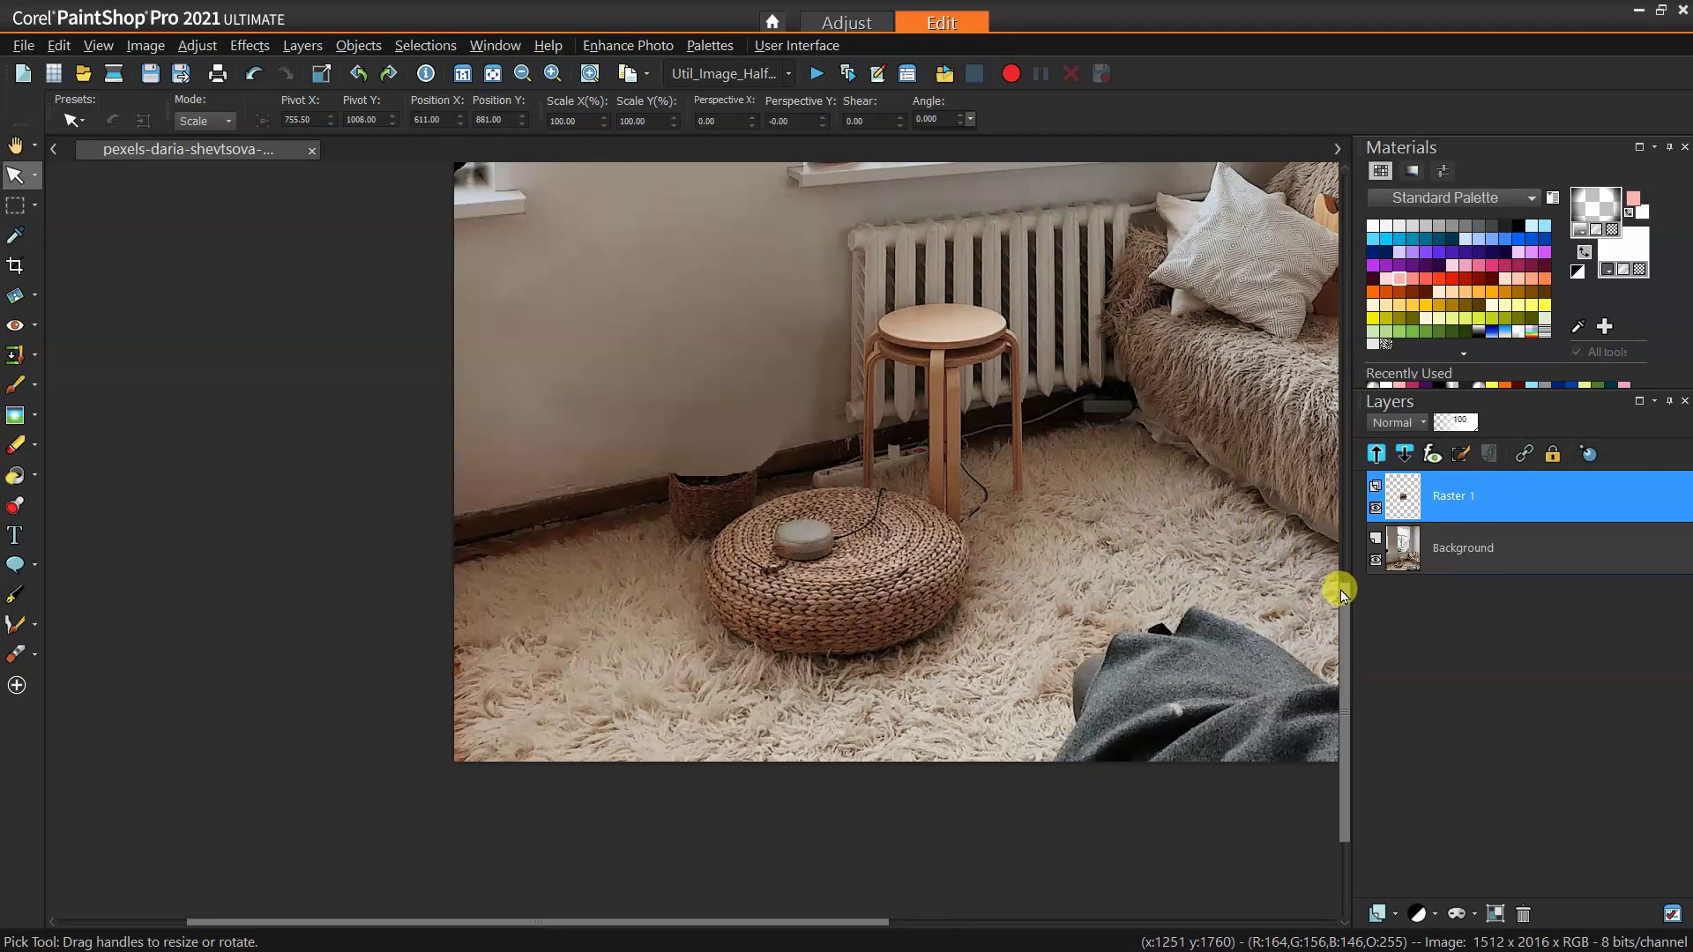
left_click_drag(1338, 586, 1338, 529)
left_click_drag(982, 201, 724, 633)
scroll(724, 633, "up", 3)
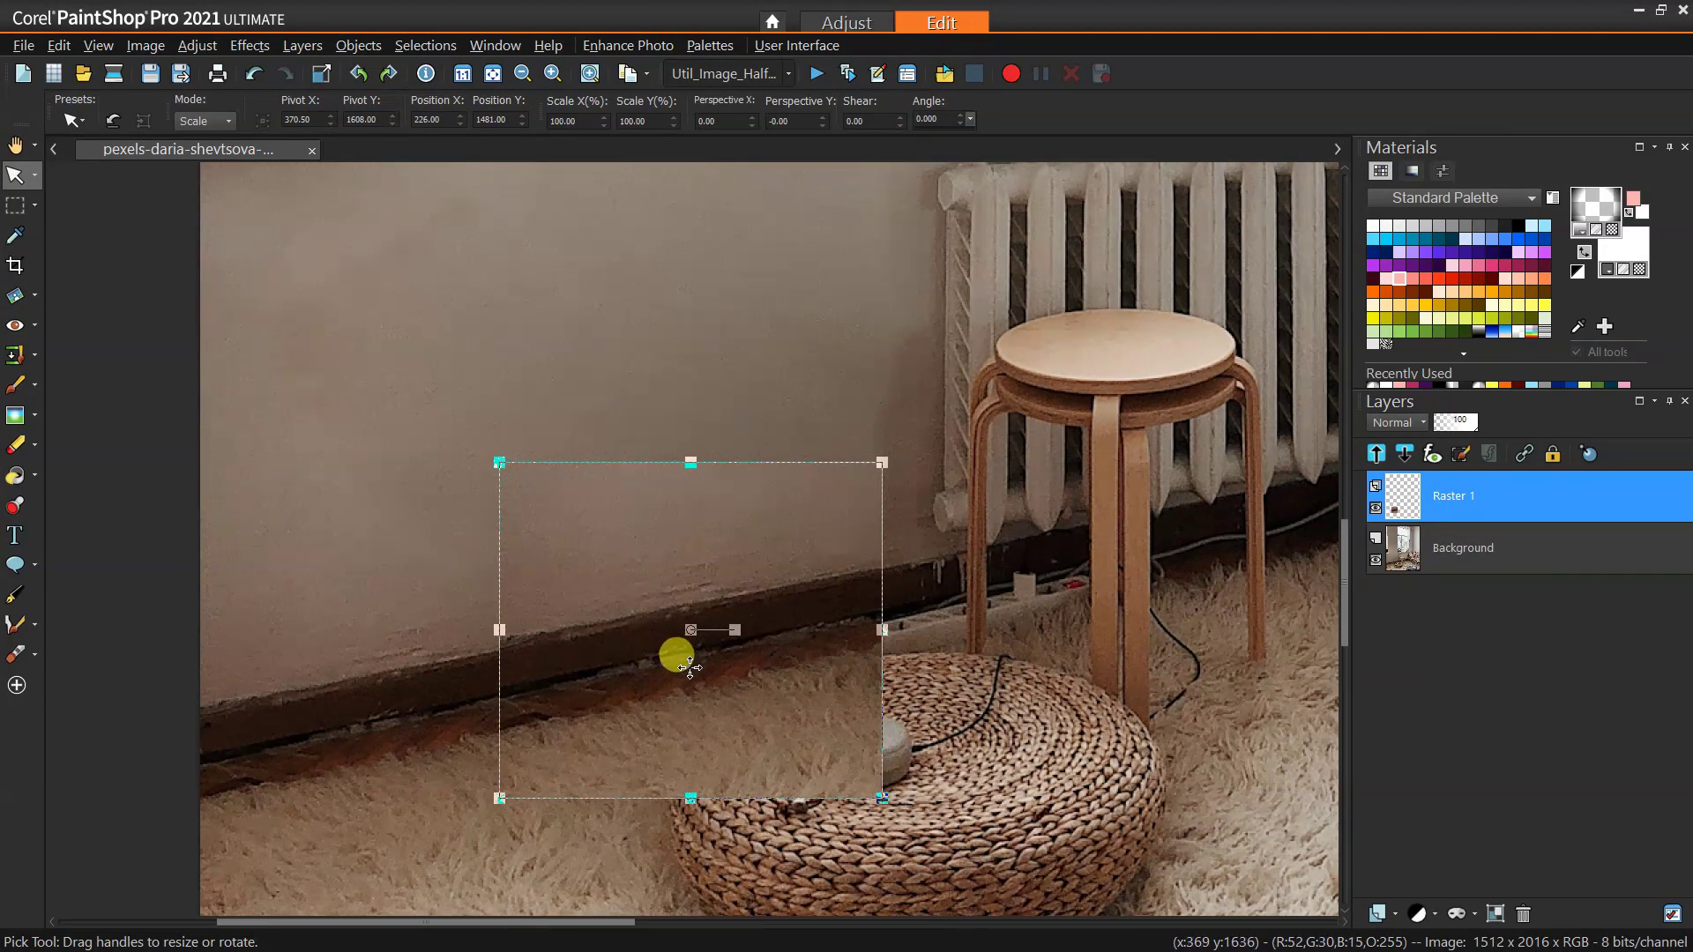
scroll(688, 661, "up", 1)
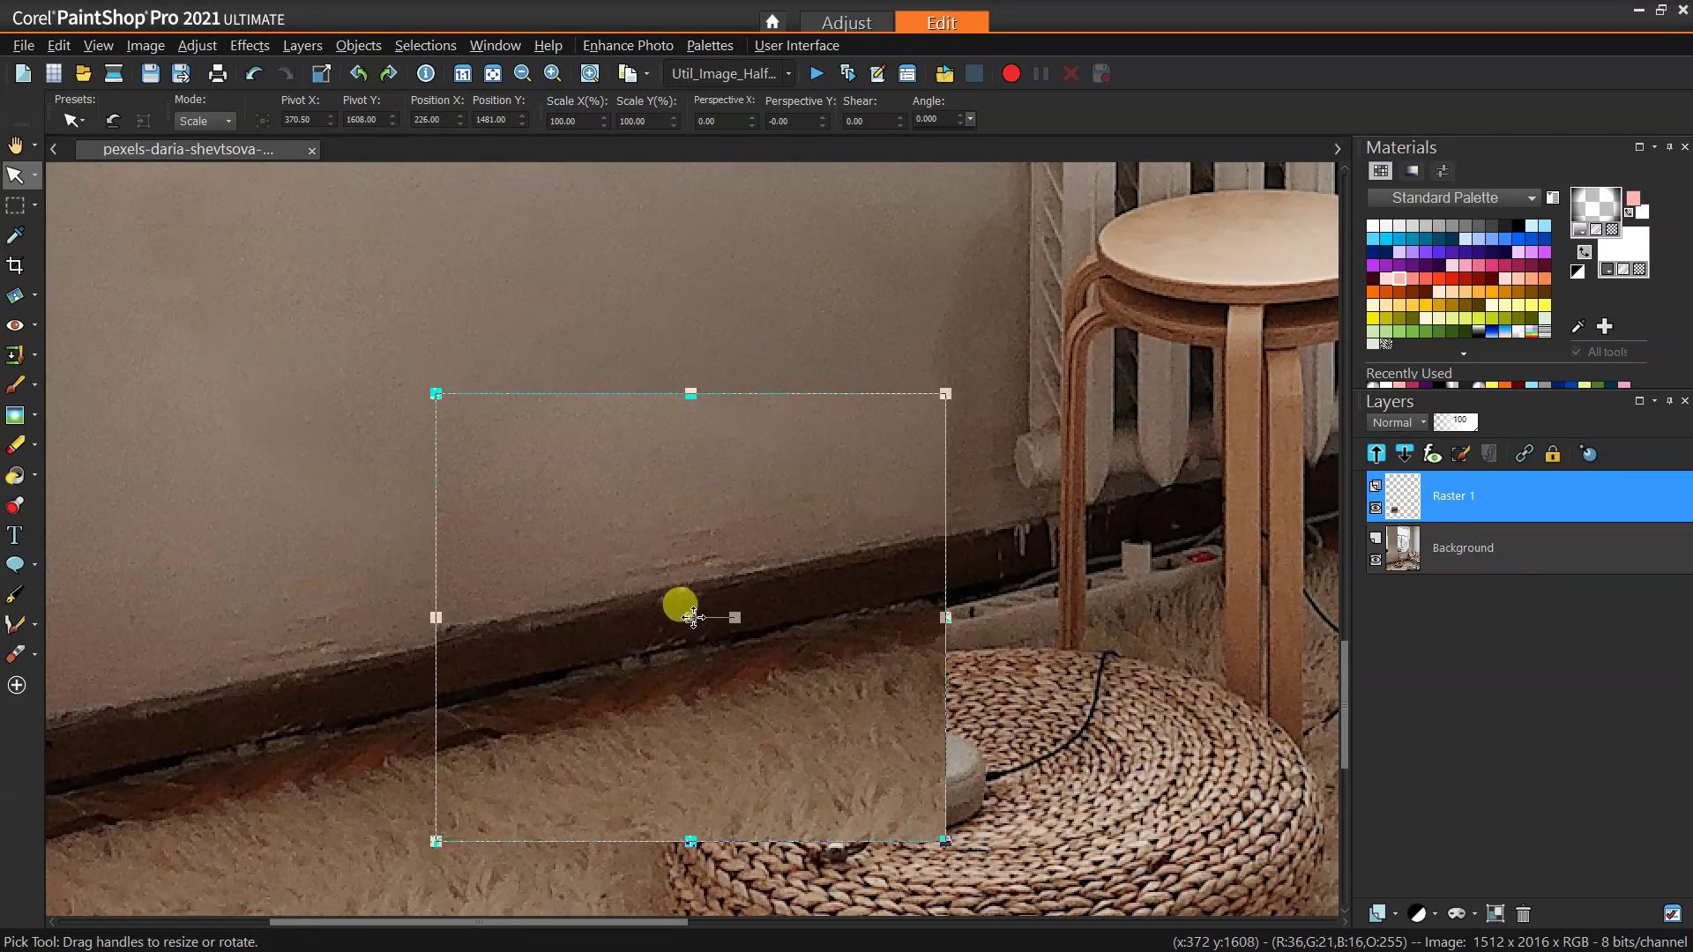
left_click_drag(693, 617, 693, 619)
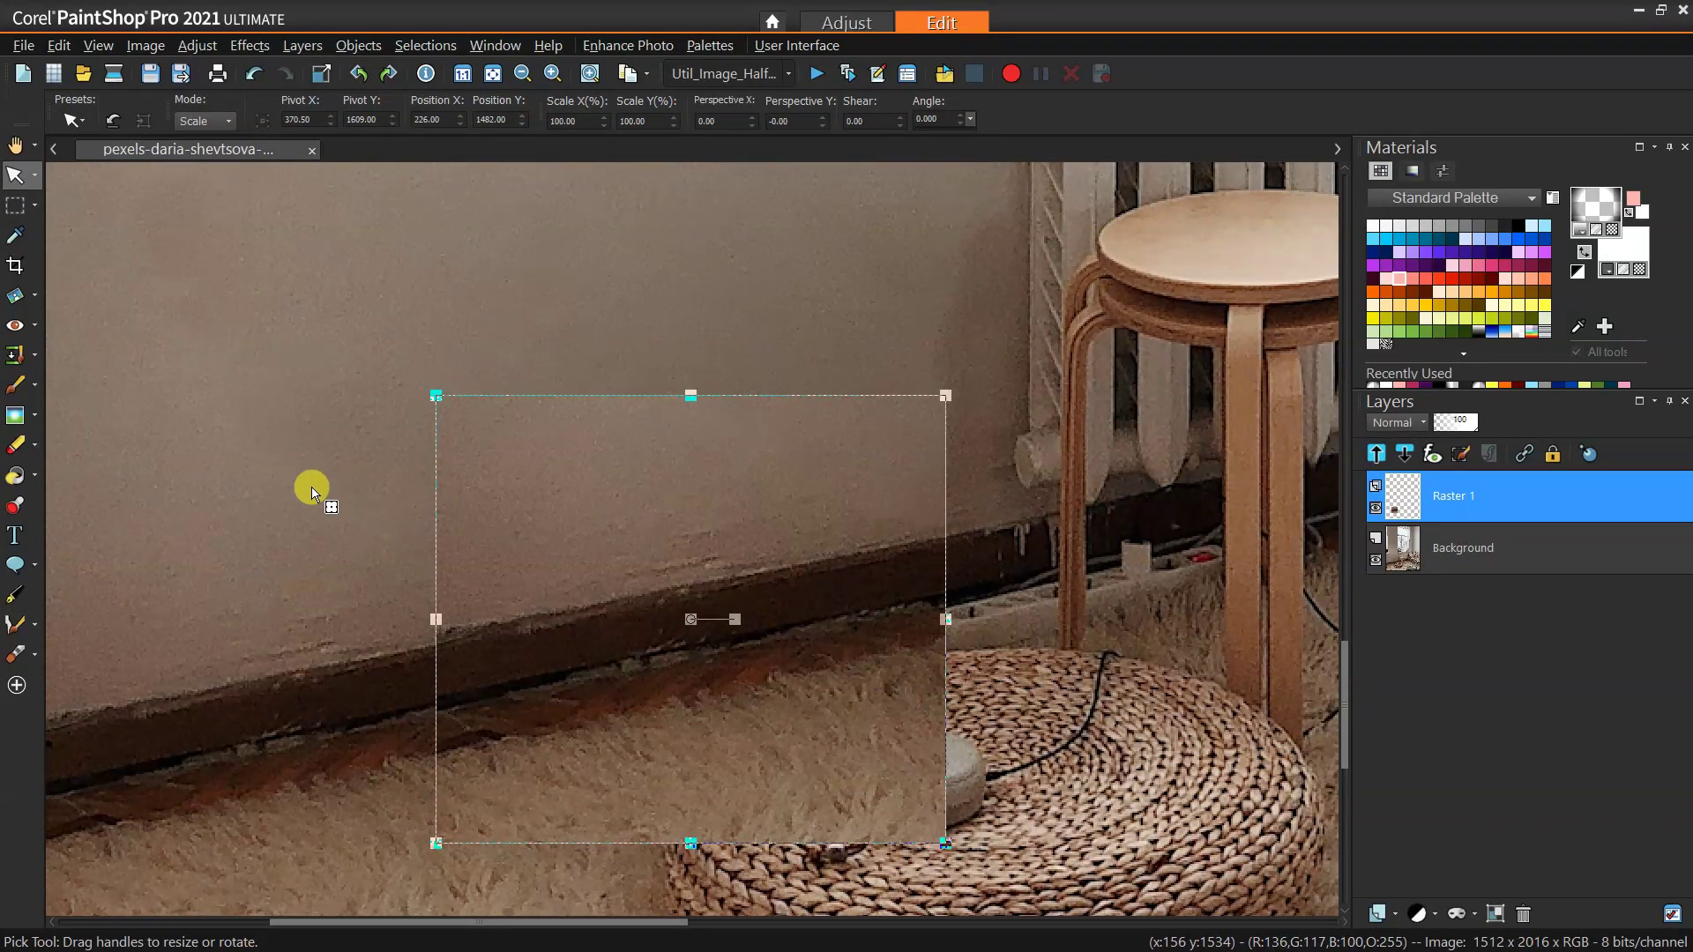
Step: Check the patch alignment at reduced opacity, then restore the layer to 100 opacity
left_click(1455, 423)
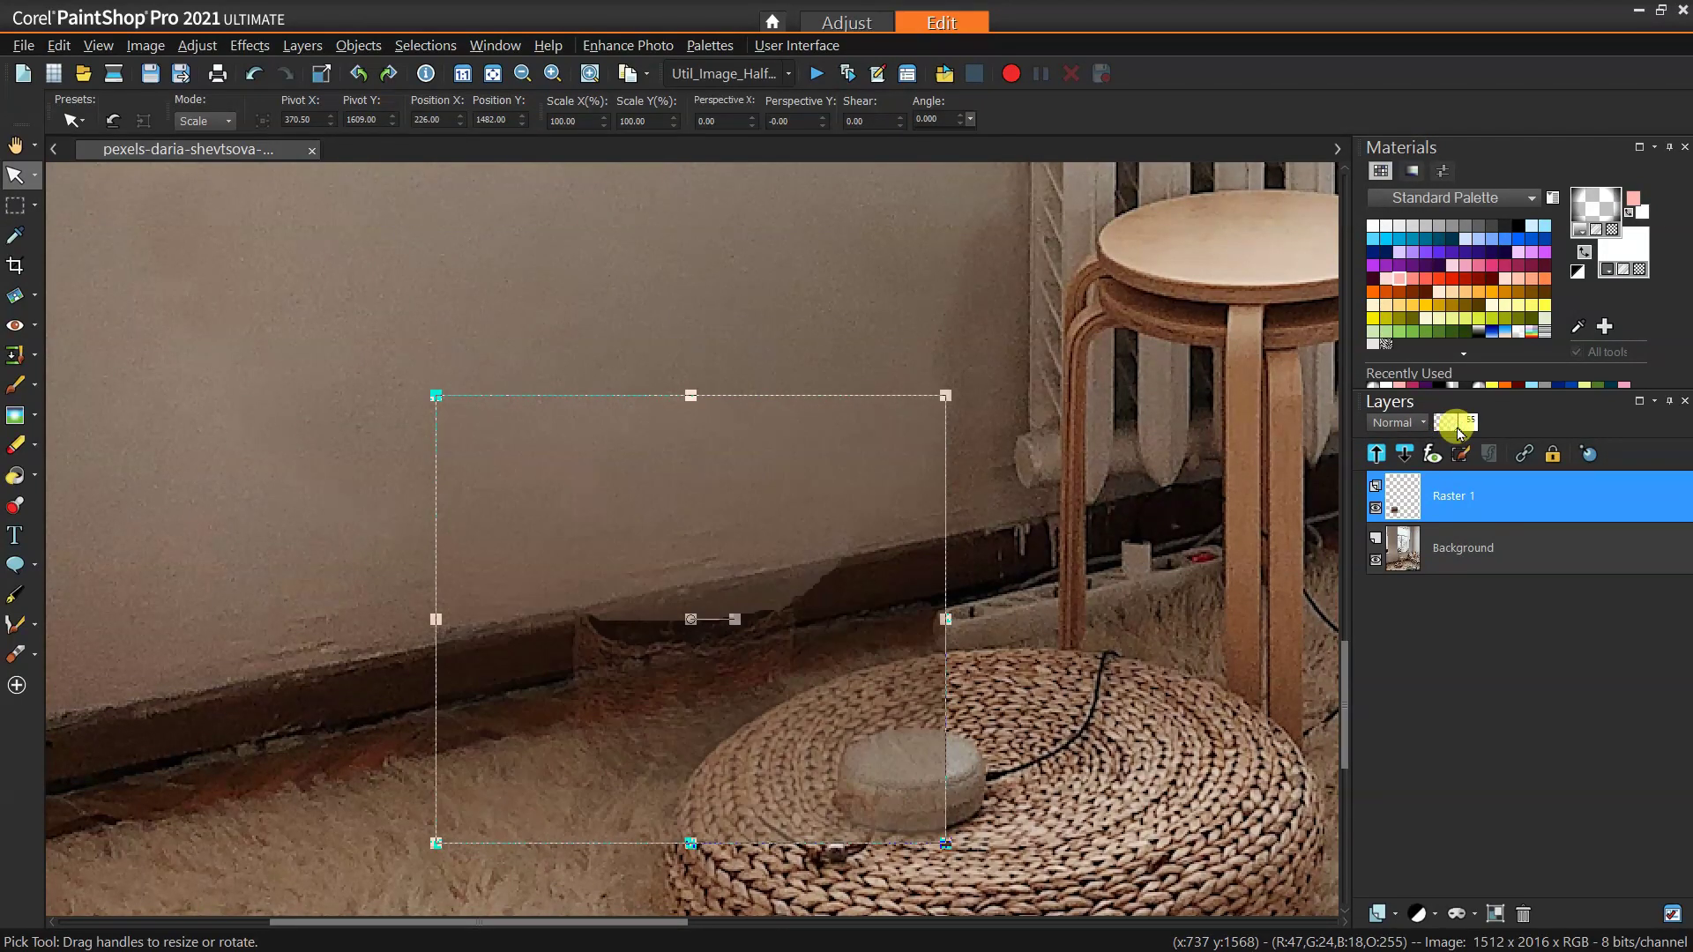
left_click_drag(1456, 431, 1492, 432)
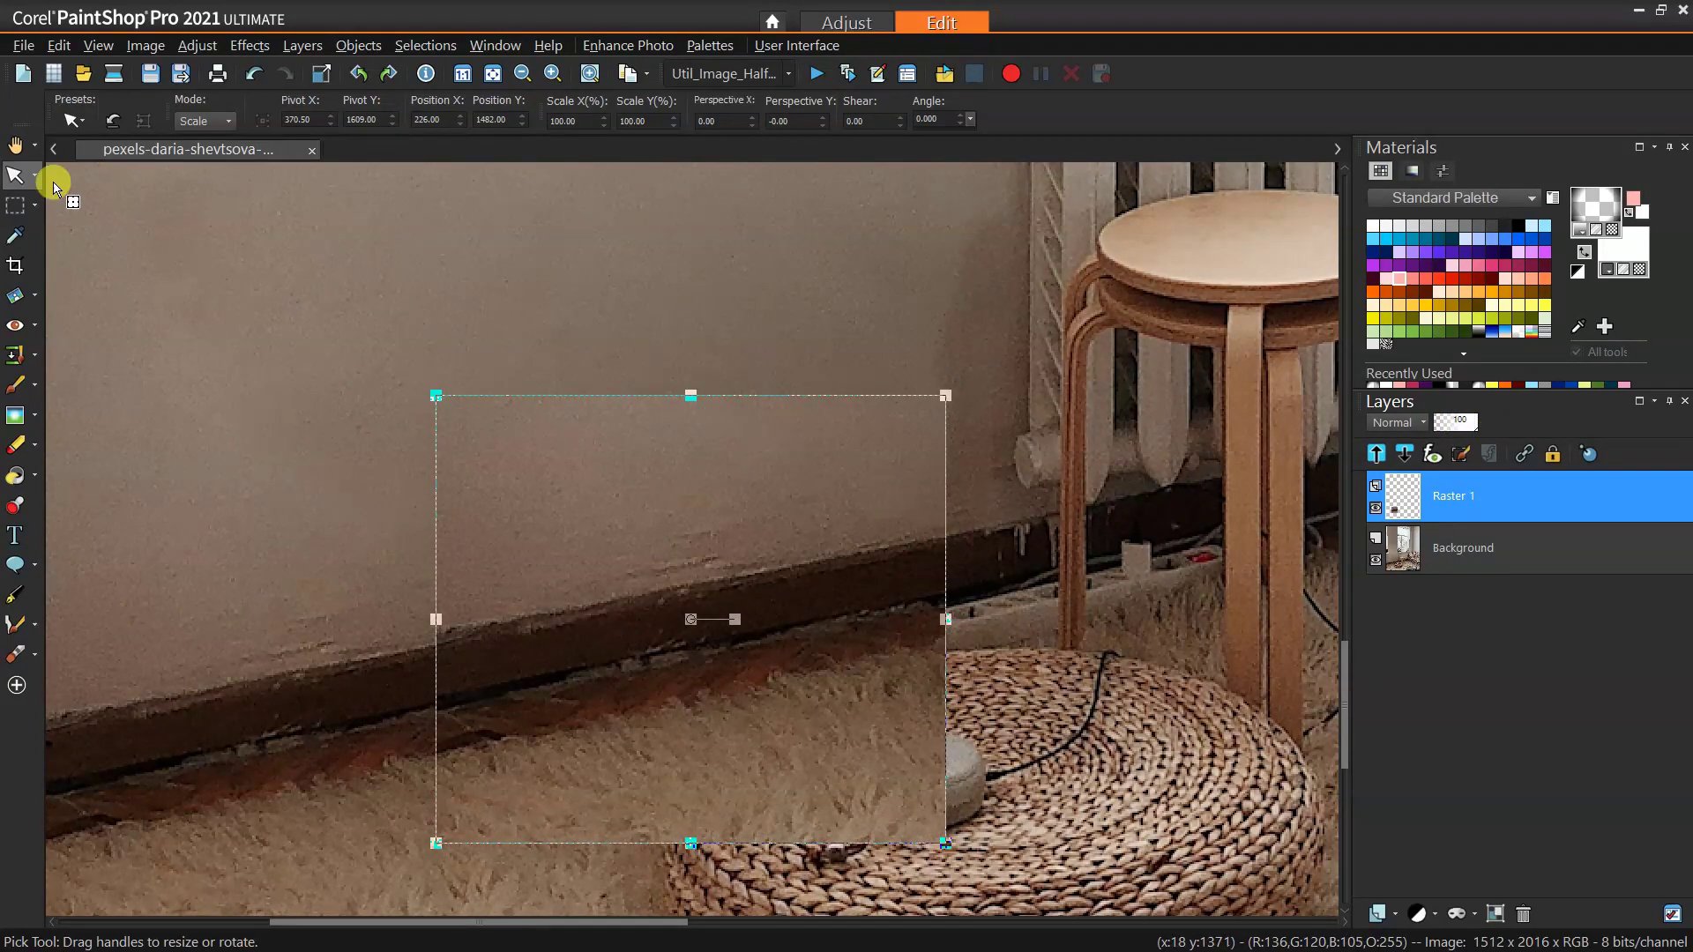
left_click(14, 143)
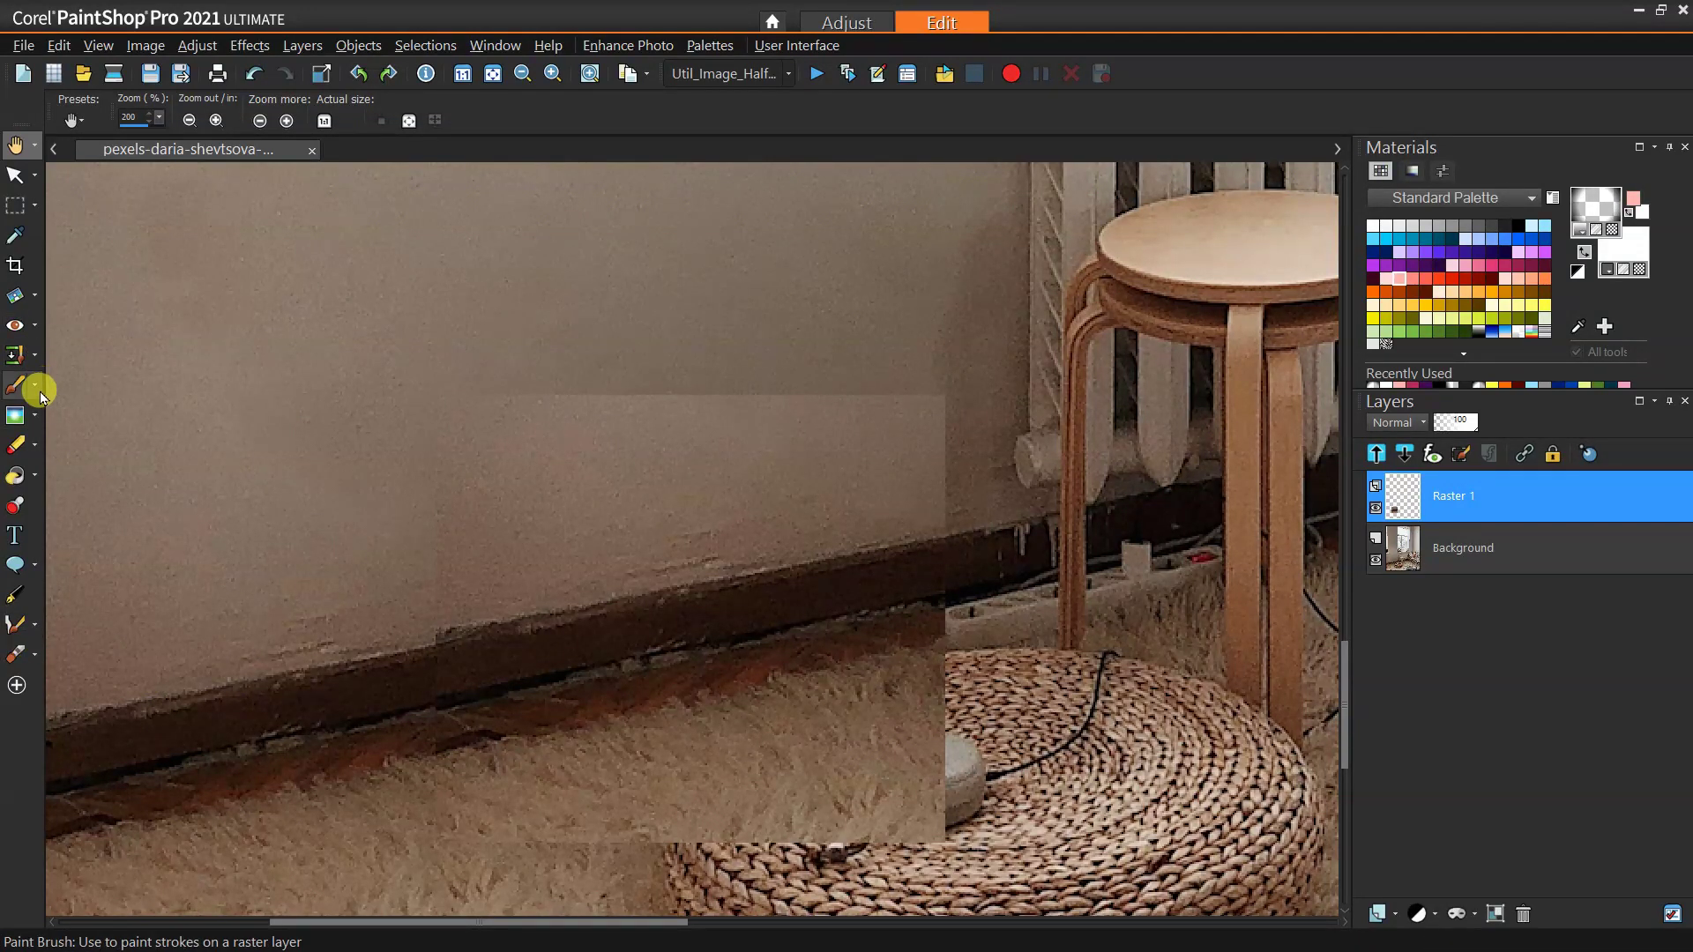
Step: Set the eraser hardness to 28 and erase the patch's top and right seams on the wall
left_click(19, 450)
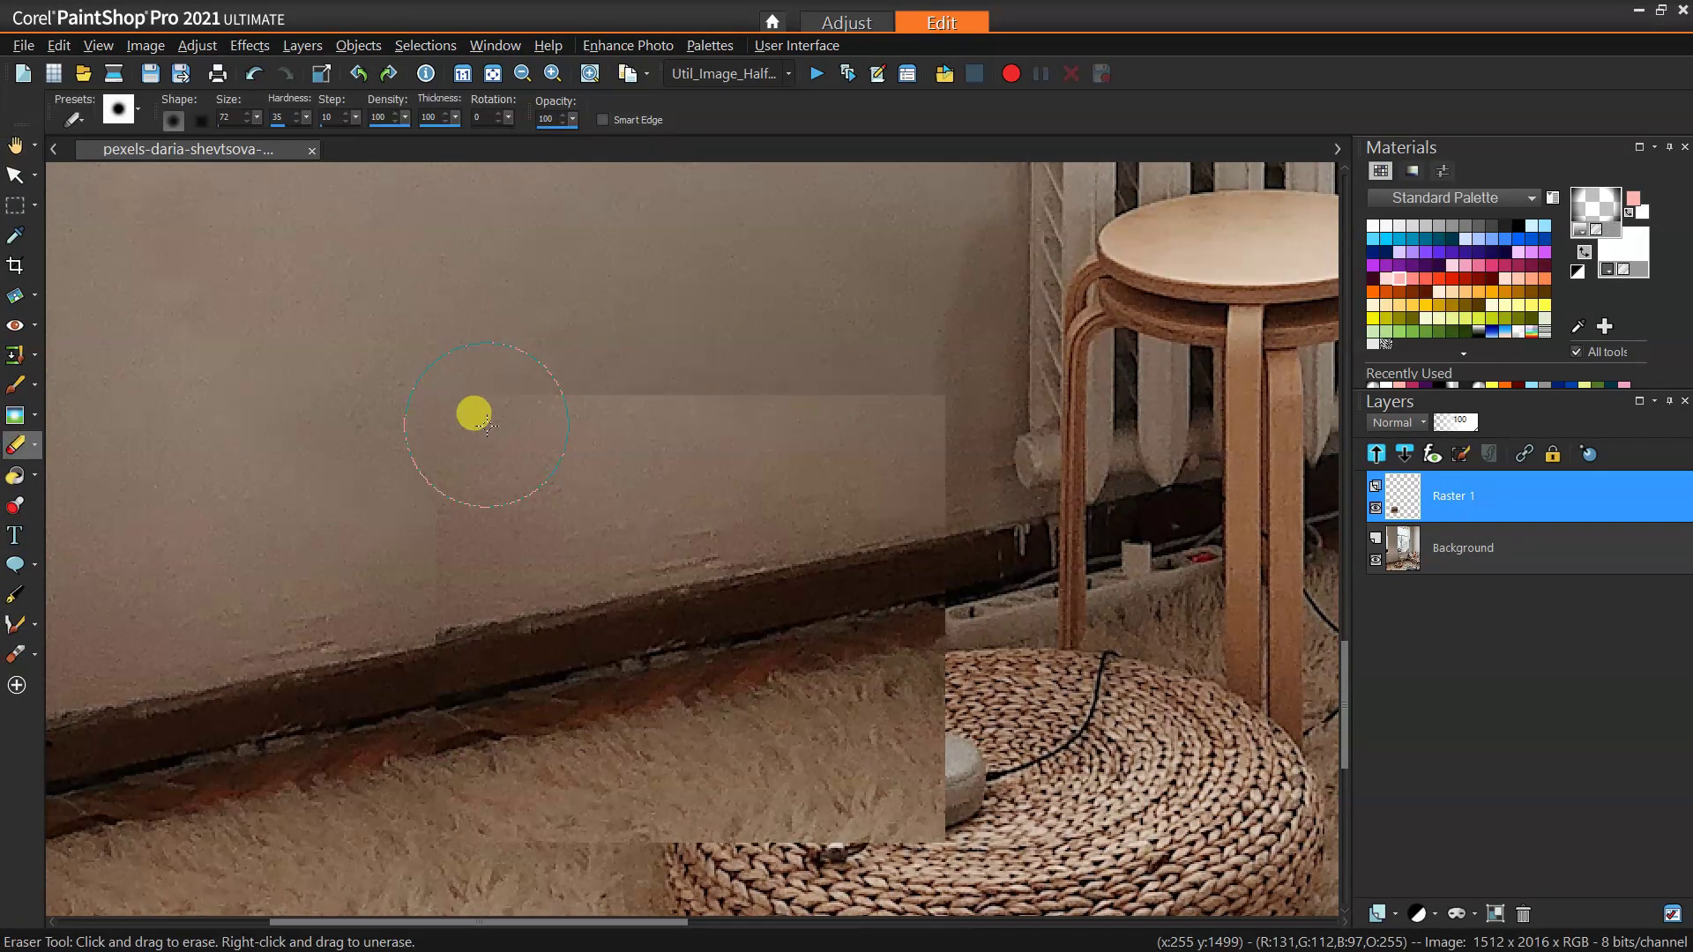
left_click_drag(461, 162, 474, 174)
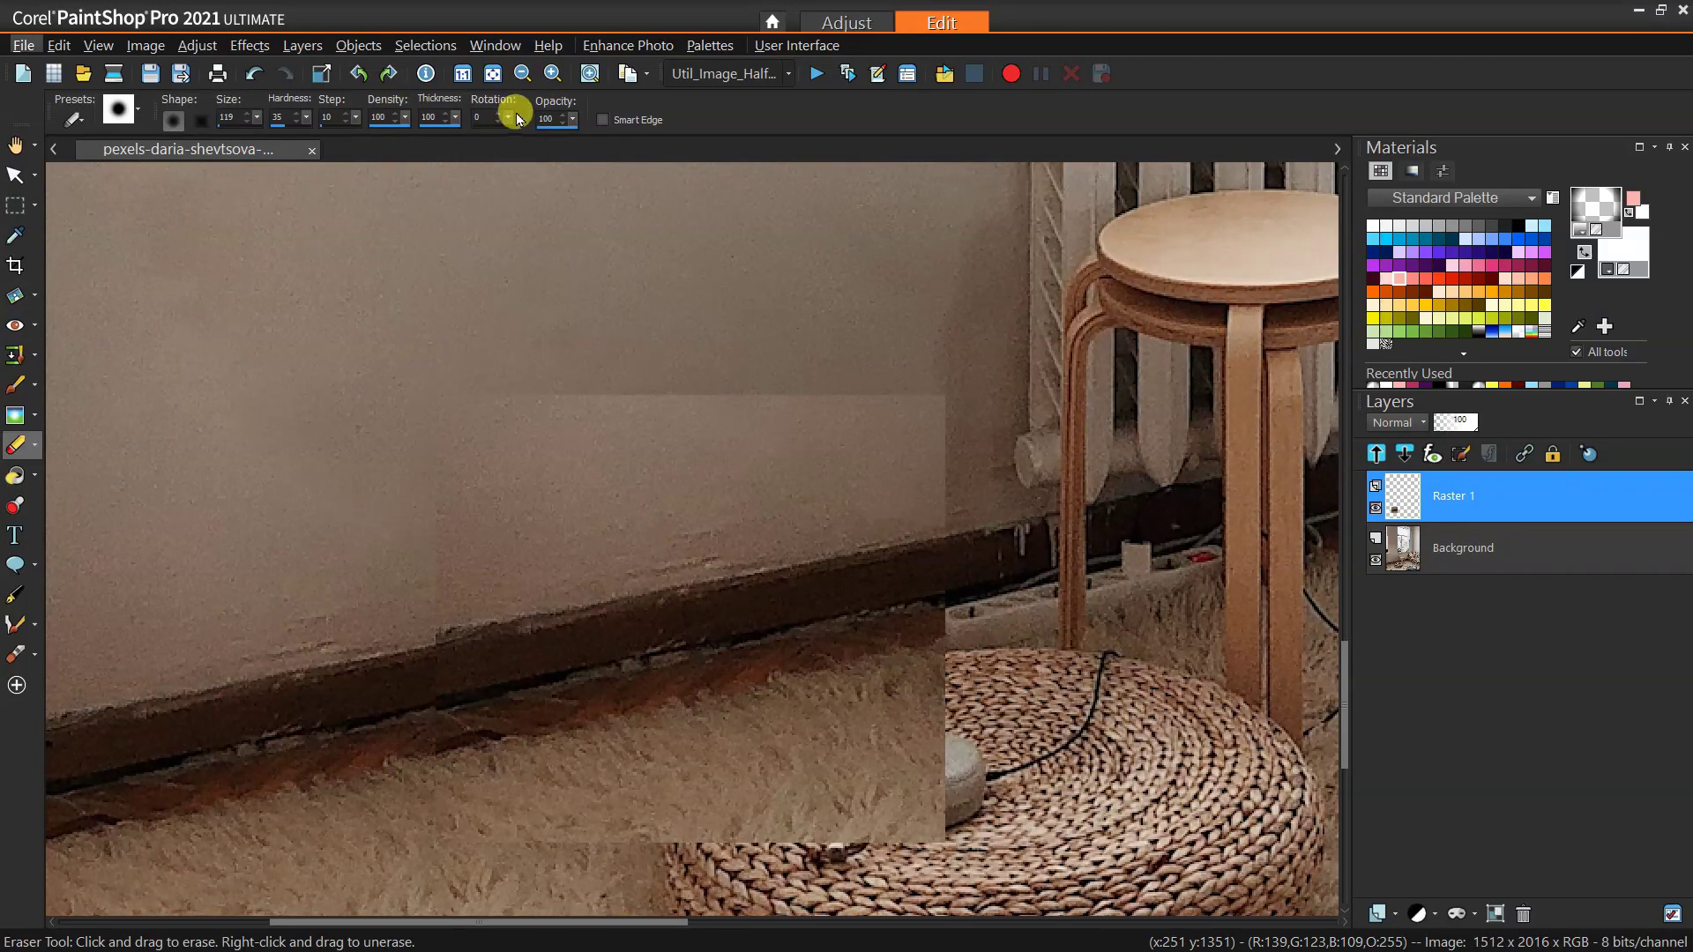
left_click(298, 114)
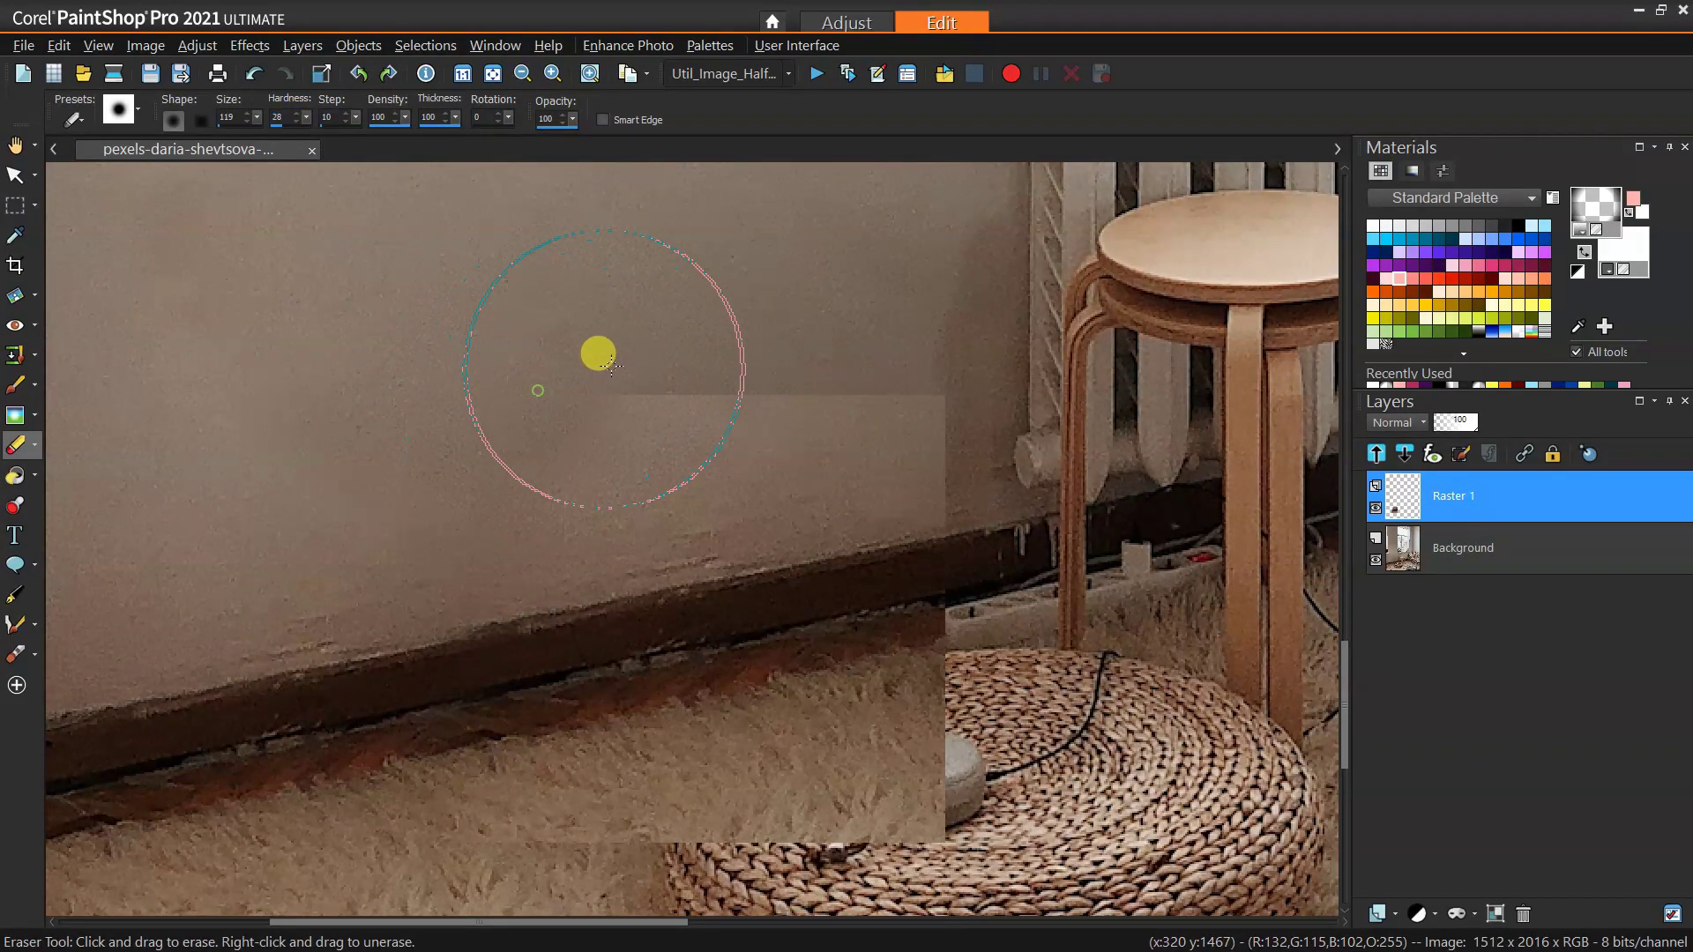
mouse_move(611, 365)
left_mouse_down()
mouse_move(557, 409)
mouse_move(683, 392)
left_mouse_up()
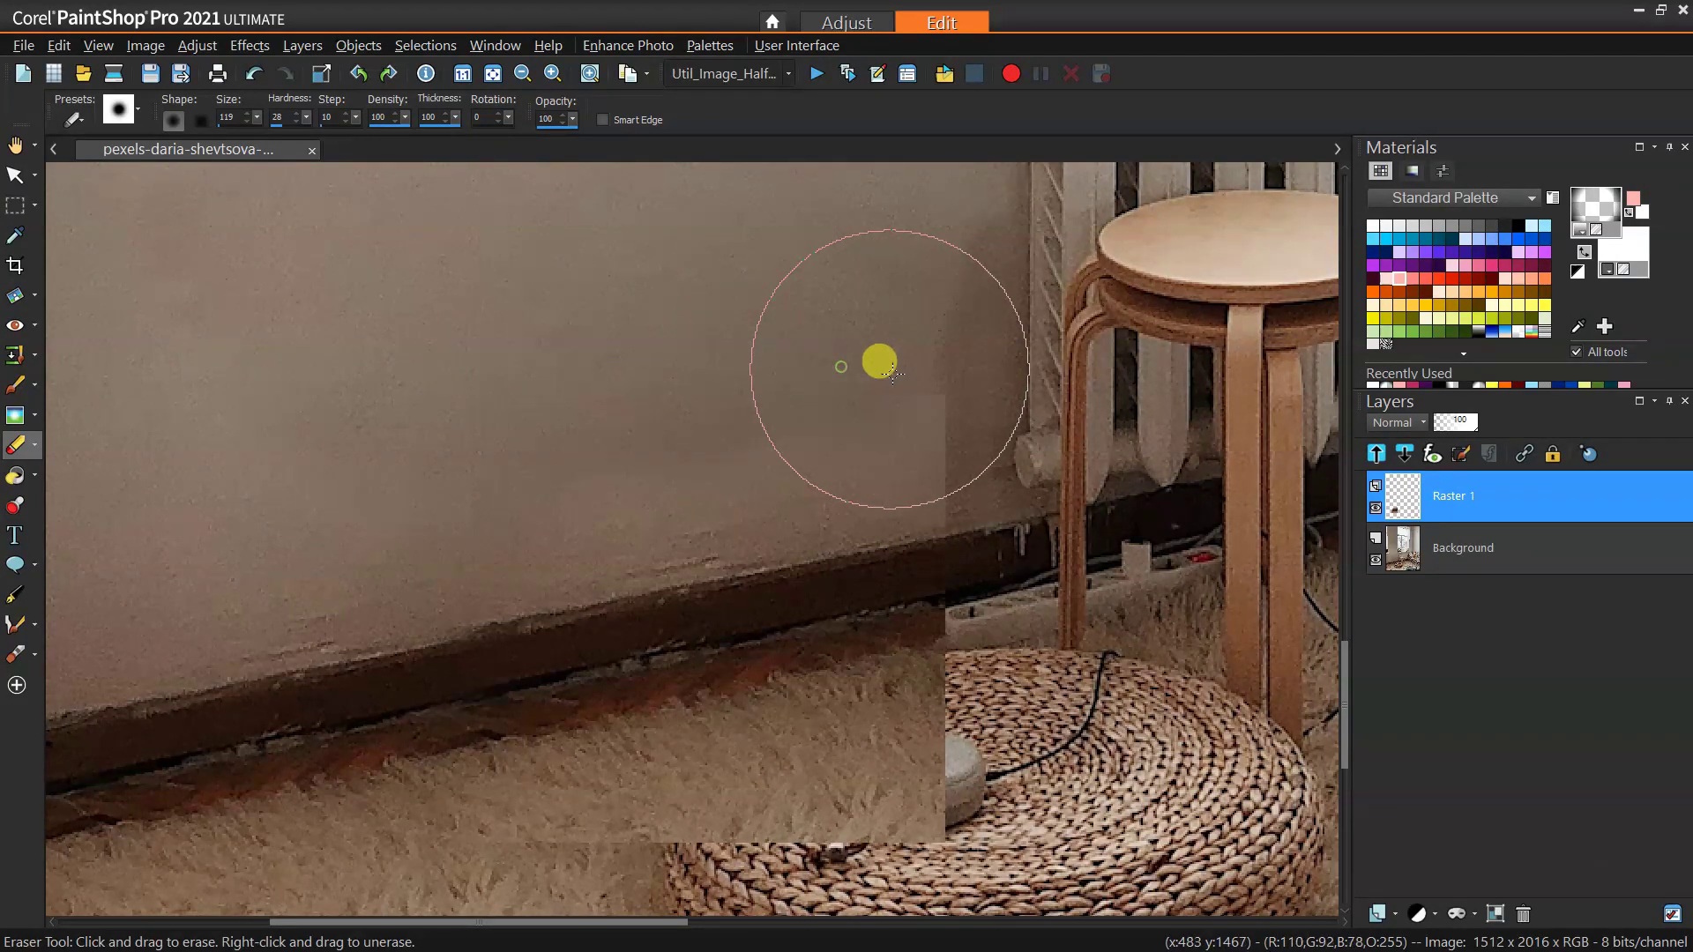
mouse_move(892, 370)
left_mouse_down()
mouse_move(946, 411)
mouse_move(1014, 513)
mouse_move(1012, 564)
left_mouse_up()
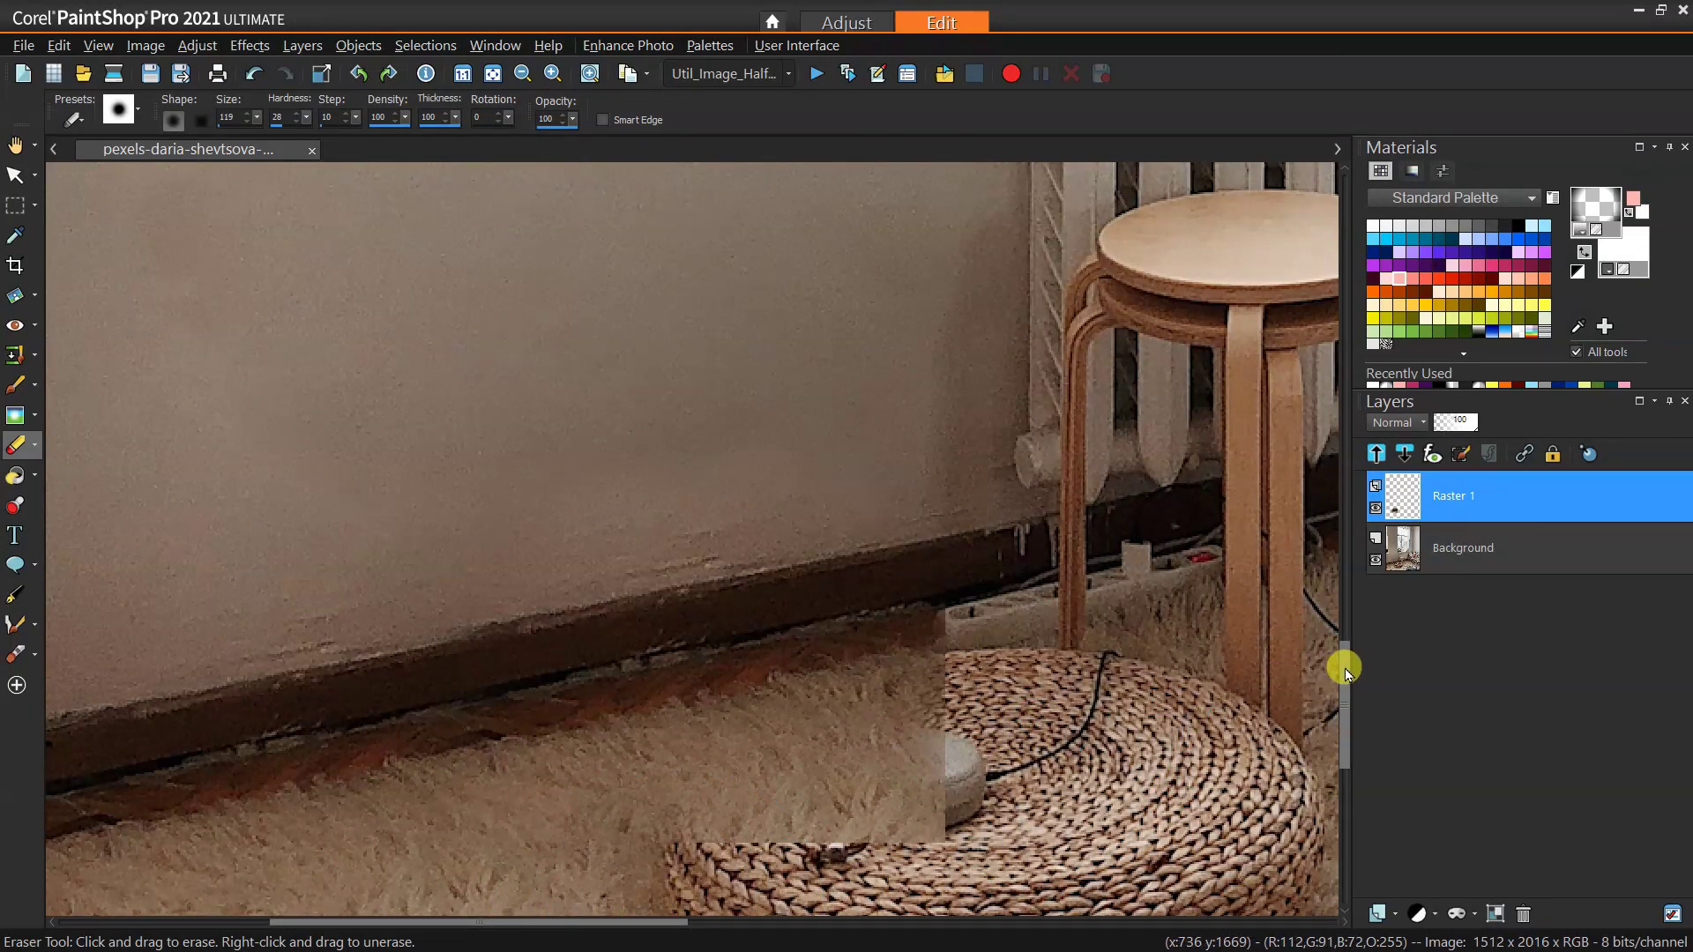
Step: Erase the patch around the power strip, speaker and pouf edge, blending it into baseboard and rug
left_click_drag(1345, 668, 1357, 702)
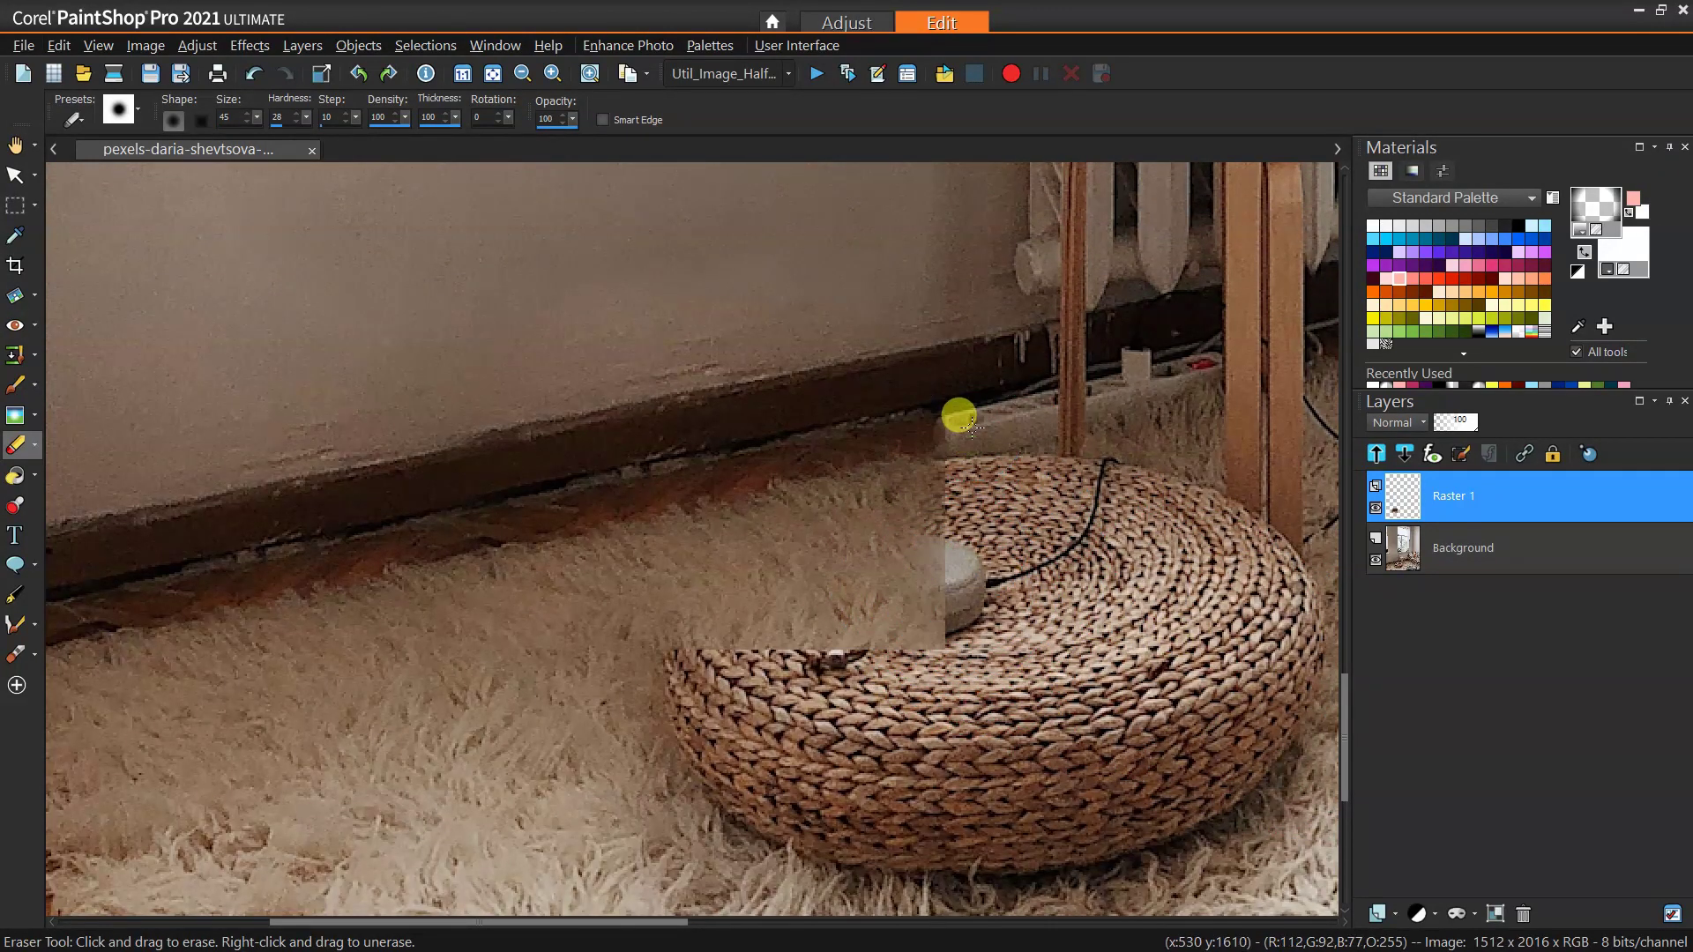
mouse_move(961, 416)
left_mouse_down()
mouse_move(998, 523)
mouse_move(885, 653)
mouse_move(952, 574)
mouse_move(928, 657)
mouse_move(943, 520)
mouse_move(782, 648)
mouse_move(896, 497)
mouse_move(757, 634)
mouse_move(689, 619)
mouse_move(806, 554)
mouse_move(692, 652)
mouse_move(787, 550)
mouse_move(723, 615)
mouse_move(830, 530)
mouse_move(814, 560)
mouse_move(733, 584)
mouse_move(865, 510)
mouse_move(902, 509)
mouse_move(782, 549)
mouse_move(835, 506)
mouse_move(913, 483)
mouse_move(801, 538)
mouse_move(967, 480)
left_mouse_up()
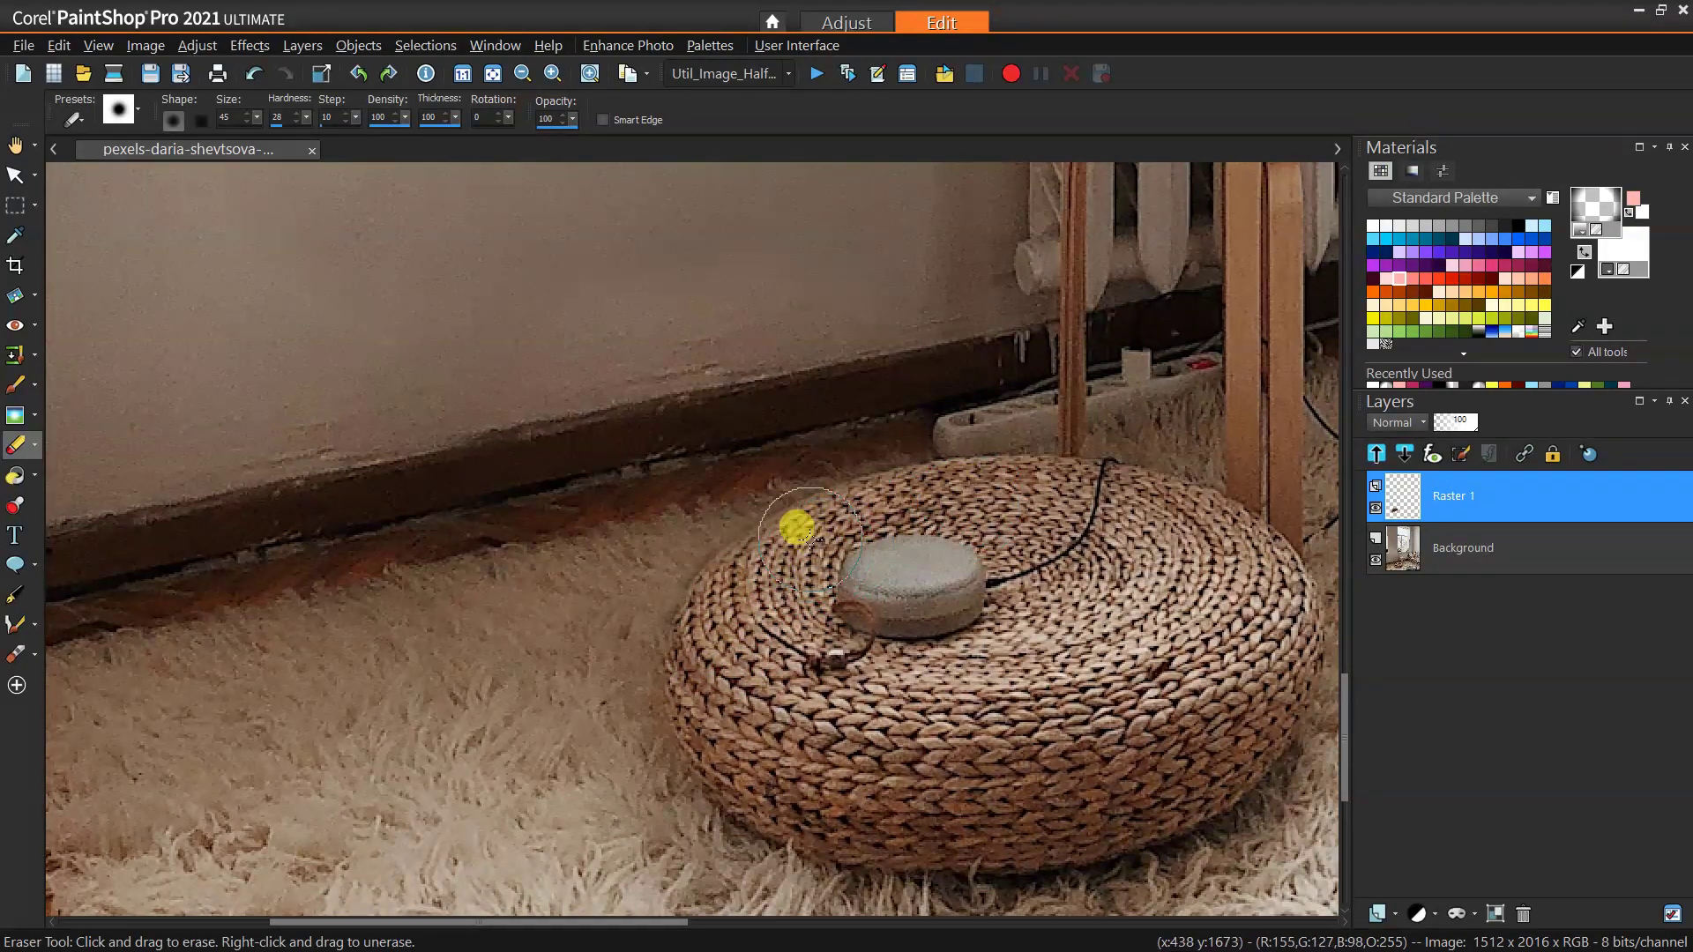
left_click_drag(796, 527, 825, 535)
mouse_move(706, 618)
left_mouse_down()
mouse_move(719, 697)
mouse_move(676, 632)
mouse_move(676, 684)
mouse_move(720, 556)
mouse_move(782, 535)
mouse_move(862, 581)
mouse_move(798, 565)
mouse_move(688, 584)
mouse_move(689, 560)
mouse_move(715, 575)
mouse_move(824, 519)
mouse_move(757, 570)
mouse_move(779, 542)
mouse_move(857, 606)
left_mouse_up()
left_click_drag(1342, 712, 1346, 696)
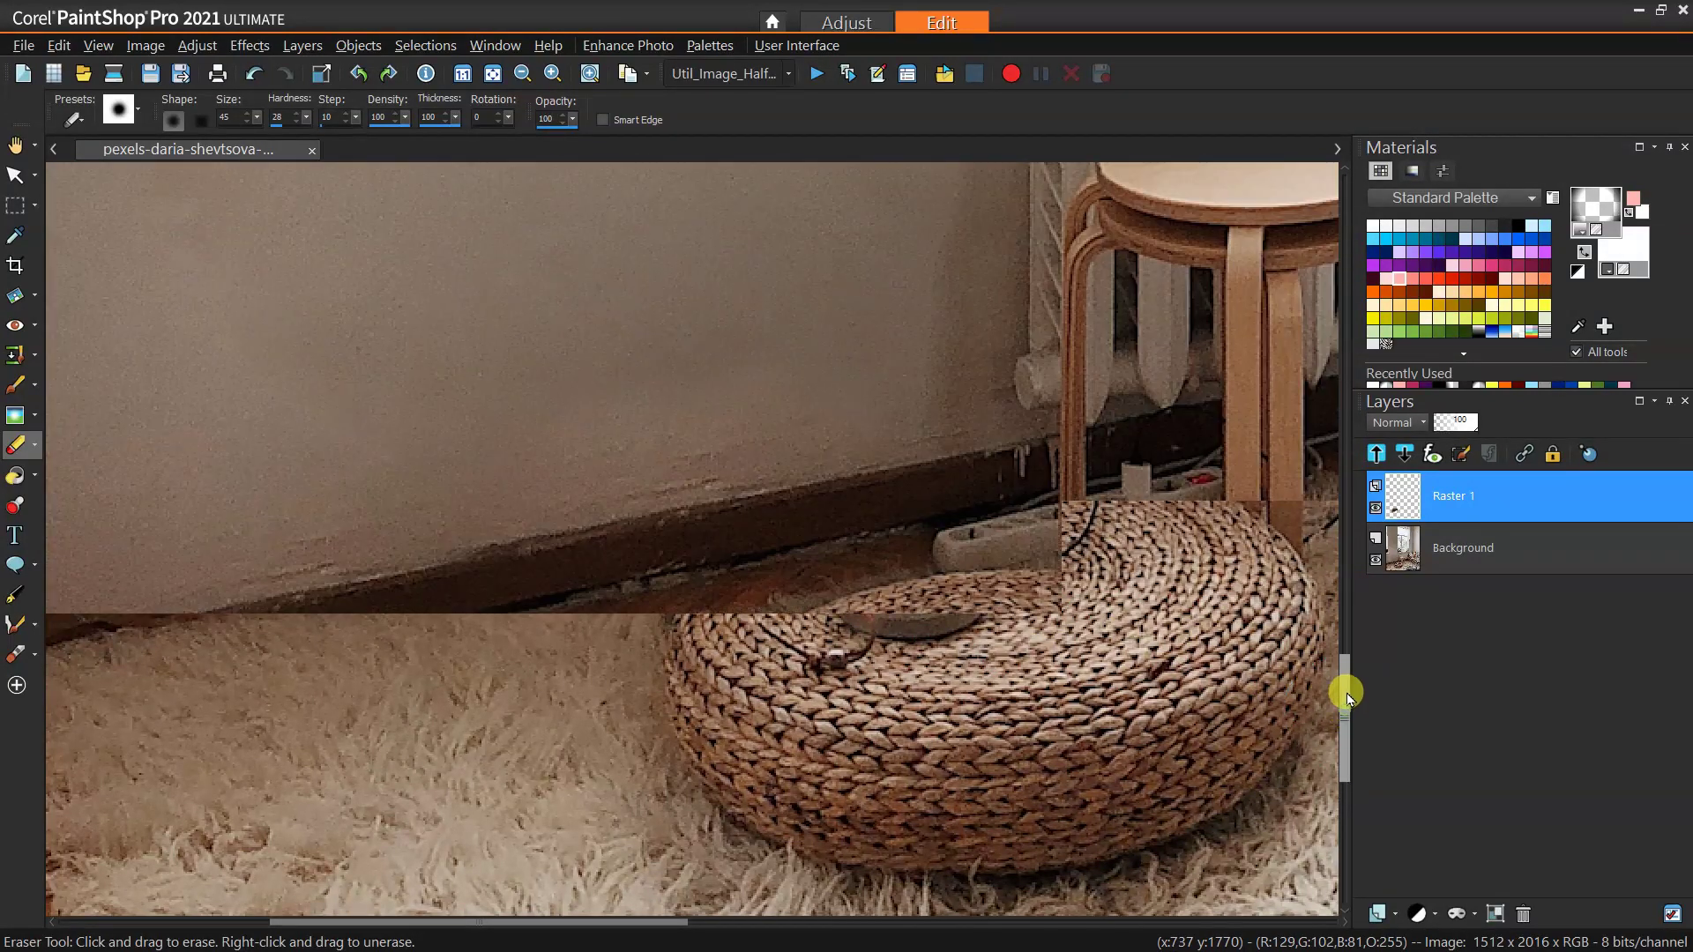
left_click(697, 625)
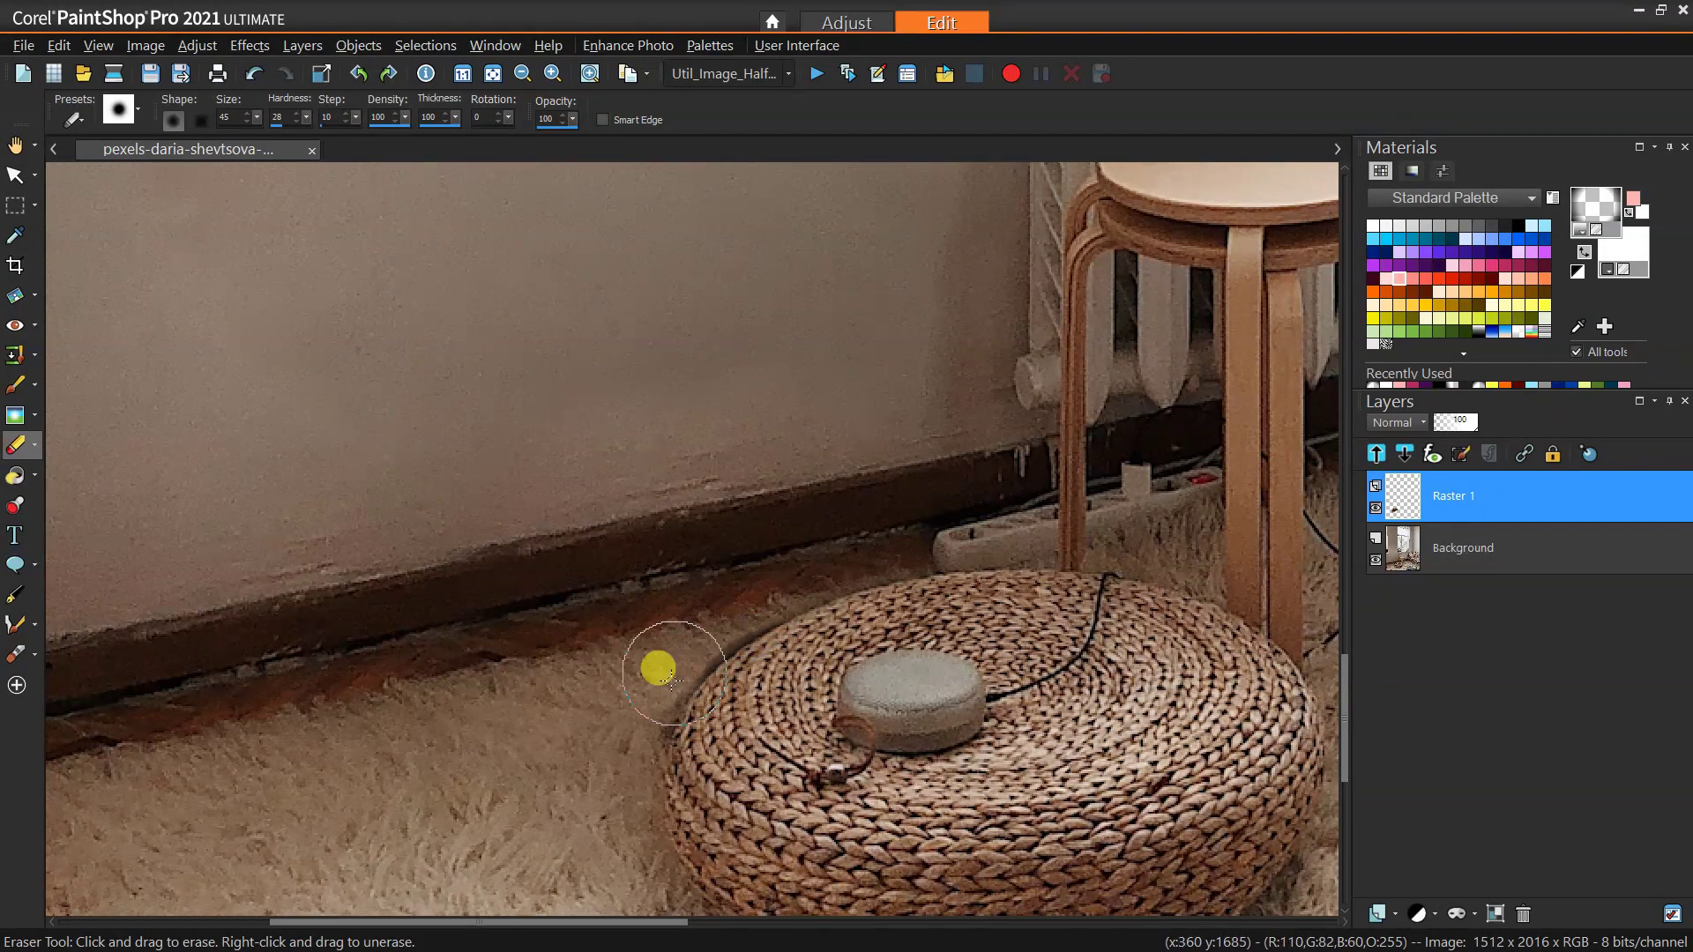
mouse_move(675, 677)
left_mouse_down()
mouse_move(697, 628)
mouse_move(620, 754)
left_mouse_up()
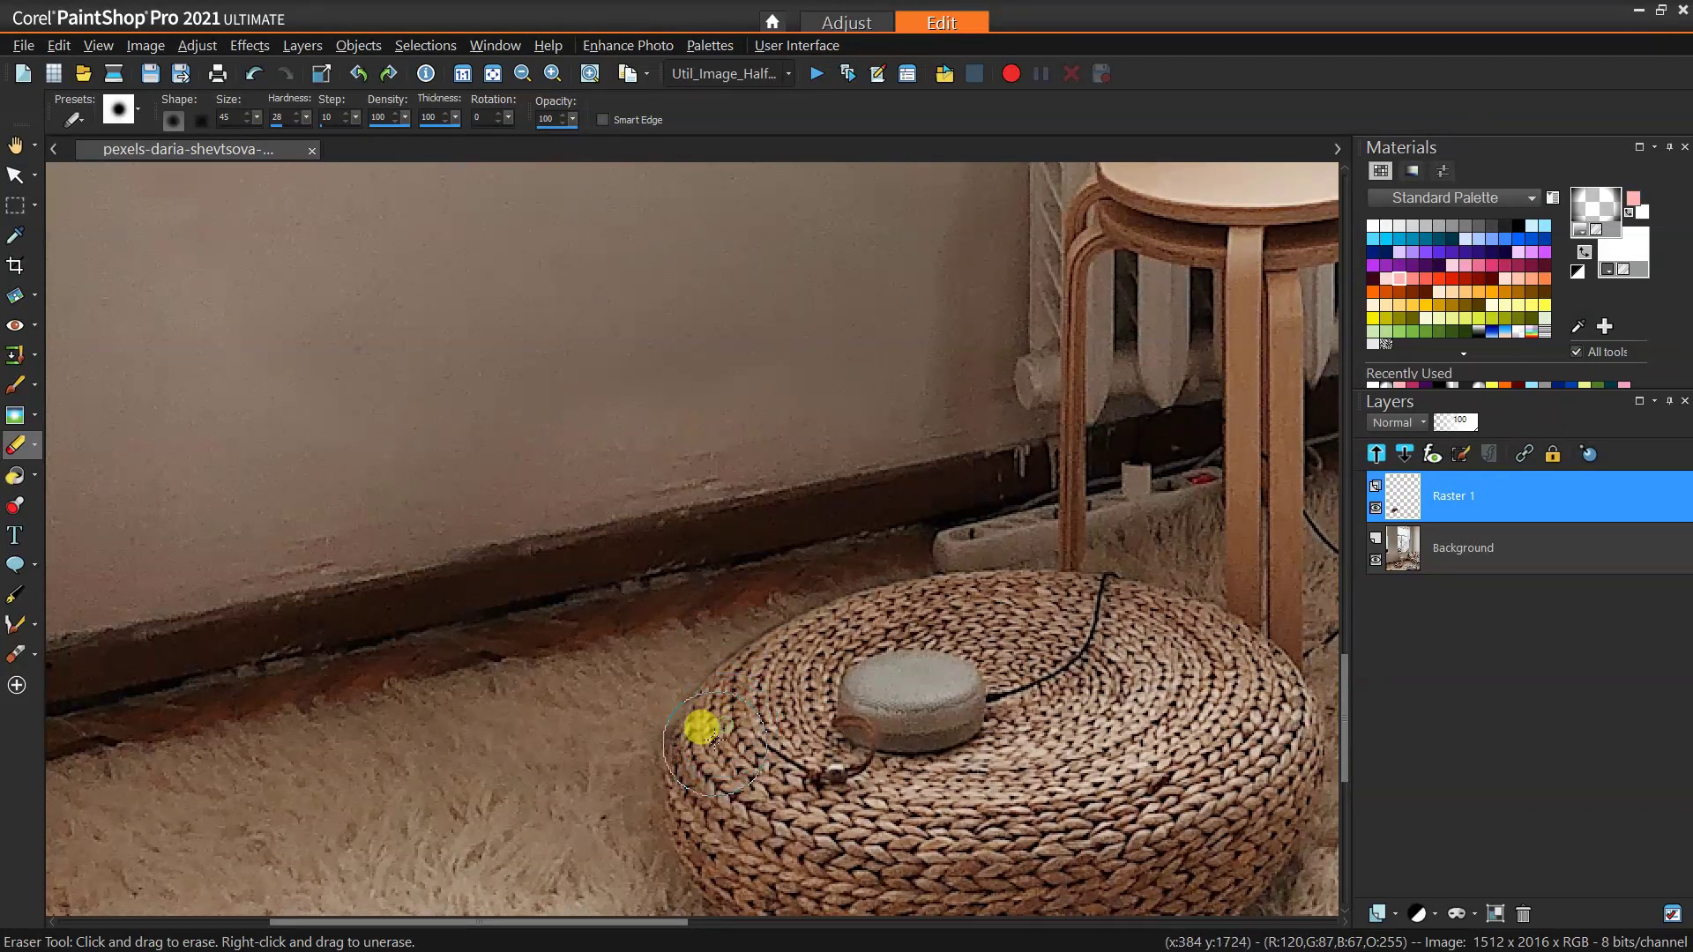
mouse_move(710, 751)
left_mouse_down()
mouse_move(640, 711)
mouse_move(645, 689)
mouse_move(615, 782)
mouse_move(620, 846)
mouse_move(661, 657)
mouse_move(715, 589)
mouse_move(799, 569)
mouse_move(682, 638)
mouse_move(713, 603)
mouse_move(628, 708)
mouse_move(592, 804)
left_mouse_up()
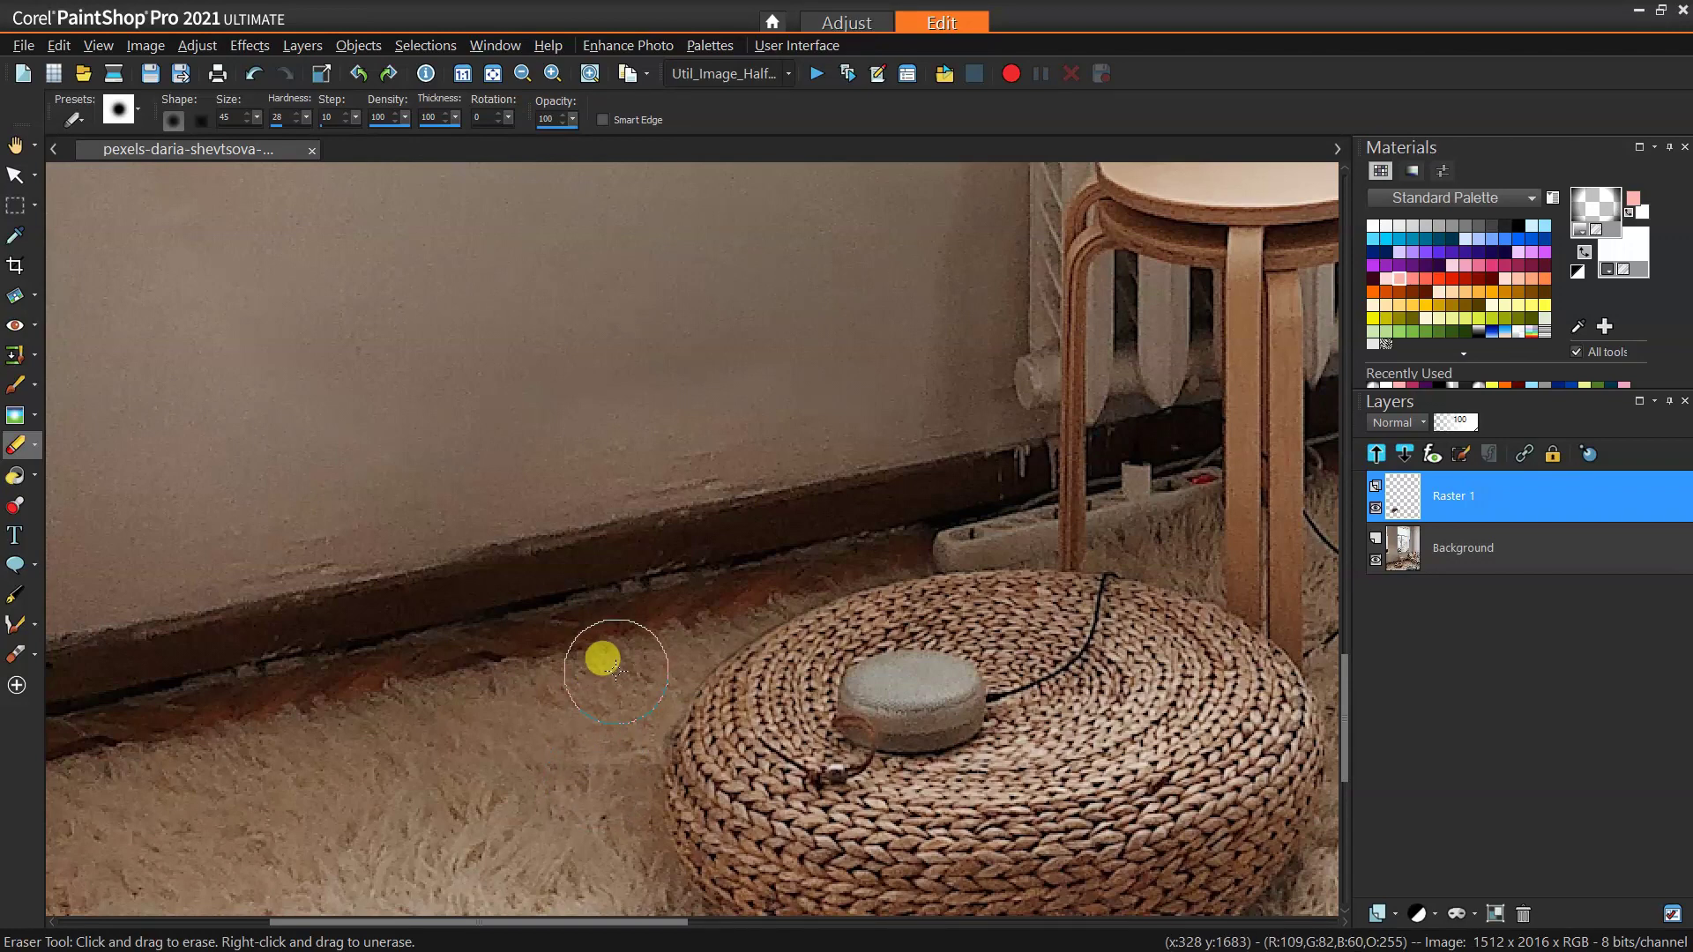
mouse_move(603, 657)
left_mouse_down()
mouse_move(548, 473)
mouse_move(525, 502)
mouse_move(553, 533)
left_mouse_up()
scroll(526, 503, "down", 3)
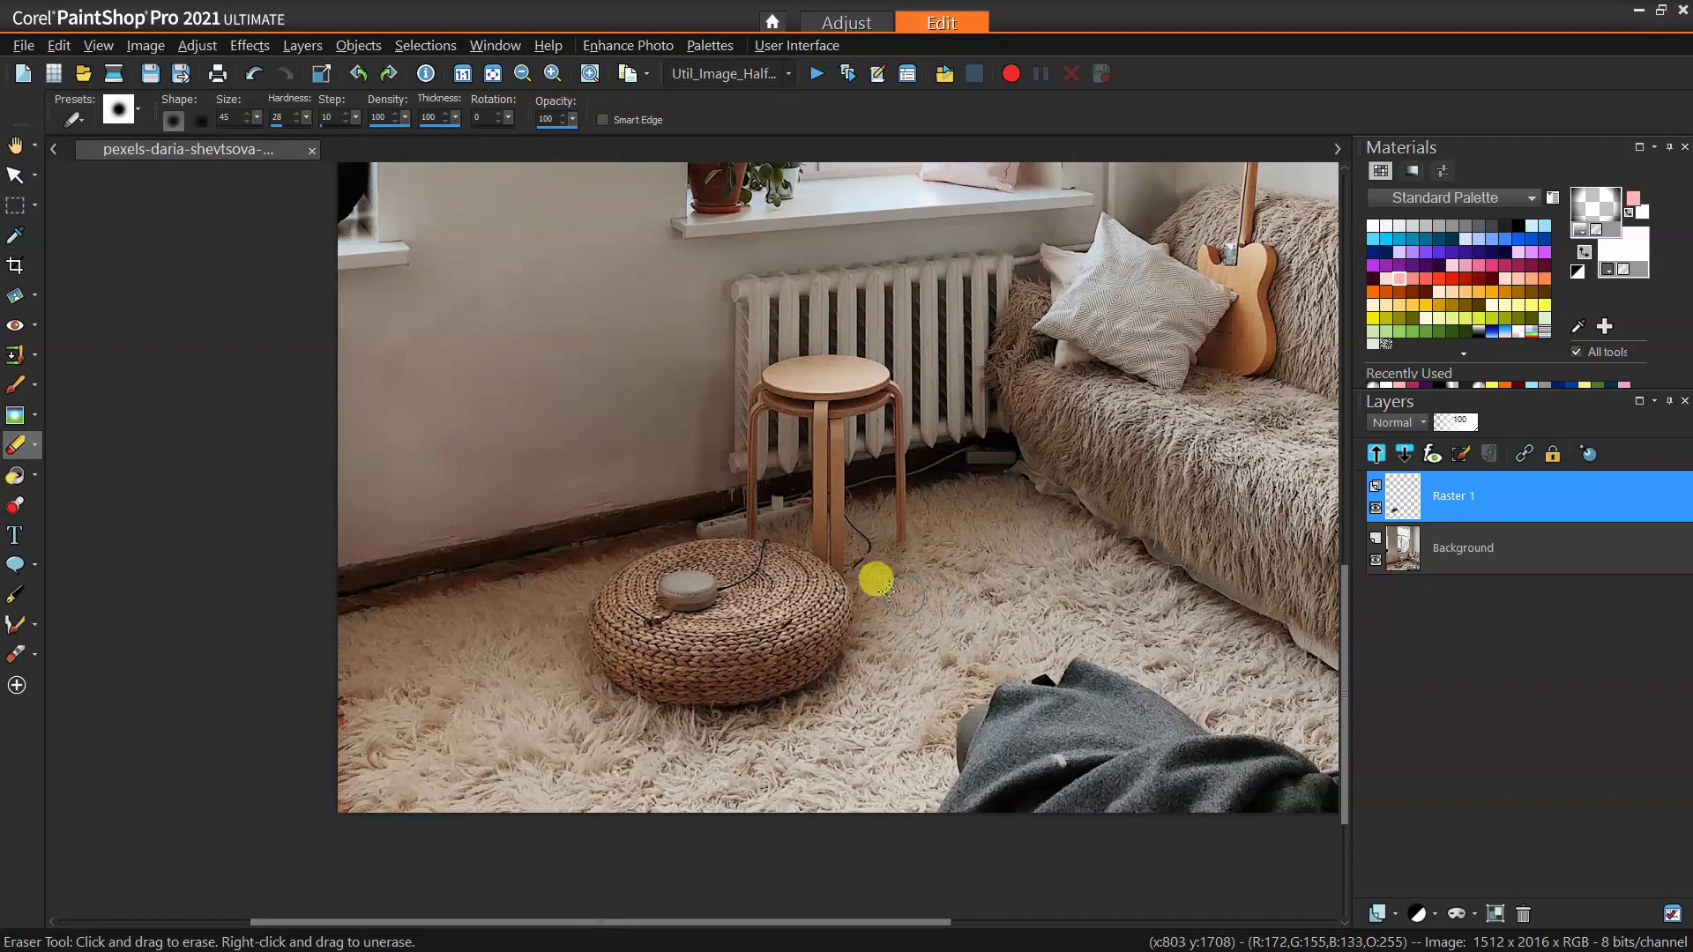
Step: Zoom and scroll down to bring the grey blanket at the bottom of the photo into view
scroll(881, 588, "down", 2)
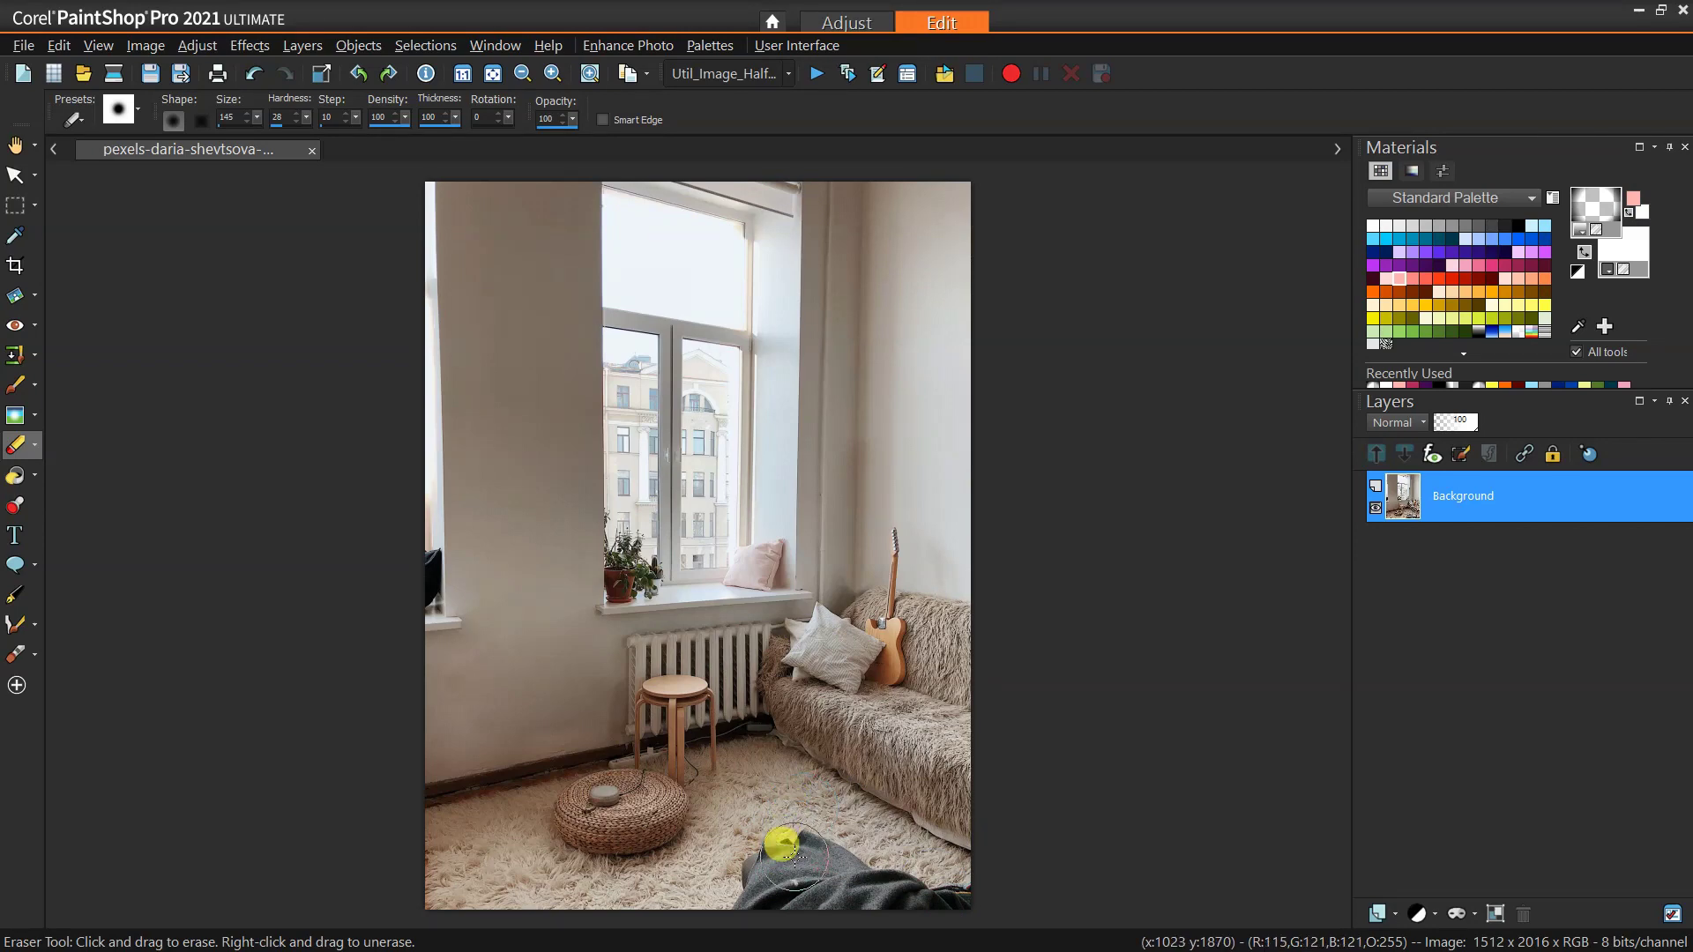
scroll(781, 844, "up", 1)
scroll(782, 844, "up", 1)
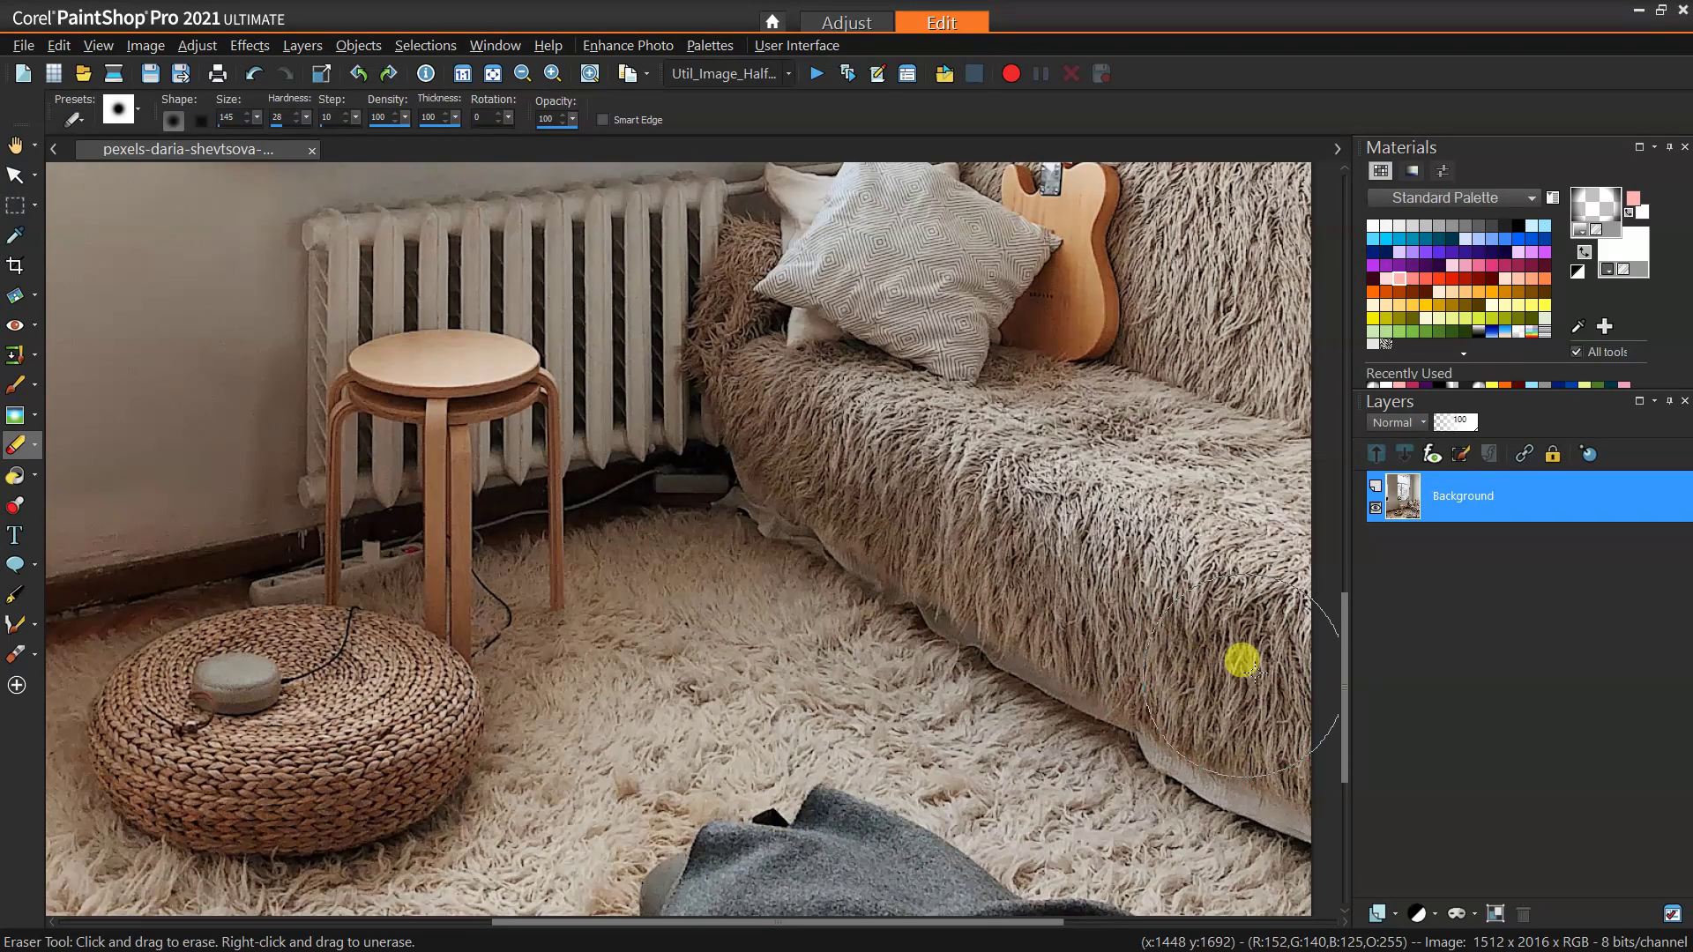
left_click_drag(1341, 631, 1354, 775)
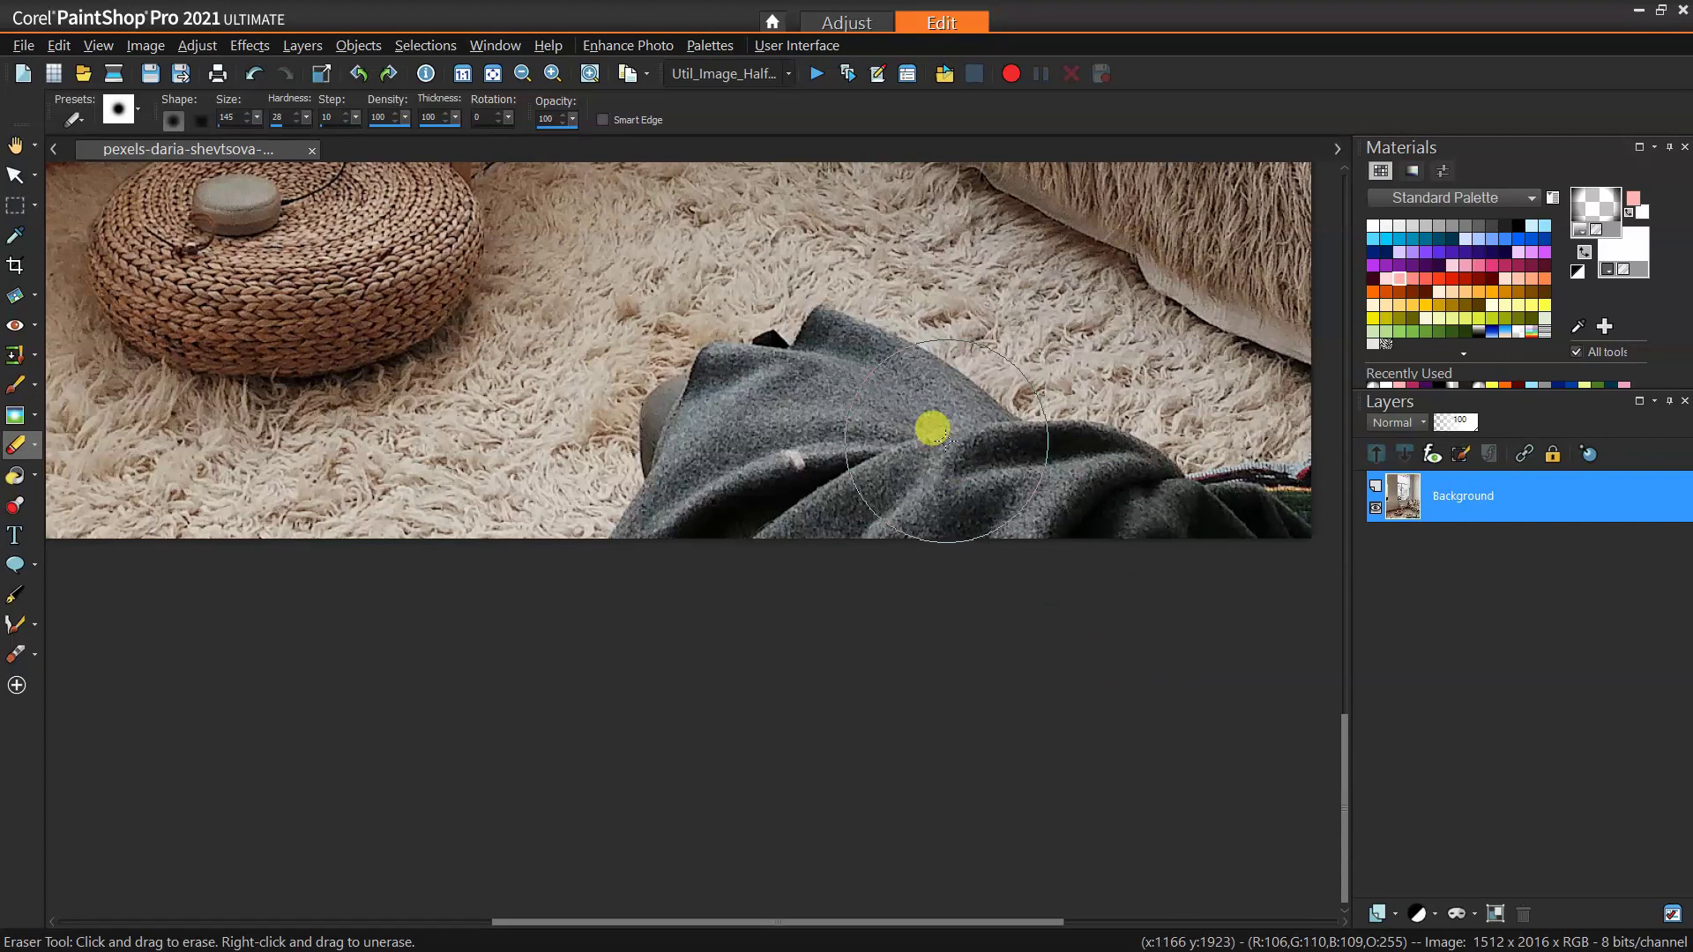
scroll(930, 428, "down", 1)
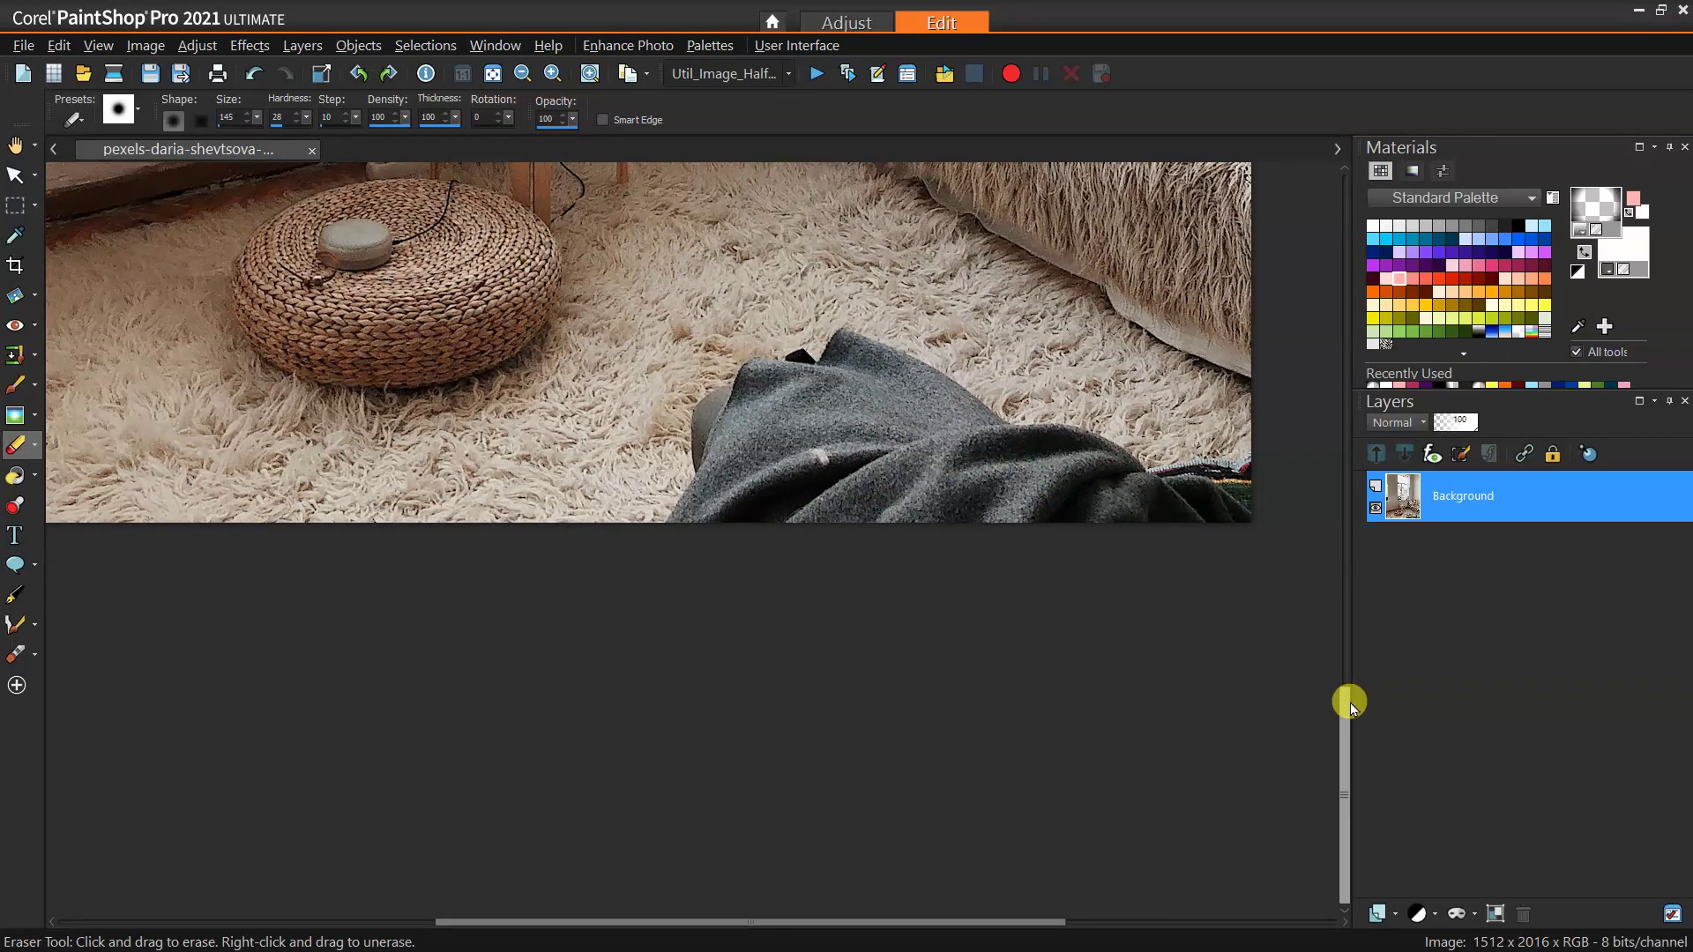
left_click_drag(1350, 702, 1341, 654)
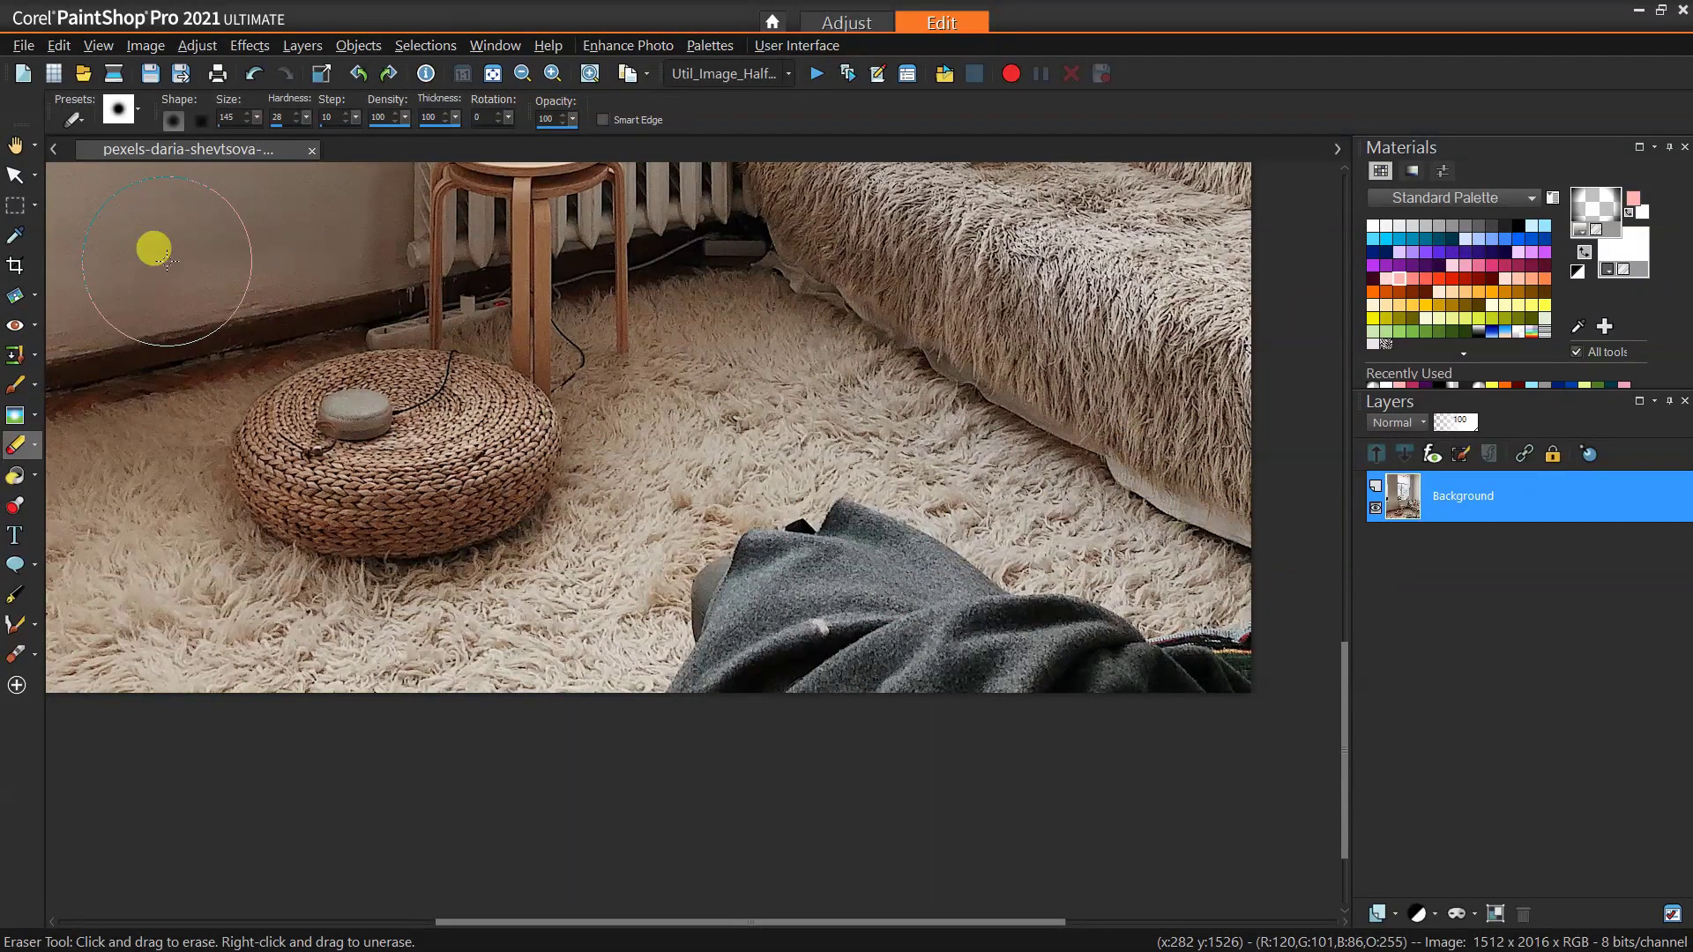
Step: Lift a rectangle of clean rug onto a new layer and move it over the blanket's top edge
left_click(15, 205)
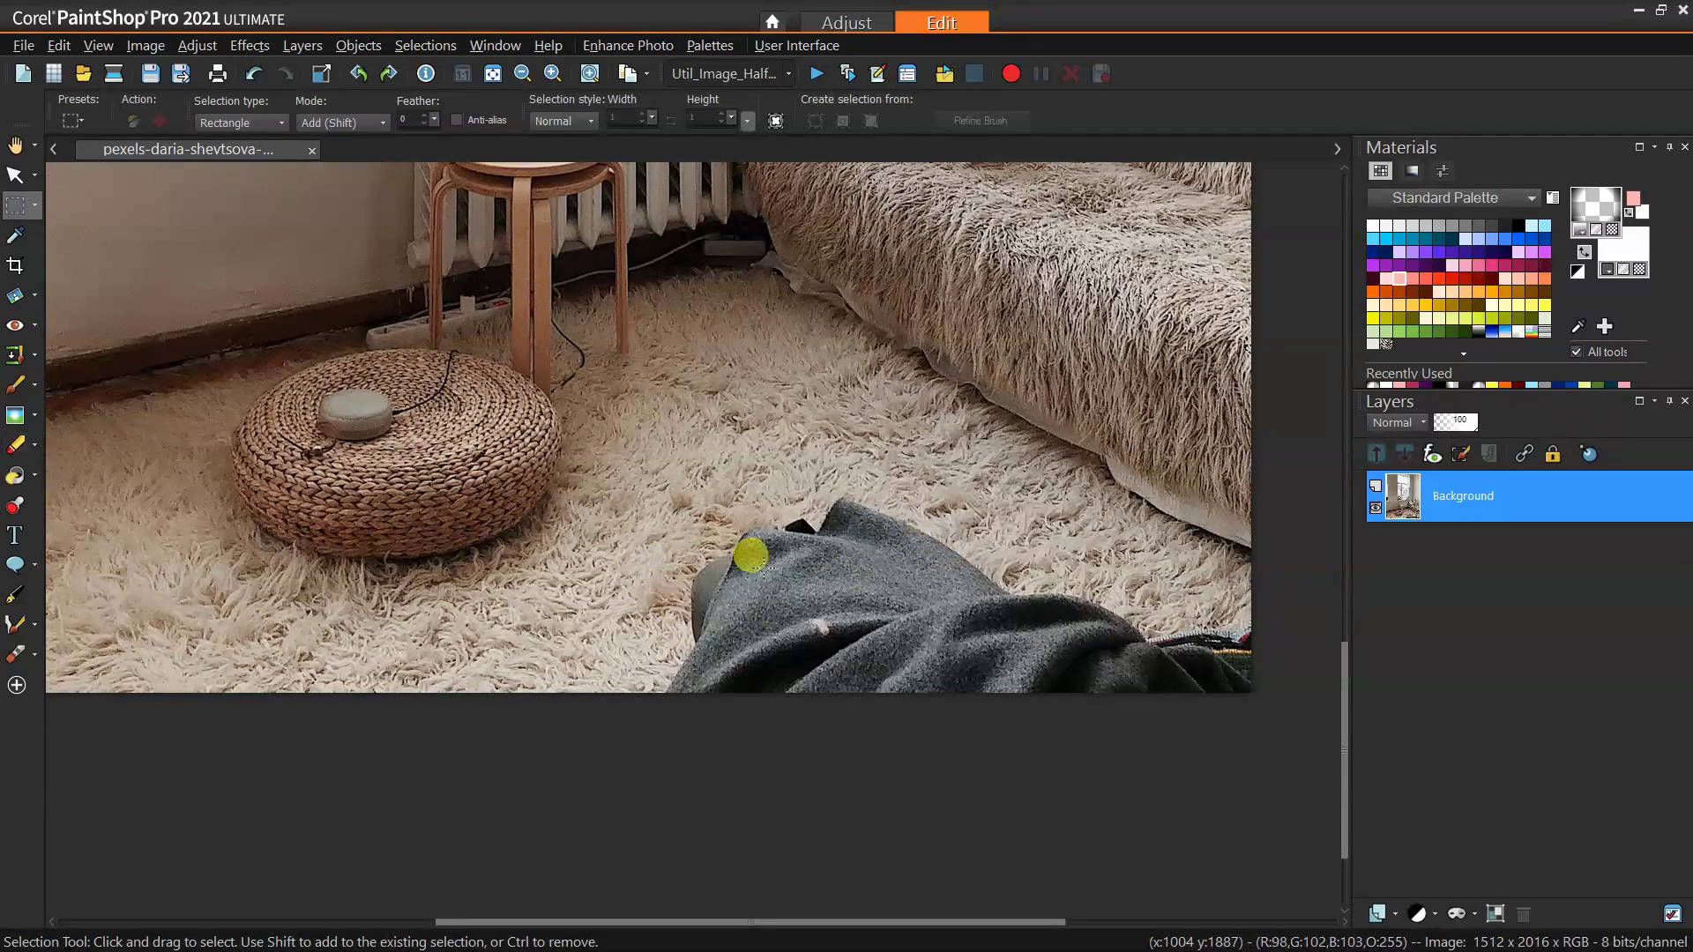
mouse_move(607, 316)
left_mouse_down()
mouse_move(926, 459)
mouse_move(946, 543)
left_mouse_up()
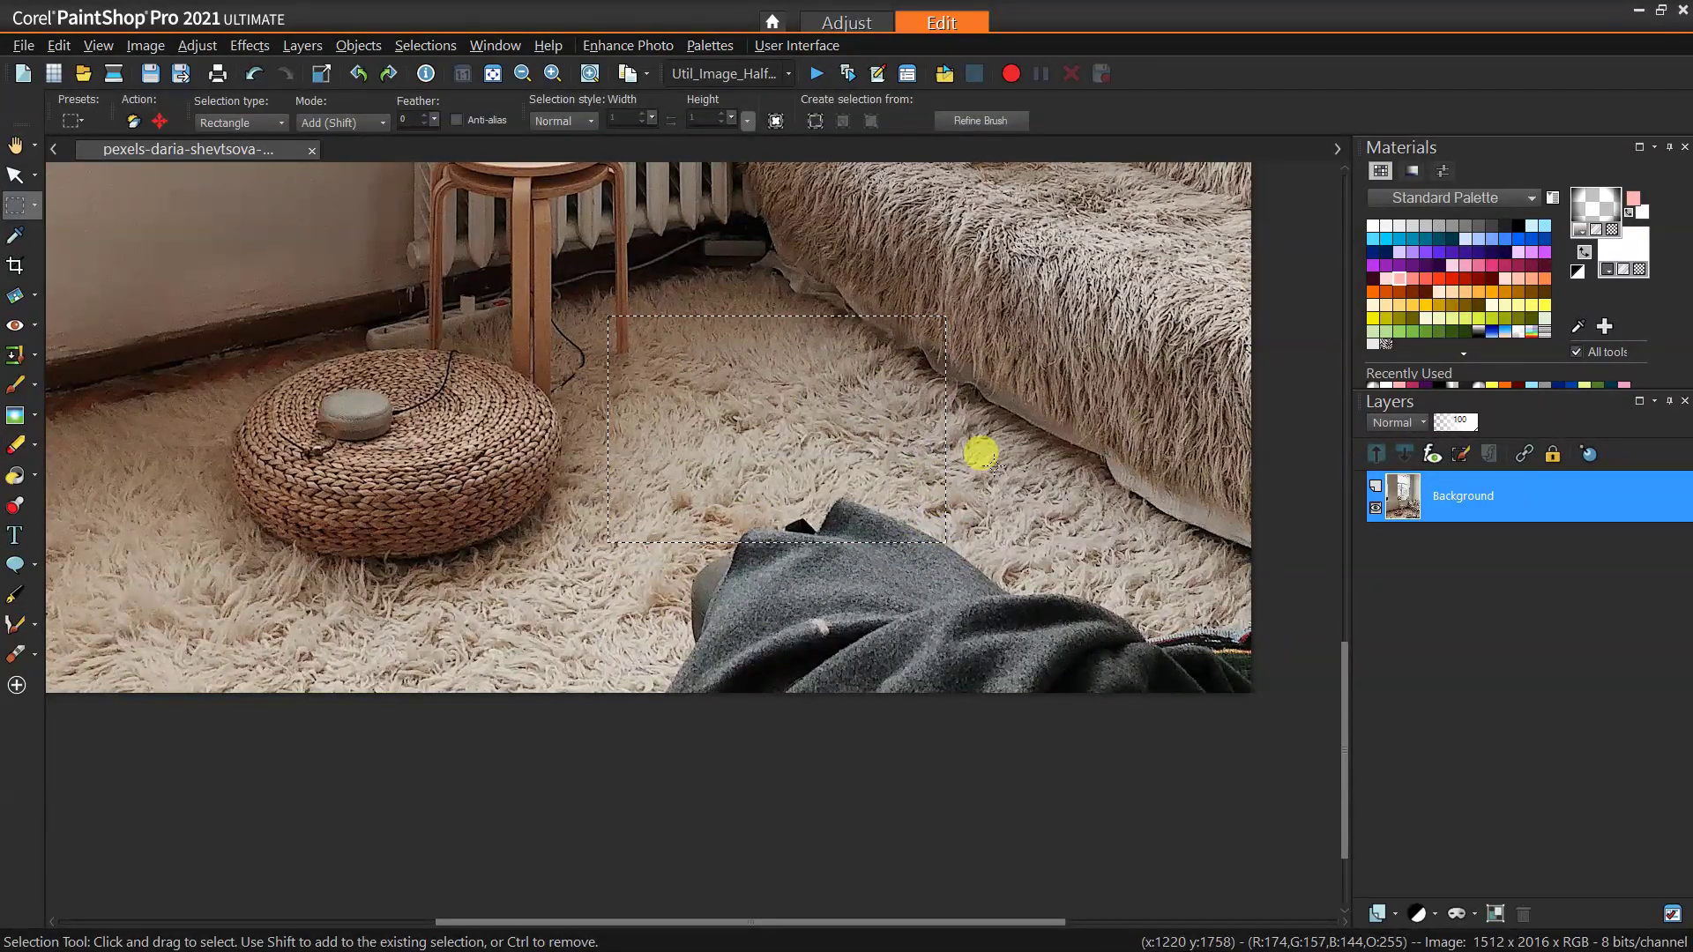
key("ctrl+x")
key("ctrl+l")
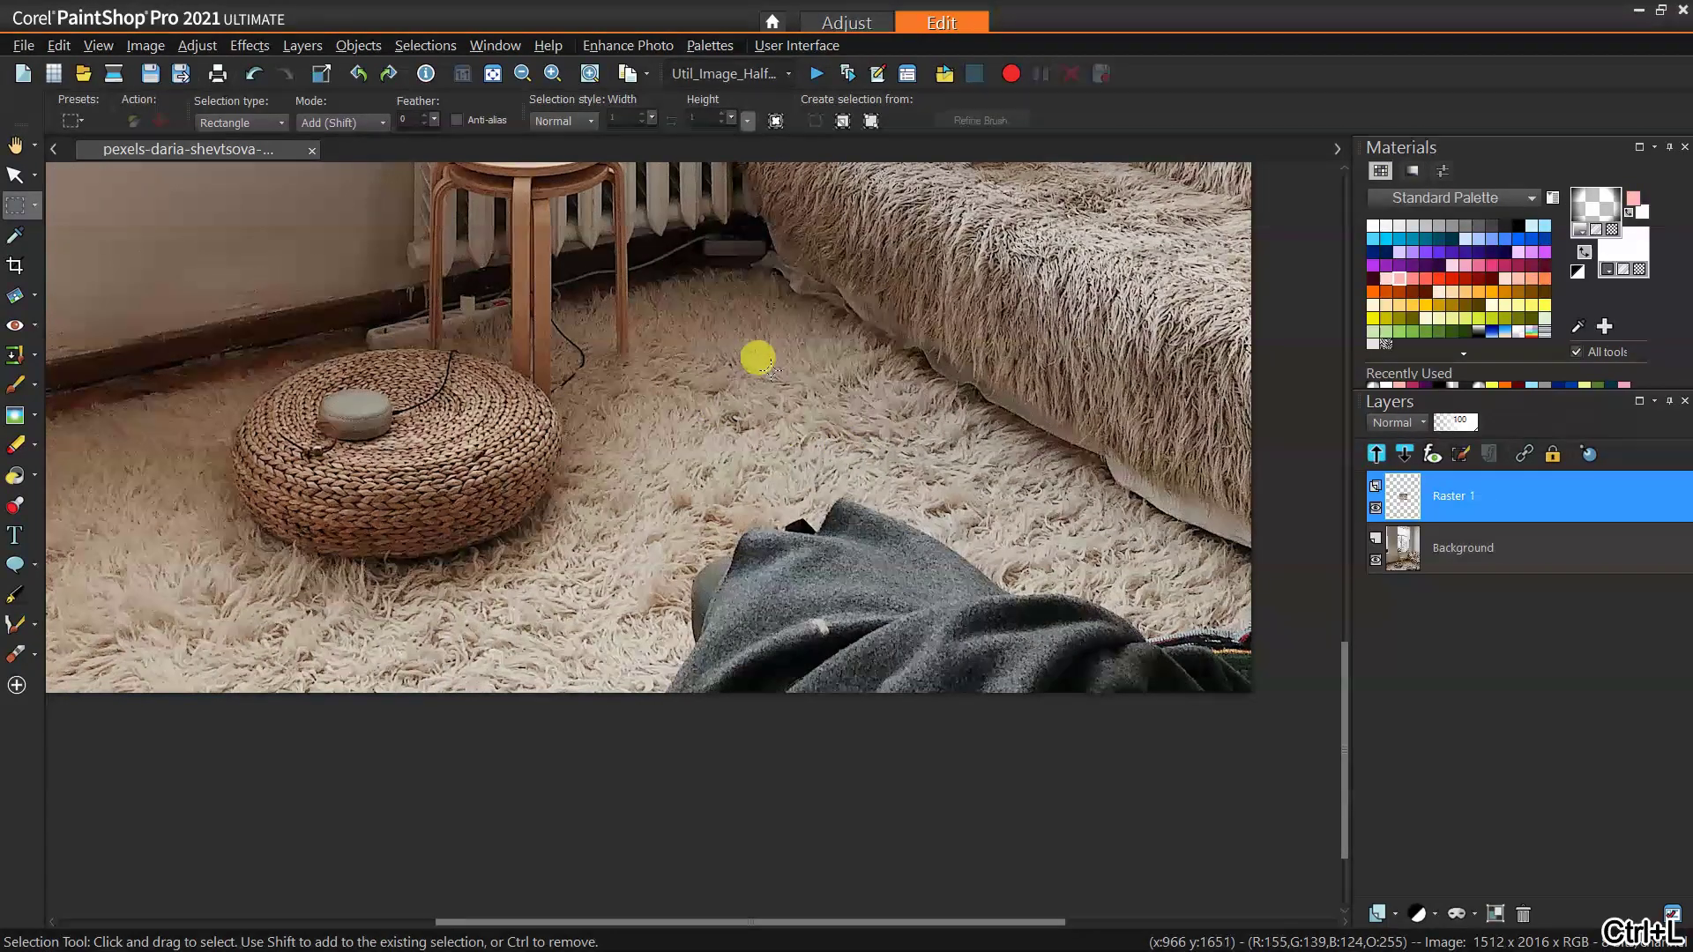
left_click(15, 175)
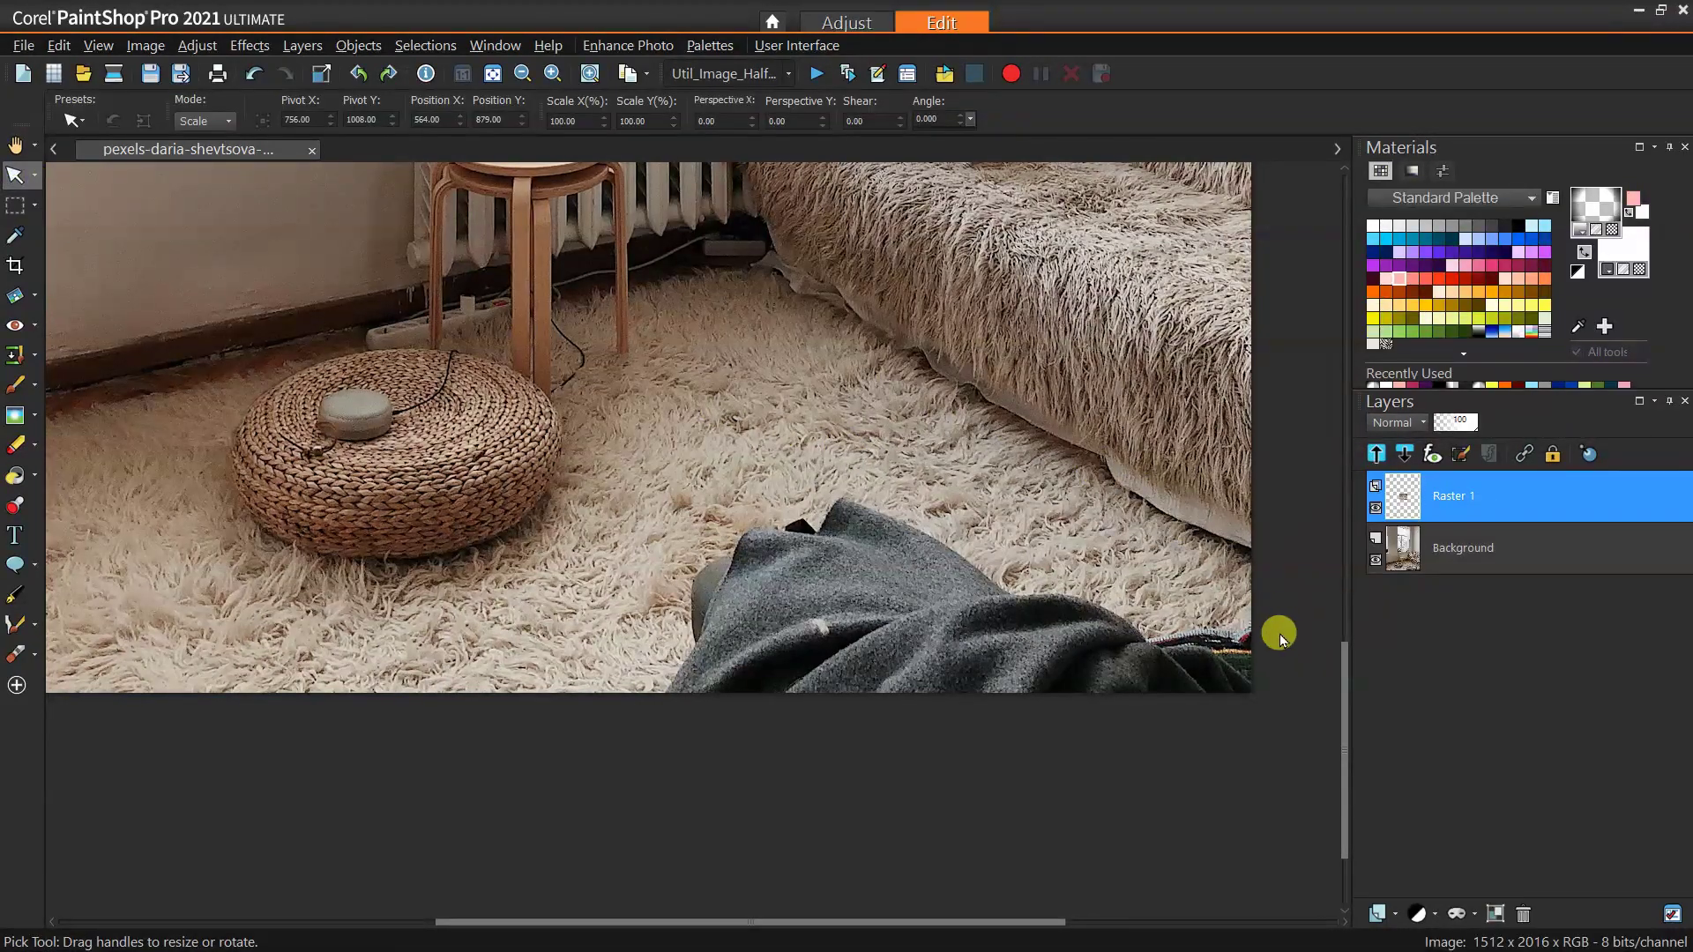
left_click_drag(1345, 670, 1343, 584)
left_click_drag(578, 187, 936, 843)
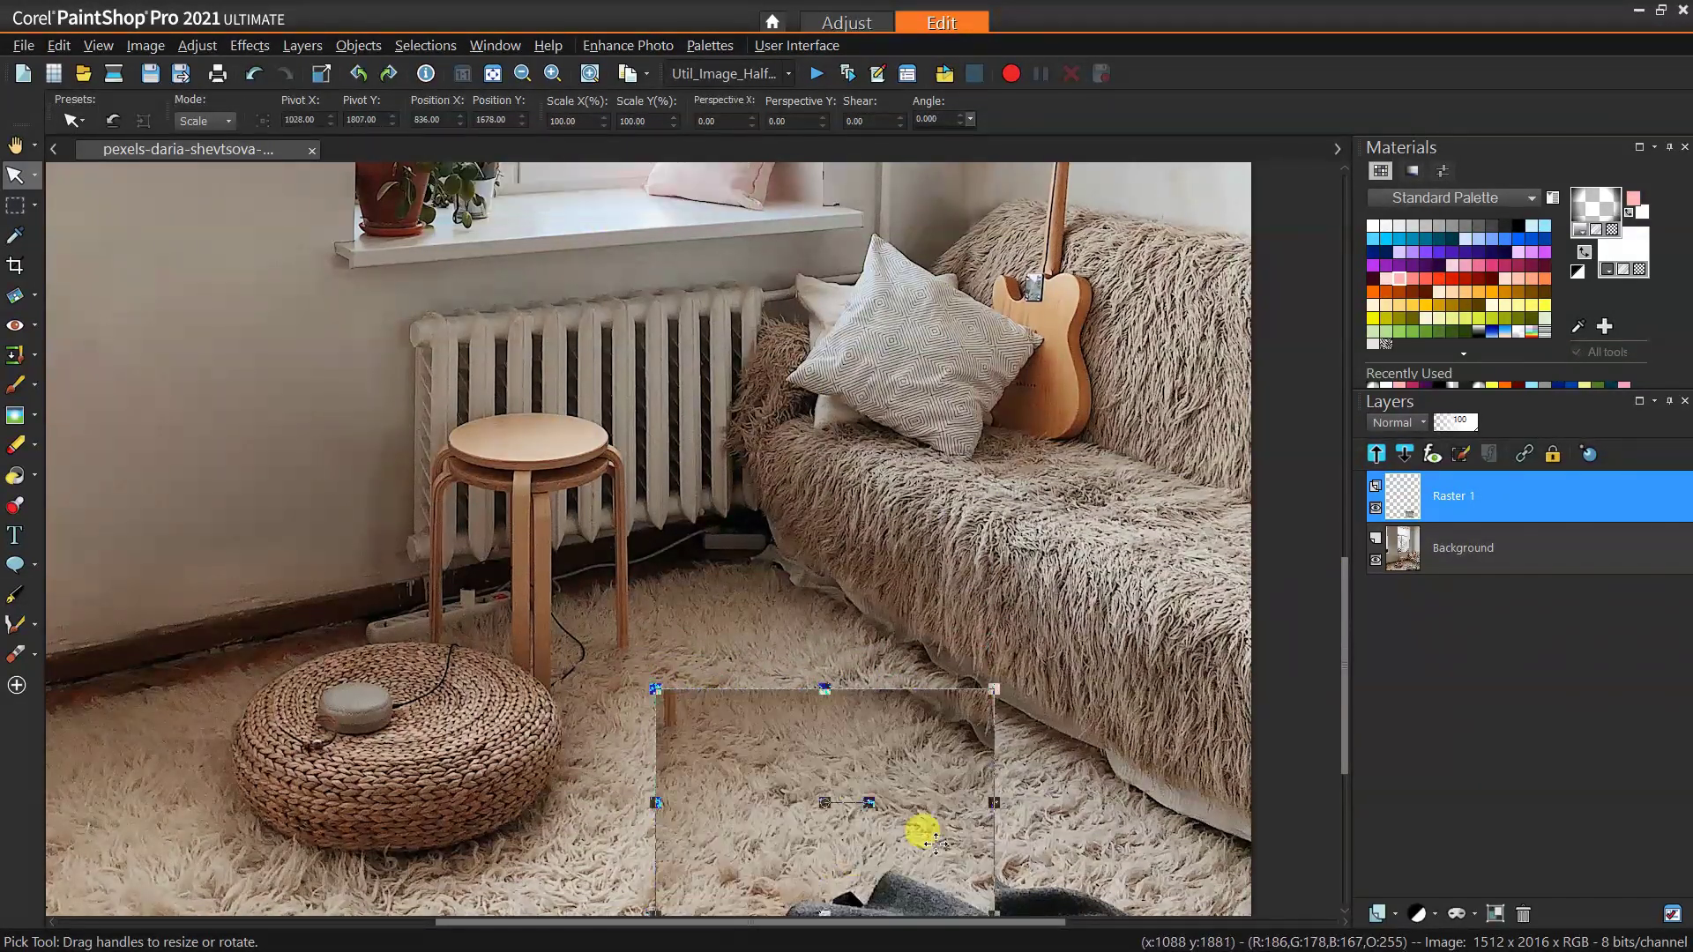
left_click_drag(1341, 636, 1353, 692)
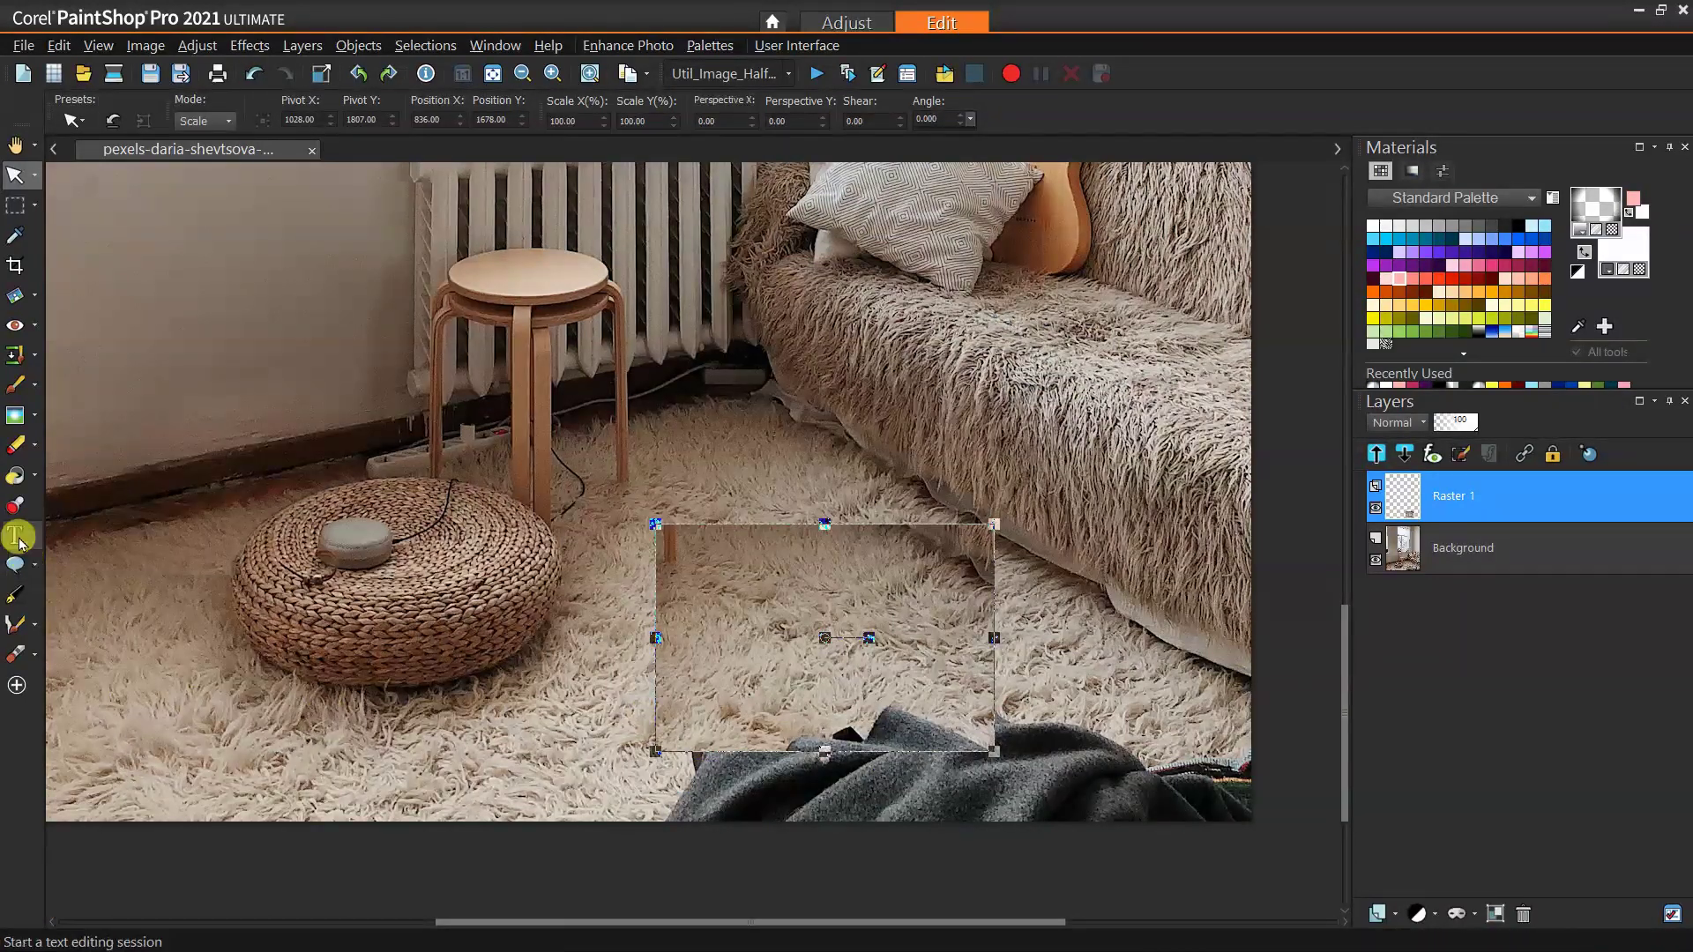
left_click(17, 445)
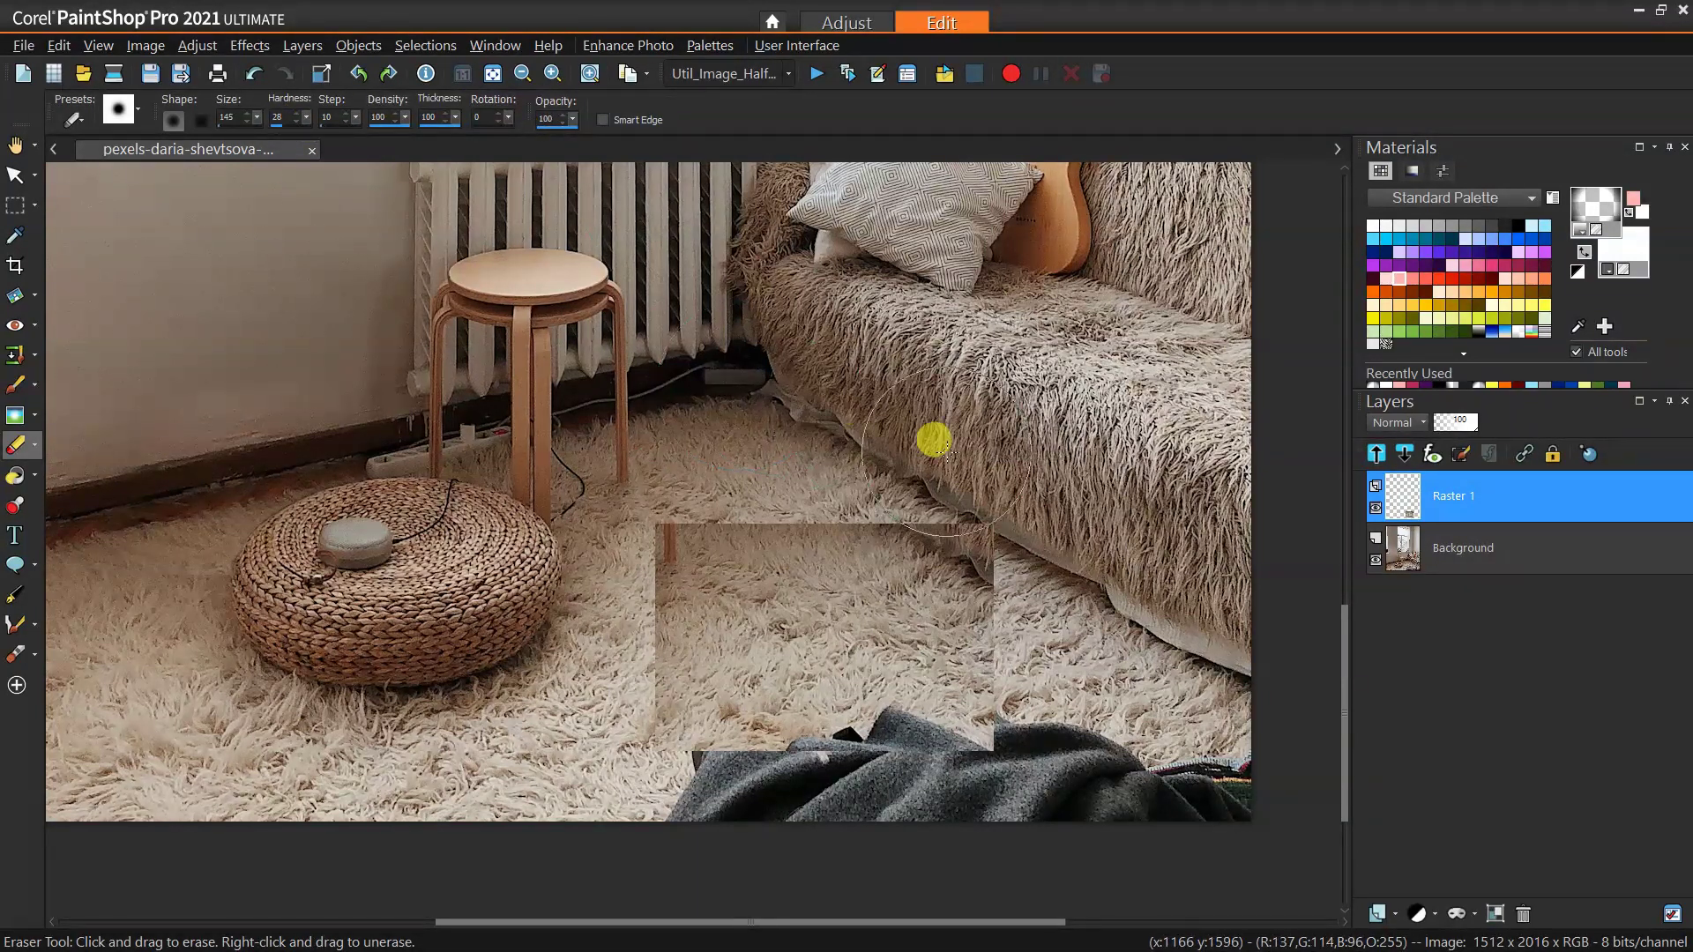
Step: Erase along the top-right edge of the Raster 1 rug patch to blend it into the rug
mouse_move(1025, 552)
left_mouse_down()
mouse_move(899, 484)
mouse_move(1006, 565)
mouse_move(930, 486)
mouse_move(805, 460)
mouse_move(959, 524)
mouse_move(805, 491)
mouse_move(884, 509)
mouse_move(986, 571)
mouse_move(878, 500)
mouse_move(778, 473)
mouse_move(637, 512)
mouse_move(847, 497)
mouse_move(579, 522)
mouse_move(761, 466)
mouse_move(707, 485)
mouse_move(584, 594)
mouse_move(636, 540)
mouse_move(575, 656)
mouse_move(621, 572)
mouse_move(572, 716)
mouse_move(600, 649)
mouse_move(600, 725)
mouse_move(603, 635)
mouse_move(632, 739)
mouse_move(602, 624)
mouse_move(668, 531)
mouse_move(718, 502)
mouse_move(837, 490)
mouse_move(930, 523)
mouse_move(1095, 635)
mouse_move(1051, 620)
mouse_move(1045, 664)
mouse_move(1024, 652)
mouse_move(1046, 701)
mouse_move(1015, 594)
mouse_move(739, 542)
mouse_move(612, 586)
mouse_move(624, 604)
mouse_move(692, 526)
mouse_move(791, 520)
mouse_move(814, 523)
mouse_move(738, 552)
mouse_move(941, 558)
mouse_move(667, 551)
mouse_move(650, 619)
mouse_move(423, 681)
mouse_move(1273, 635)
mouse_move(715, 695)
mouse_move(1035, 689)
mouse_move(786, 756)
mouse_move(748, 702)
mouse_move(793, 797)
mouse_move(1062, 767)
mouse_move(929, 755)
mouse_move(943, 737)
mouse_move(911, 643)
mouse_move(635, 684)
mouse_move(570, 740)
mouse_move(1208, 683)
mouse_move(1299, 763)
mouse_move(1175, 789)
mouse_move(696, 684)
mouse_move(1490, 592)
left_mouse_up()
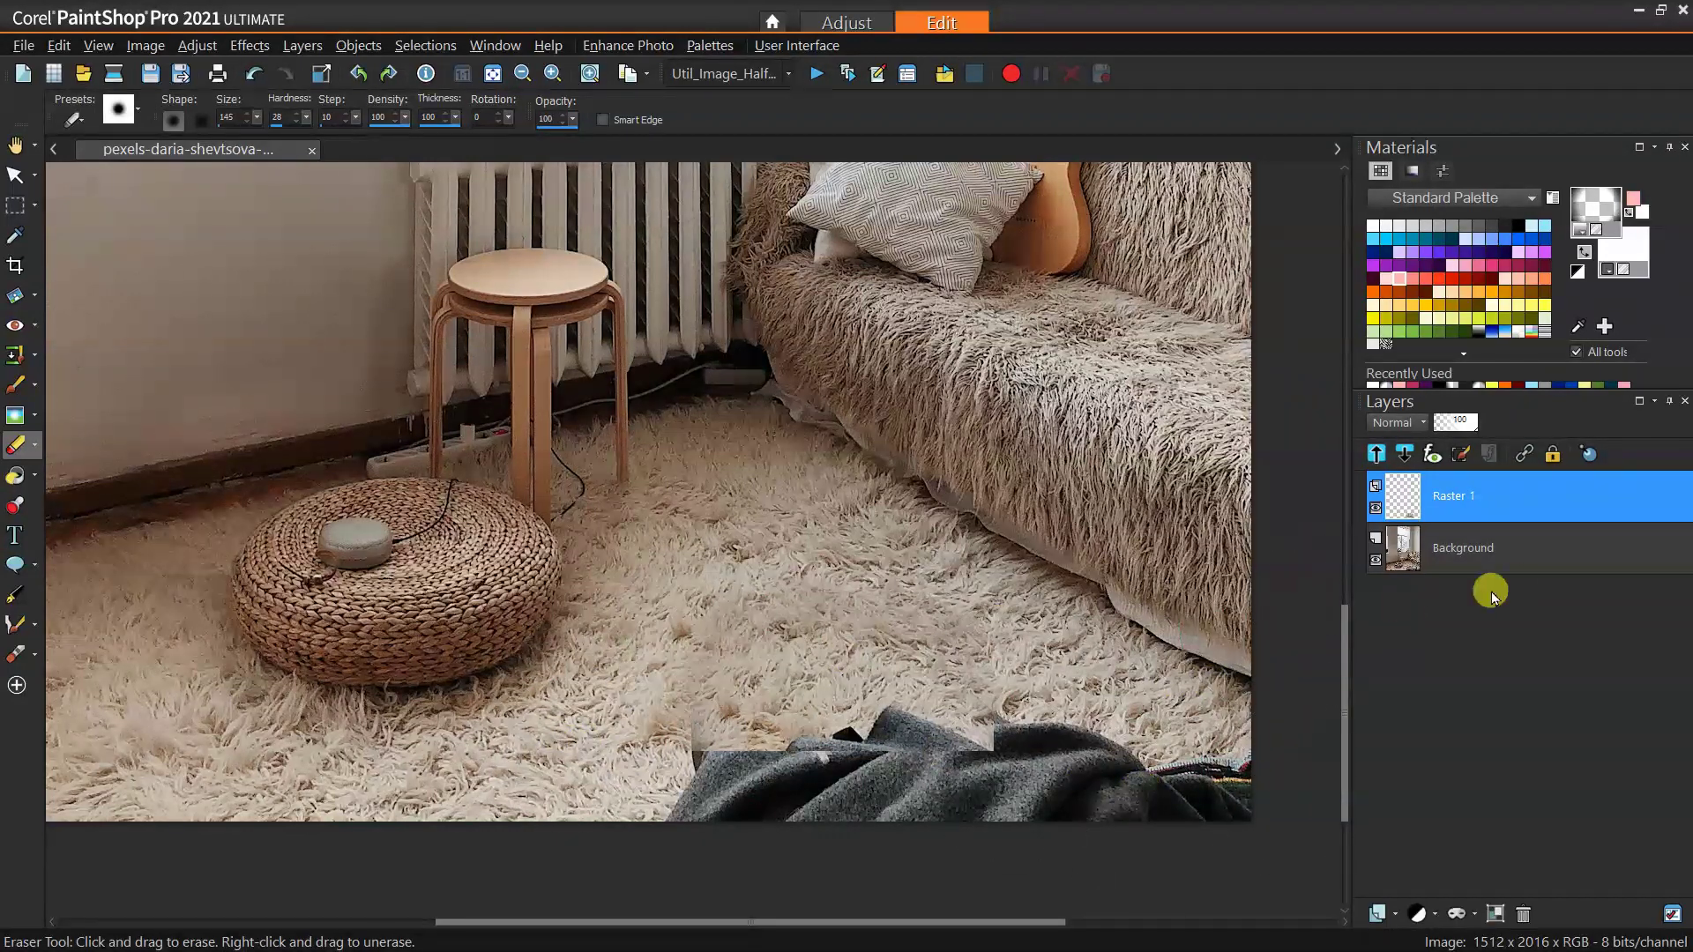
right_click(1468, 511)
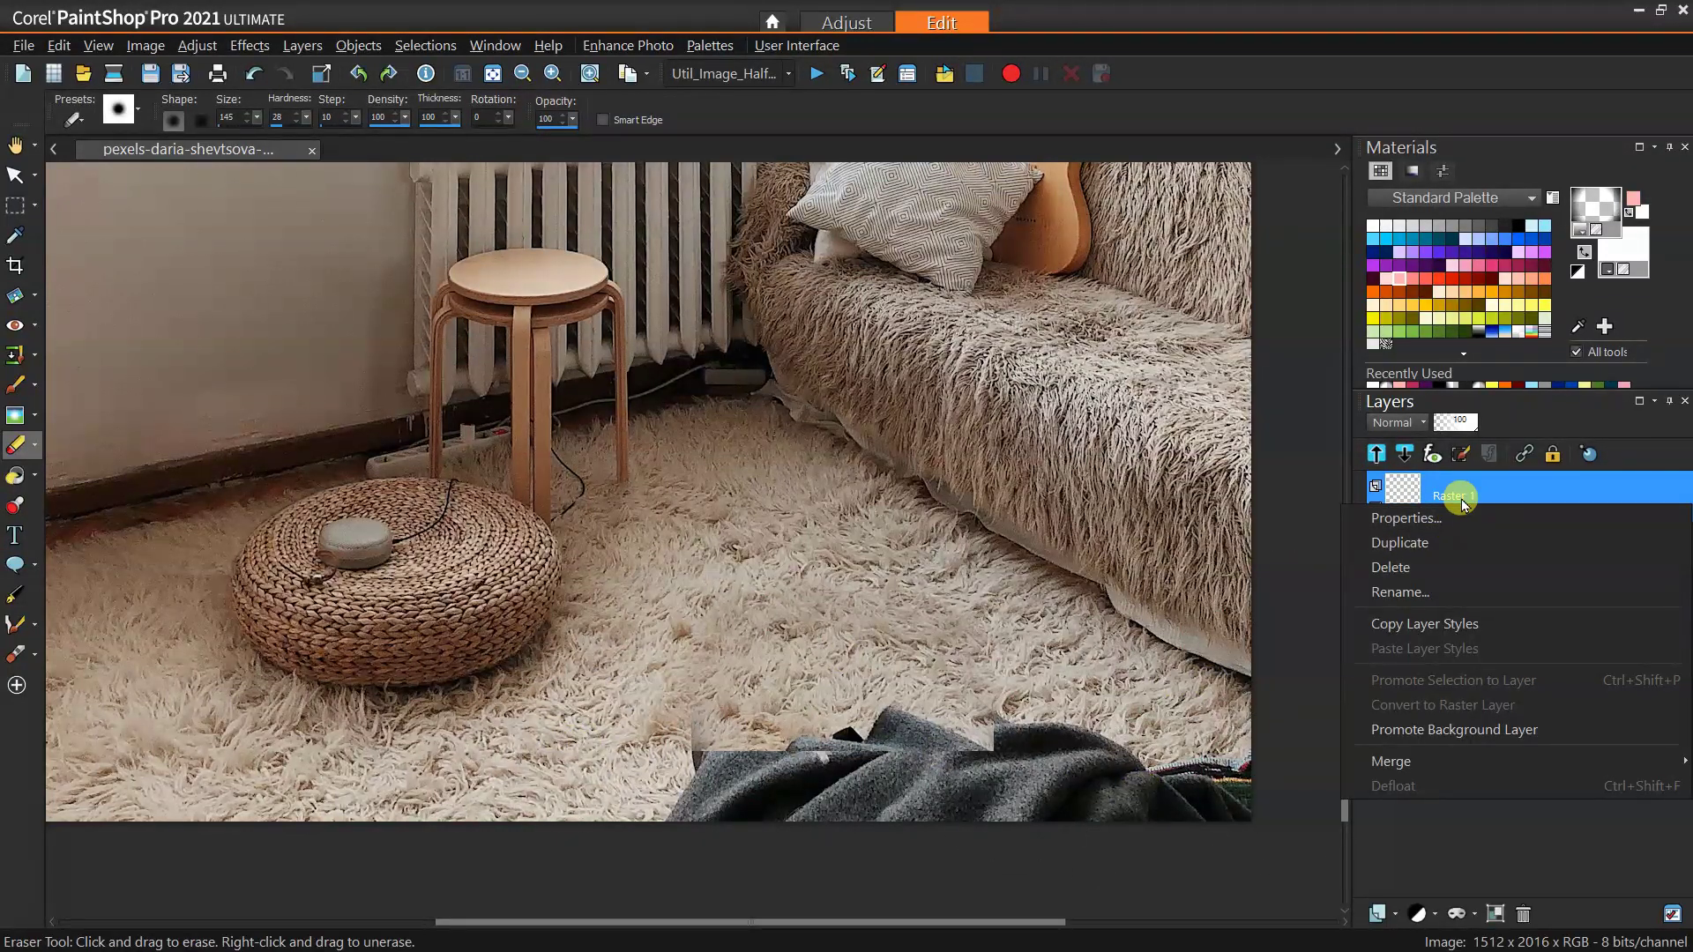
Step: Copy a wide strip of clean rug from the Background and paste it as a new layer
left_click(1483, 492)
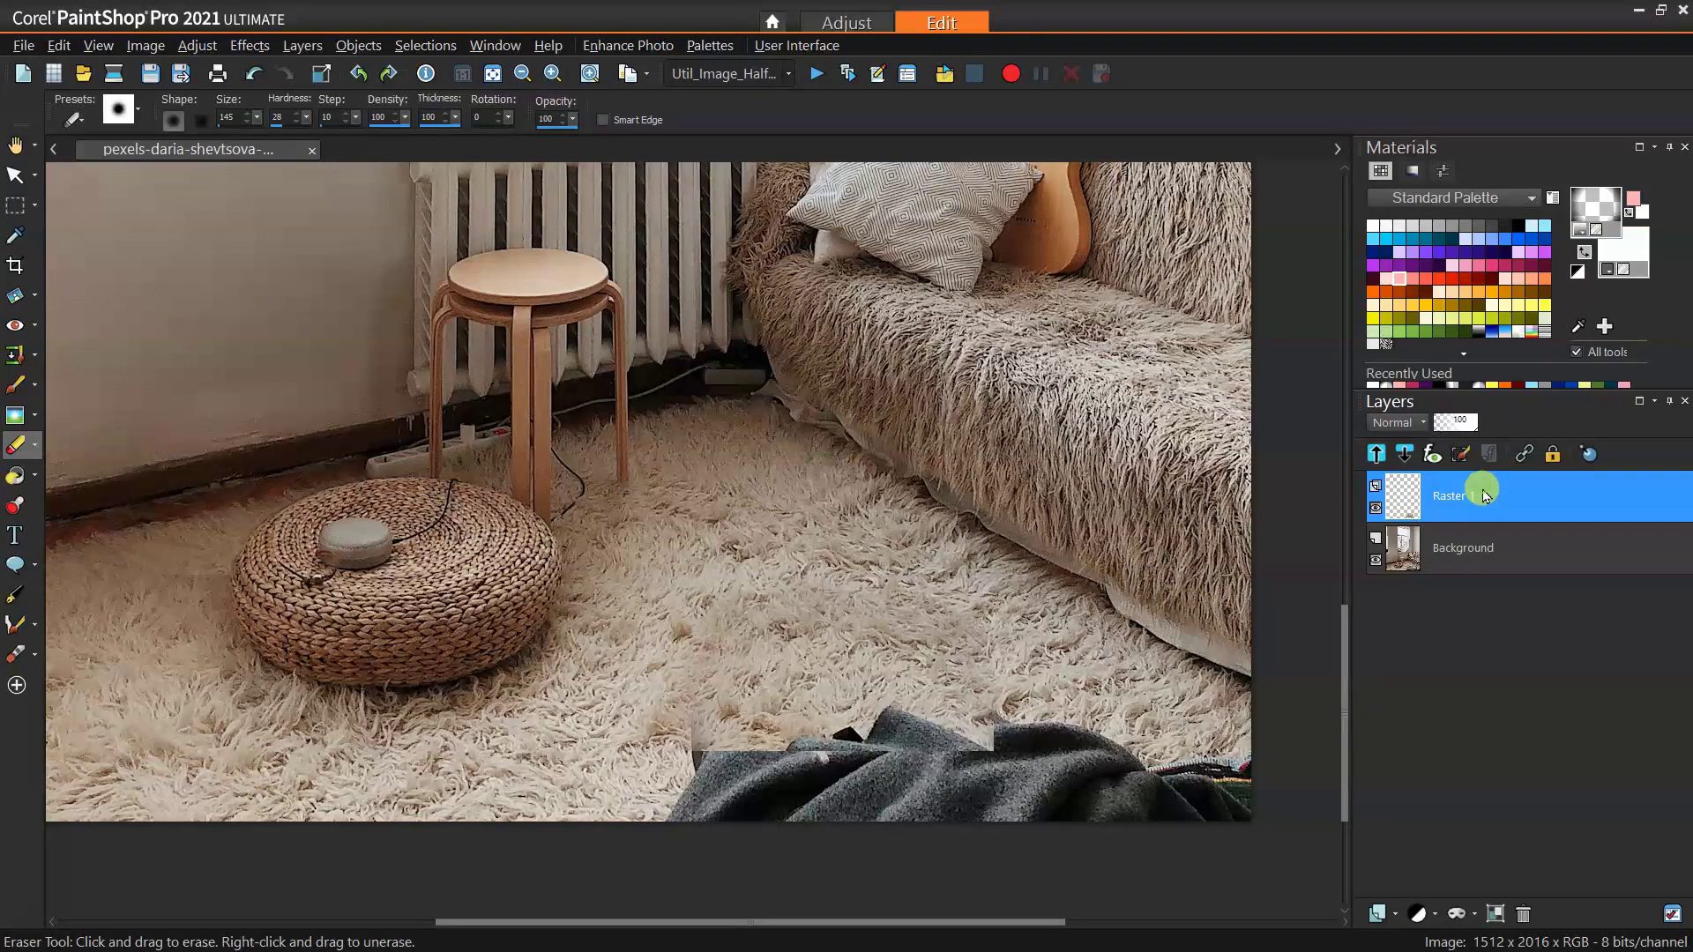
left_click(1485, 541)
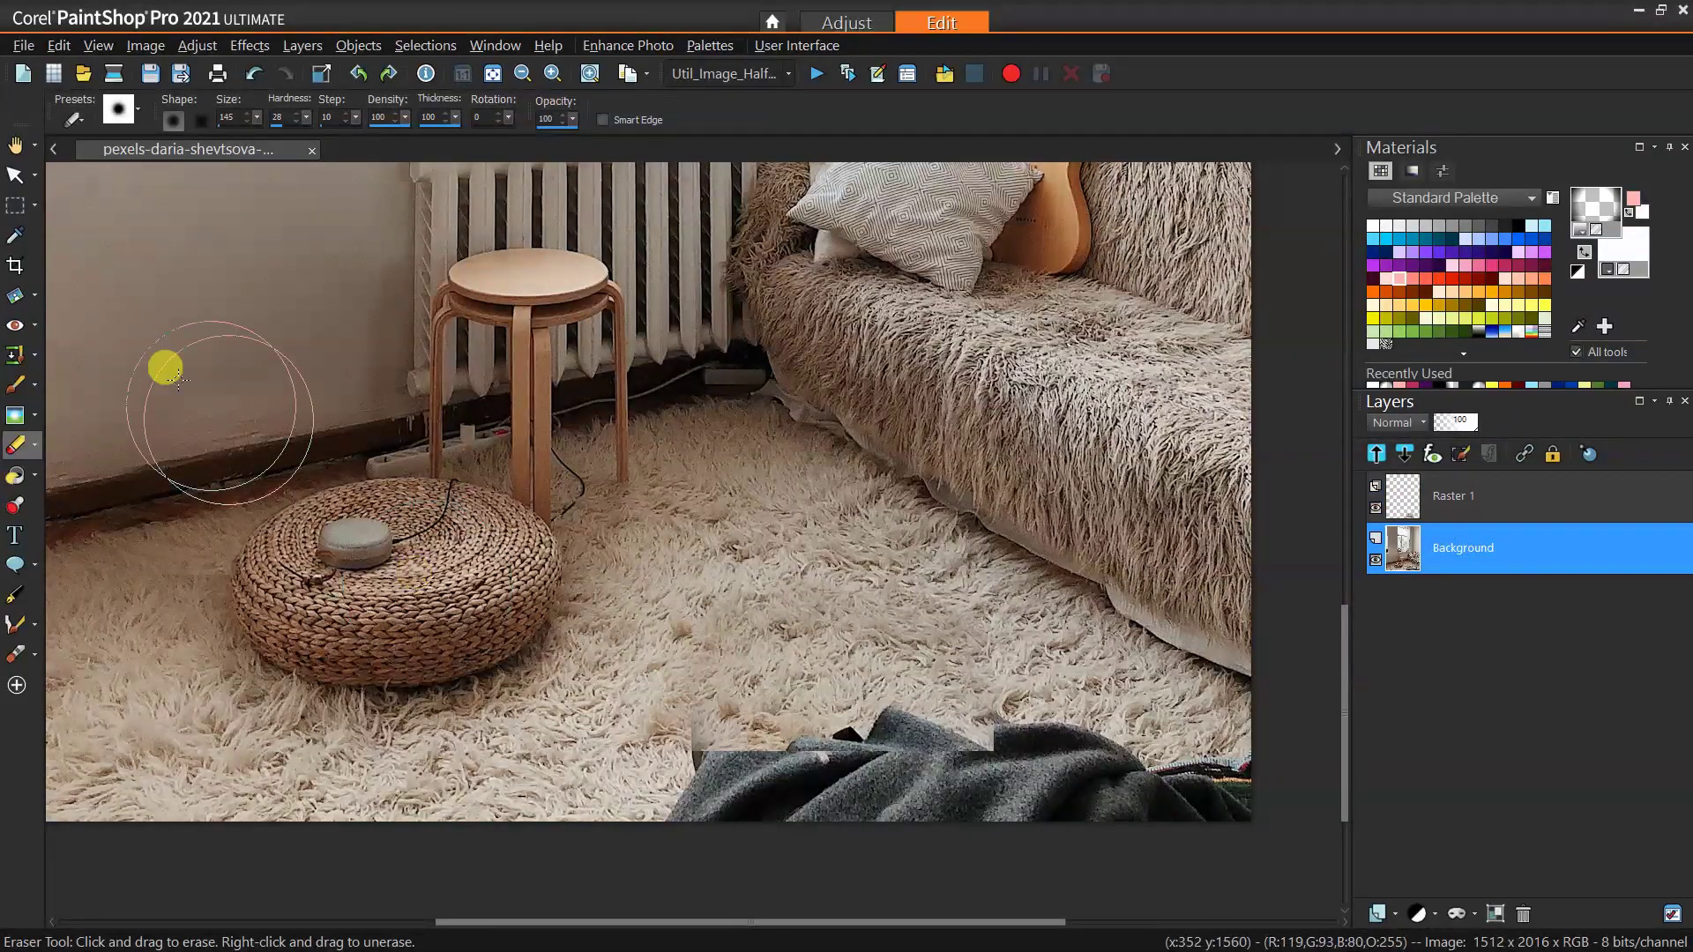
left_click(15, 205)
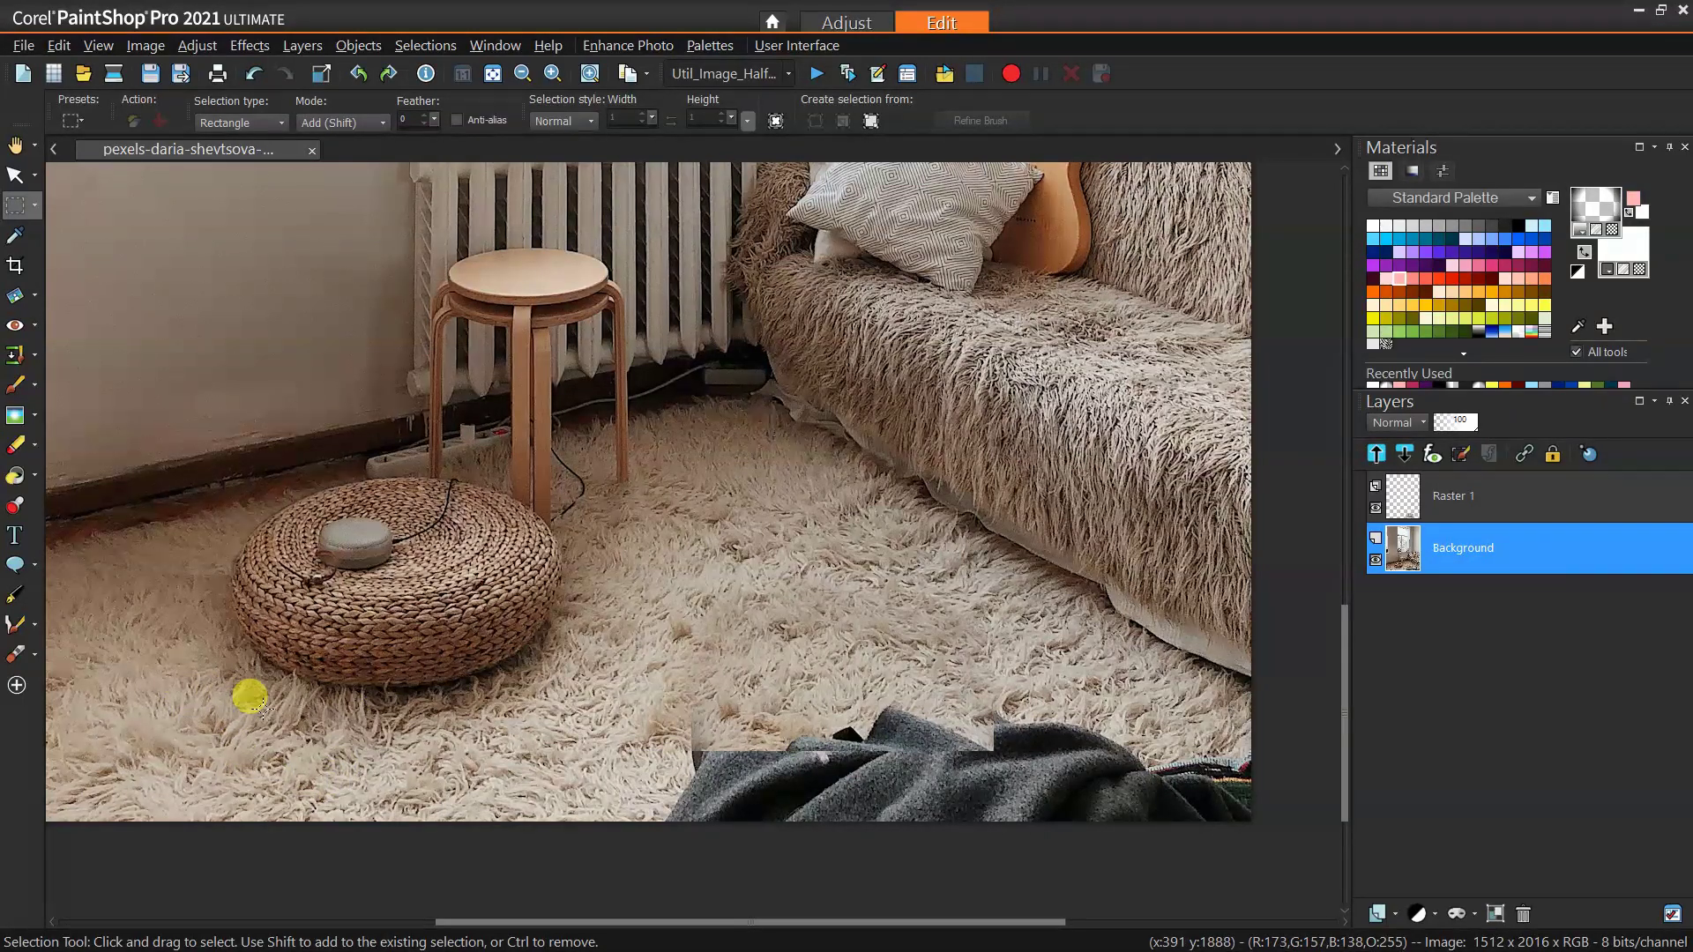
mouse_move(247, 713)
left_mouse_down()
mouse_move(663, 873)
mouse_move(687, 862)
mouse_move(651, 851)
mouse_move(646, 819)
left_mouse_up()
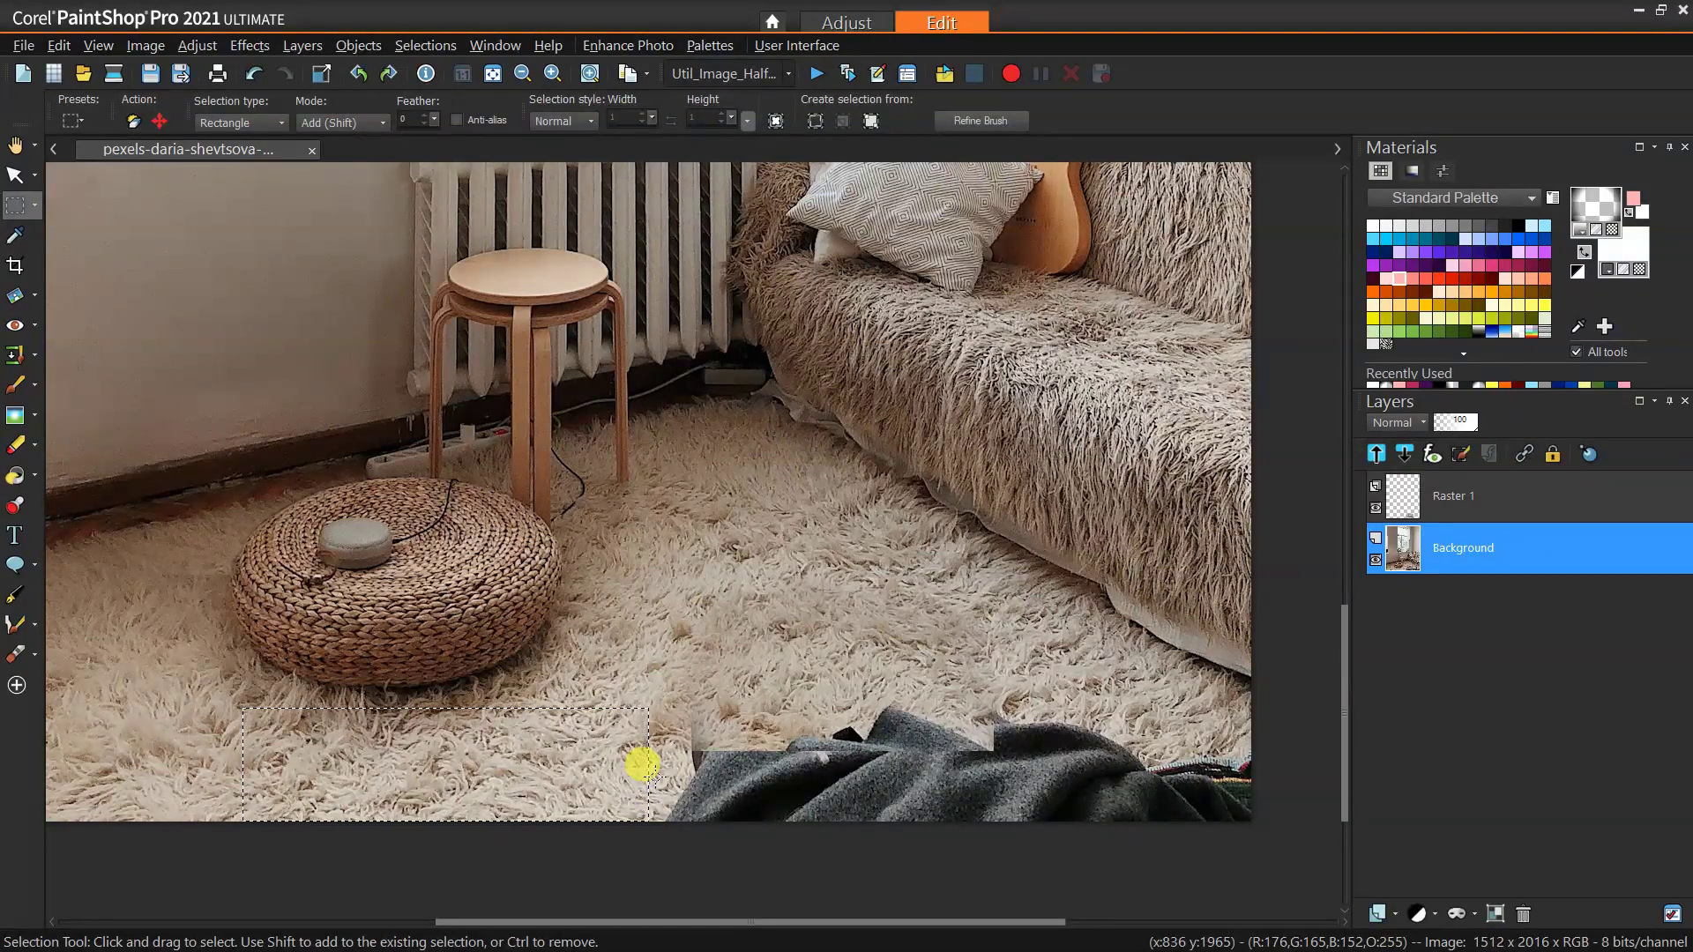
key("ctrl+c")
key("ctrl+v")
Step: Move the new rug strip down over the blanket and stack it beneath Raster 1
scroll(1340, 604, "up", 3)
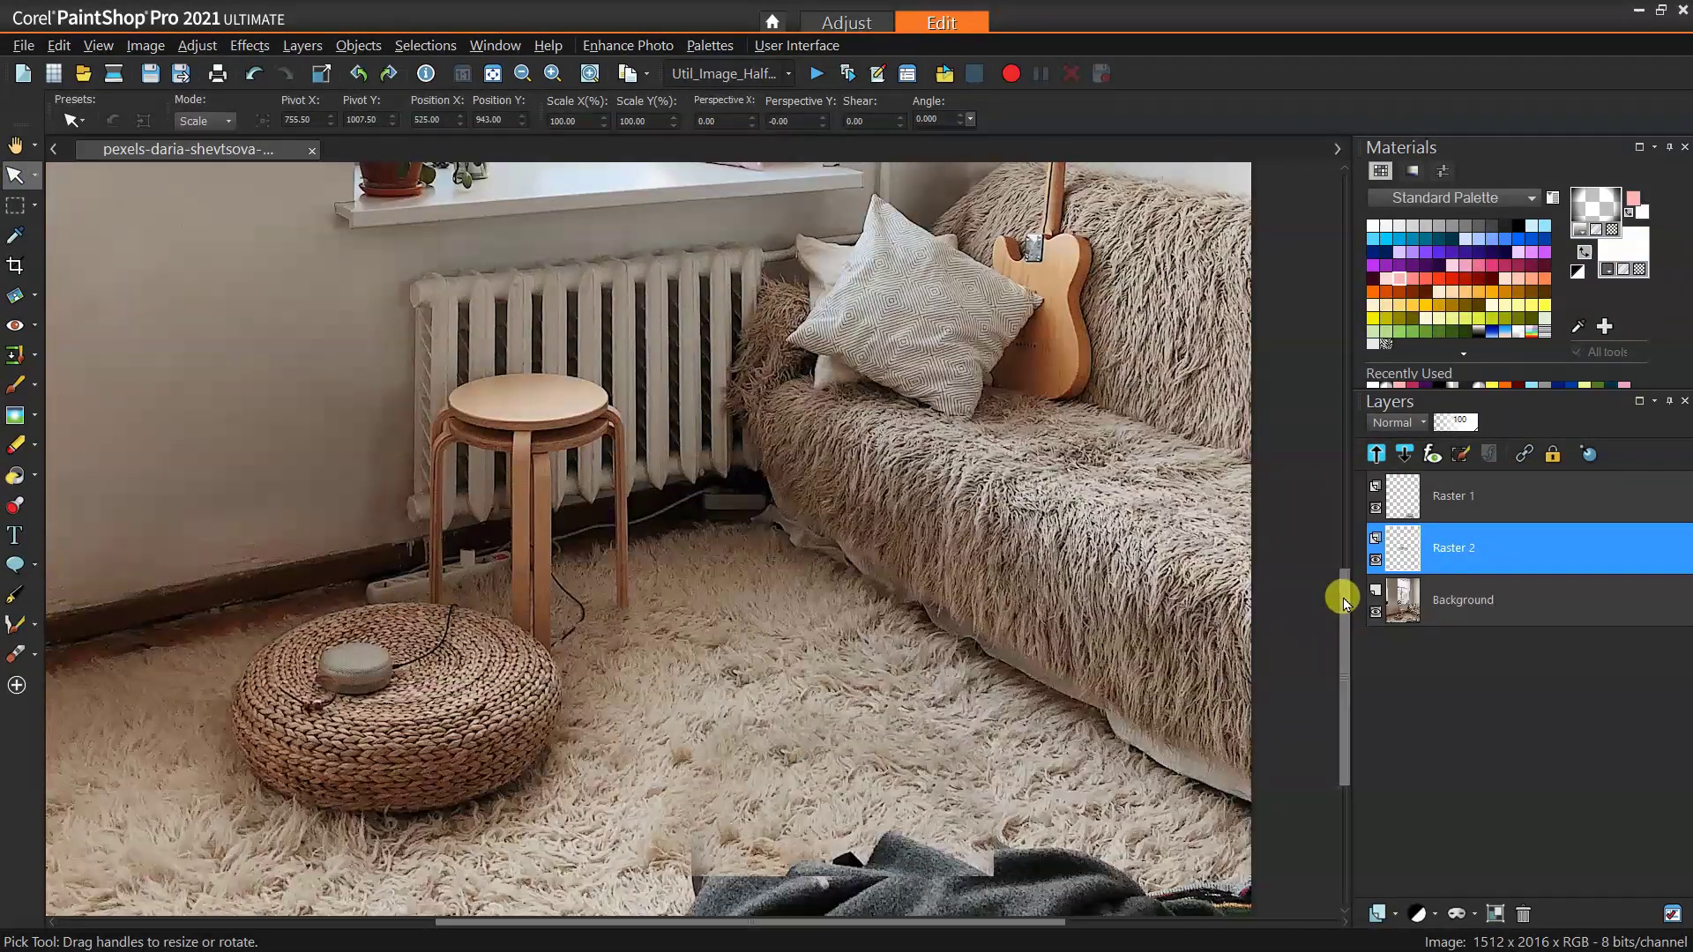
scroll(1347, 609, "up", 2)
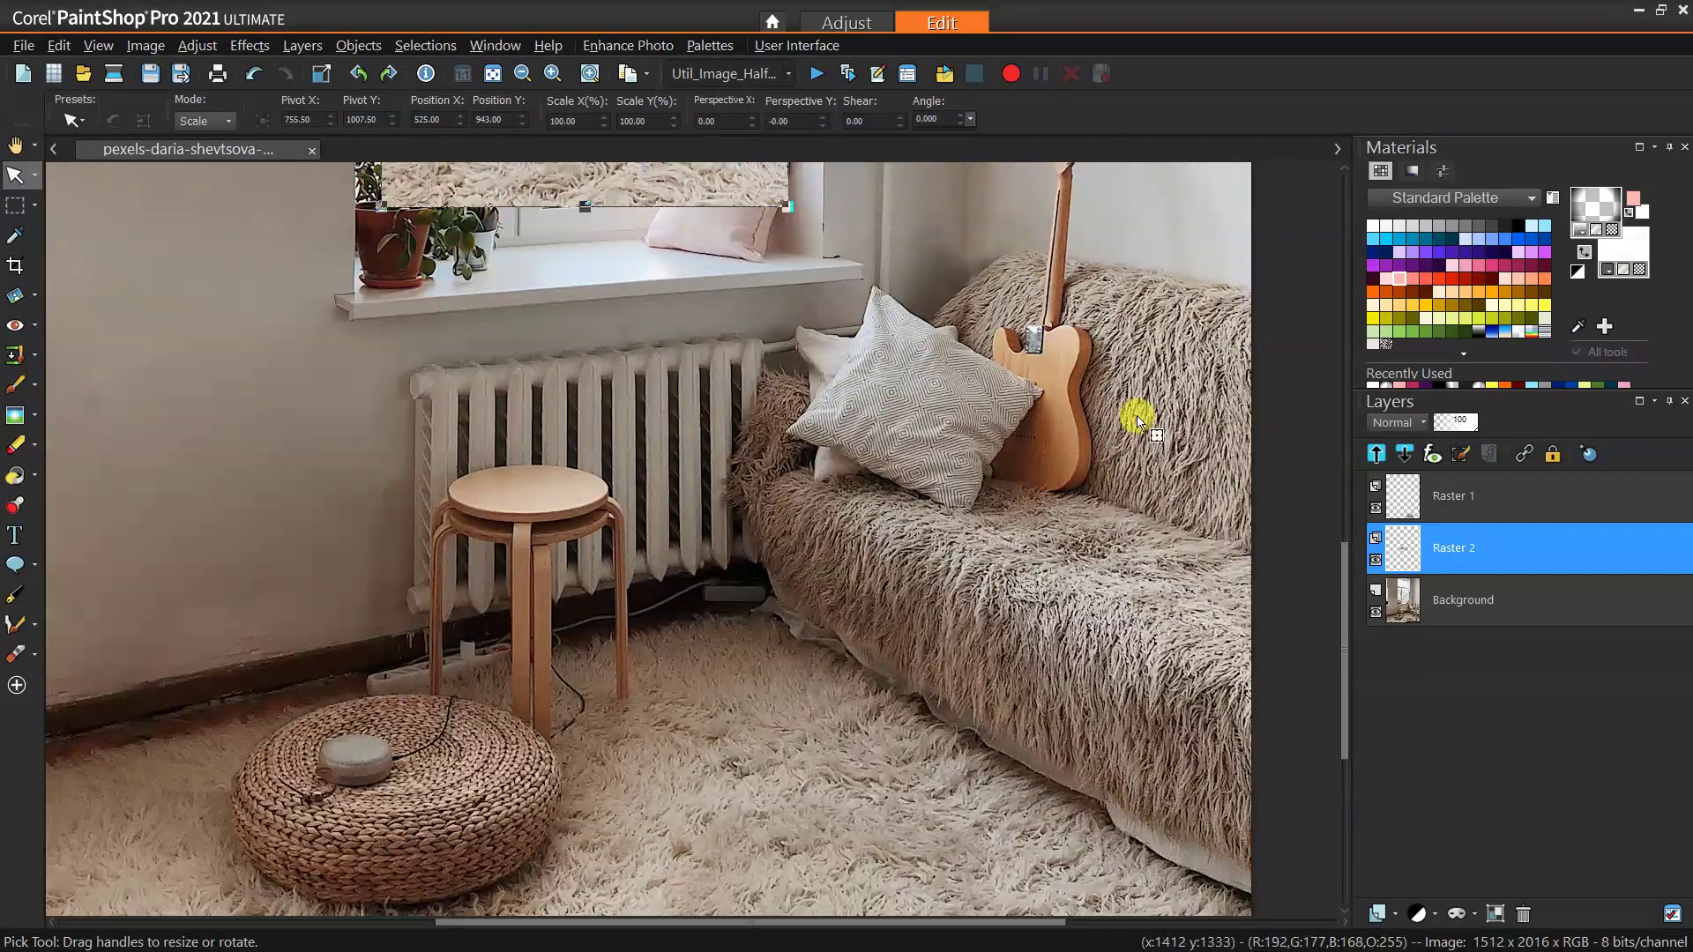
left_click(1411, 499)
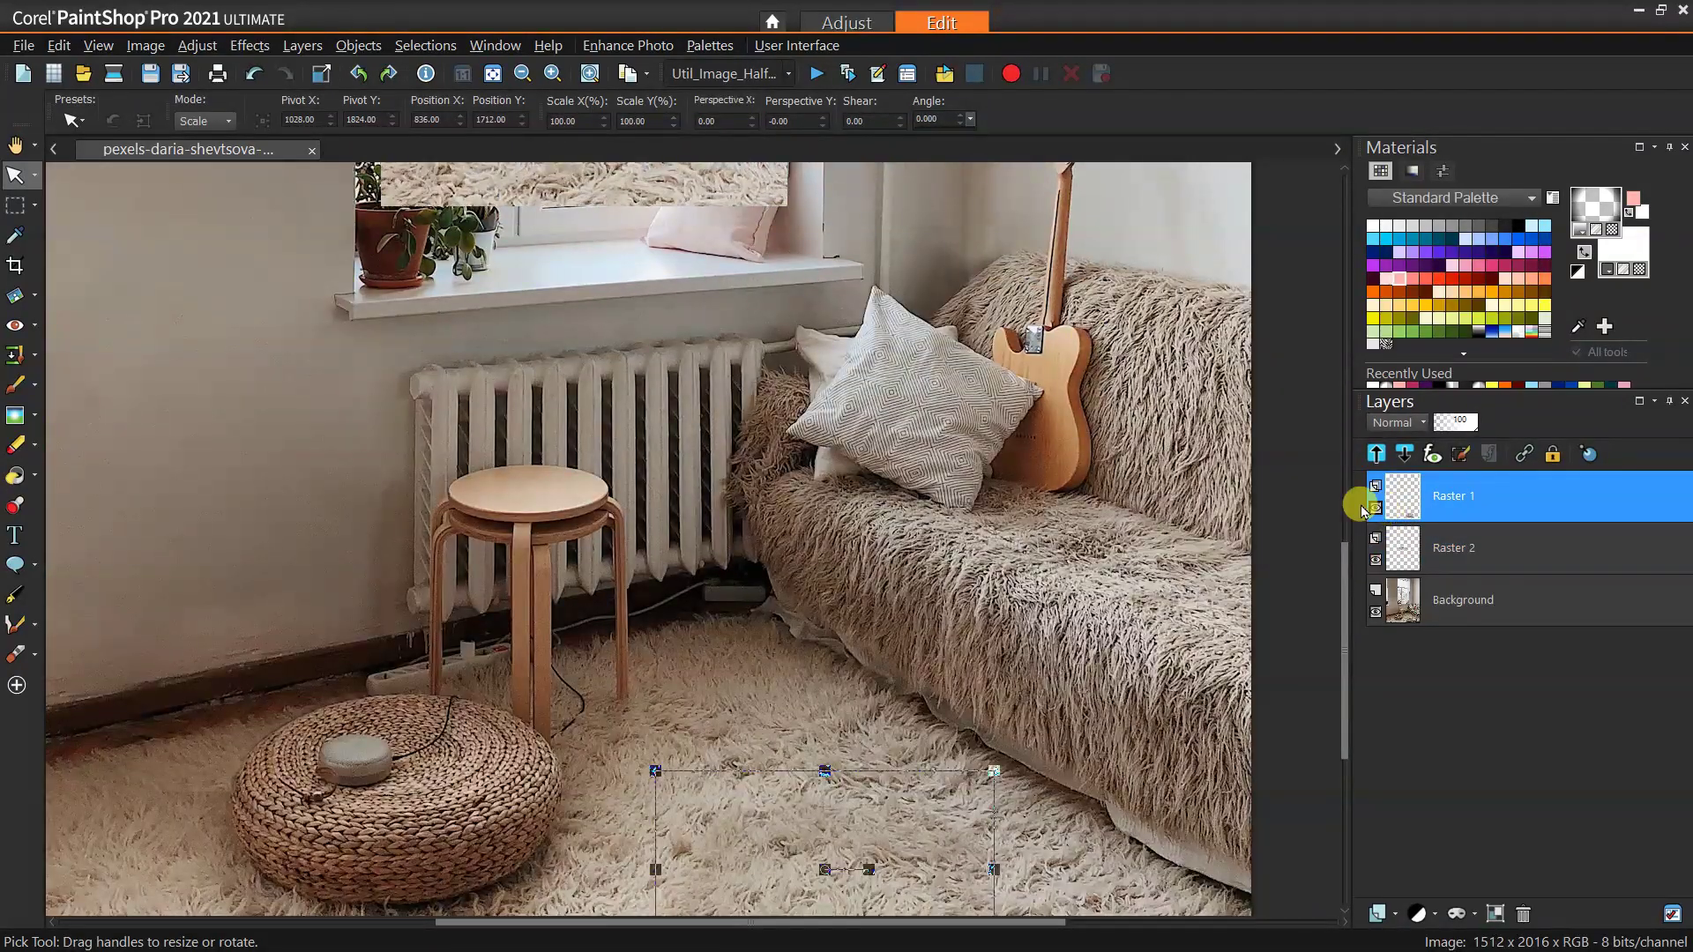
left_click(1428, 542)
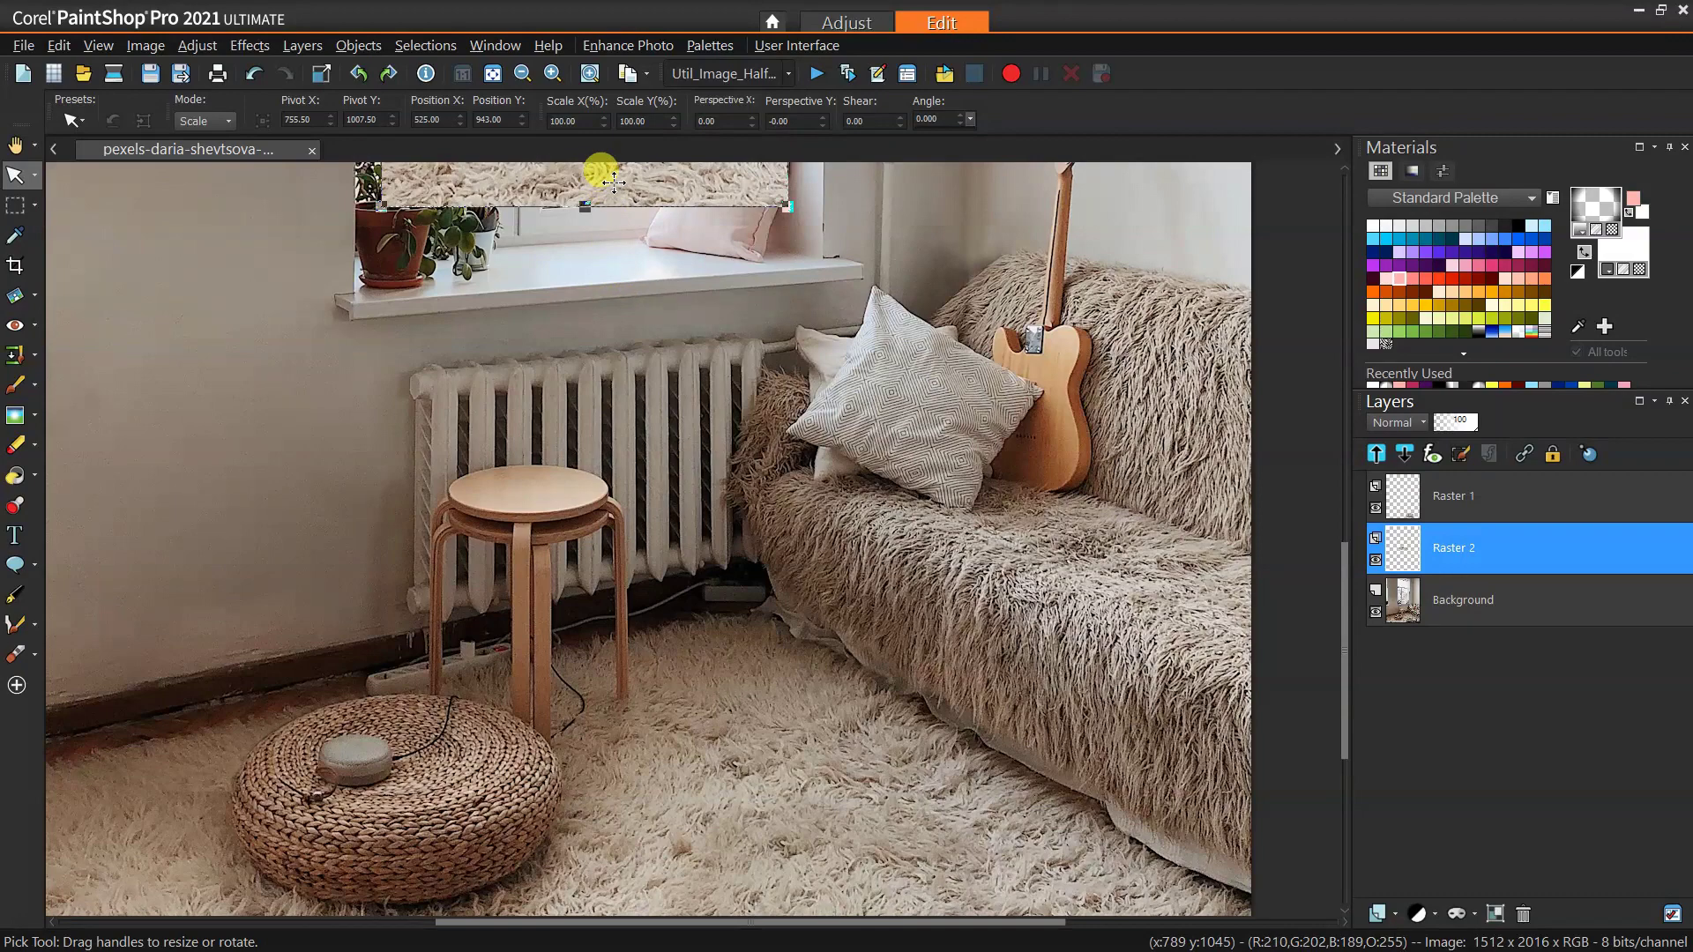
left_click_drag(614, 182, 845, 748)
left_click_drag(1345, 699, 1361, 752)
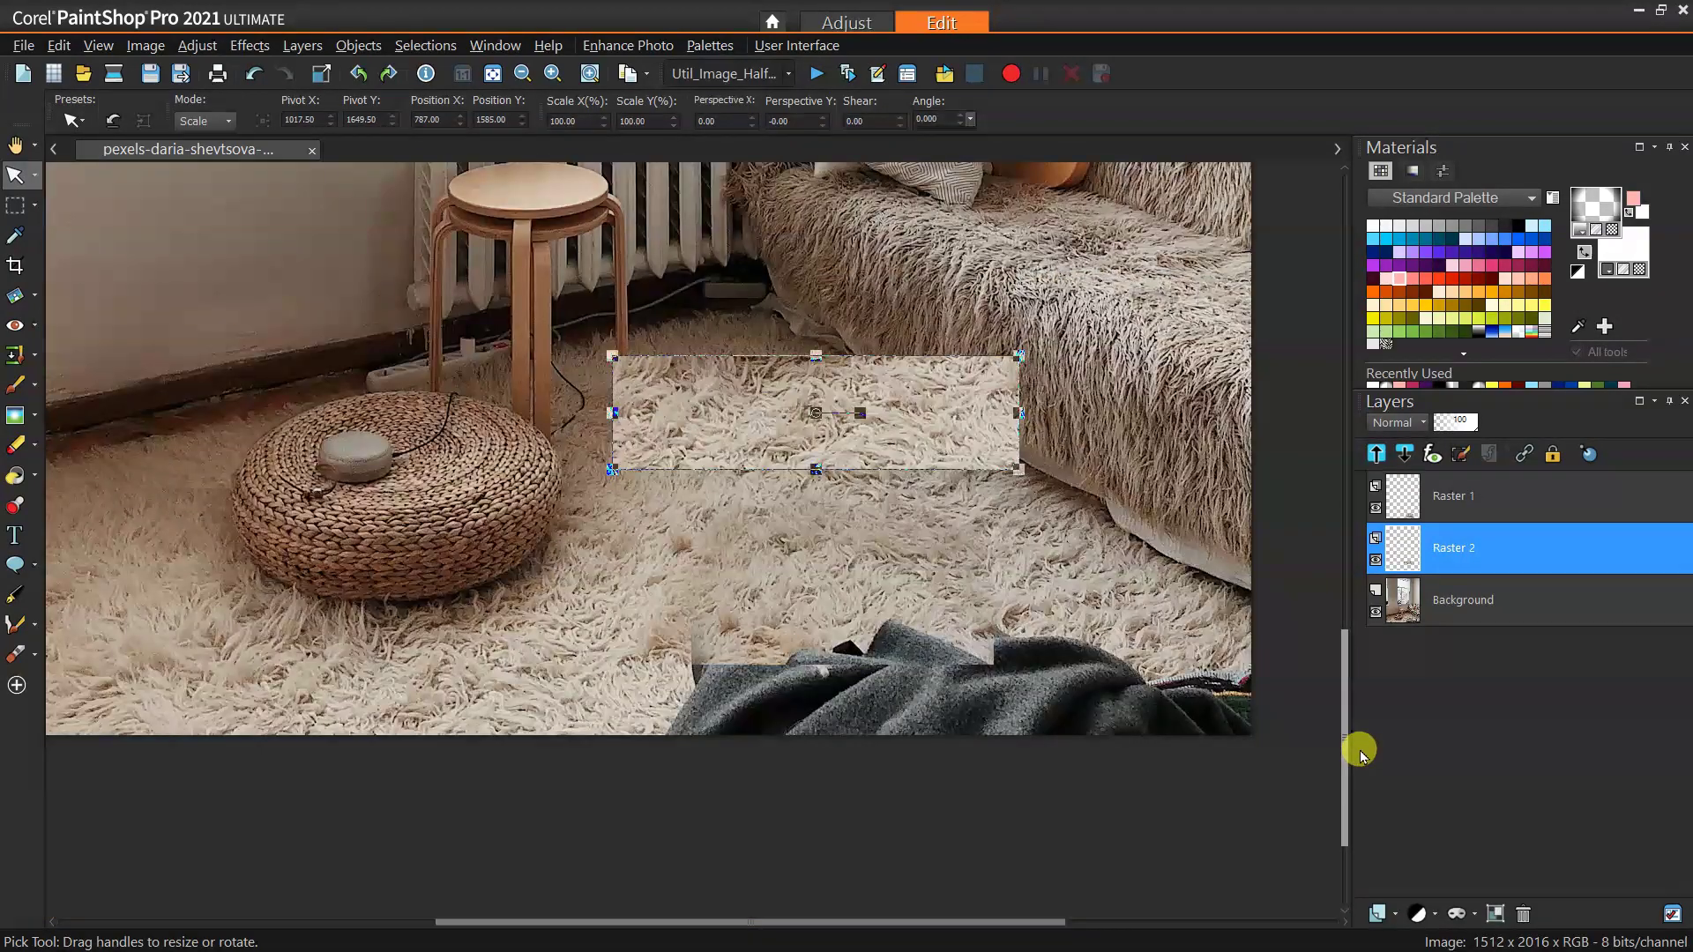
left_click_drag(896, 420, 944, 688)
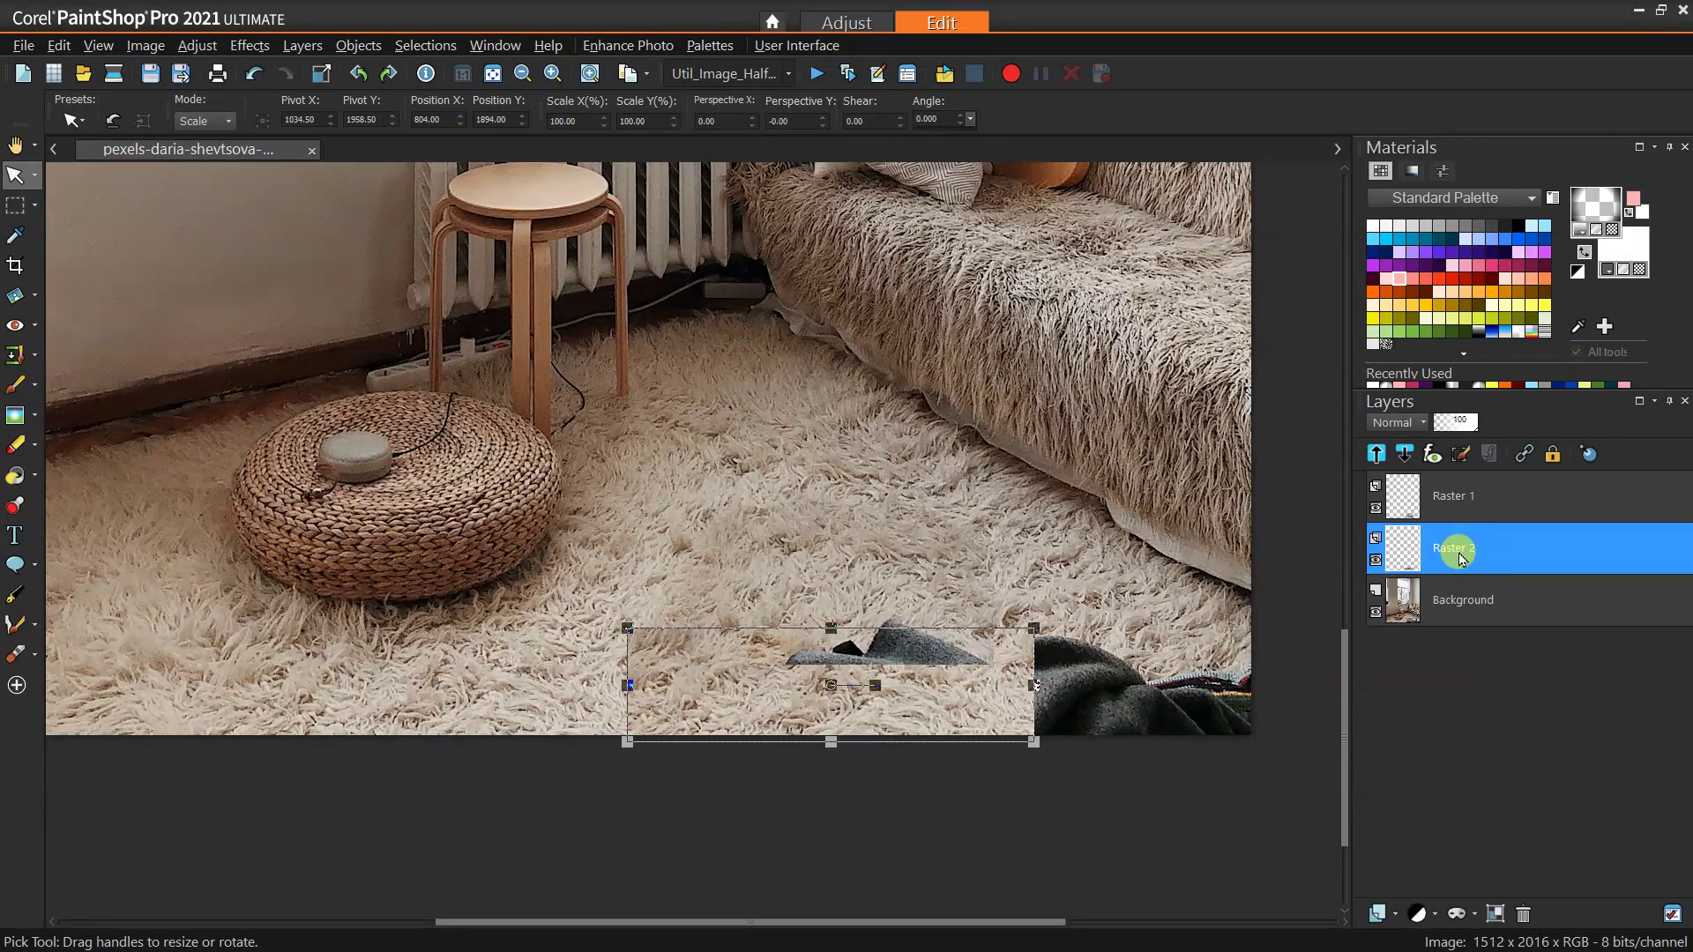
left_click_drag(1452, 522, 1452, 572)
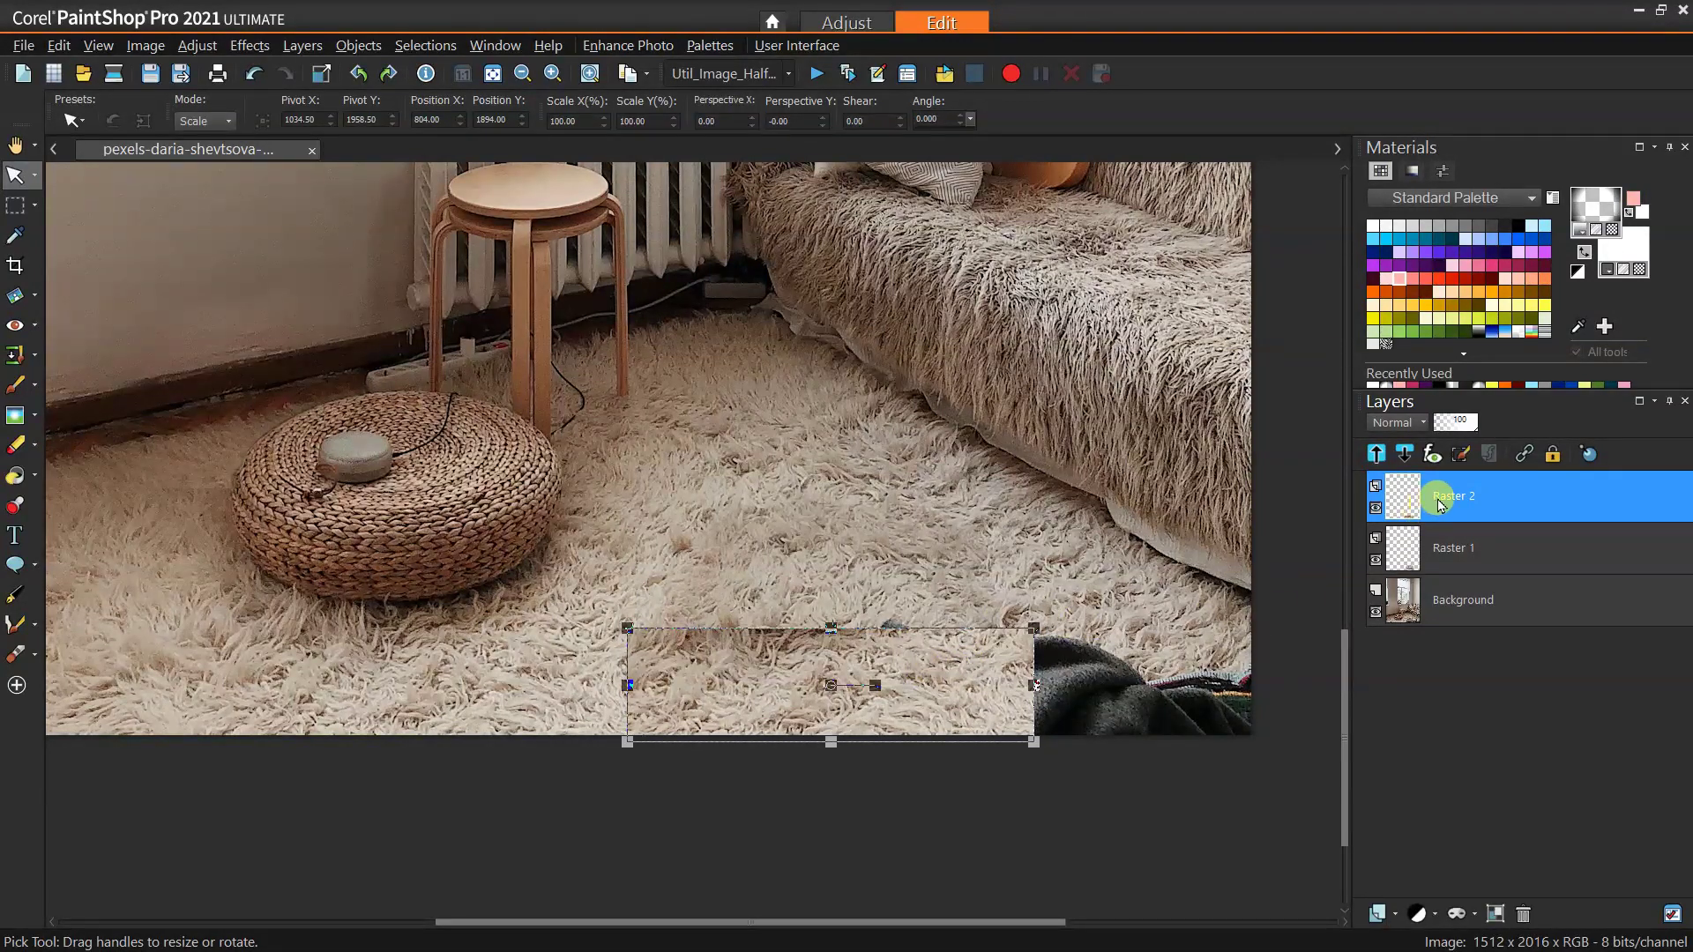
mouse_move(1392, 562)
left_click_drag(1454, 491, 1454, 555)
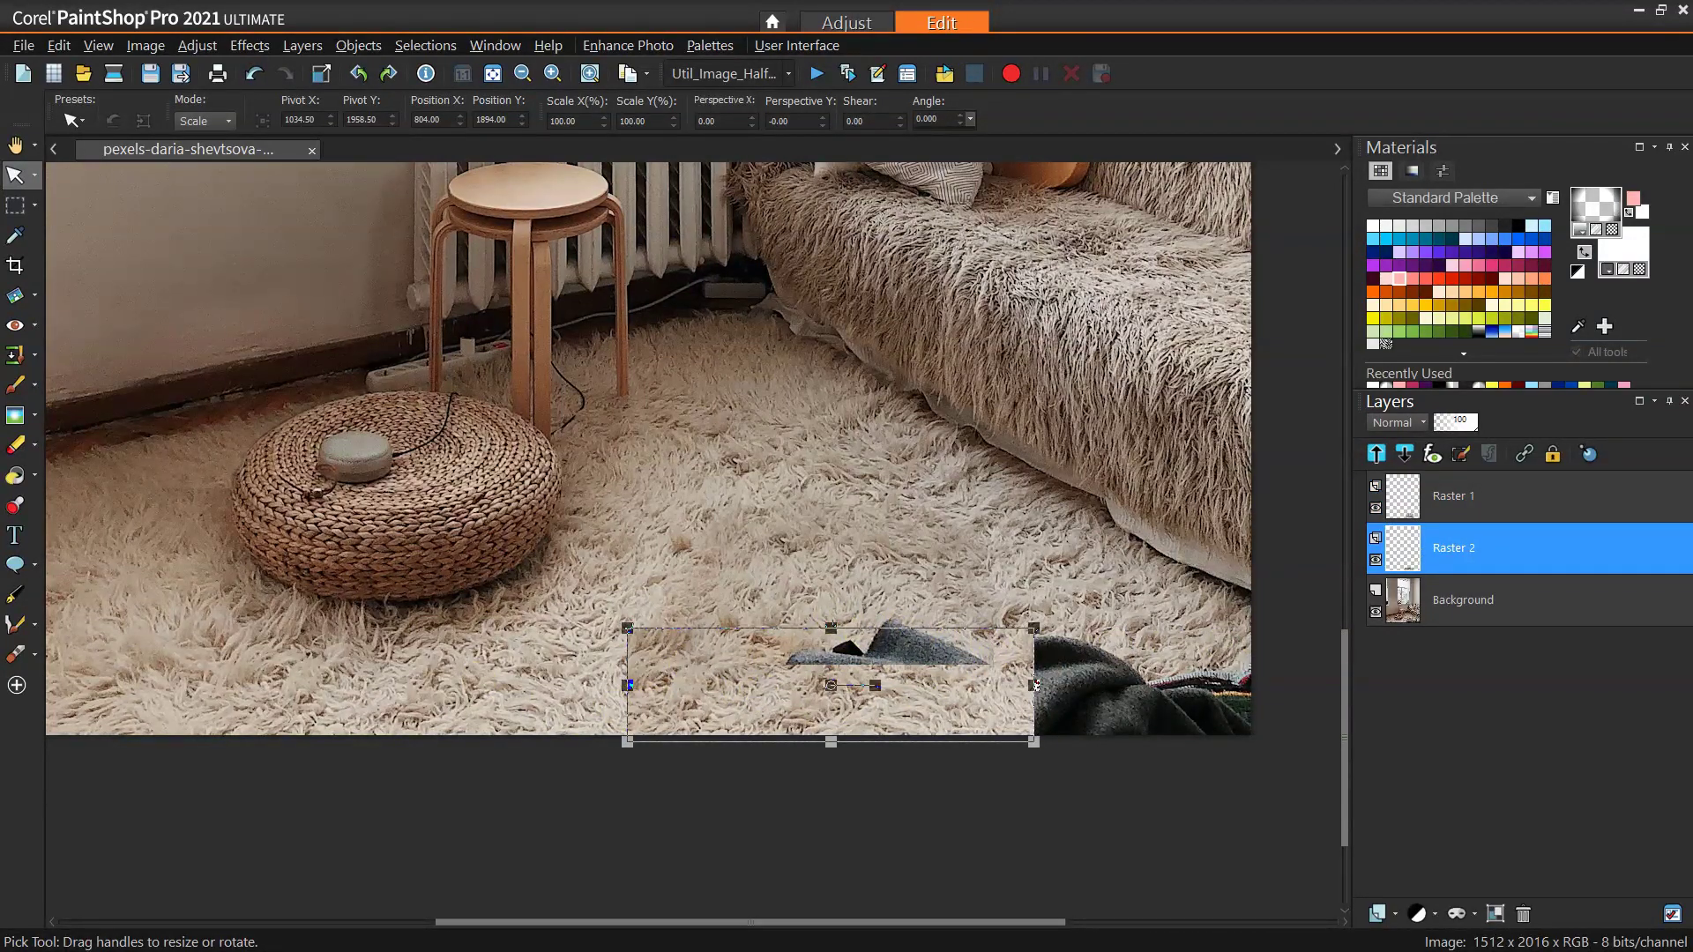
Step: Erase across the rug patch to soften its hard edge
left_click(15, 444)
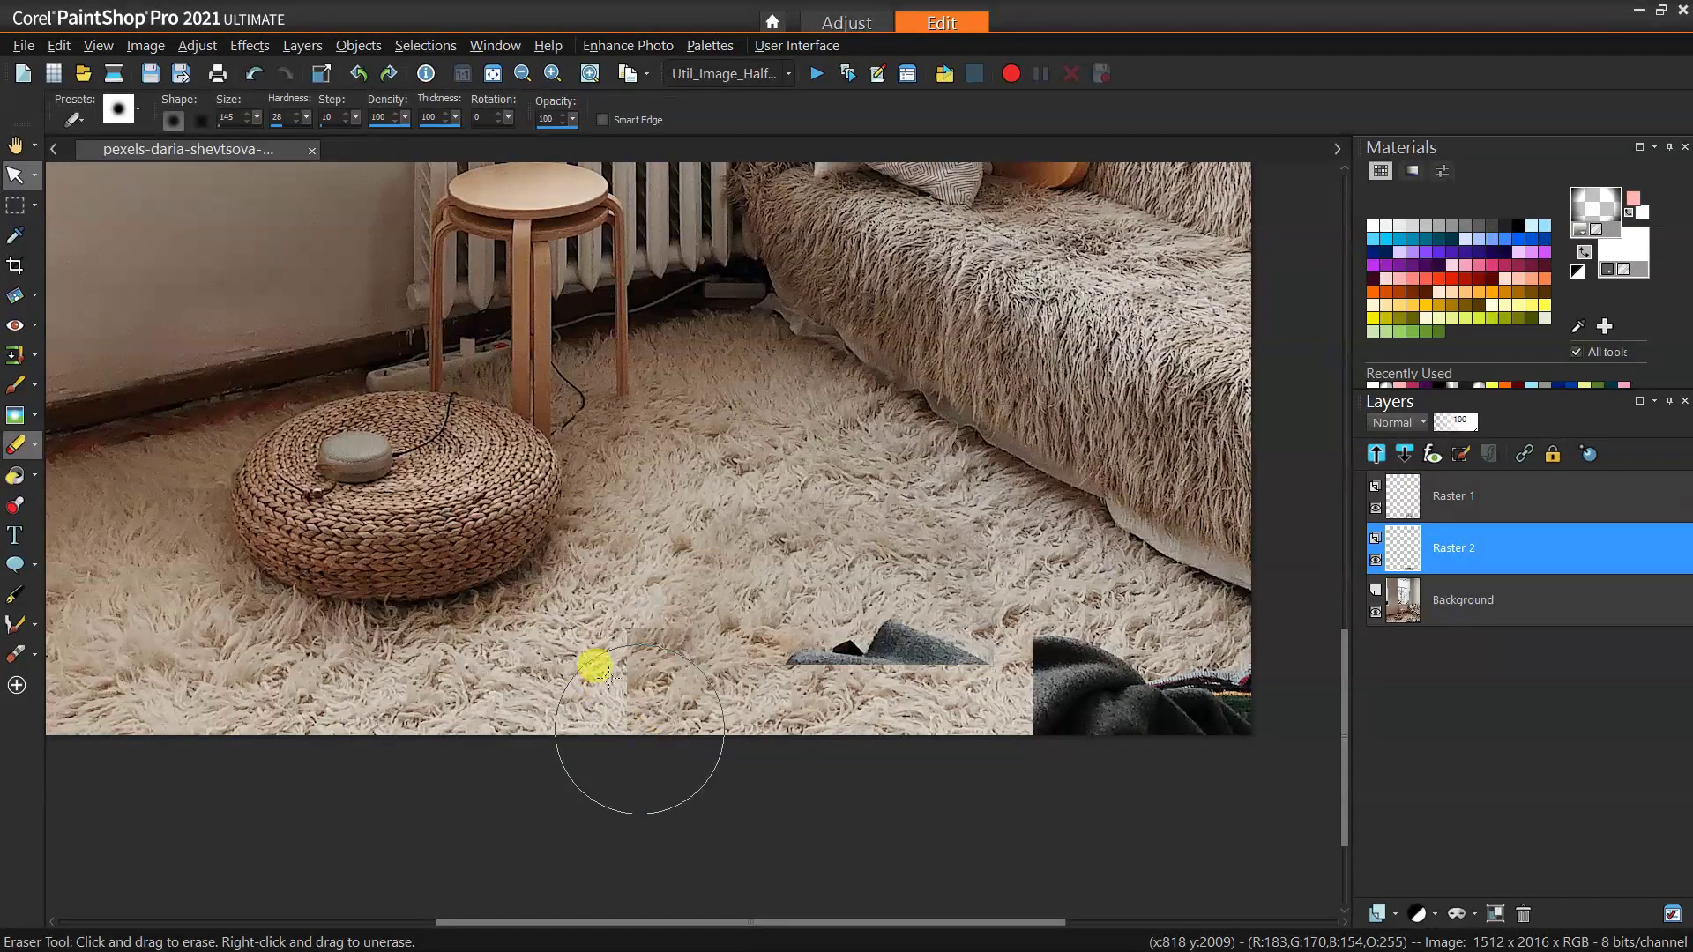
mouse_move(594, 666)
left_mouse_down()
mouse_move(593, 605)
mouse_move(623, 611)
mouse_move(616, 585)
mouse_move(567, 718)
mouse_move(559, 702)
mouse_move(703, 673)
mouse_move(703, 647)
mouse_move(552, 767)
mouse_move(990, 816)
mouse_move(1460, 614)
left_mouse_up()
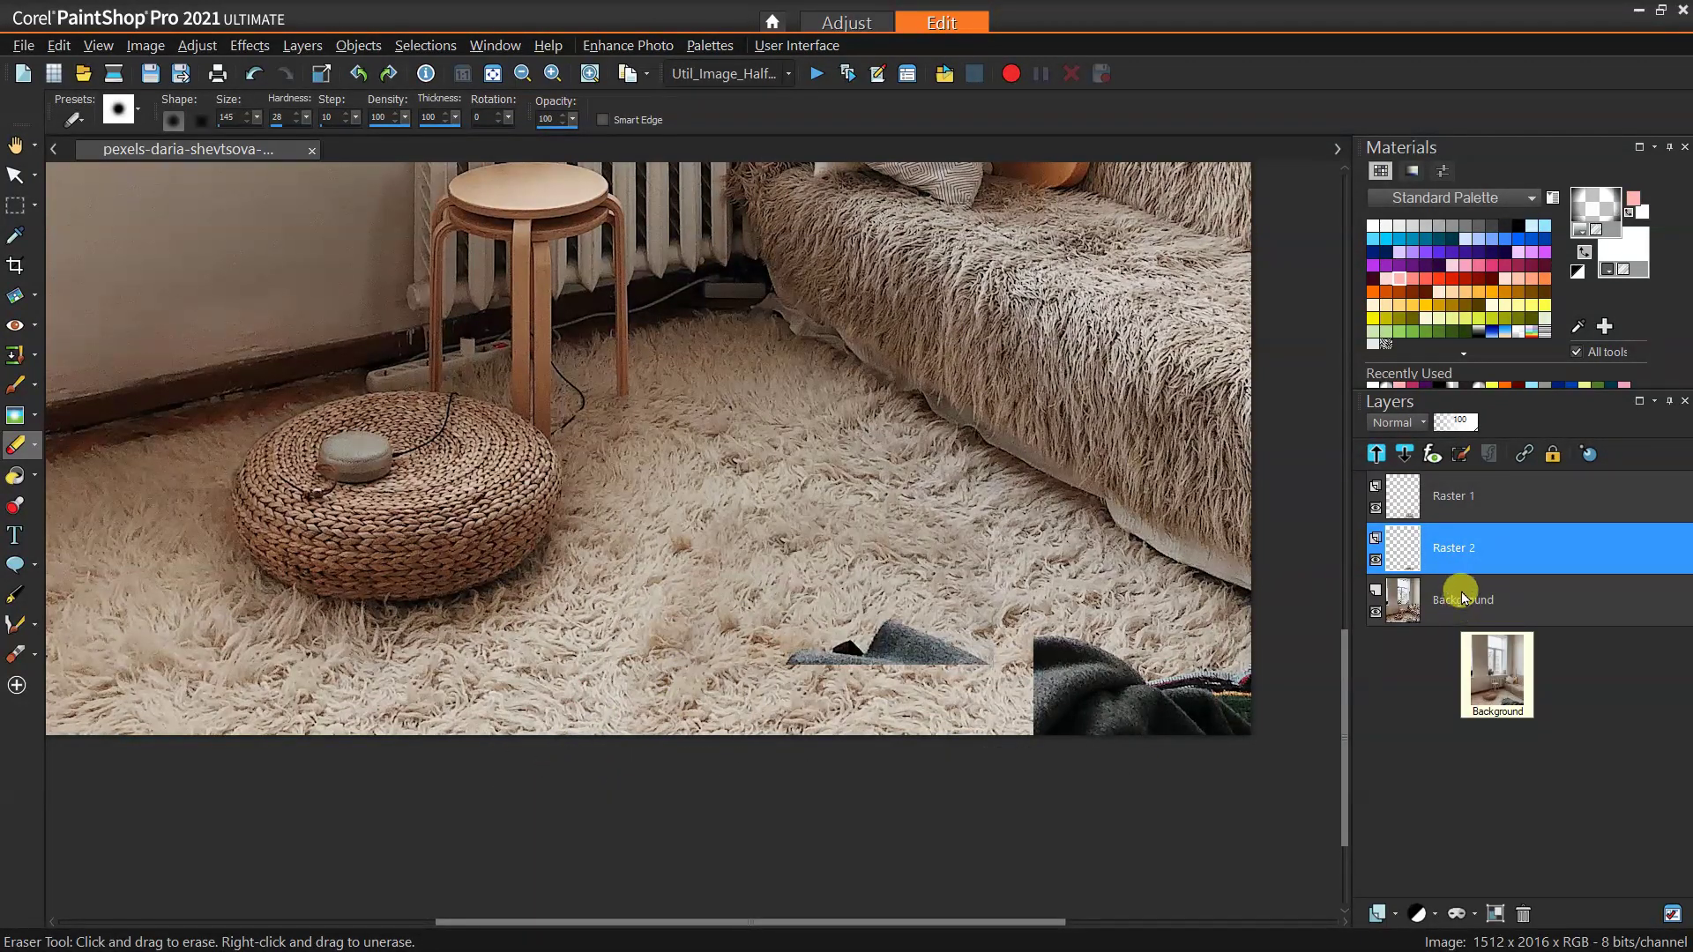
right_click(1461, 598)
key("Escape")
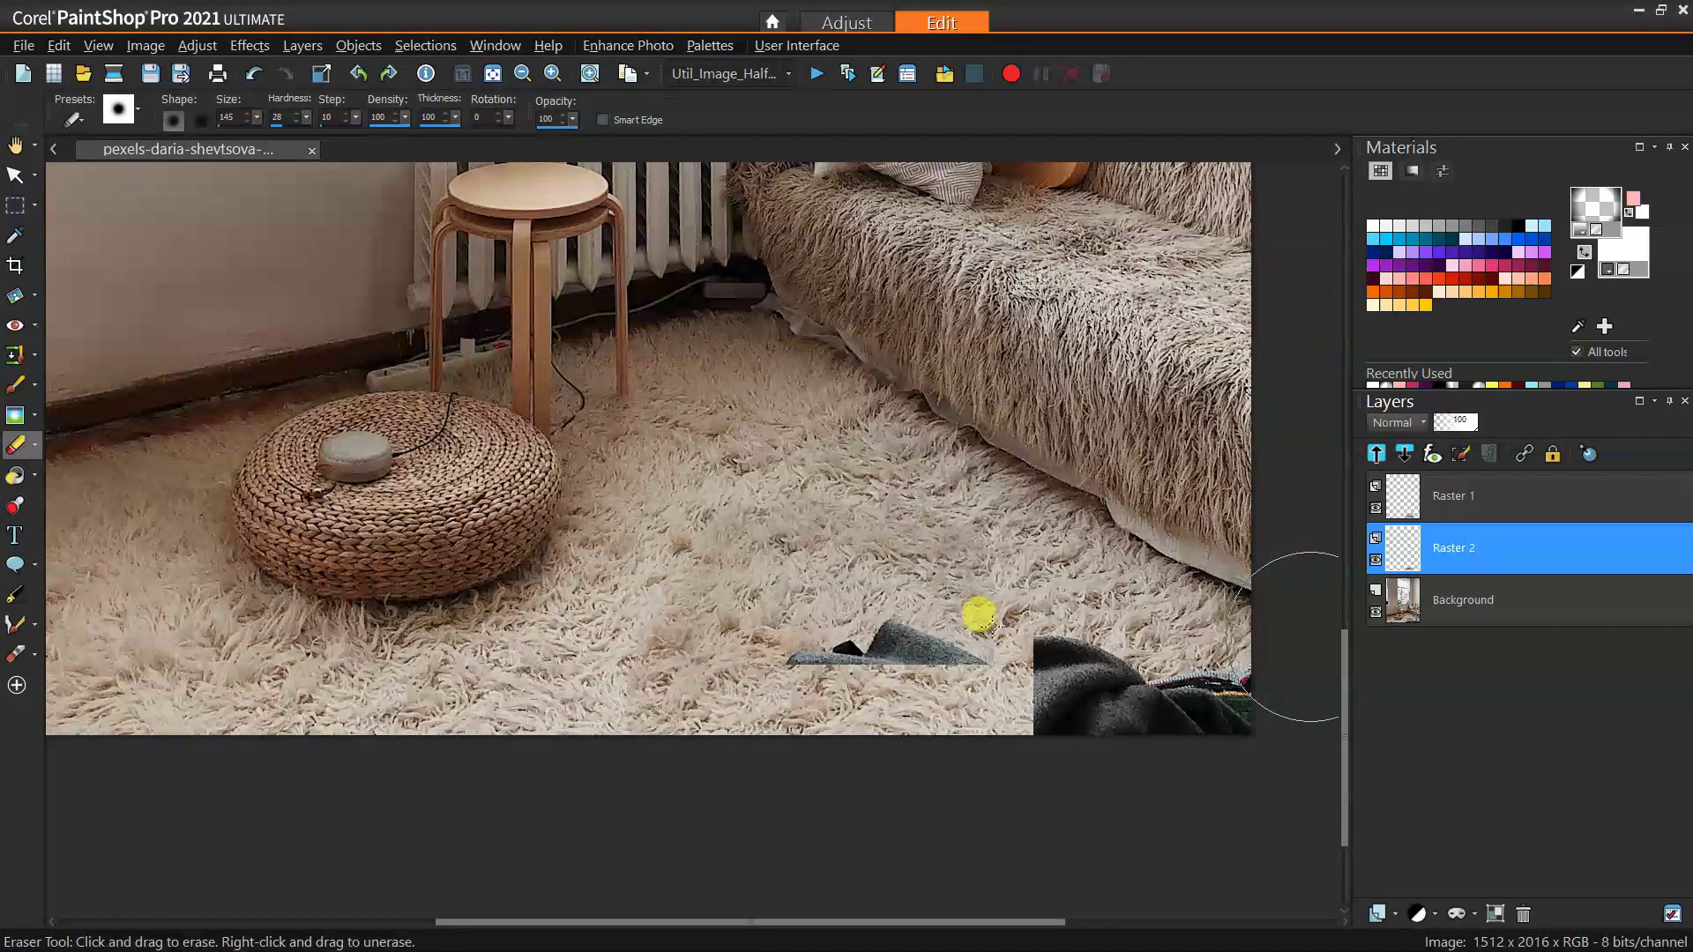
Step: Duplicate Raster 2 and shift the copy right over the dark blanket corner
key("ctrl+shift+d")
left_click(15, 175)
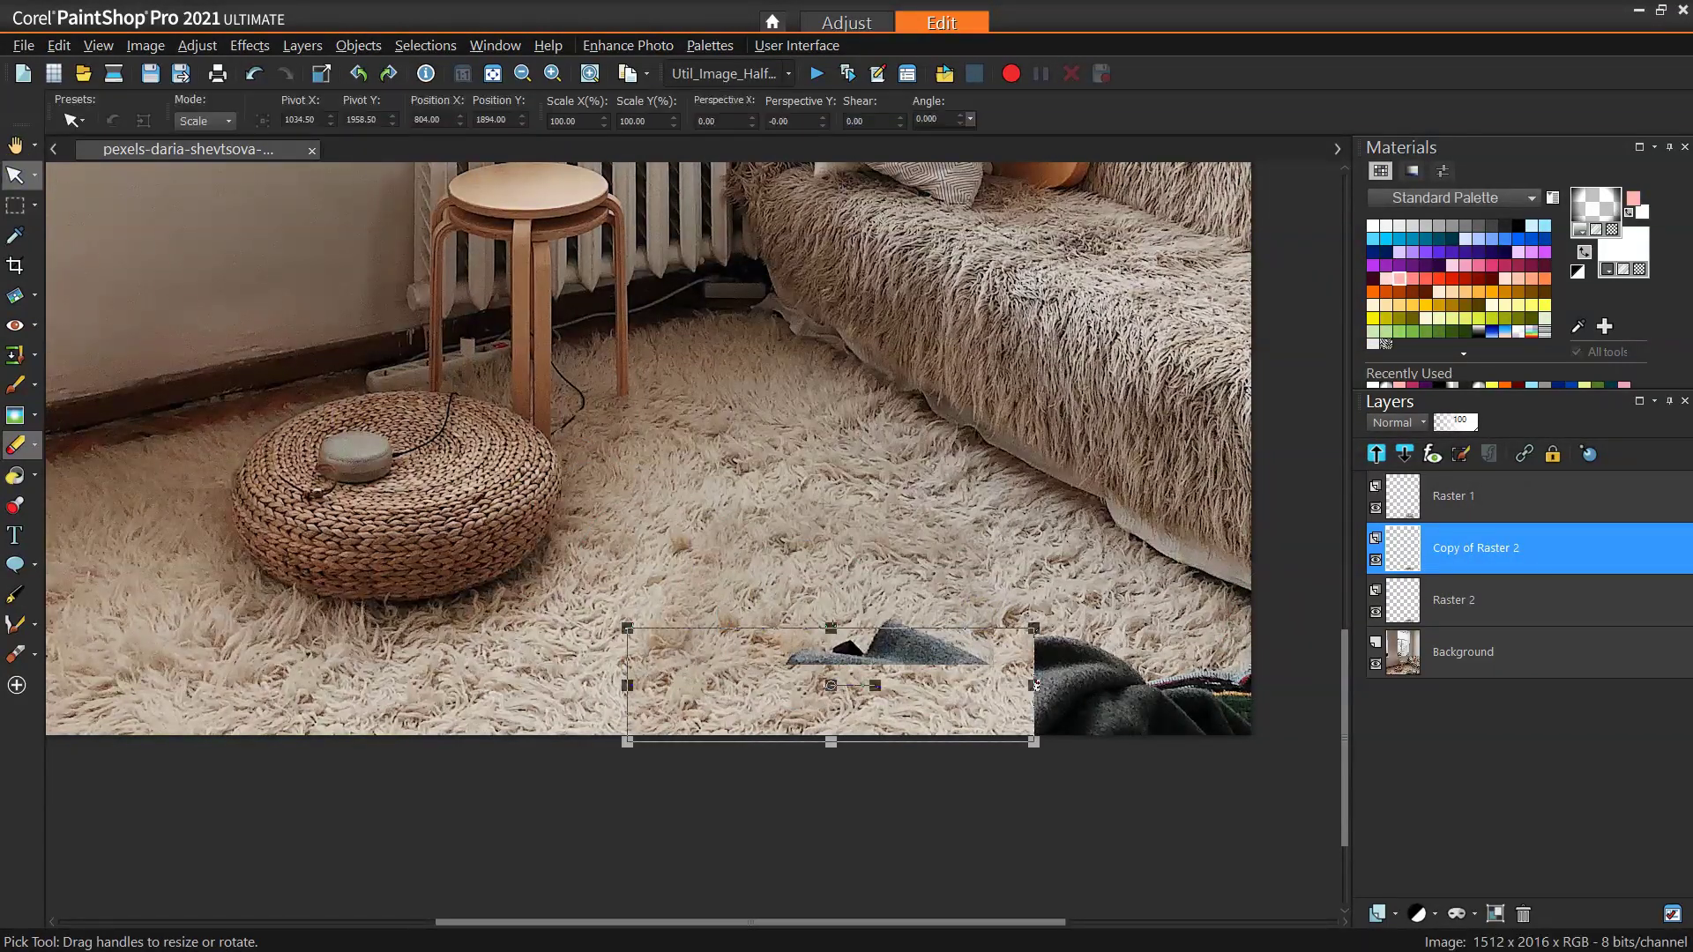
left_click_drag(805, 673, 1082, 688)
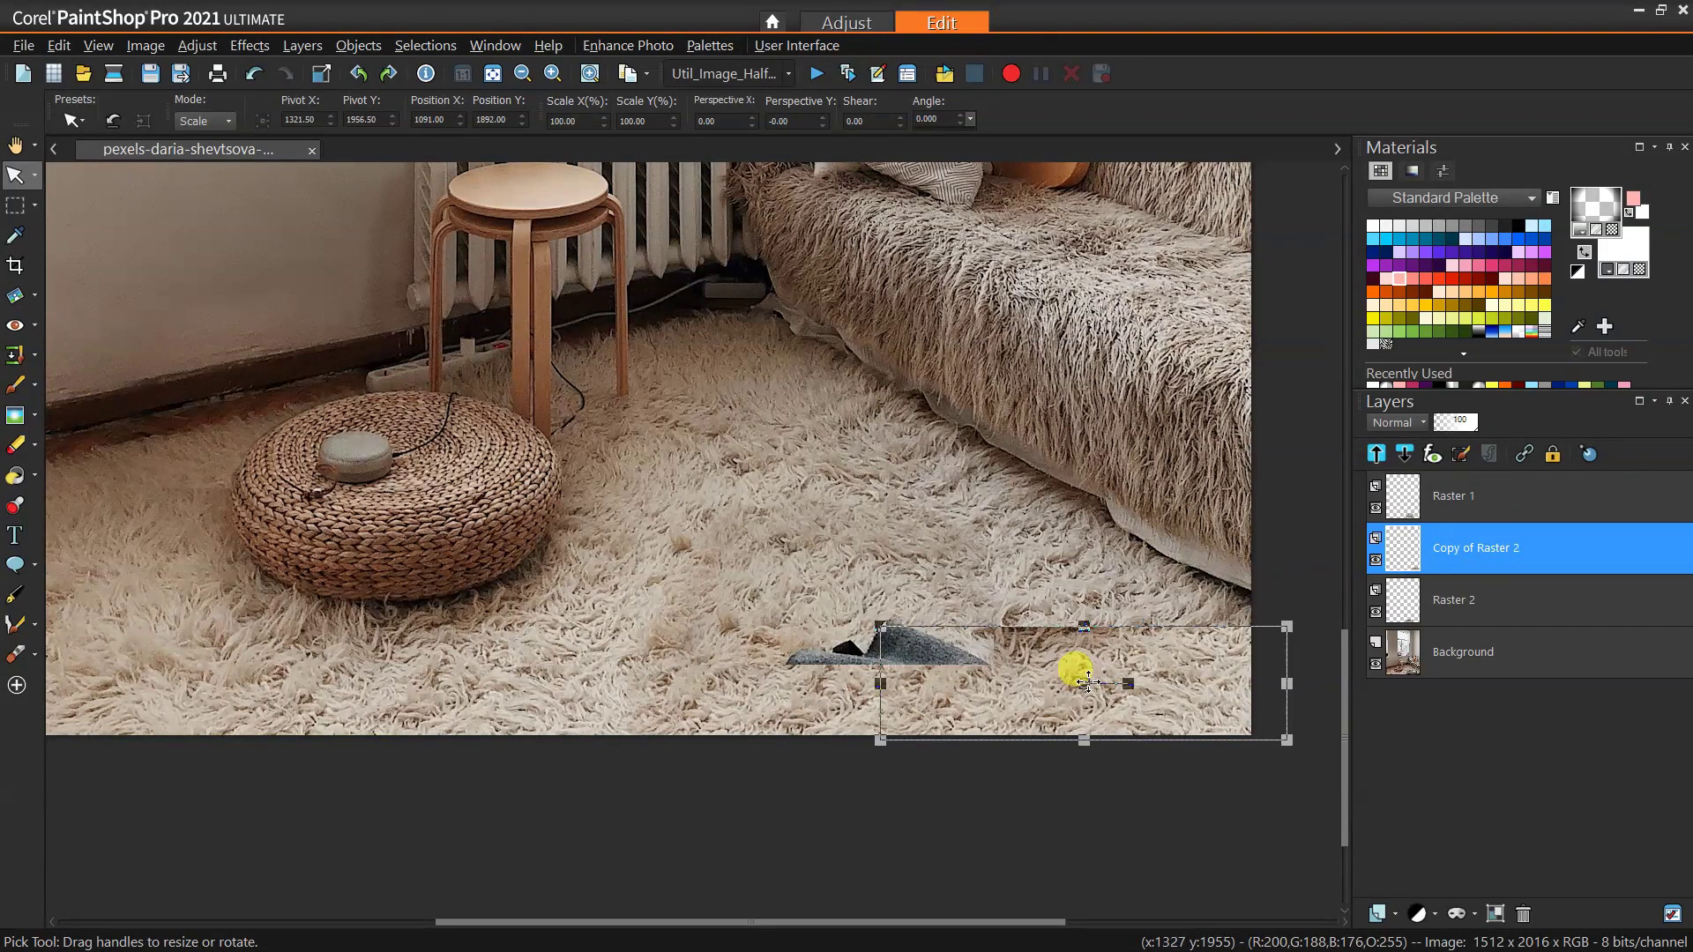
left_click_drag(1087, 681, 1070, 680)
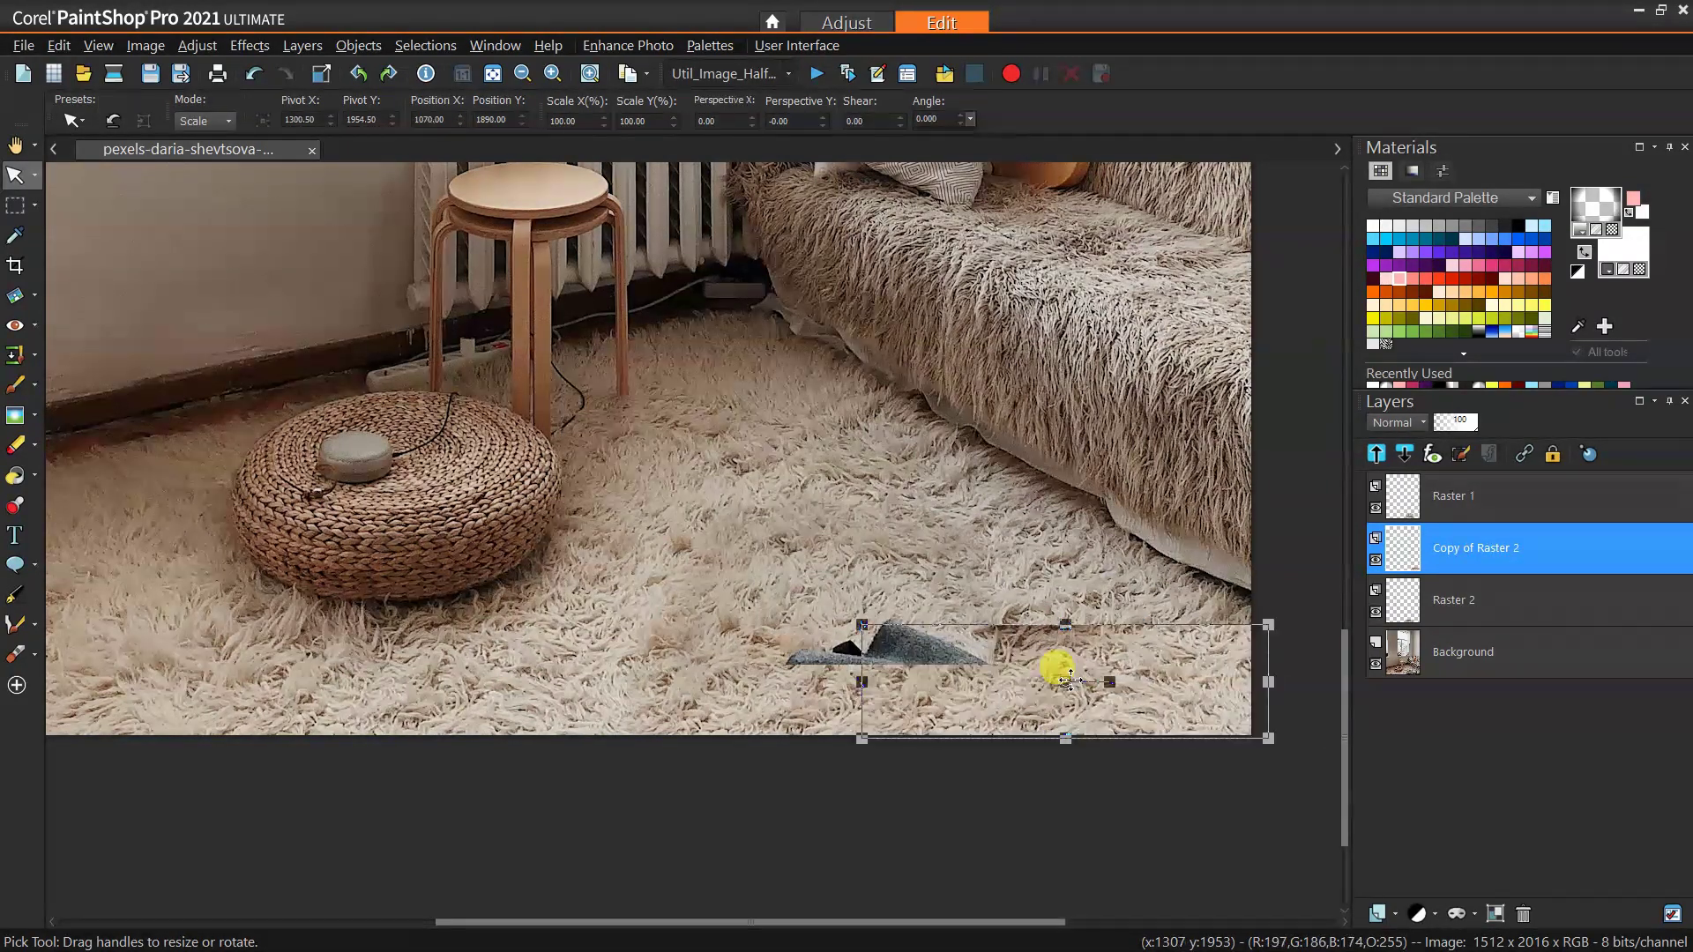
left_click(16, 445)
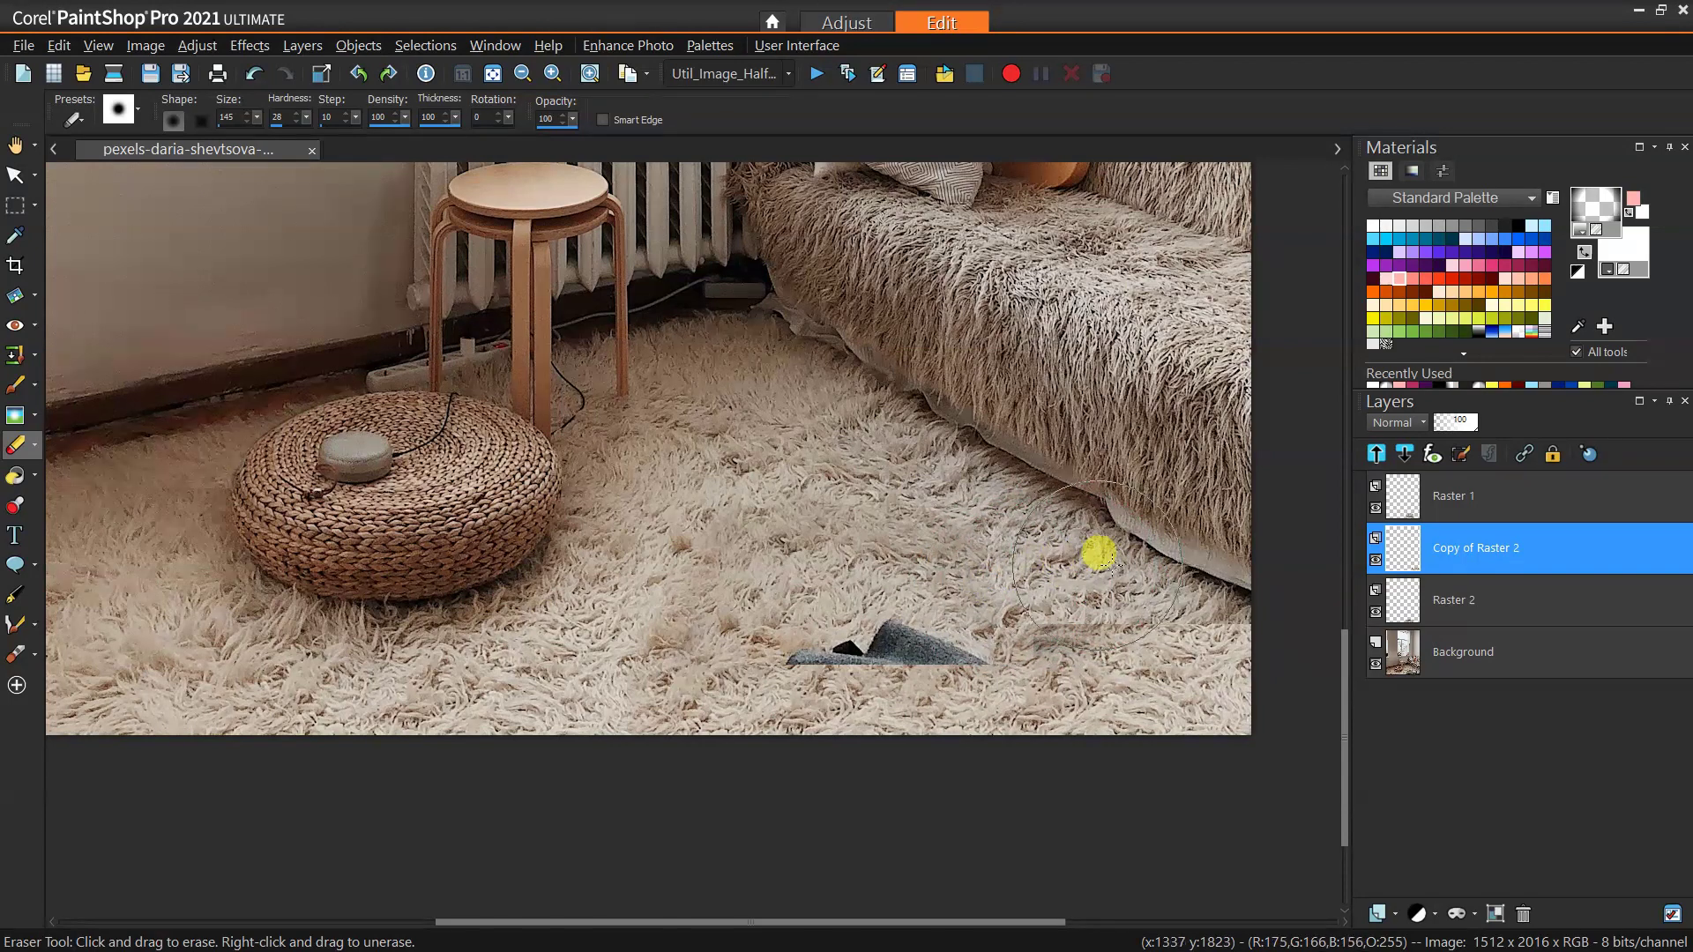
Step: Erase the copied patch's edges across the rug, undoing strokes that exposed the red object
key("ctrl+z")
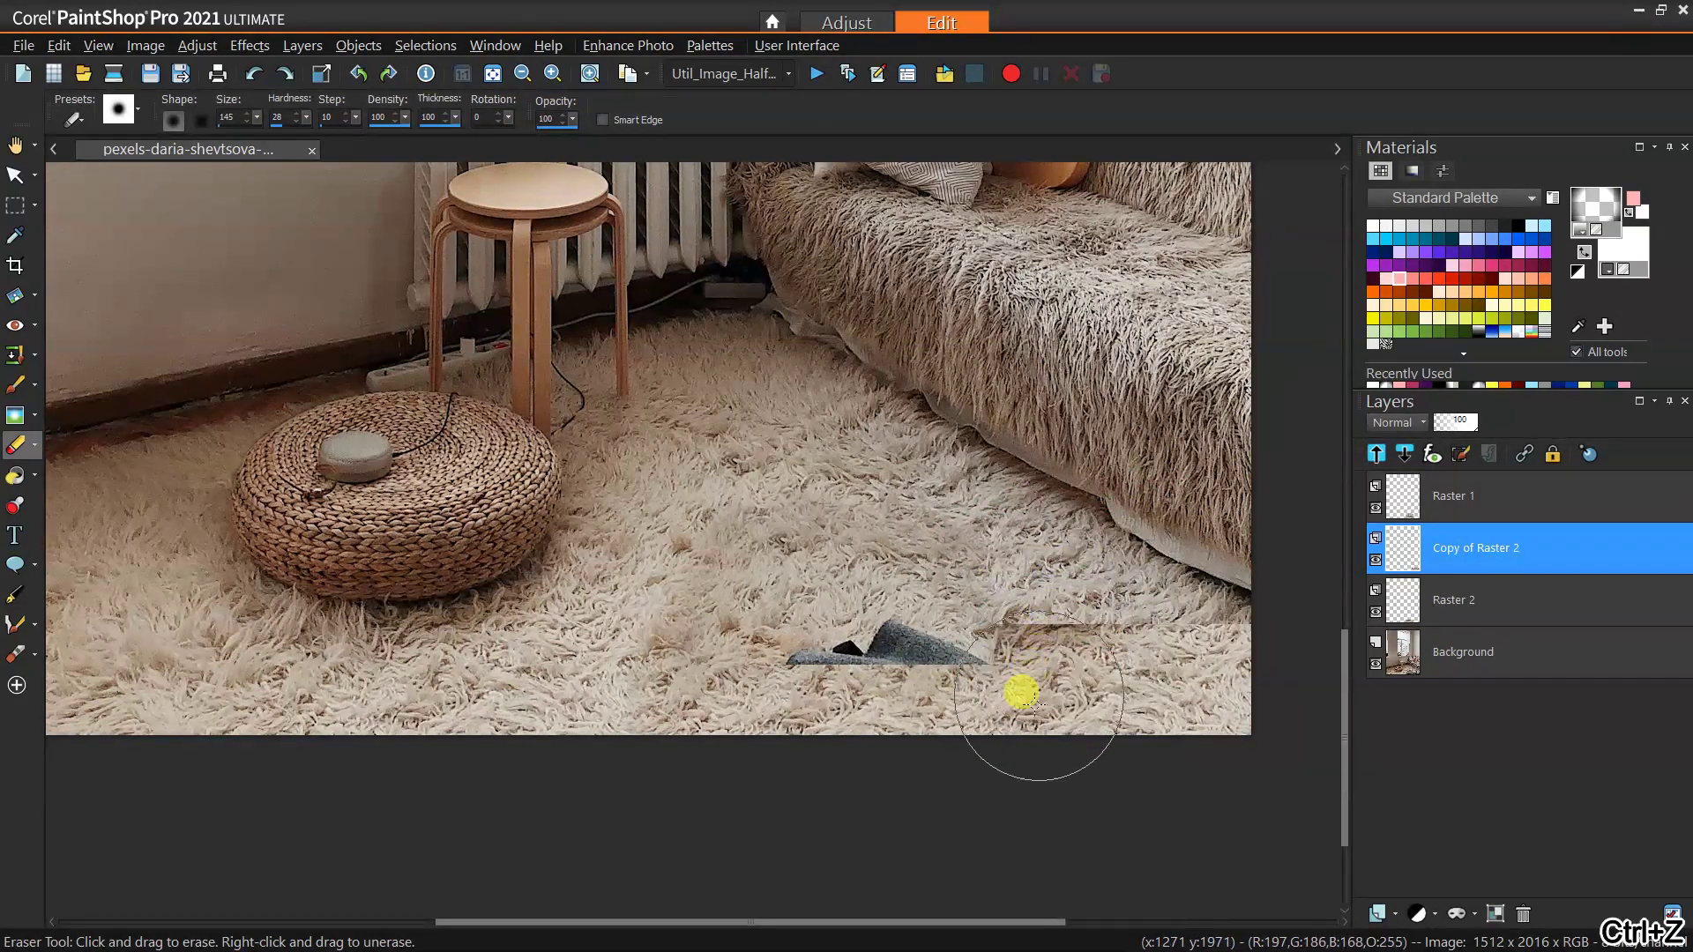
left_click(1002, 574)
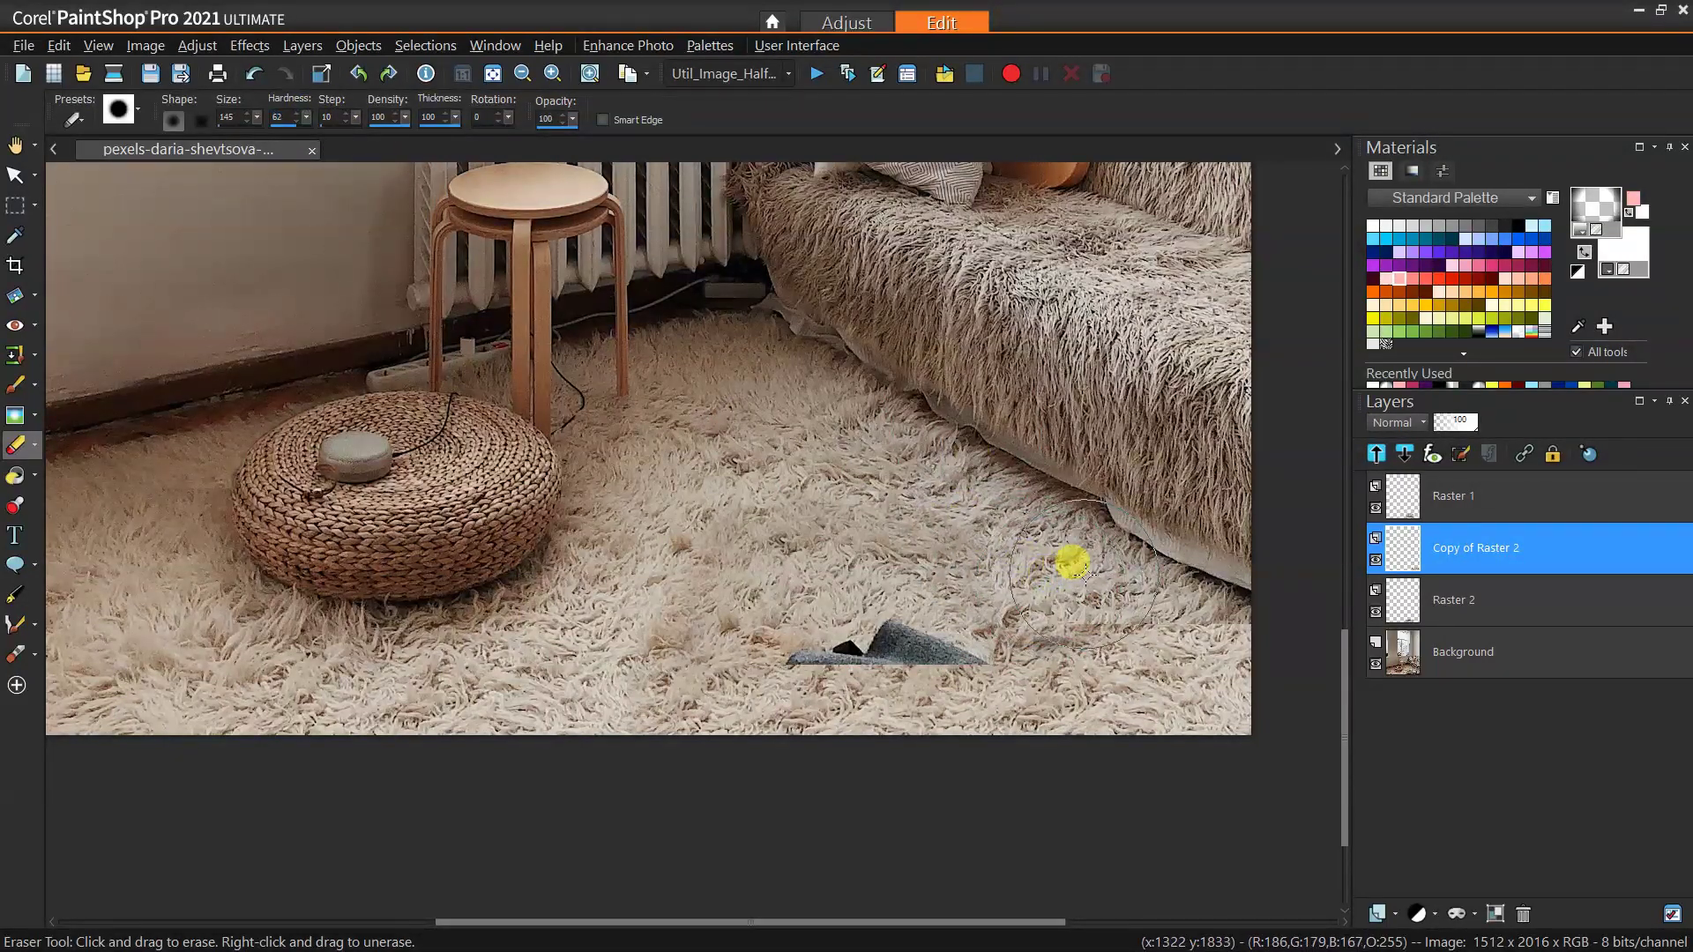
mouse_move(1113, 571)
left_mouse_down()
mouse_move(1240, 591)
mouse_move(1275, 616)
mouse_move(1287, 675)
left_mouse_up()
key("ctrl+z")
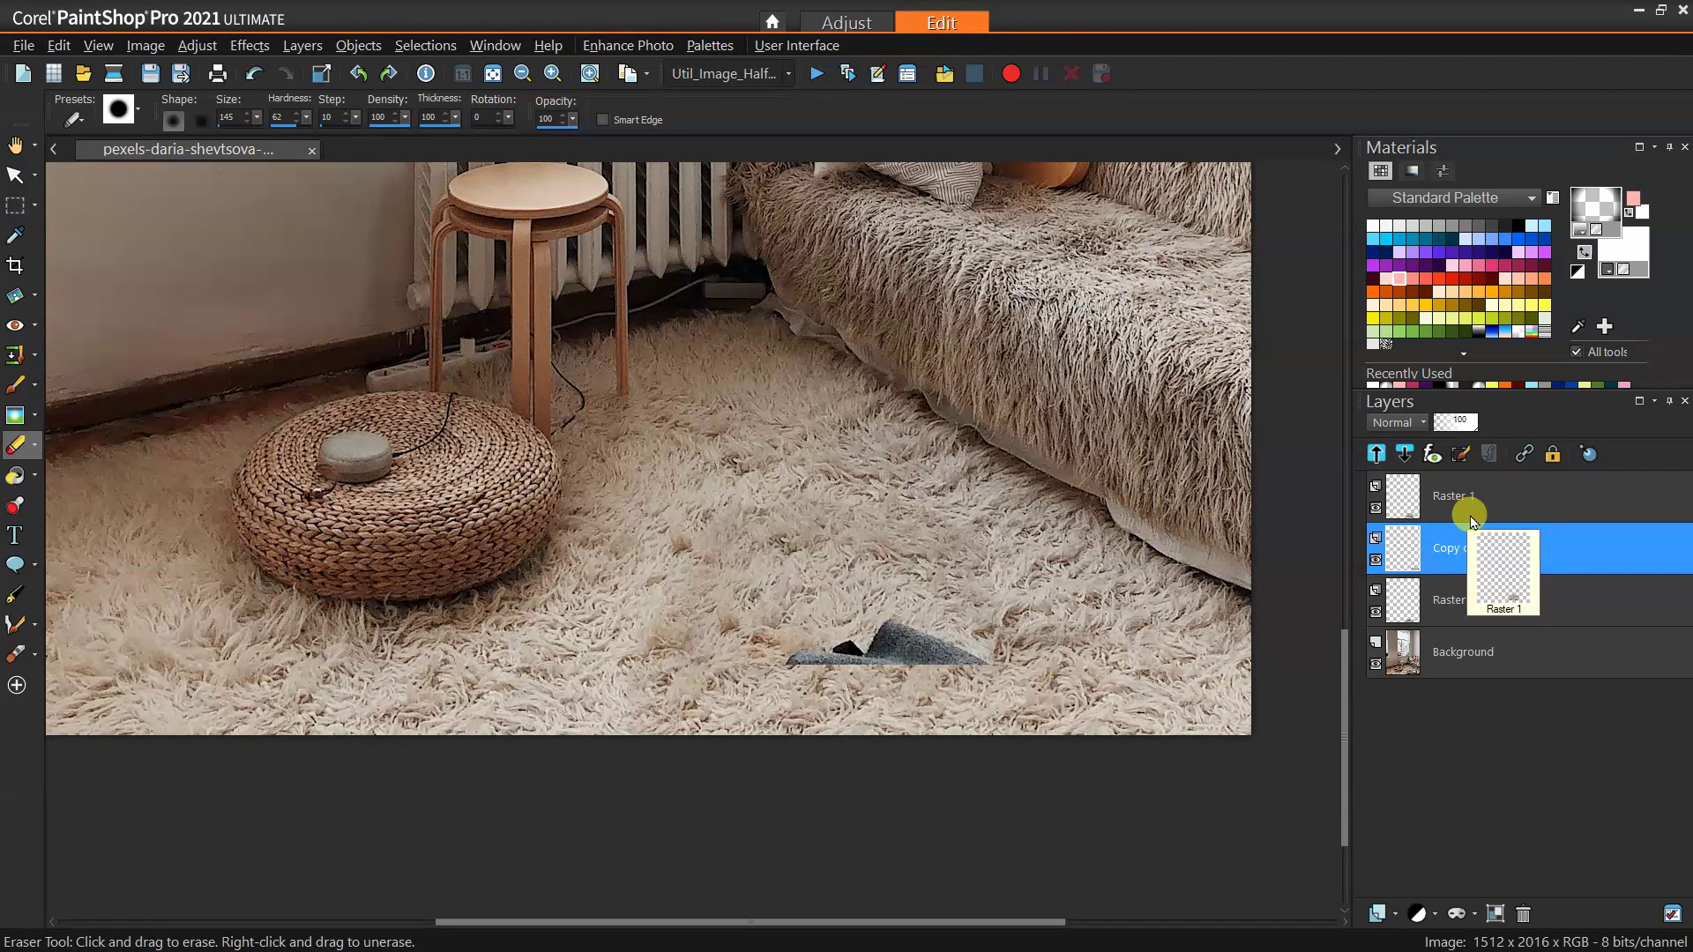
Step: Merge Raster 2, Copy of Raster 2 and Raster 1 down one by one into the Background
right_click(1440, 608)
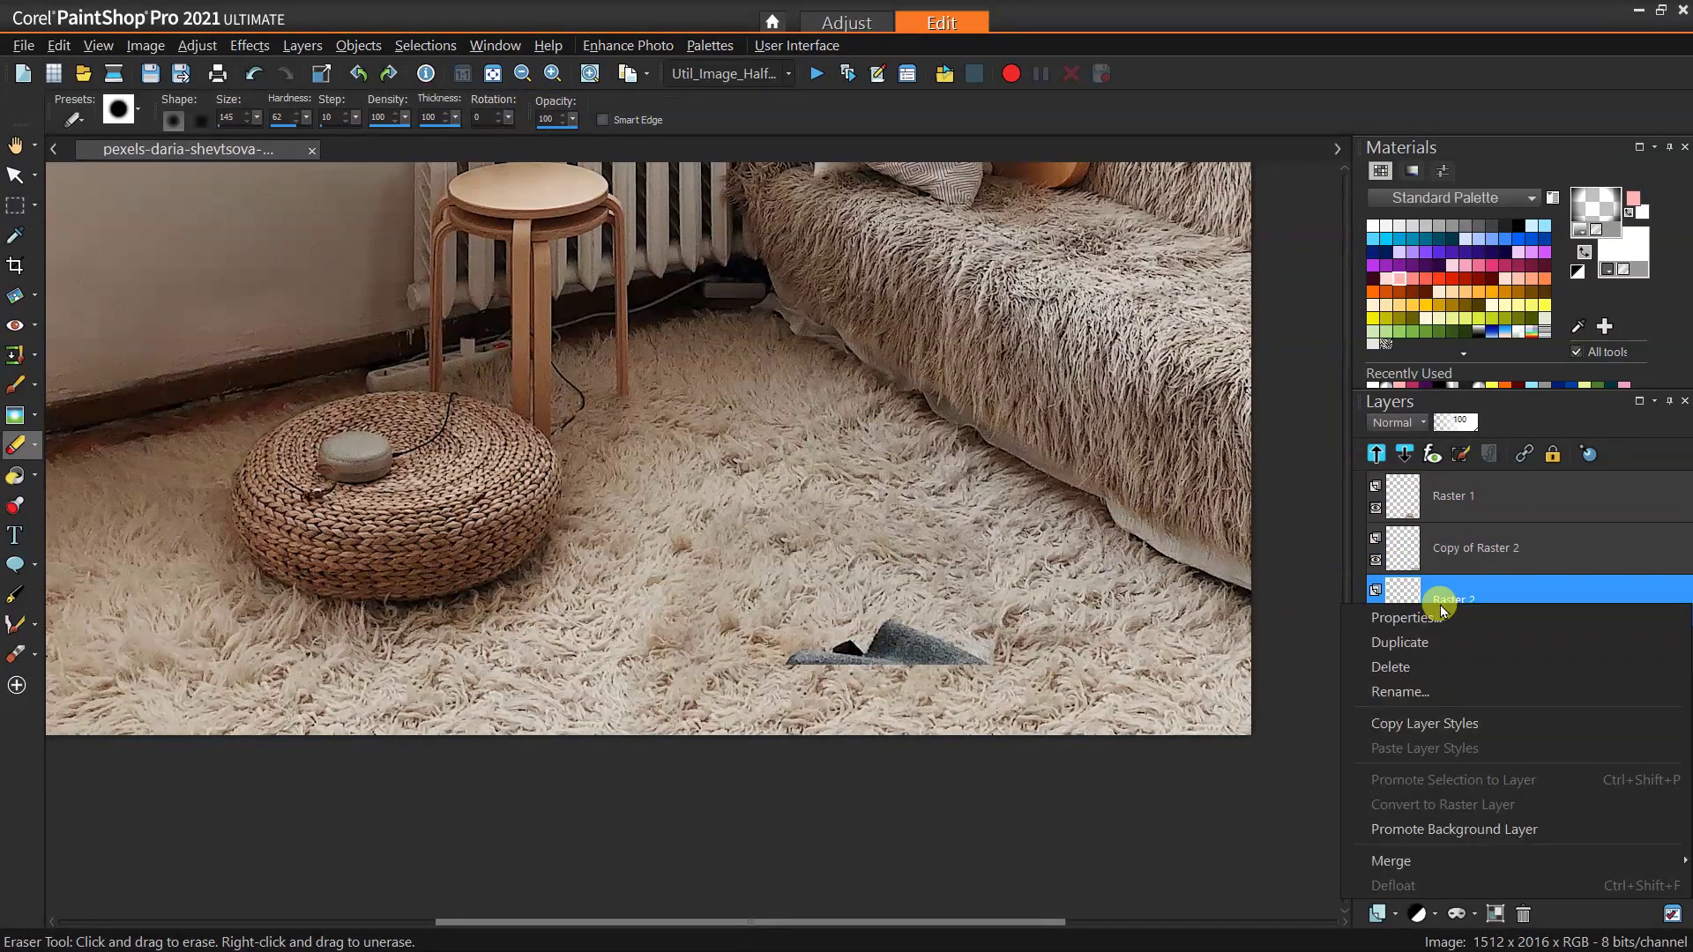
mouse_move(1435, 862)
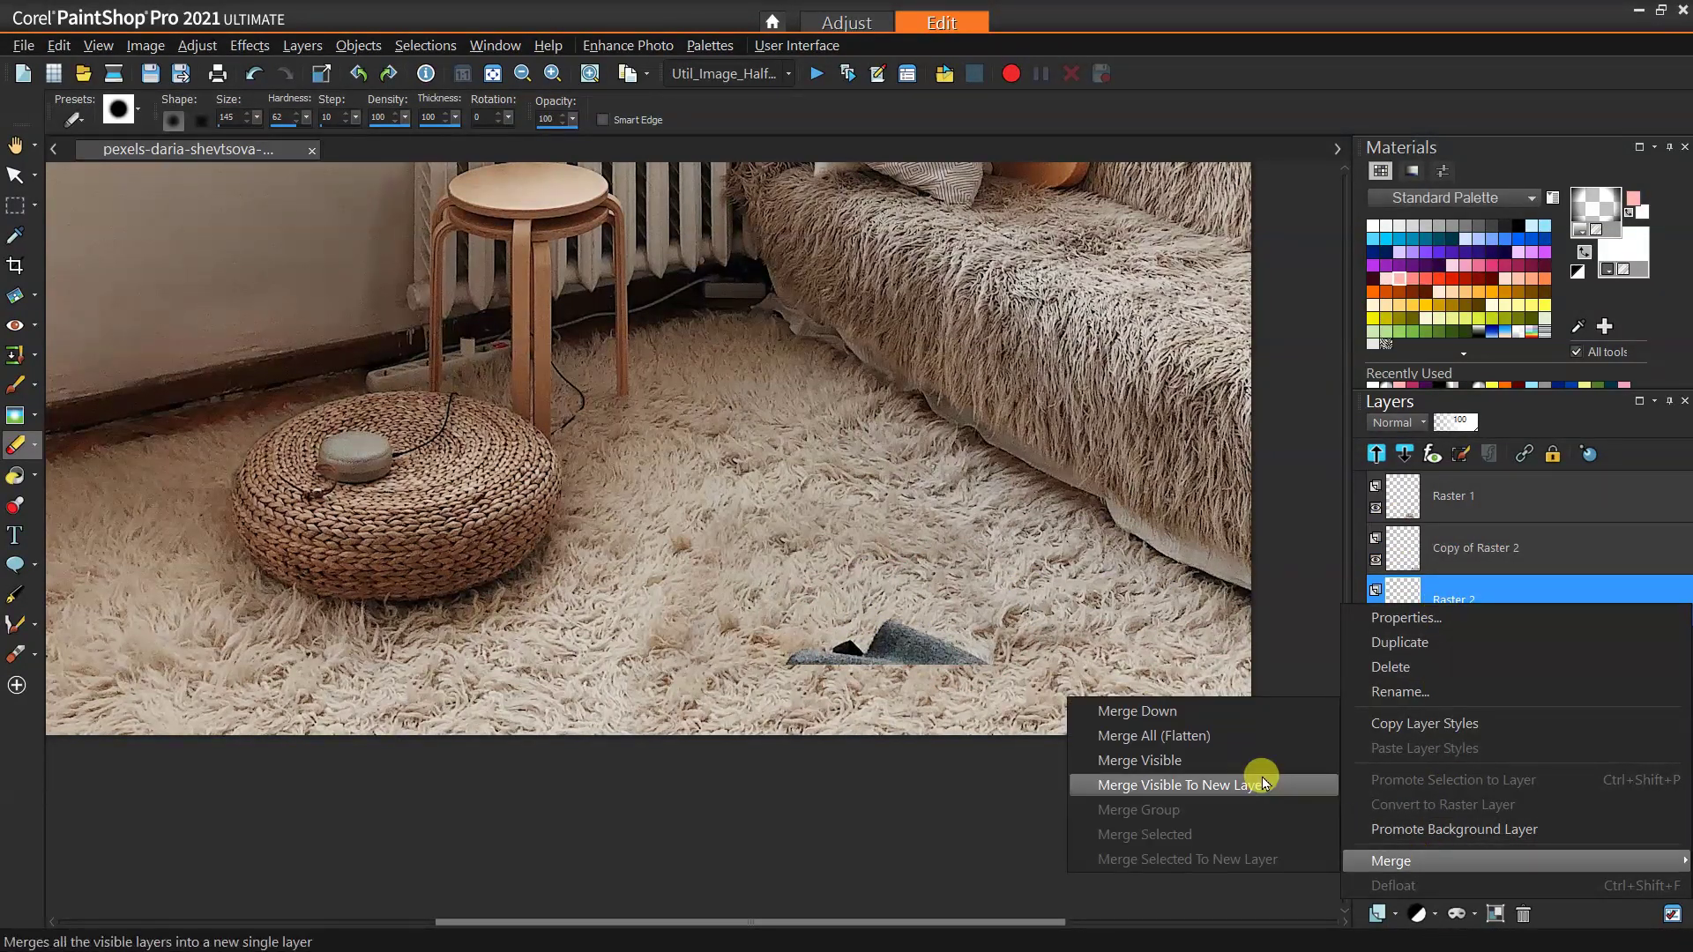
left_click(1234, 711)
right_click(1469, 550)
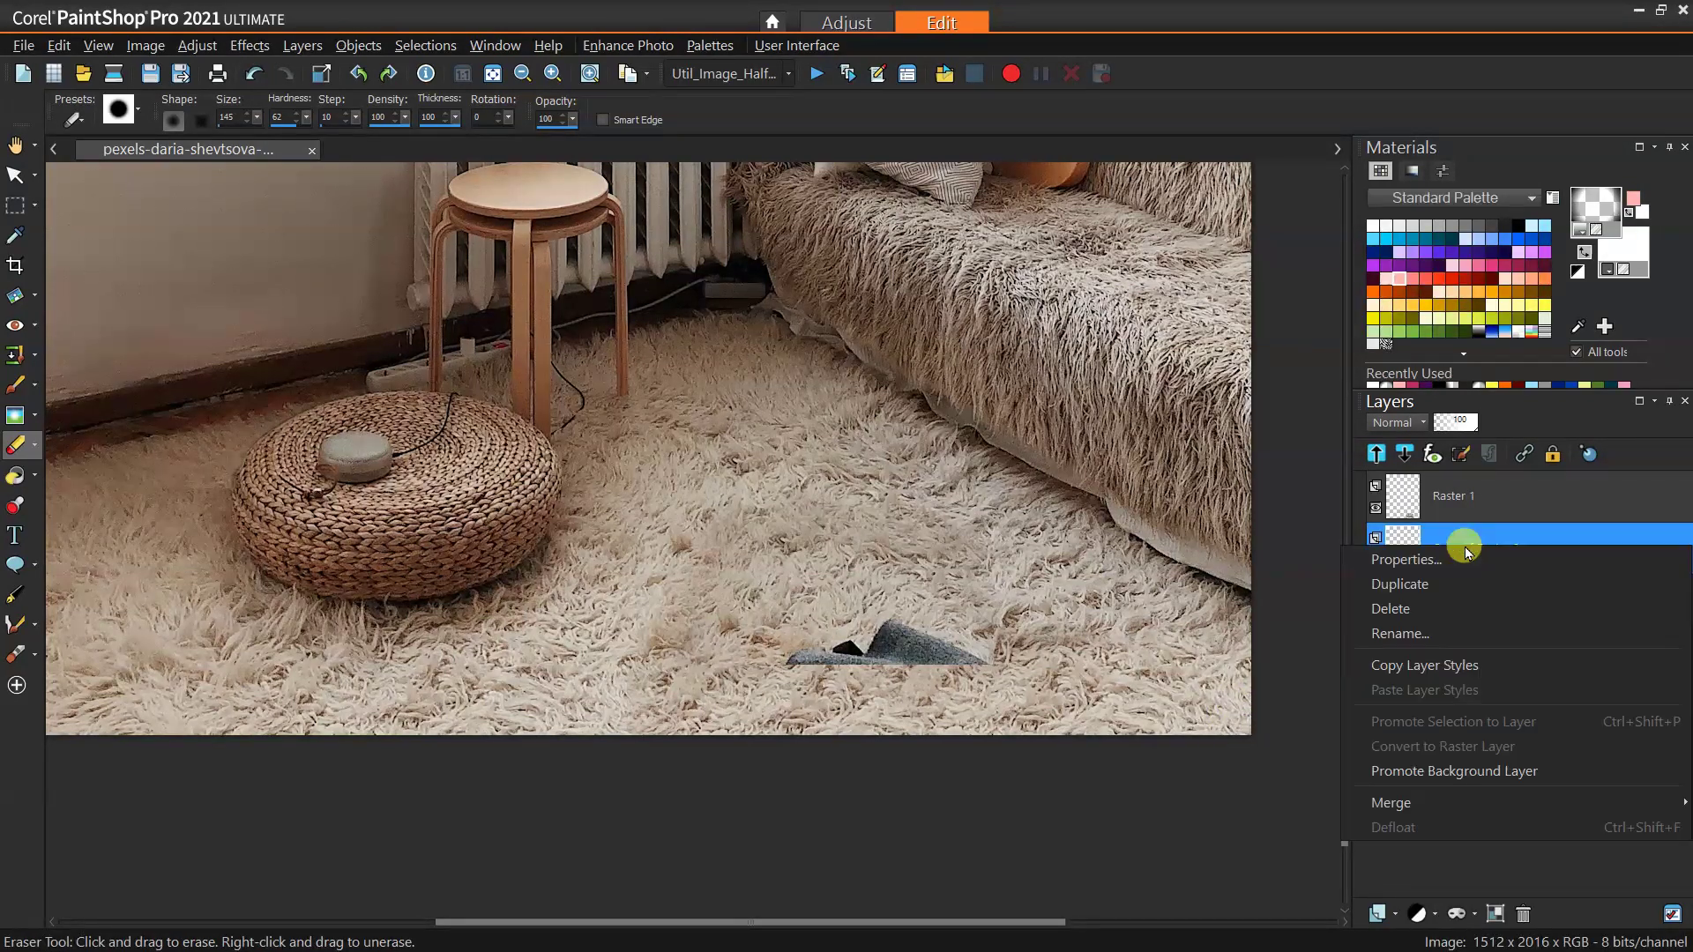
mouse_move(1447, 801)
left_click(1208, 660)
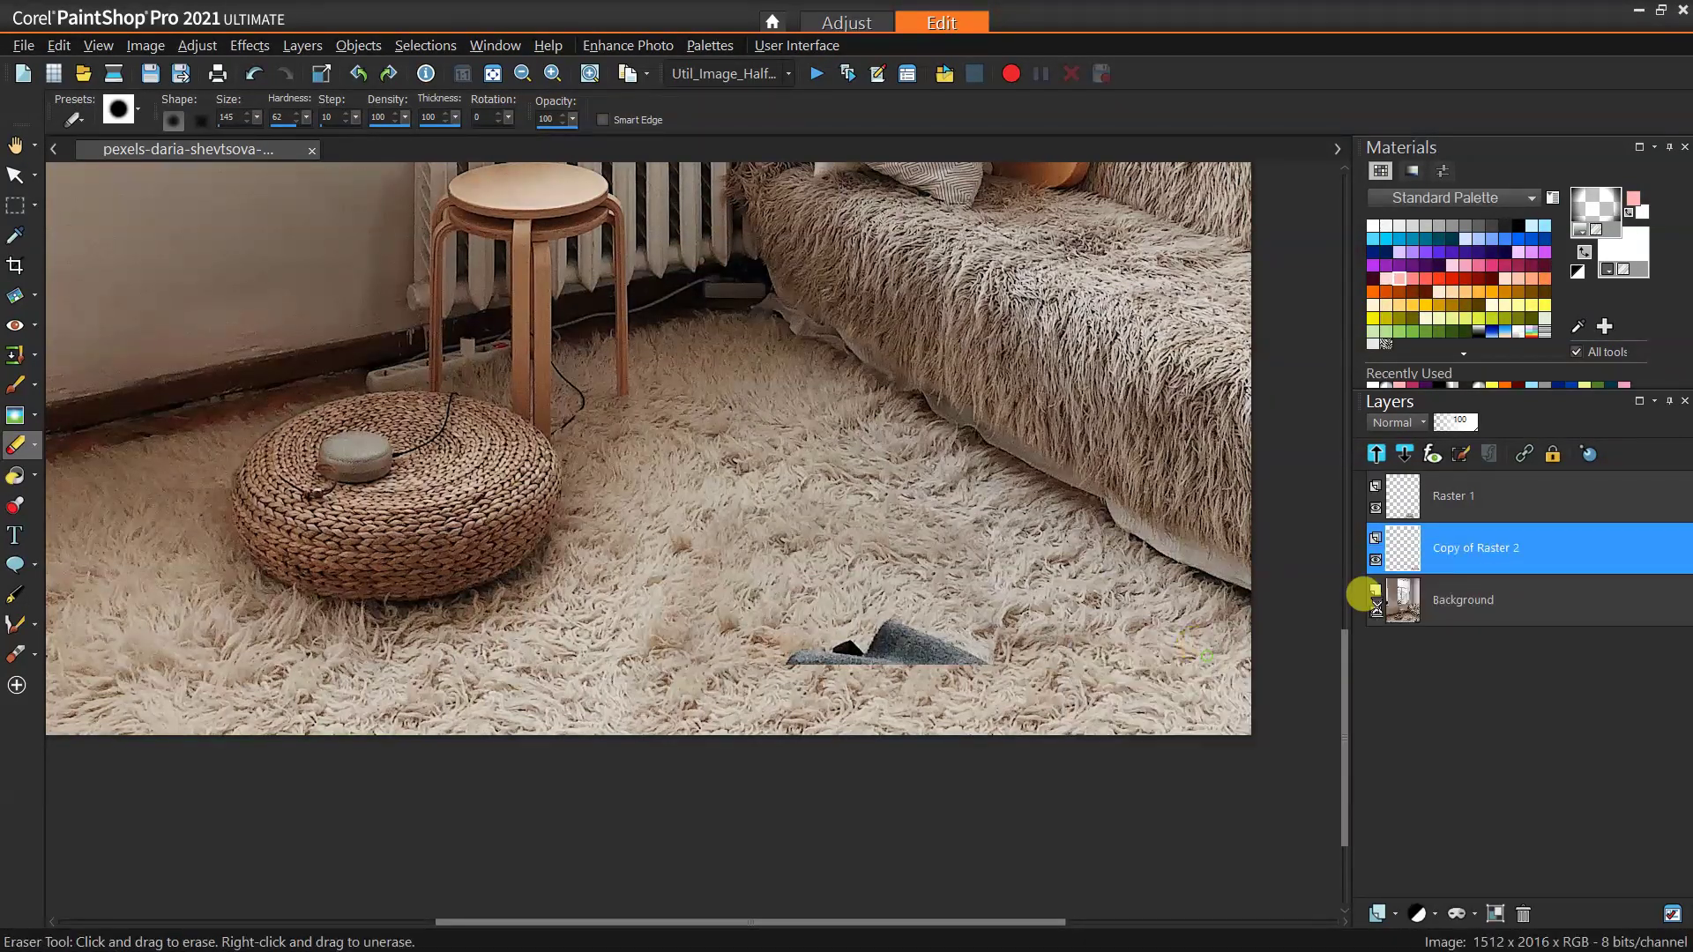
right_click(1432, 495)
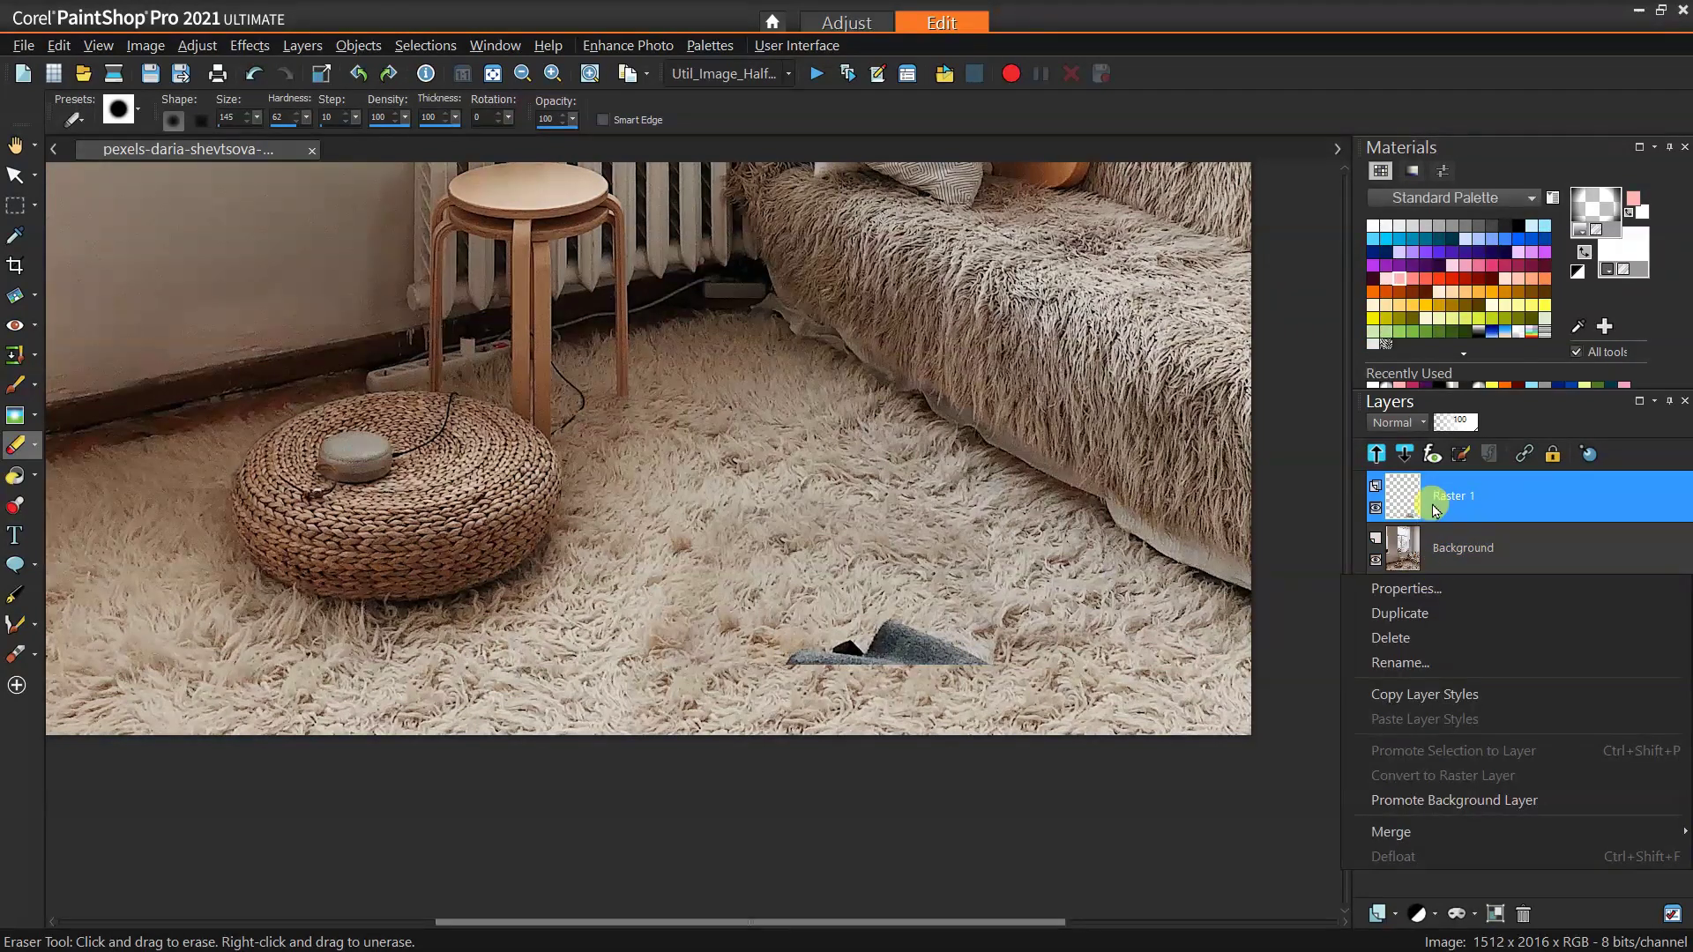
mouse_move(1410, 746)
left_click(1269, 743)
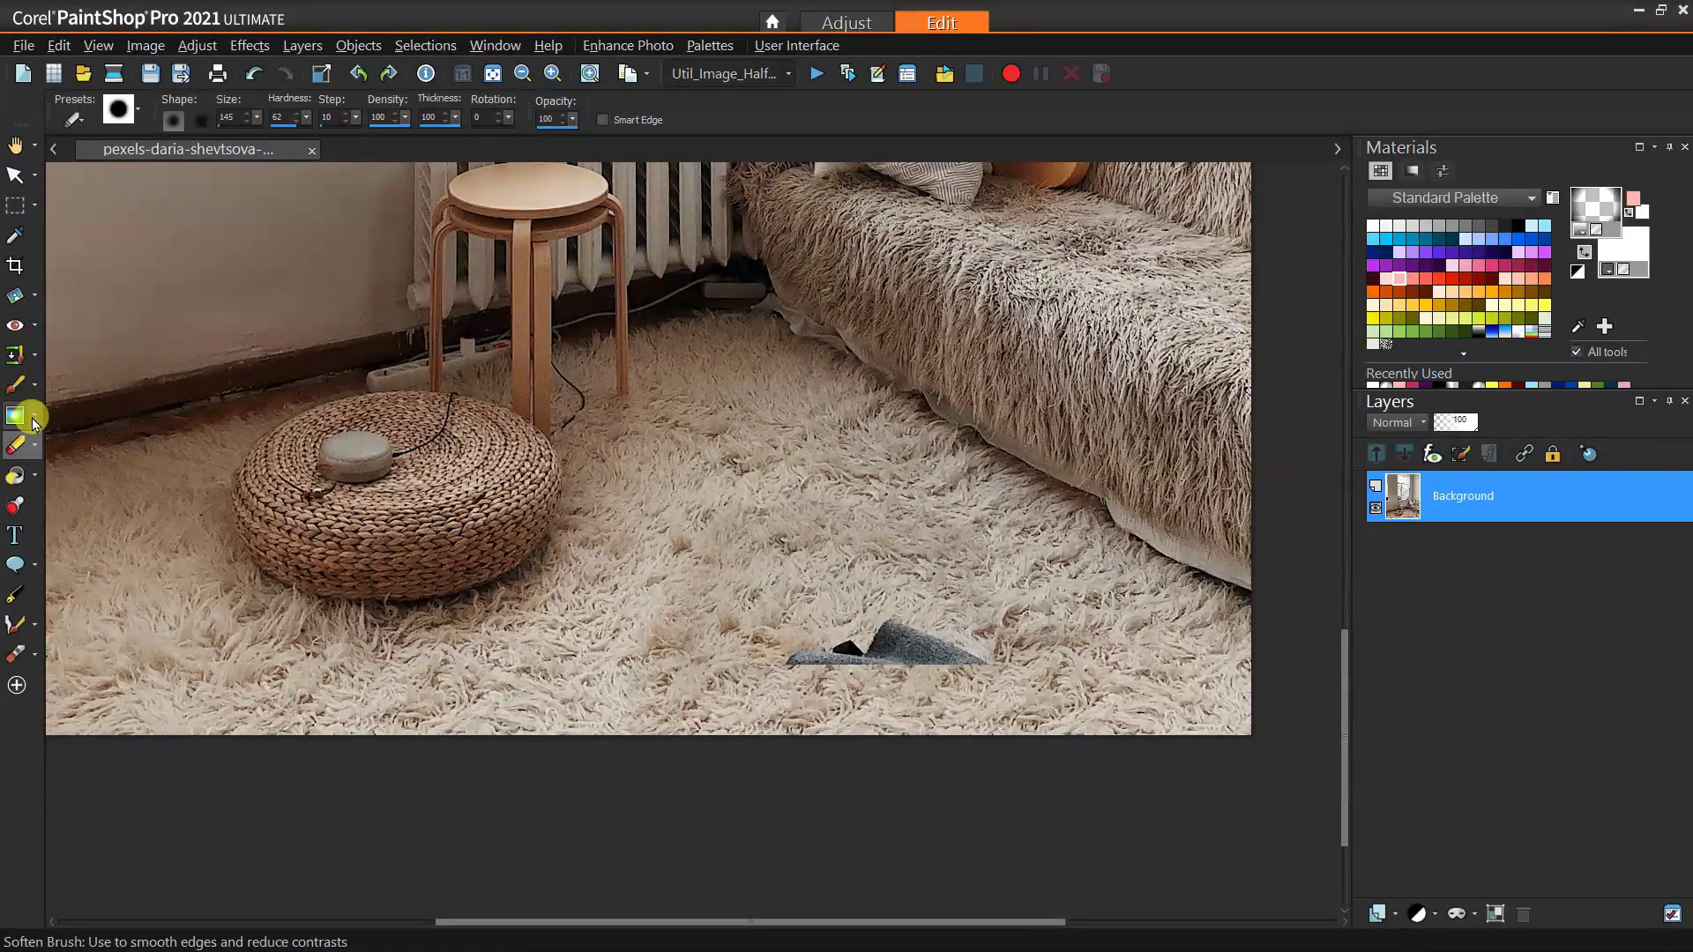
Step: Set the Clone brush to 100 opacity, sample clean rug and clone it over the lower rug
left_click(34, 356)
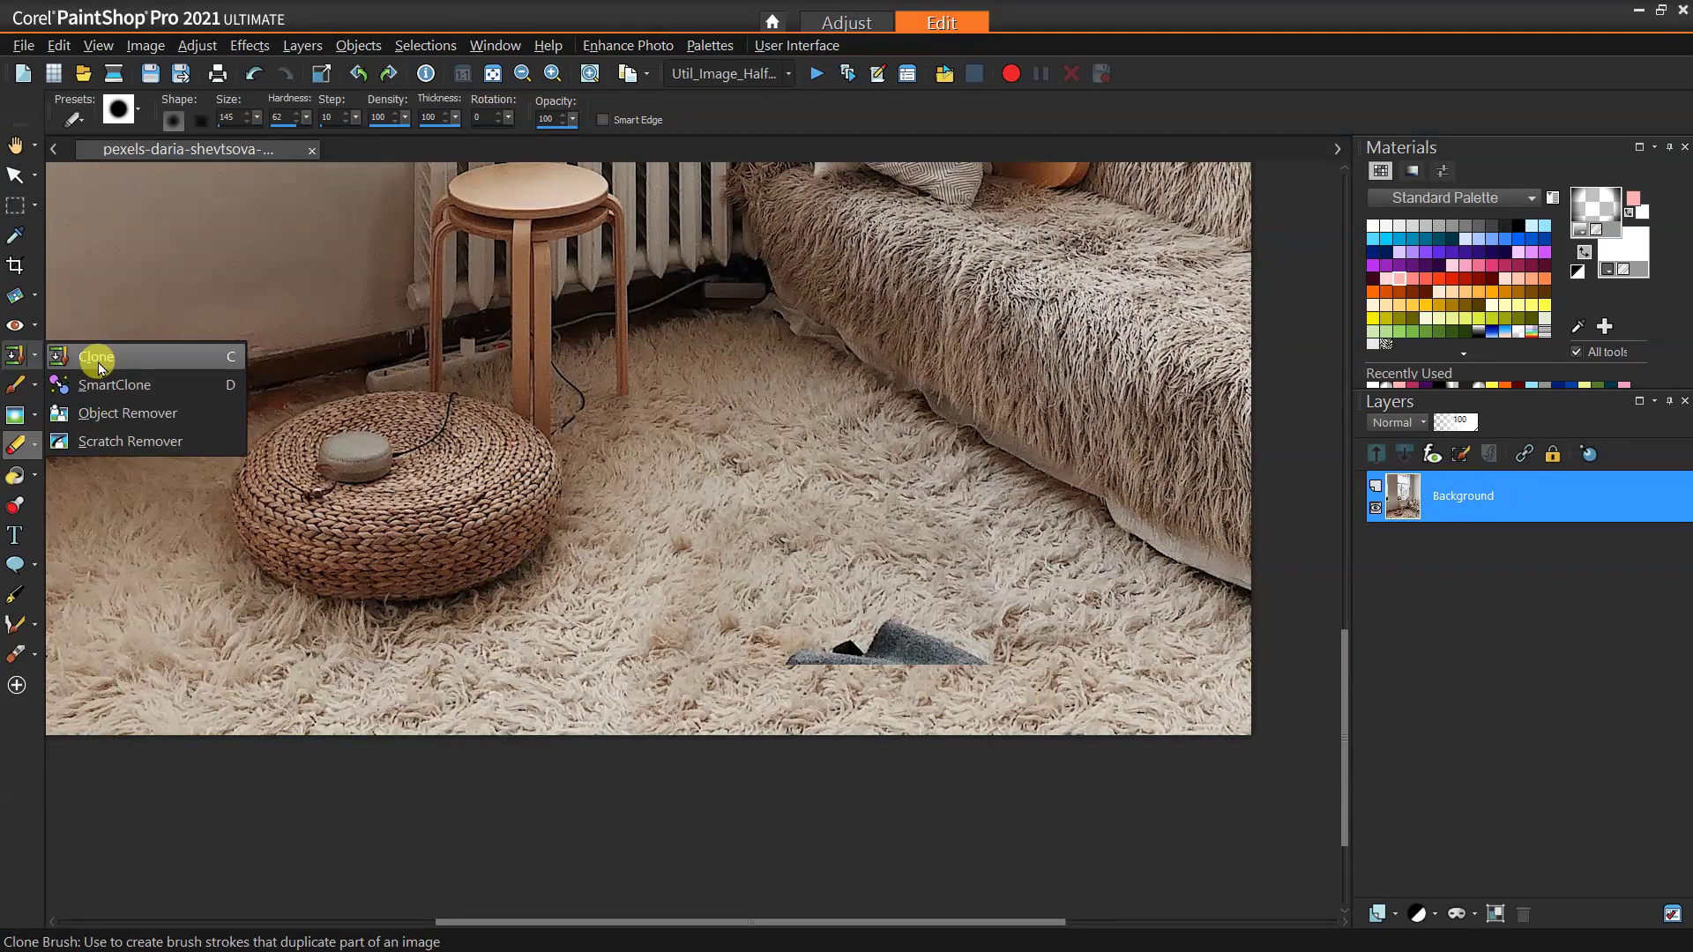
left_click(98, 362)
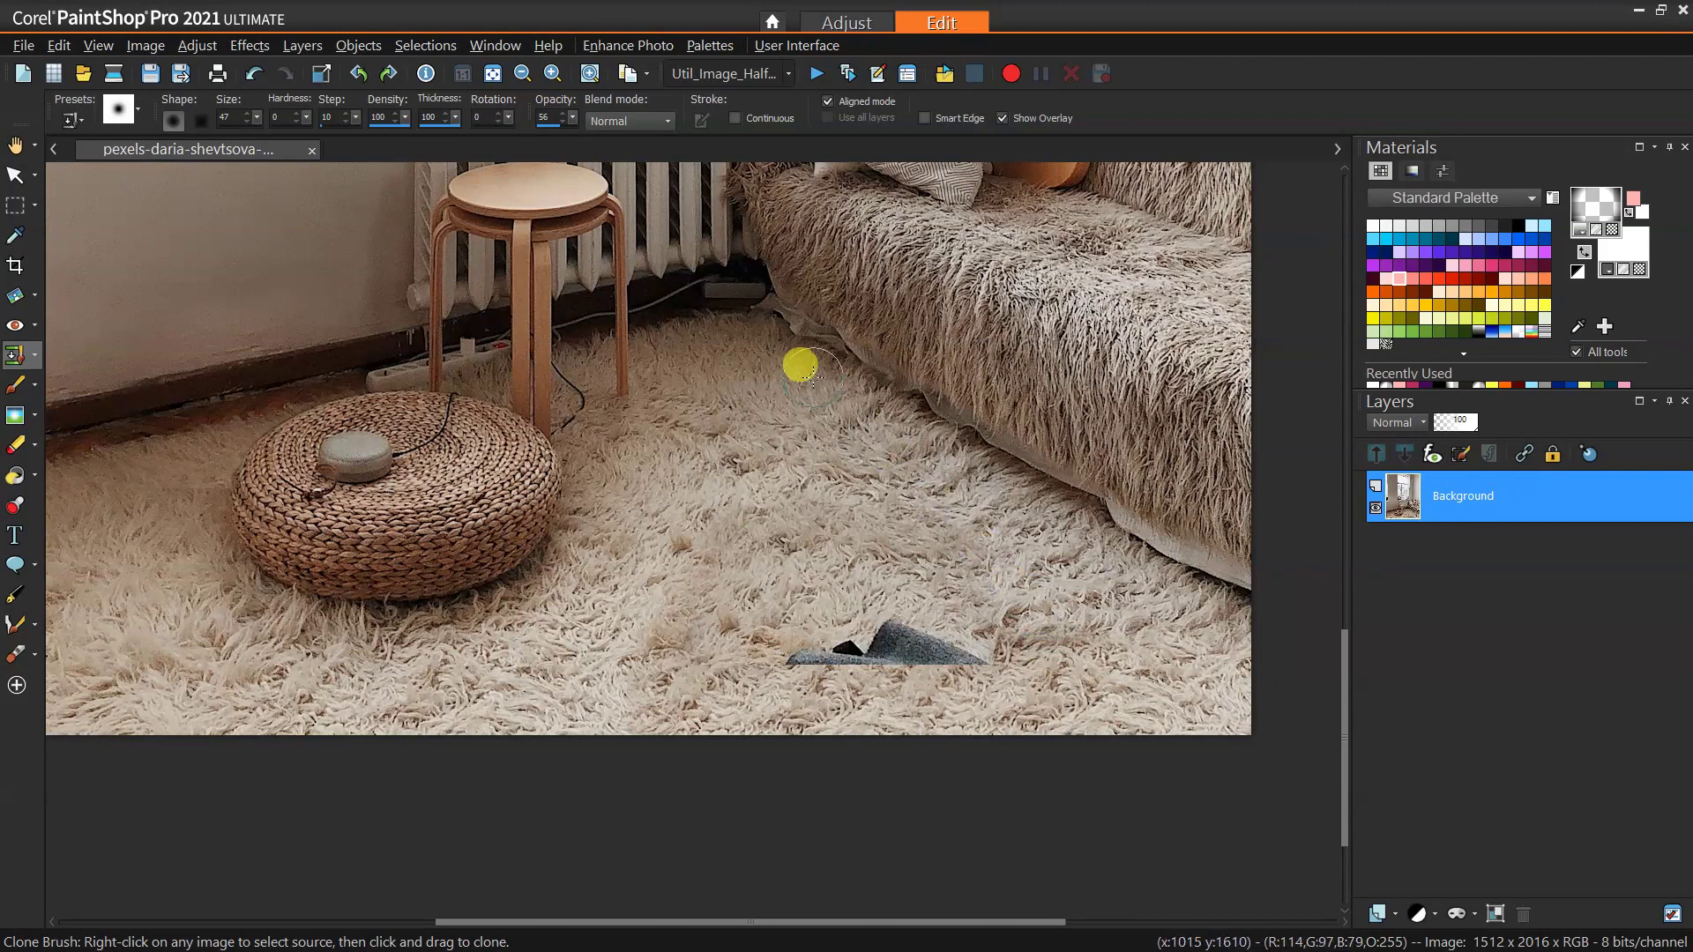
left_click_drag(570, 120, 624, 125)
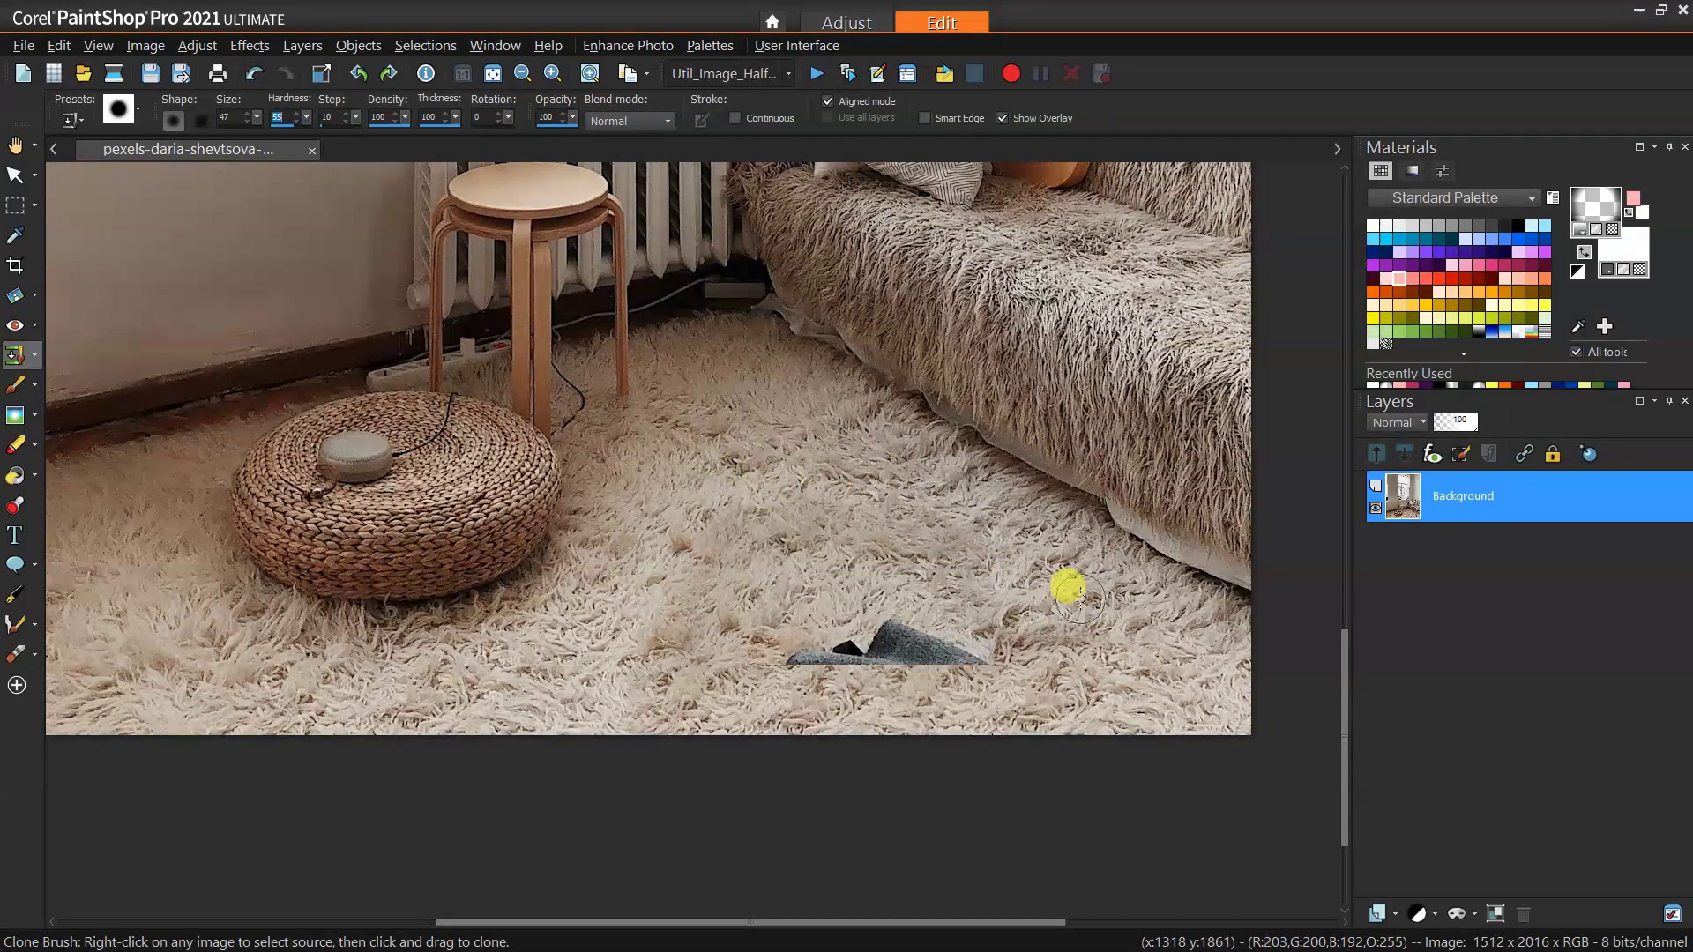
right_click(1109, 649)
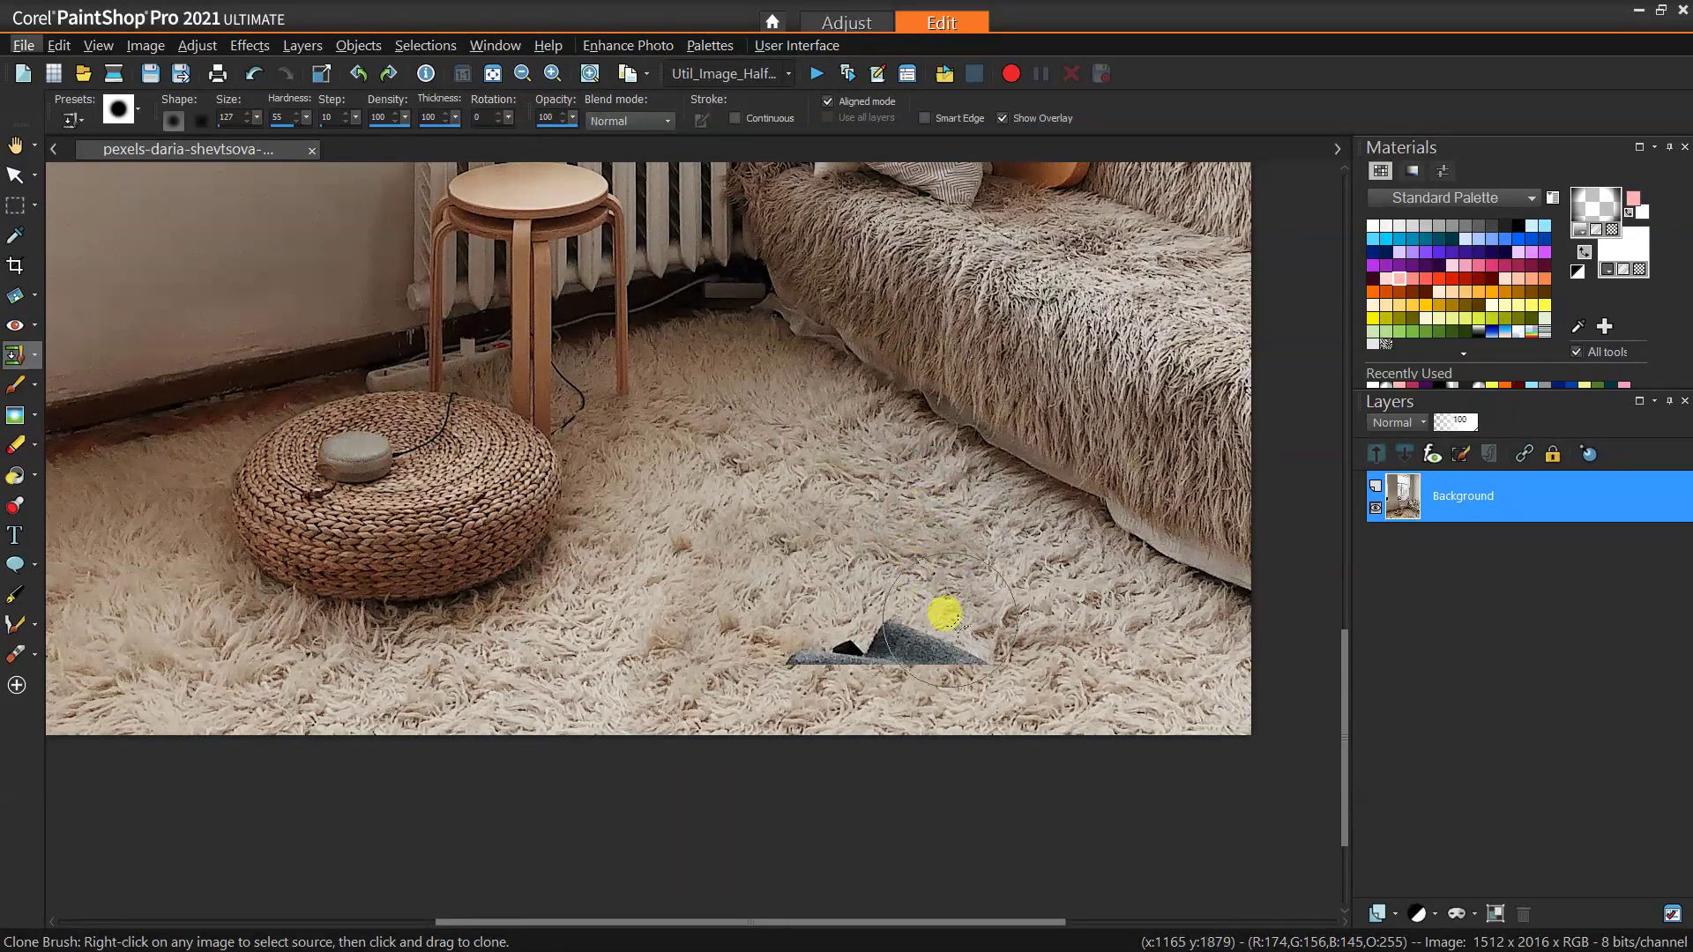
mouse_move(740, 524)
left_mouse_down()
mouse_move(674, 547)
mouse_move(584, 630)
mouse_move(575, 681)
mouse_move(553, 655)
mouse_move(665, 581)
mouse_move(685, 593)
mouse_move(687, 566)
mouse_move(643, 706)
mouse_move(614, 716)
mouse_move(610, 652)
mouse_move(627, 566)
left_mouse_up()
Step: Adjust brush hardness to 45 and clone rug texture over the remaining grey blanket corner
left_click(270, 124)
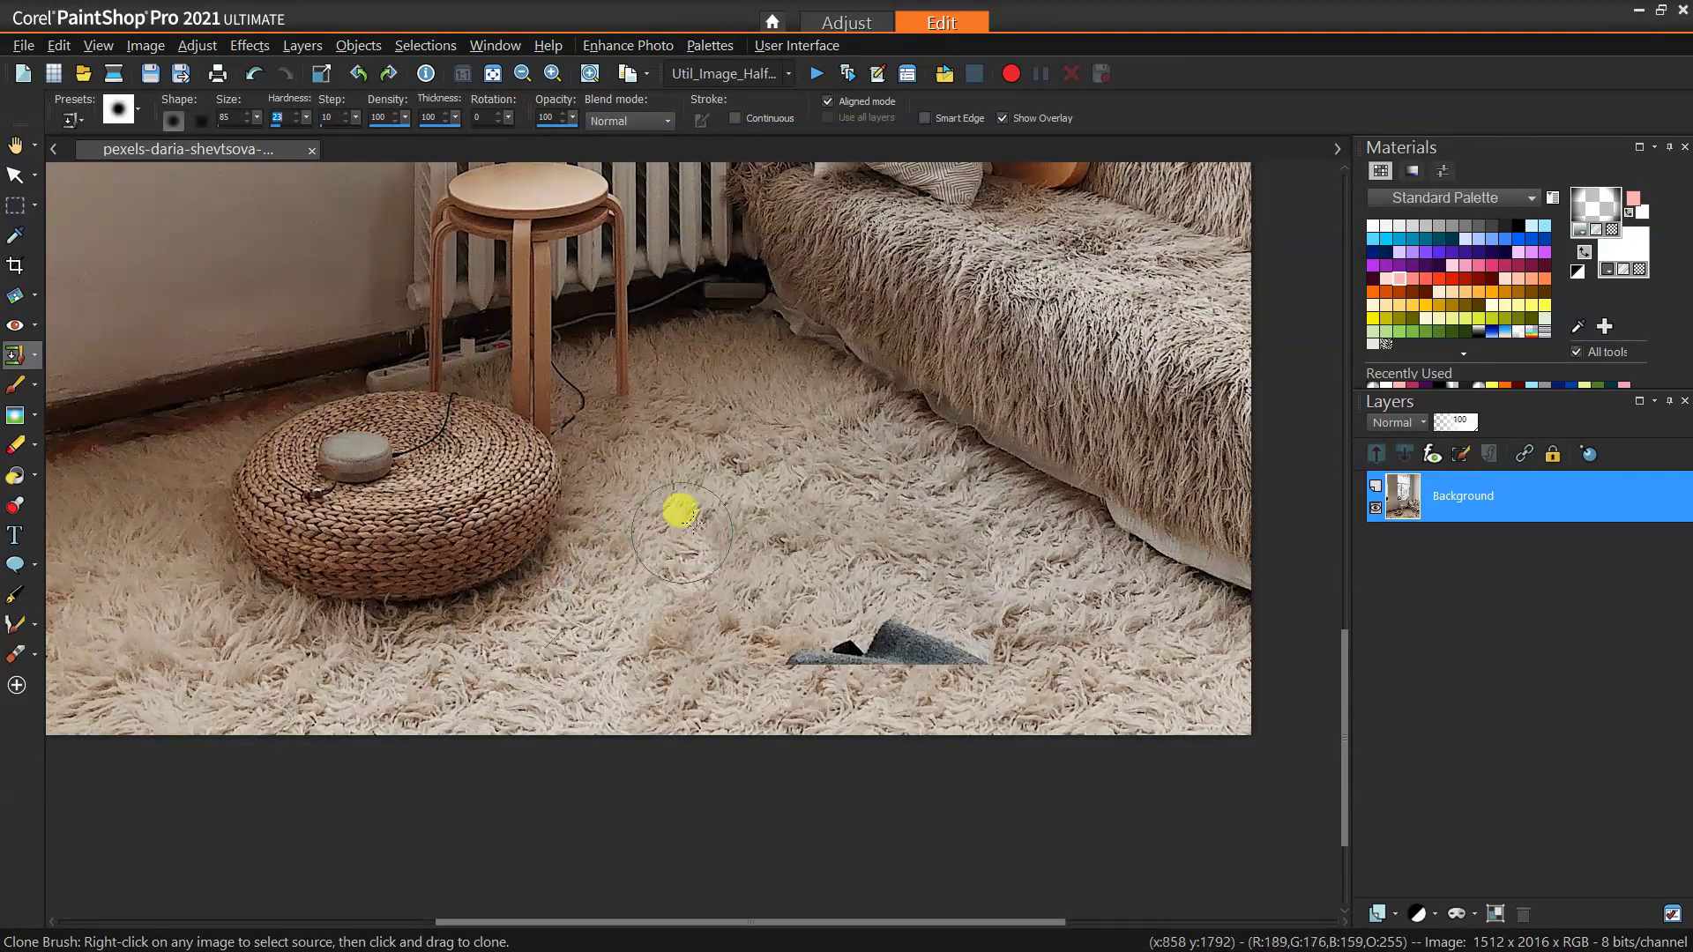
right_click(533, 676)
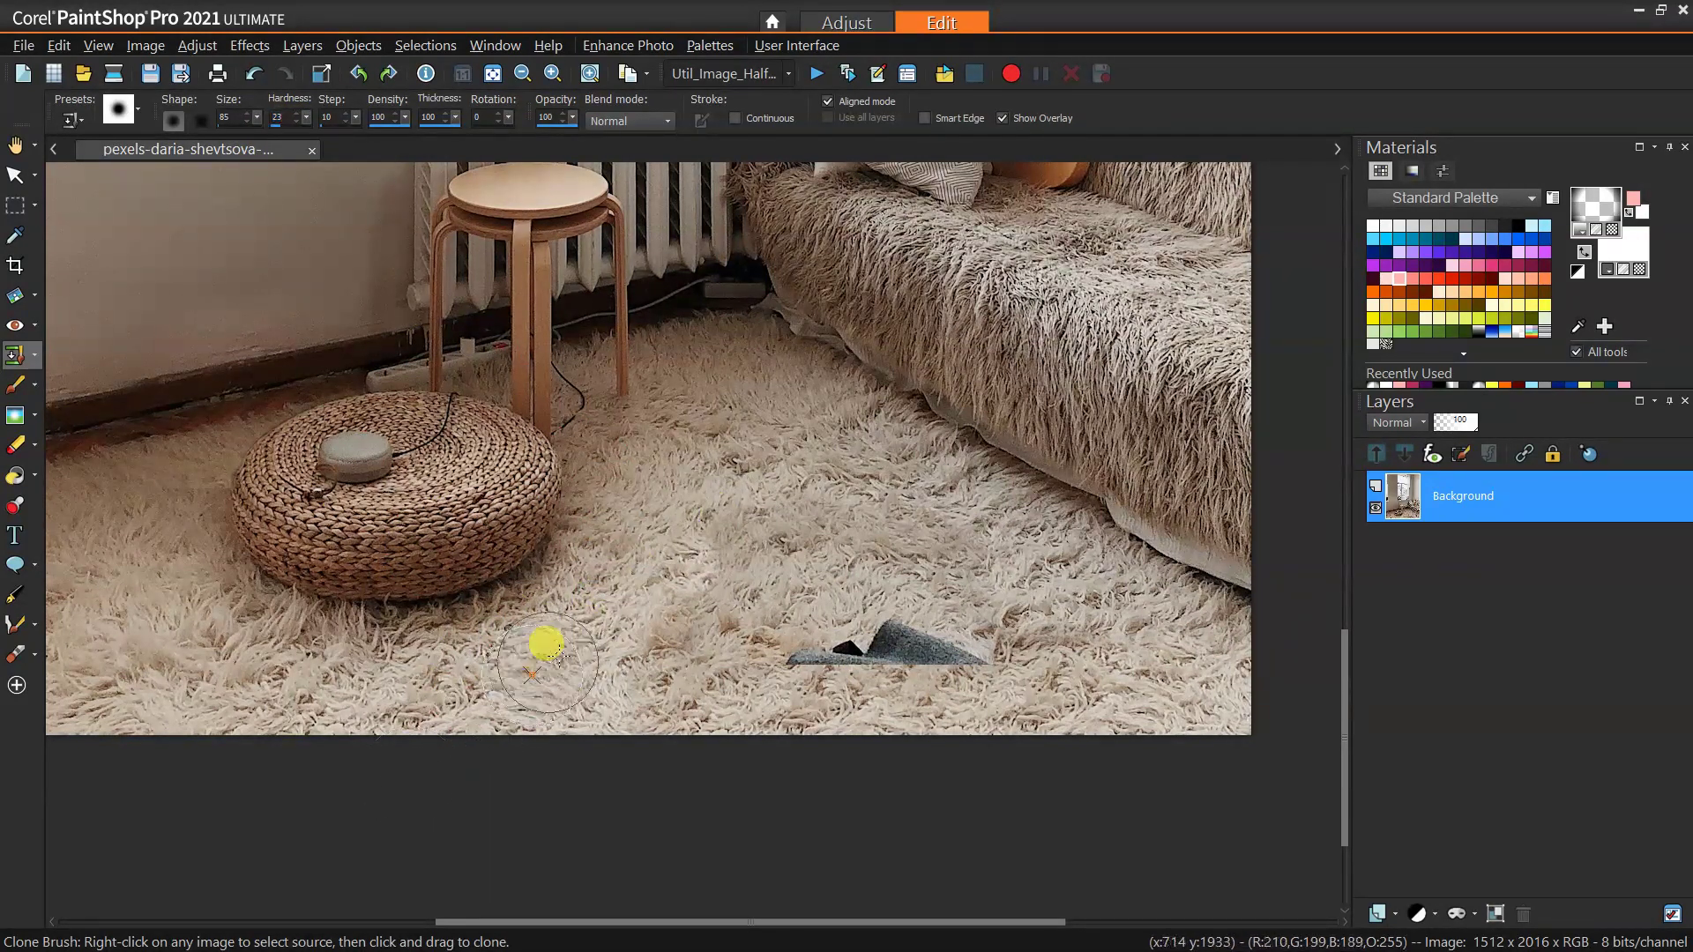
mouse_move(740, 521)
left_mouse_down()
mouse_move(1032, 609)
mouse_move(992, 622)
mouse_move(669, 517)
mouse_move(638, 600)
mouse_move(556, 655)
mouse_move(665, 649)
mouse_move(685, 626)
mouse_move(678, 671)
mouse_move(552, 710)
mouse_move(544, 674)
mouse_move(653, 673)
mouse_move(856, 735)
mouse_move(796, 678)
mouse_move(553, 674)
mouse_move(815, 645)
mouse_move(826, 656)
mouse_move(804, 659)
mouse_move(954, 681)
left_mouse_up()
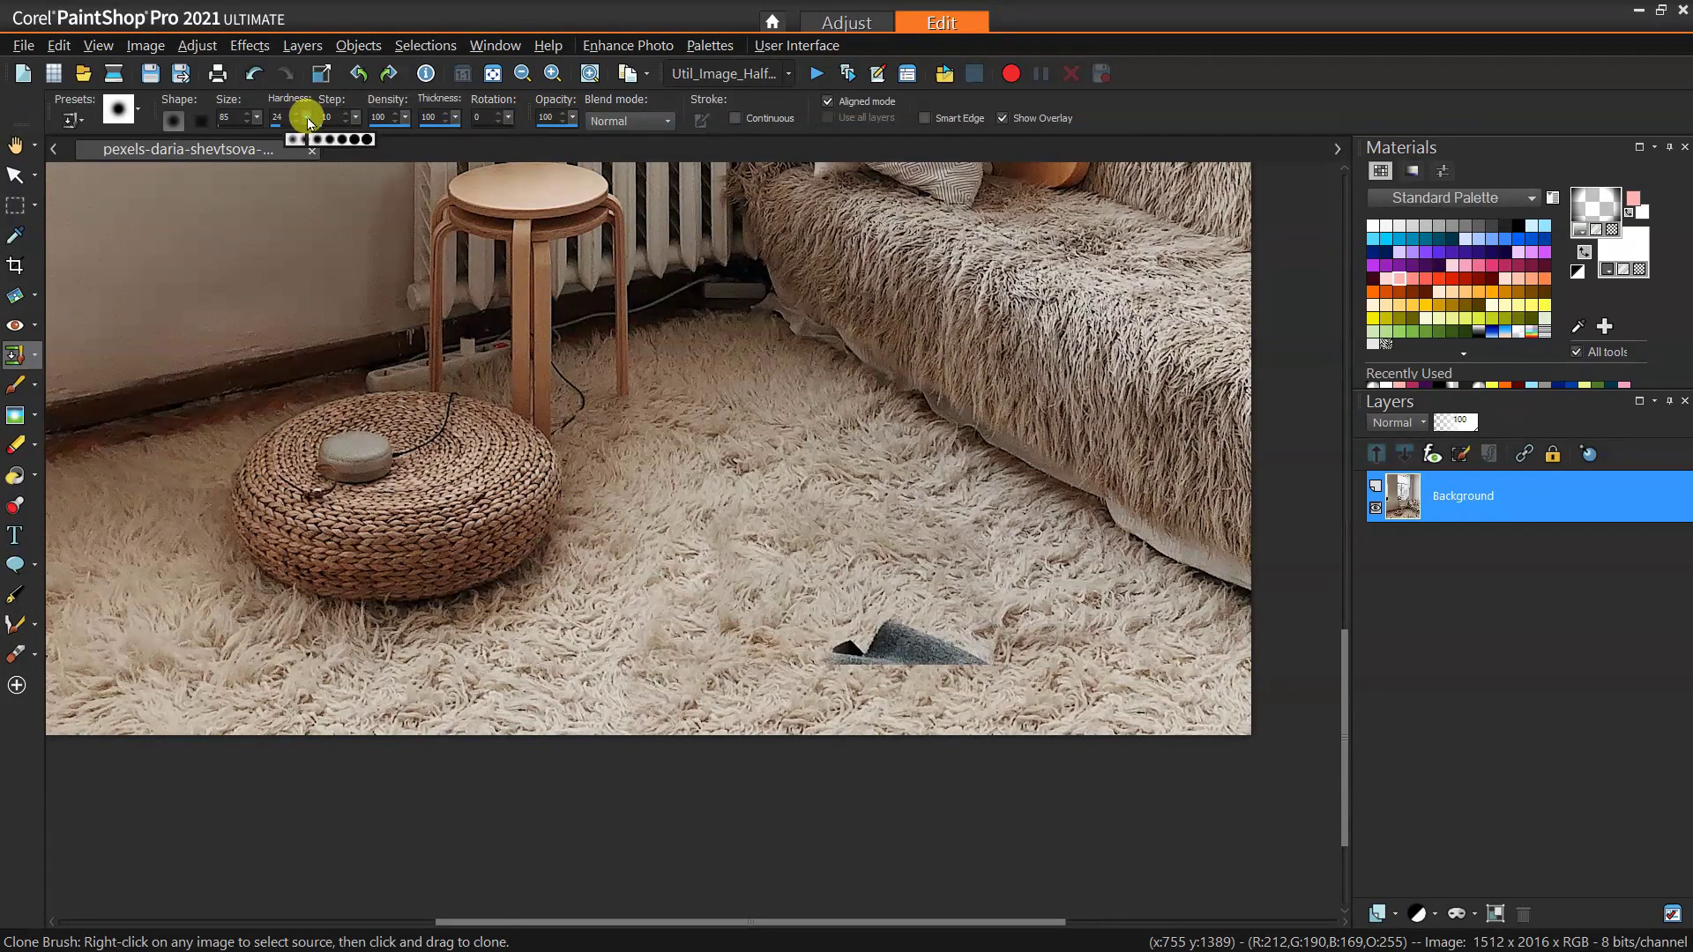
left_click_drag(308, 122, 314, 107)
mouse_move(529, 596)
left_mouse_down()
mouse_move(969, 670)
mouse_move(971, 657)
mouse_move(908, 641)
mouse_move(857, 657)
mouse_move(976, 658)
mouse_move(937, 721)
mouse_move(812, 722)
mouse_move(806, 698)
mouse_move(914, 598)
mouse_move(1235, 718)
mouse_move(948, 636)
mouse_move(769, 620)
mouse_move(649, 538)
mouse_move(839, 615)
mouse_move(856, 604)
mouse_move(772, 608)
mouse_move(648, 672)
mouse_move(986, 729)
mouse_move(689, 676)
mouse_move(571, 680)
mouse_move(1045, 693)
mouse_move(1181, 784)
left_mouse_up()
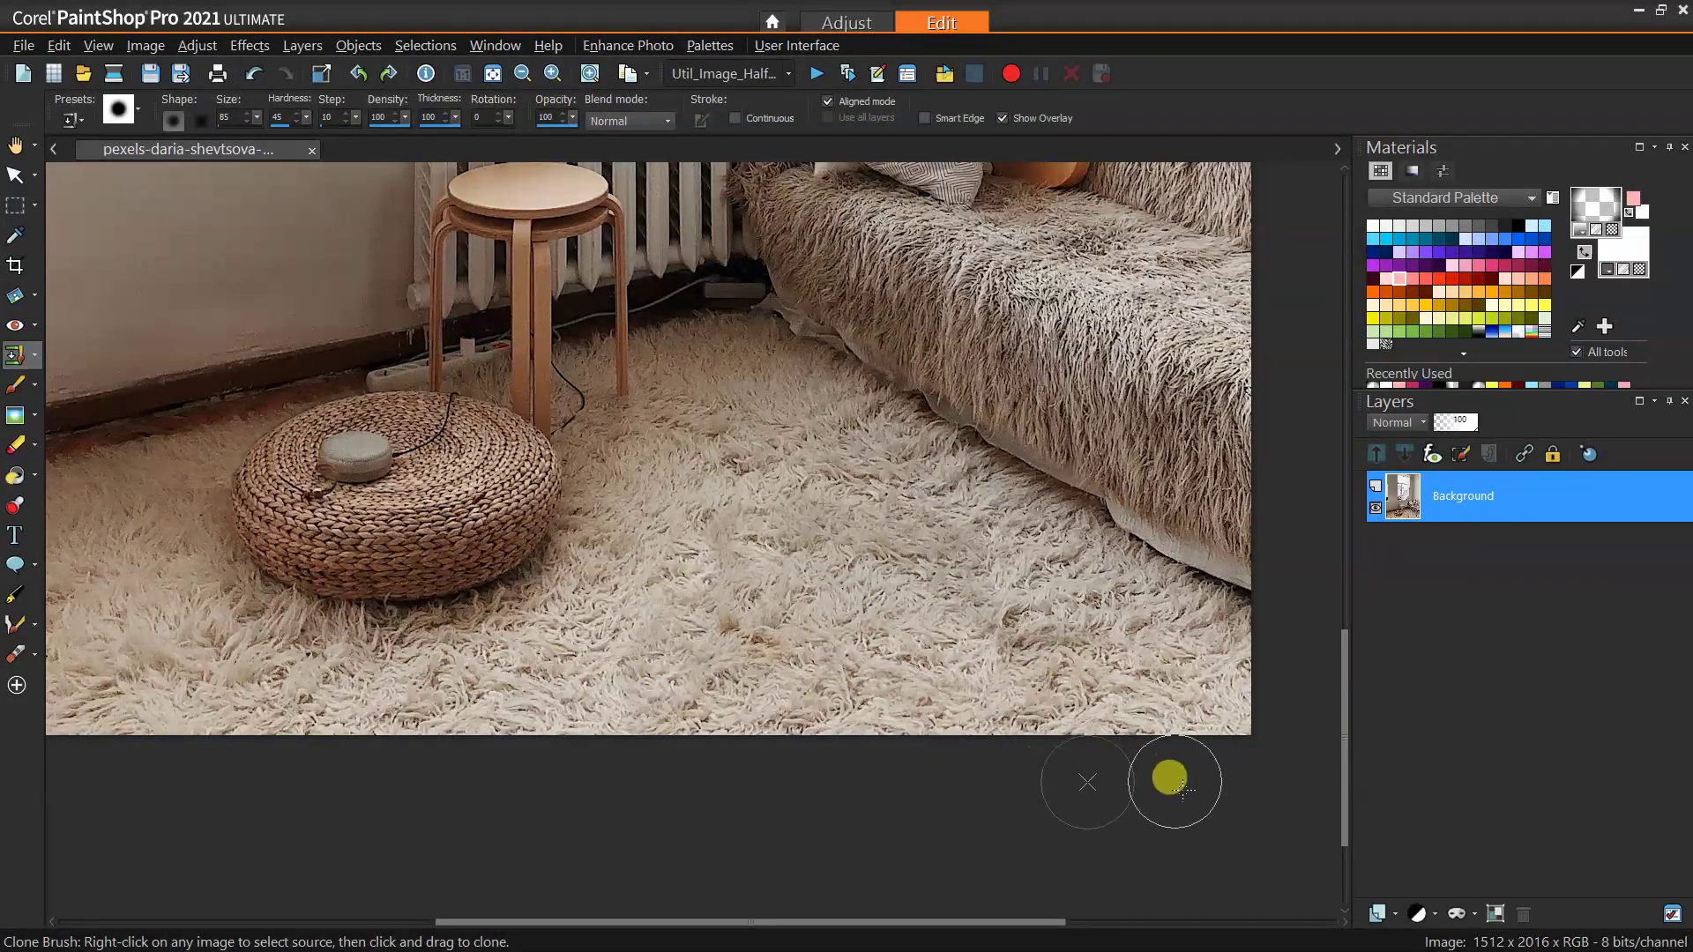
Step: Zoom out to view the entire retouched room photo
scroll(917, 705, "down", 2)
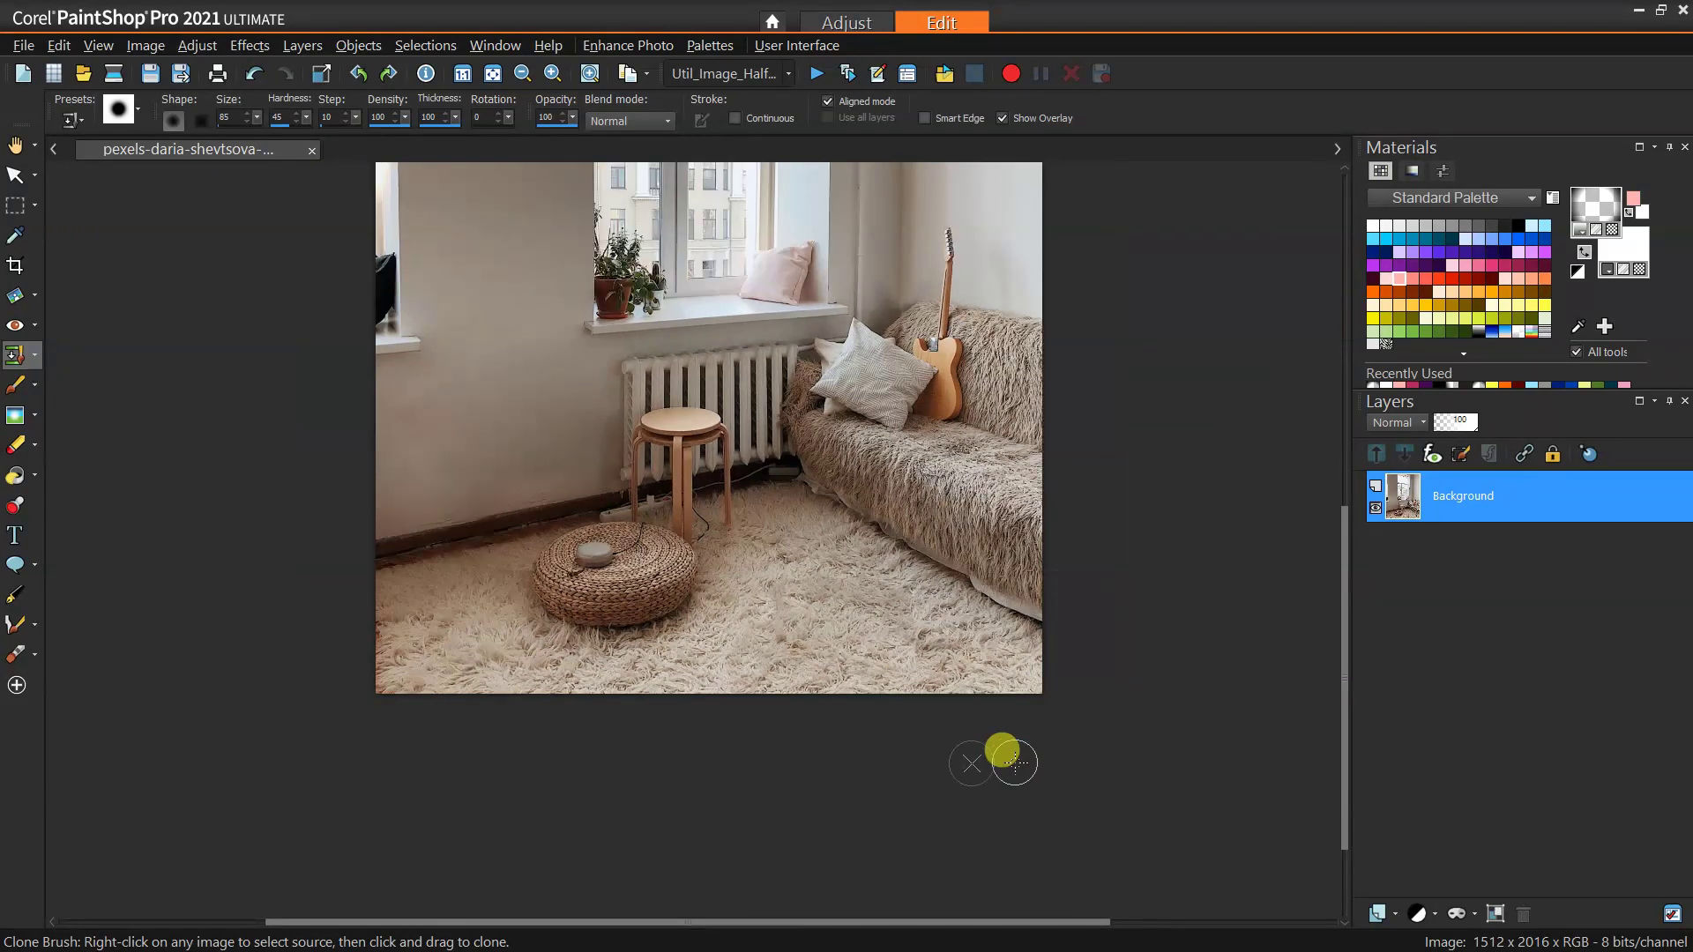
scroll(1013, 763, "down", 1)
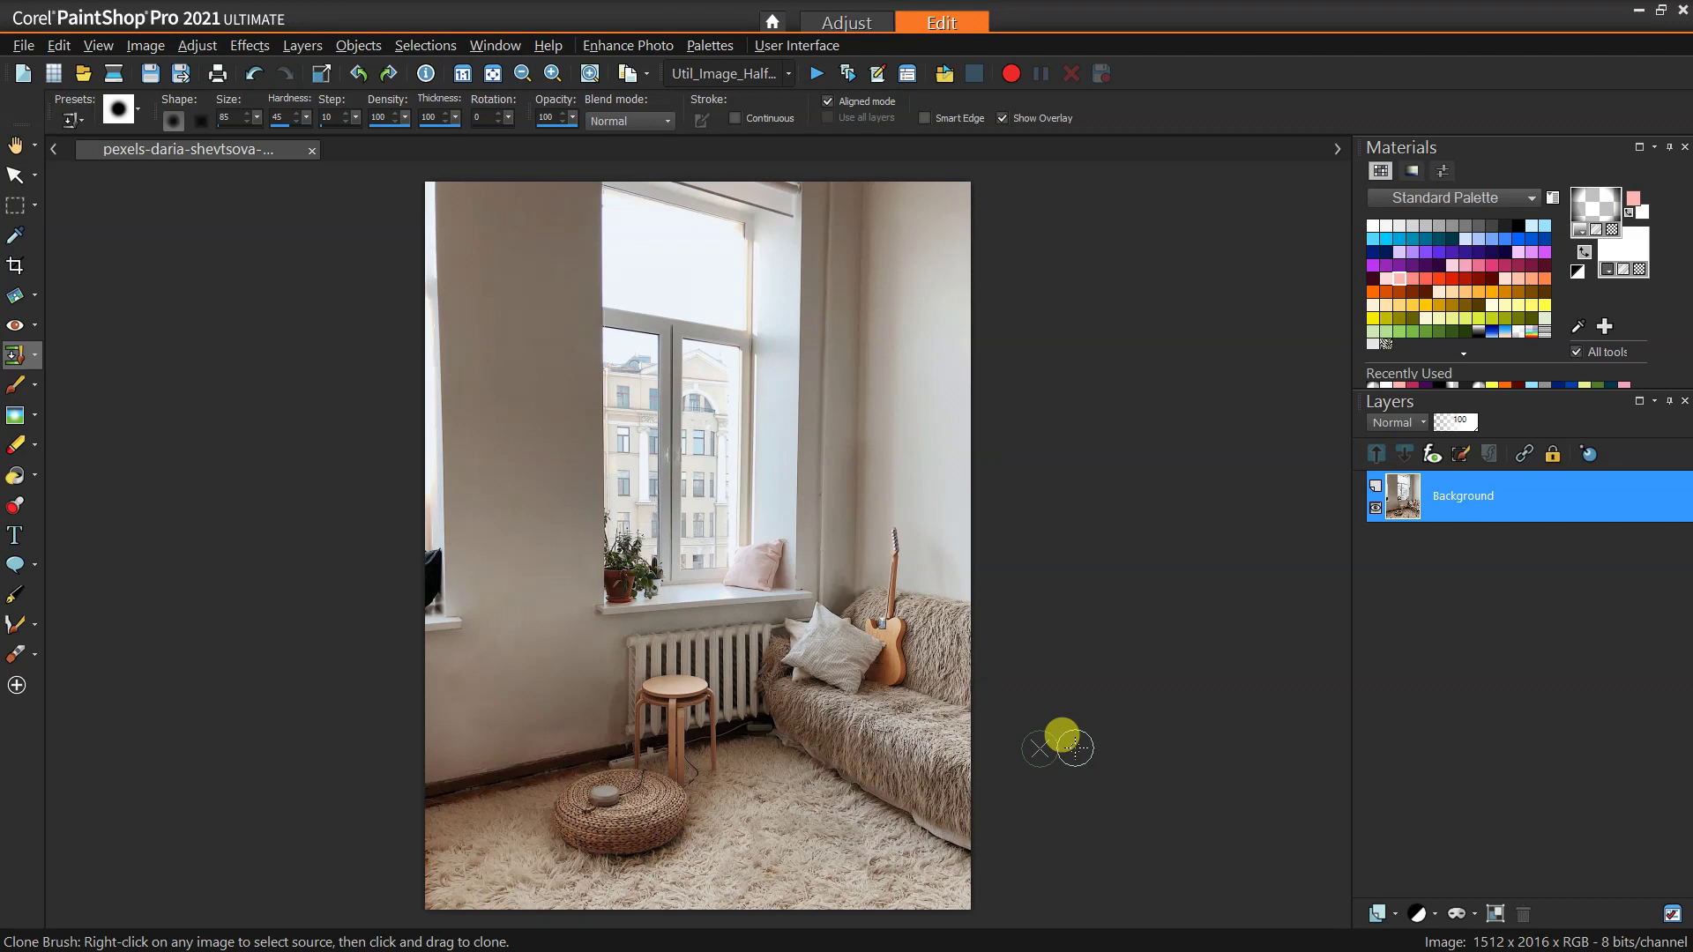
key("s")
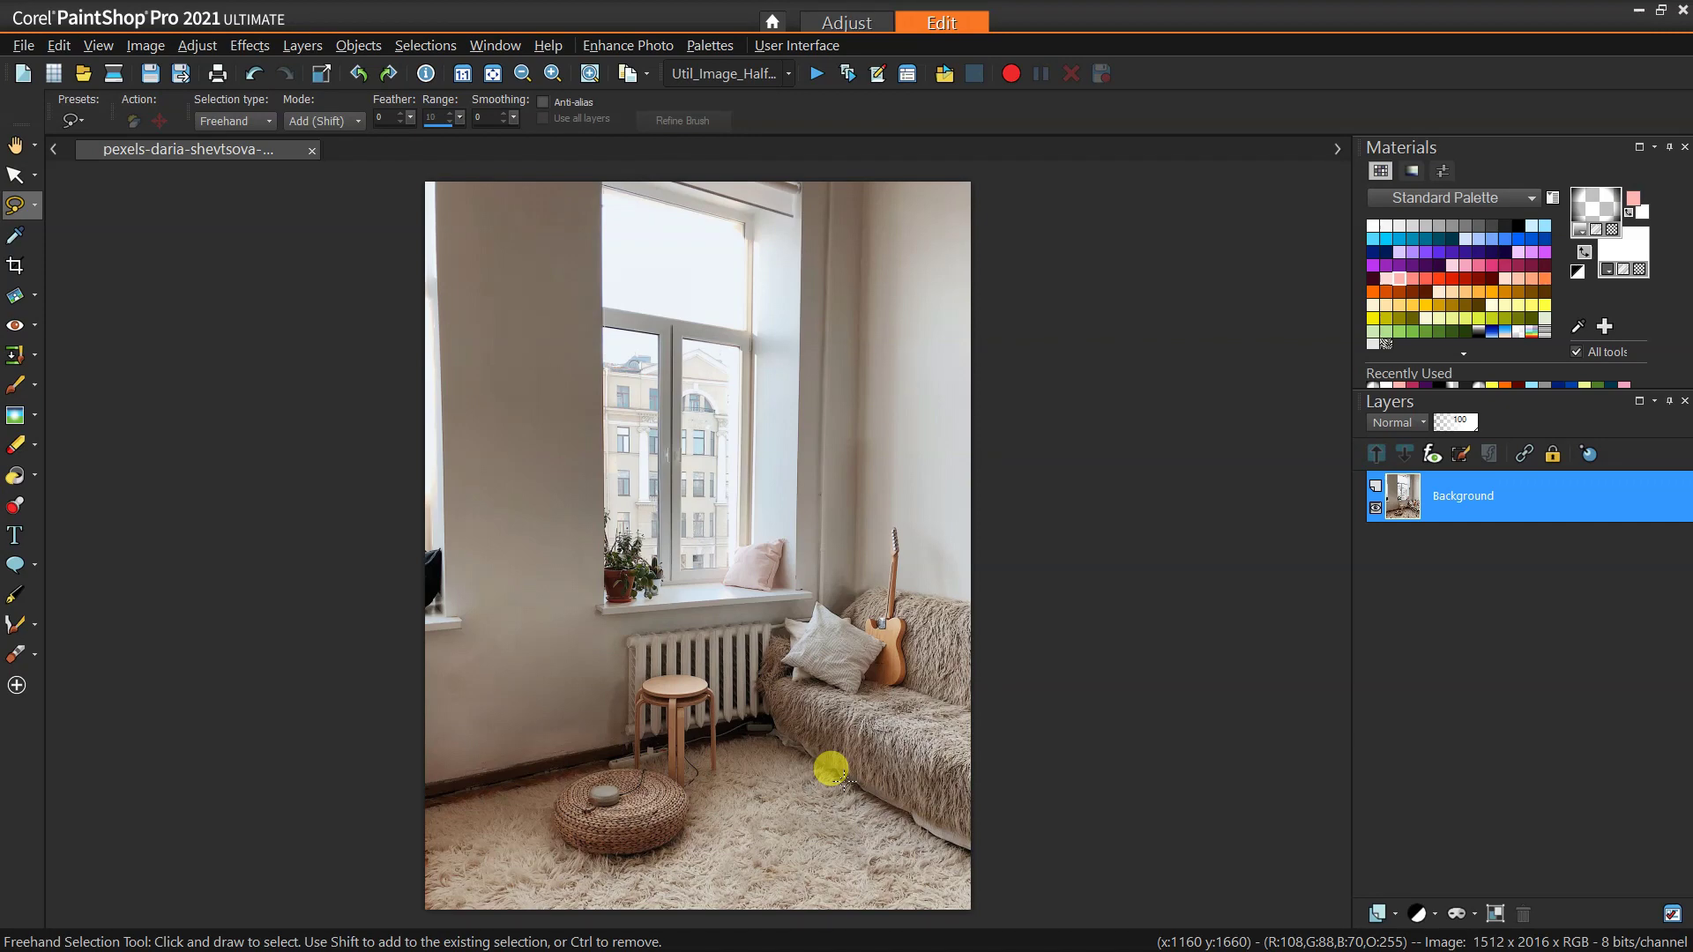
key("a")
scroll(146, 453, "down", 1)
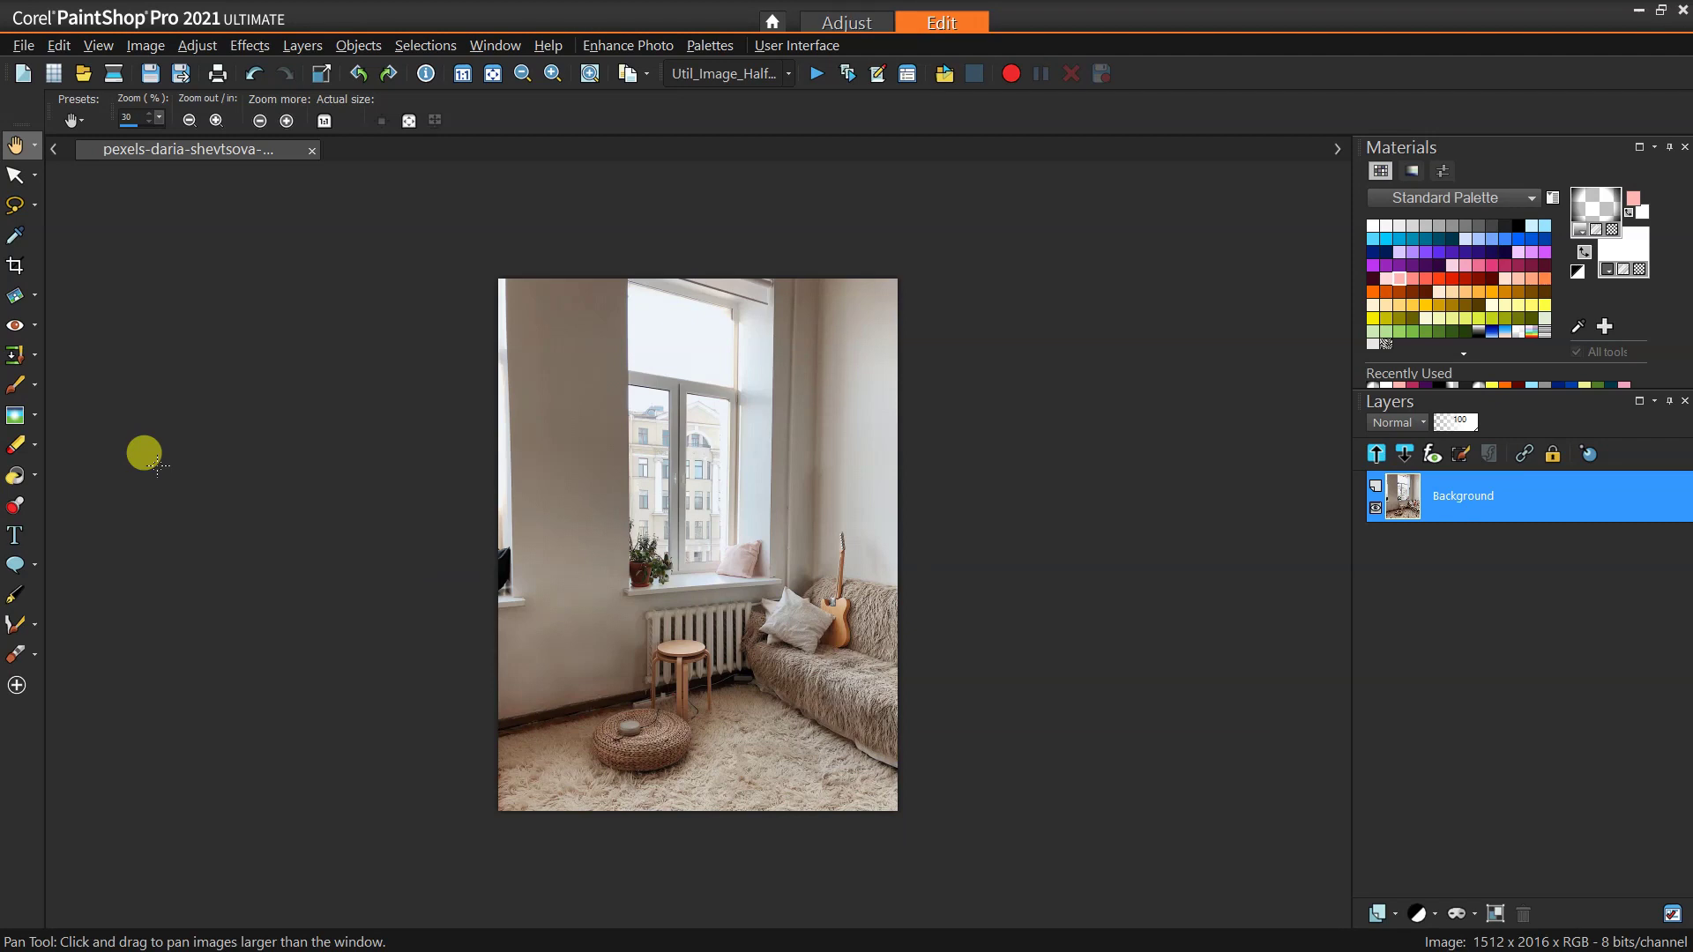